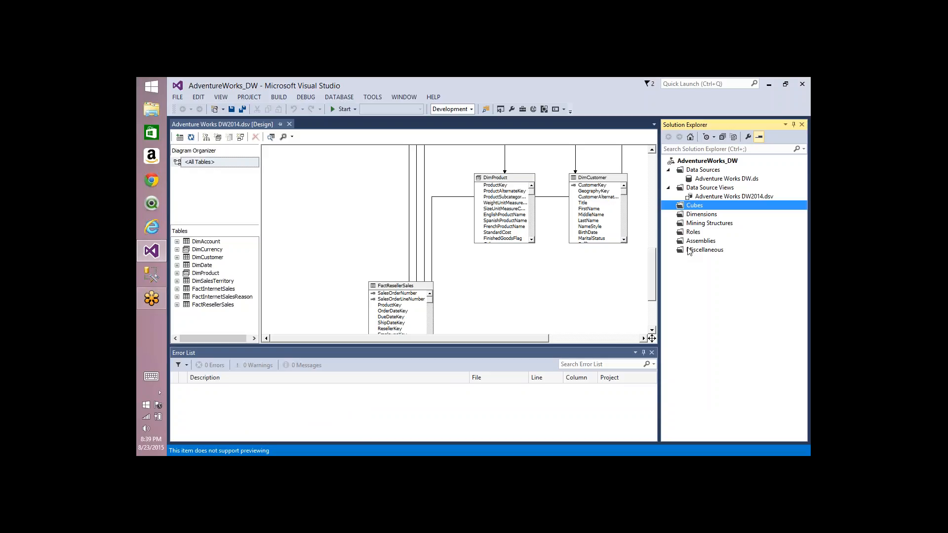
left_click(696, 216)
right_click(697, 216)
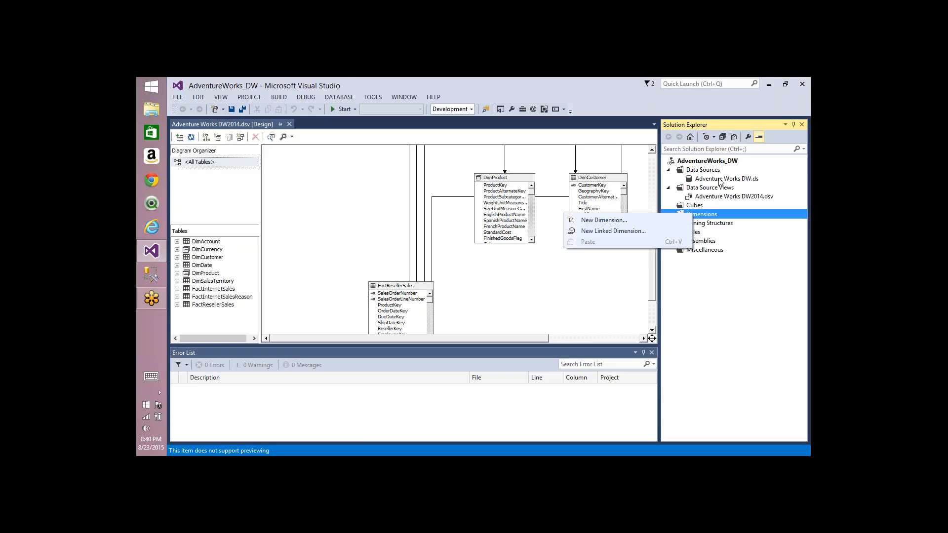
right_click(692, 161)
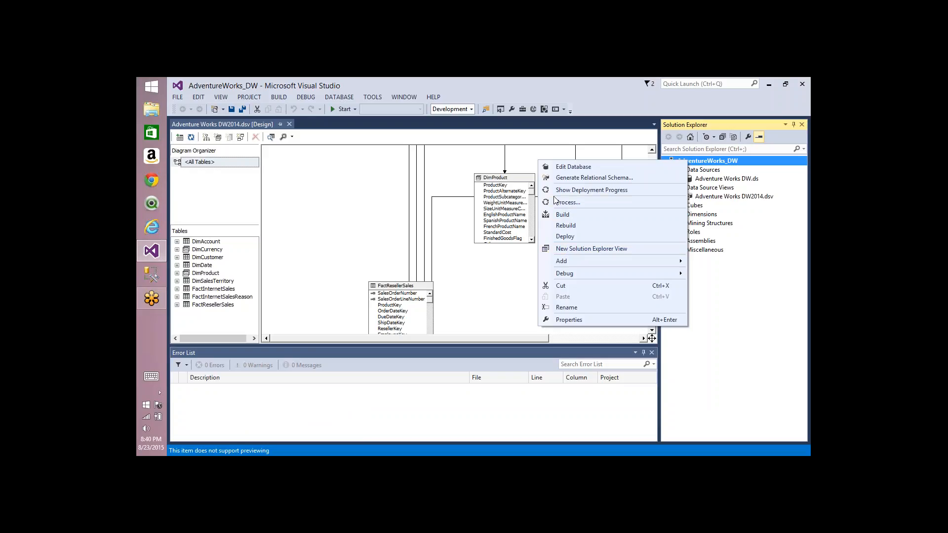
left_click(345, 91)
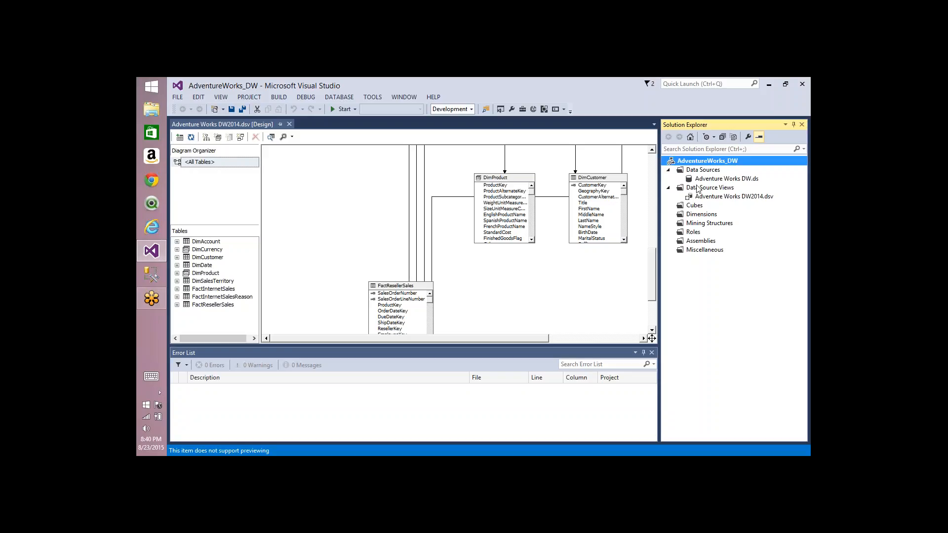
right_click(695, 163)
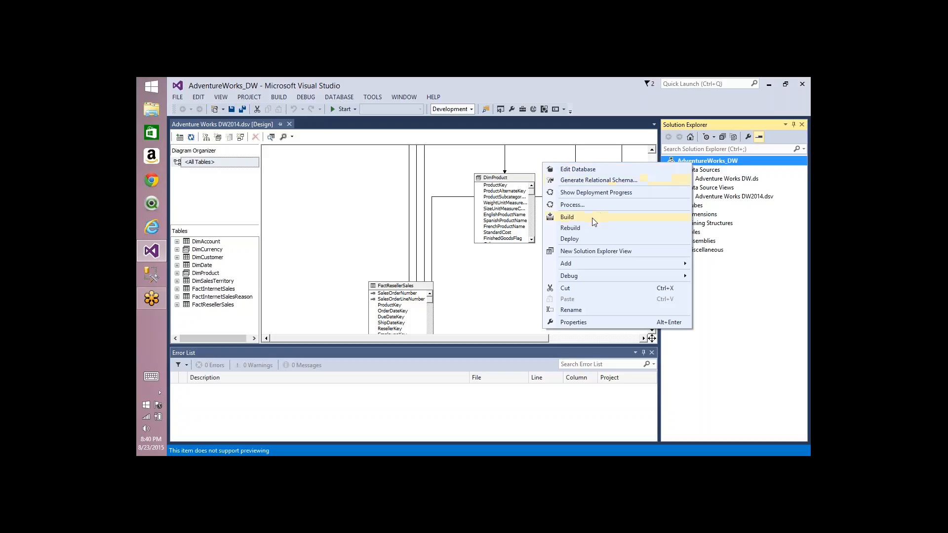
left_click(497, 252)
Step: Start a new dimension in the project that uses an existing table as its source
right_click(697, 214)
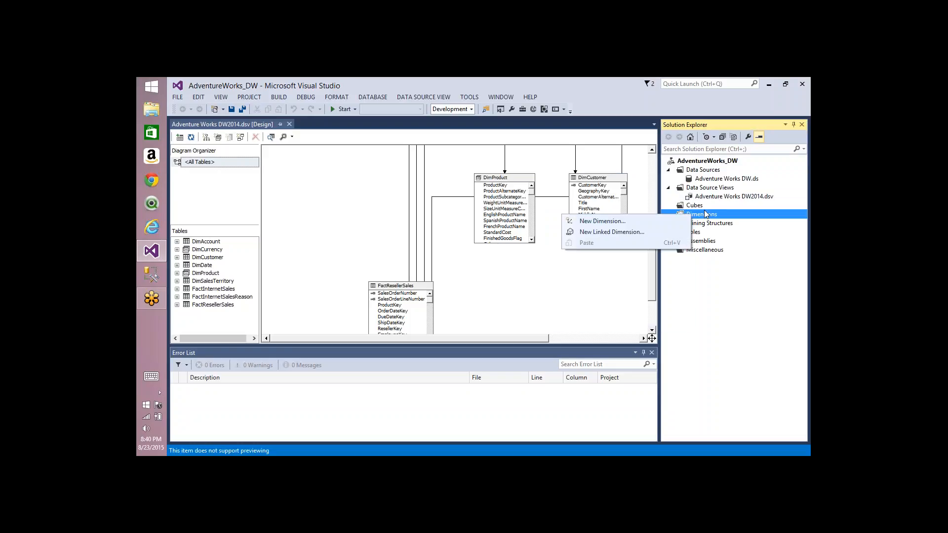
left_click(602, 221)
left_click(502, 364)
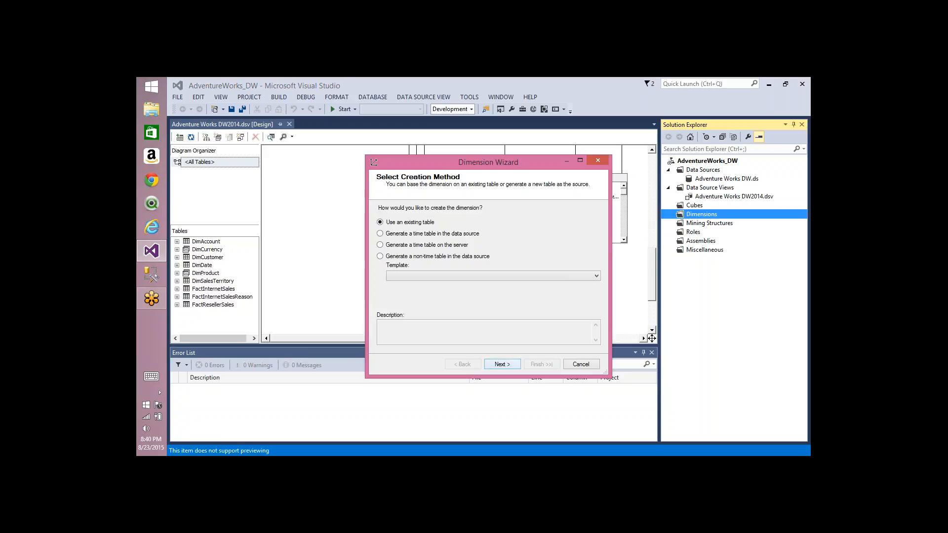
left_click(504, 364)
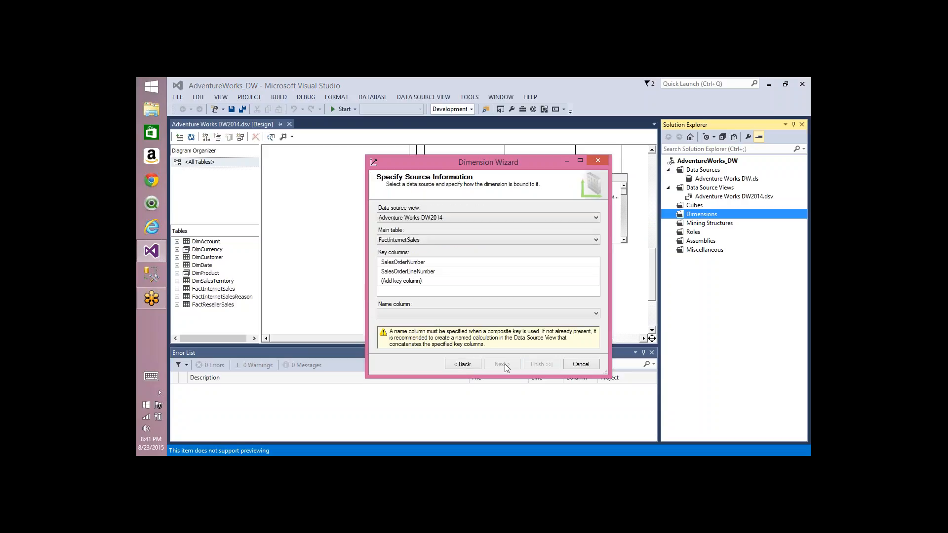
left_click(453, 366)
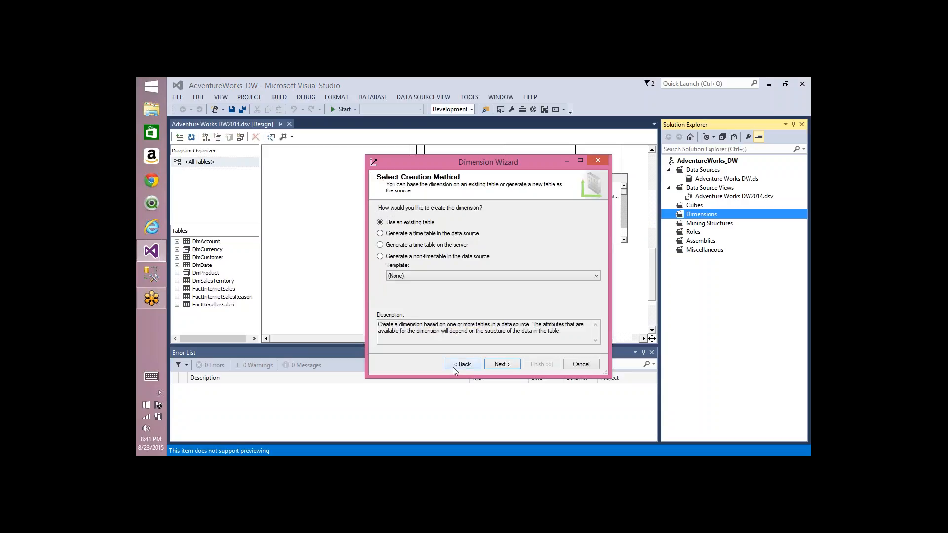
left_click(492, 368)
left_click(488, 239)
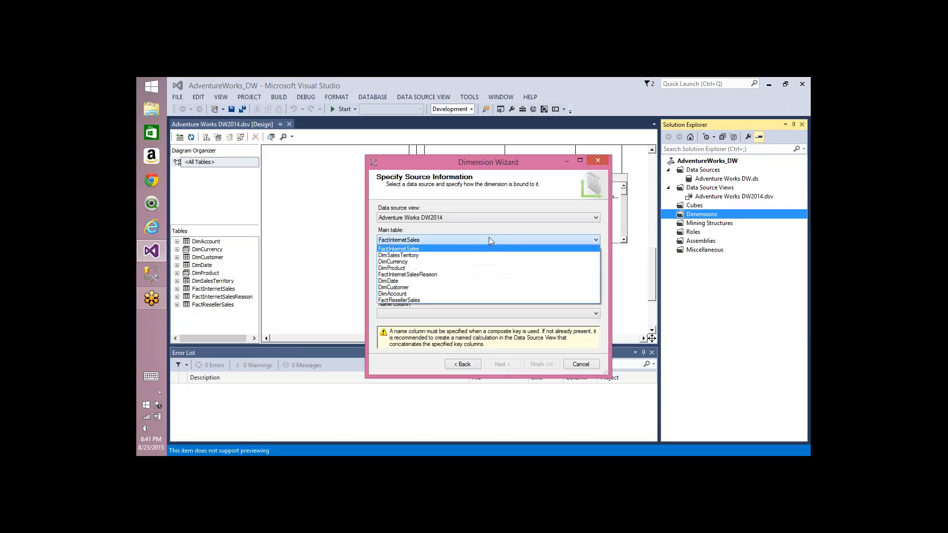
left_click(430, 269)
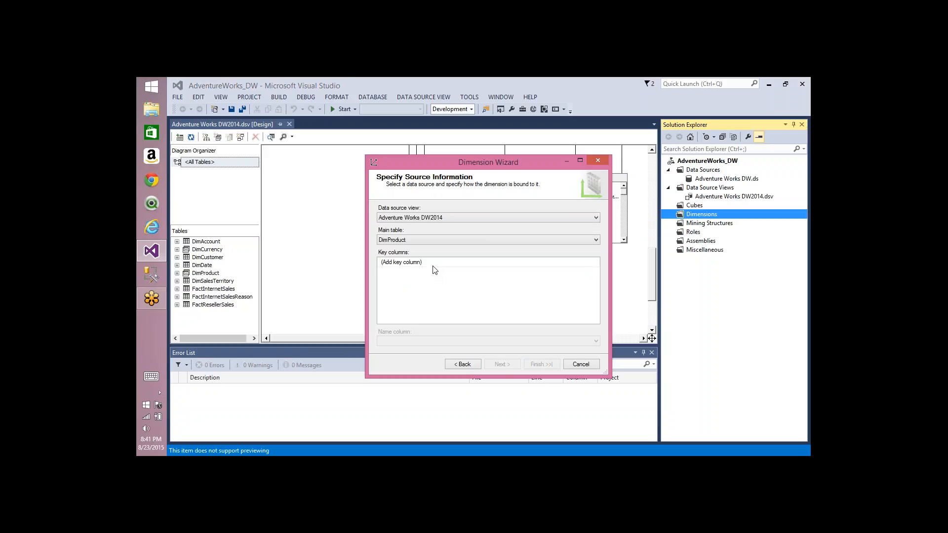
left_click(405, 263)
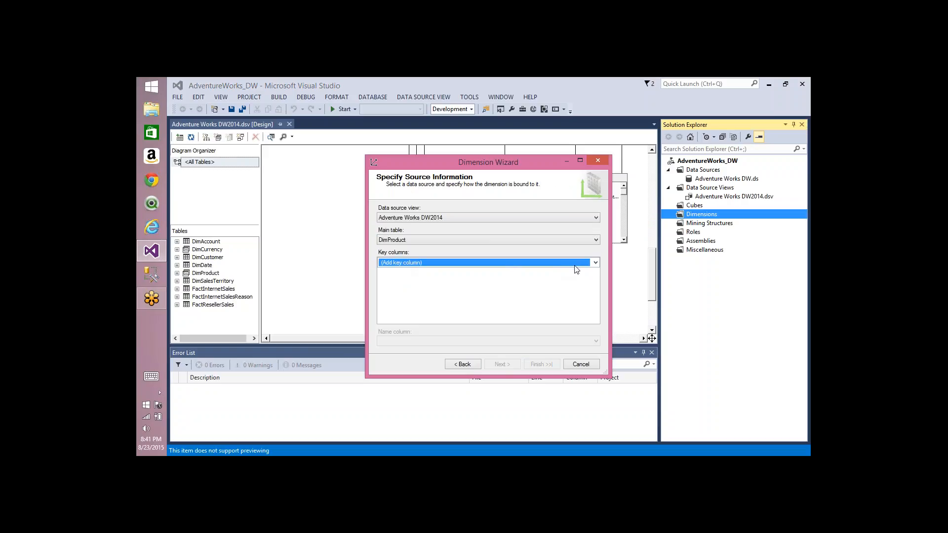
Step: Create the Dim Date dimension from the DimDate main table with all available attributes included
left_click(479, 240)
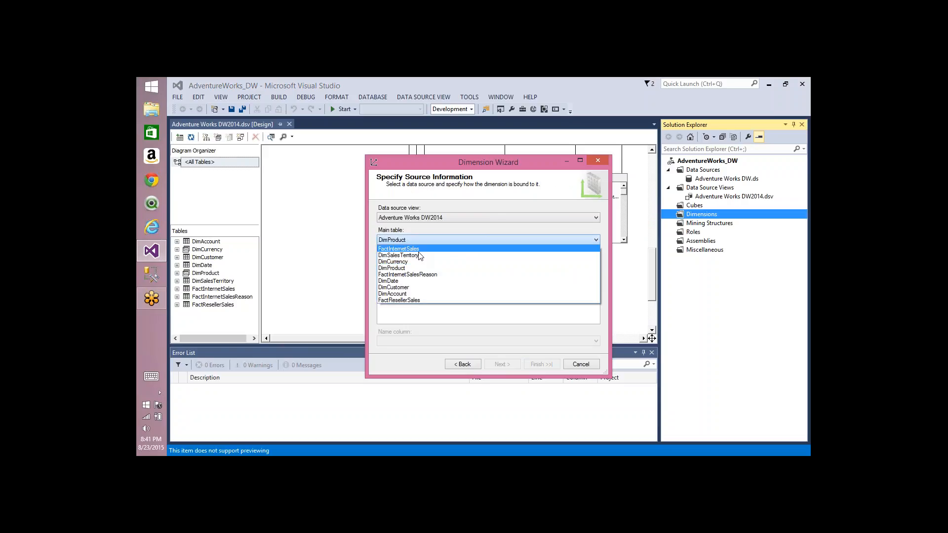
left_click(463, 270)
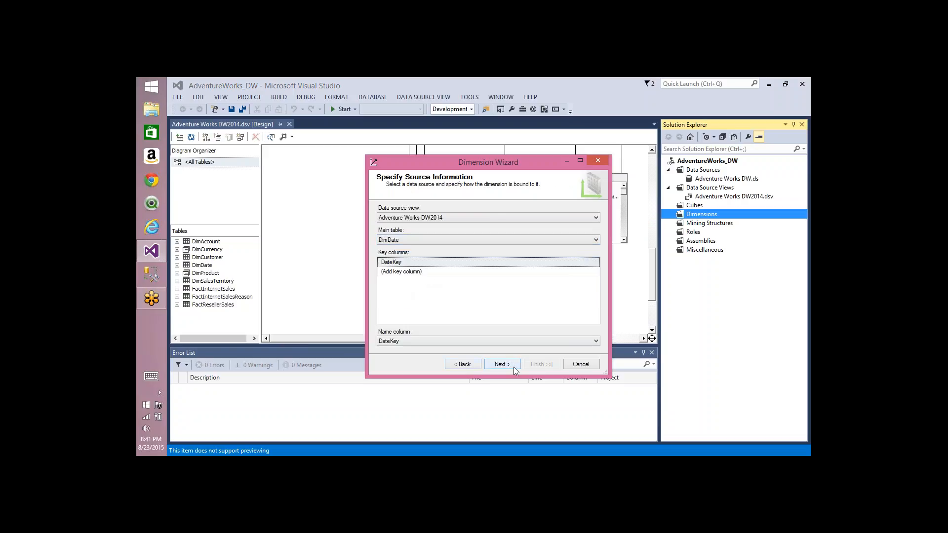
left_click(508, 365)
left_click(382, 218)
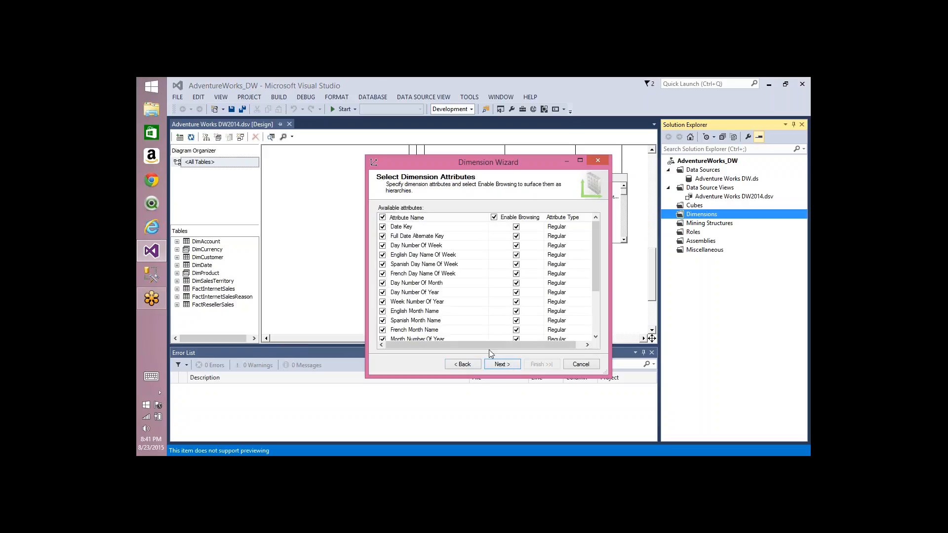
left_click(501, 364)
left_click(541, 364)
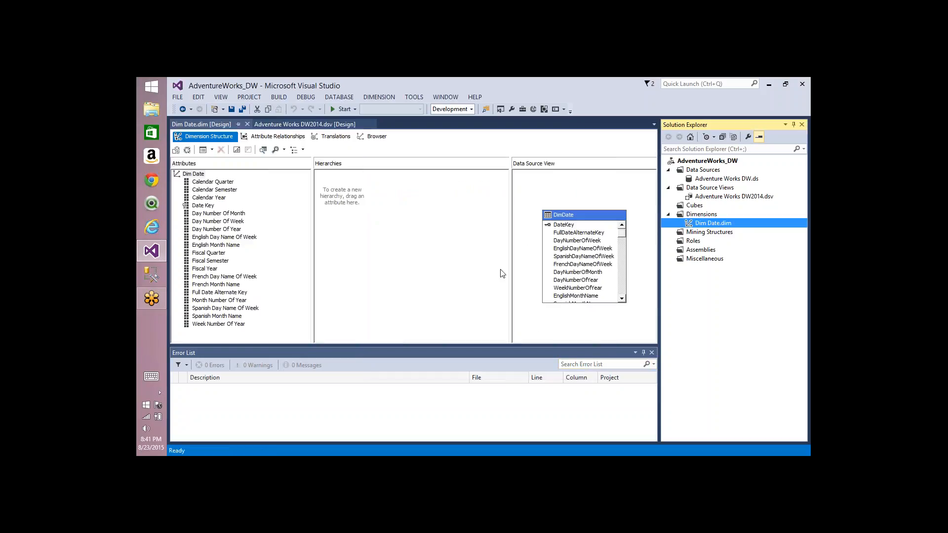
Step: In the Adventure Works DW2014 data source view, start replacing the DimDate table with a new named query
left_click(567, 216)
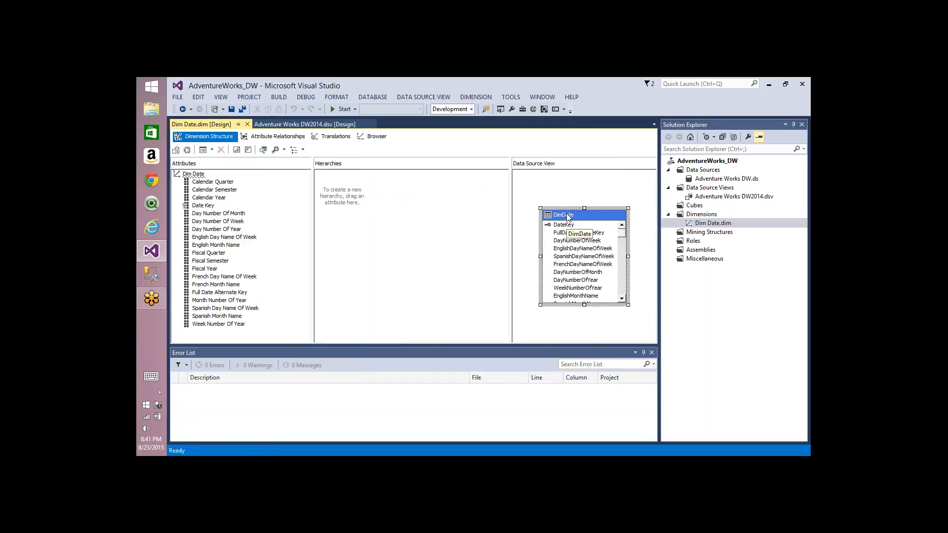
double_click(707, 196)
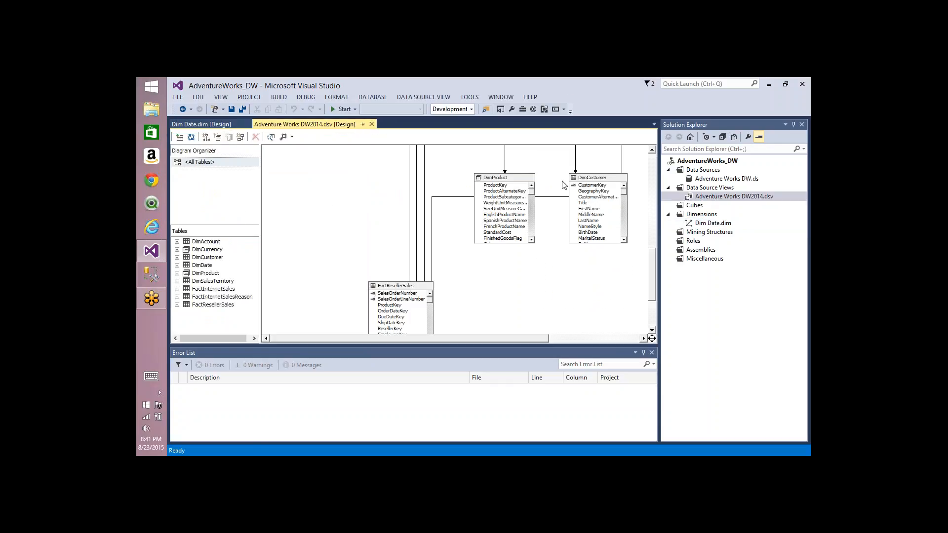
left_click(588, 181)
scroll(589, 182, "up", 3)
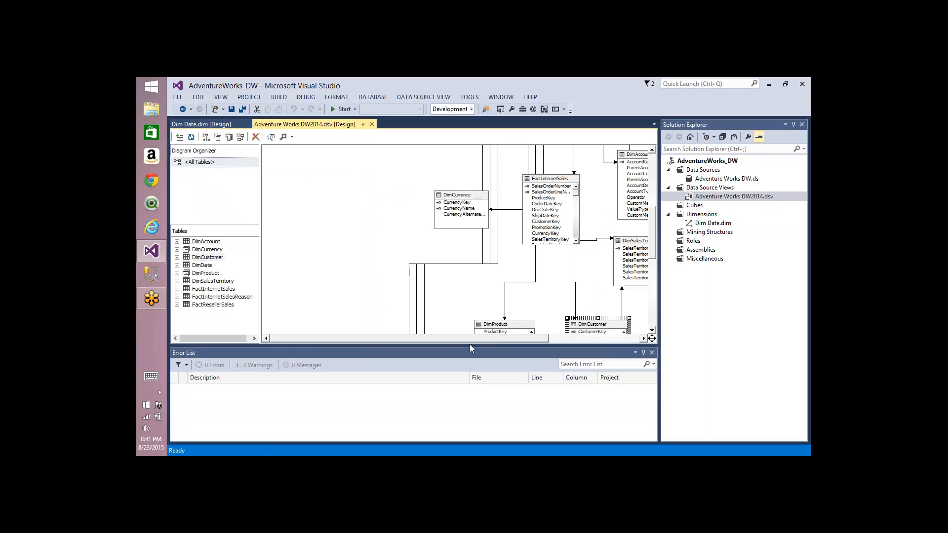
left_click_drag(475, 340, 576, 339)
scroll(494, 276, "up", 5)
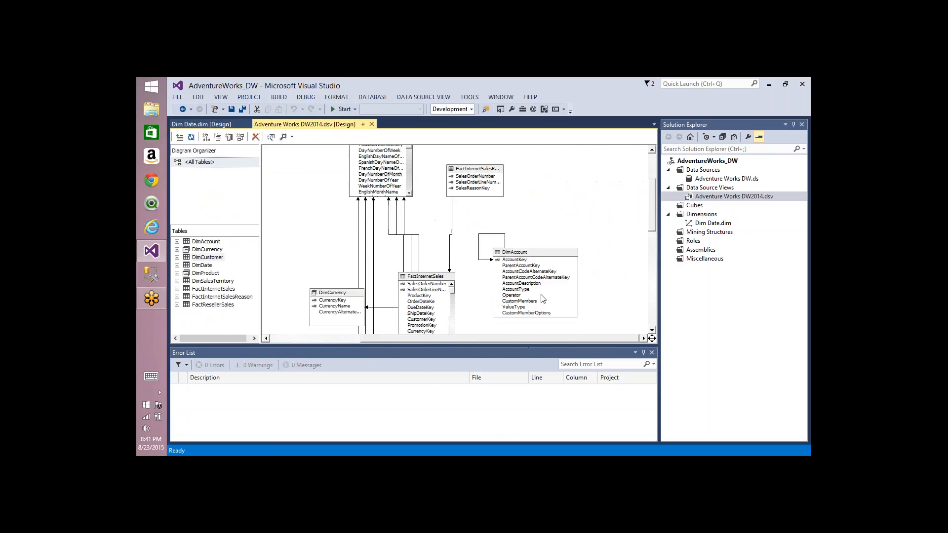
left_click(379, 224)
right_click(380, 224)
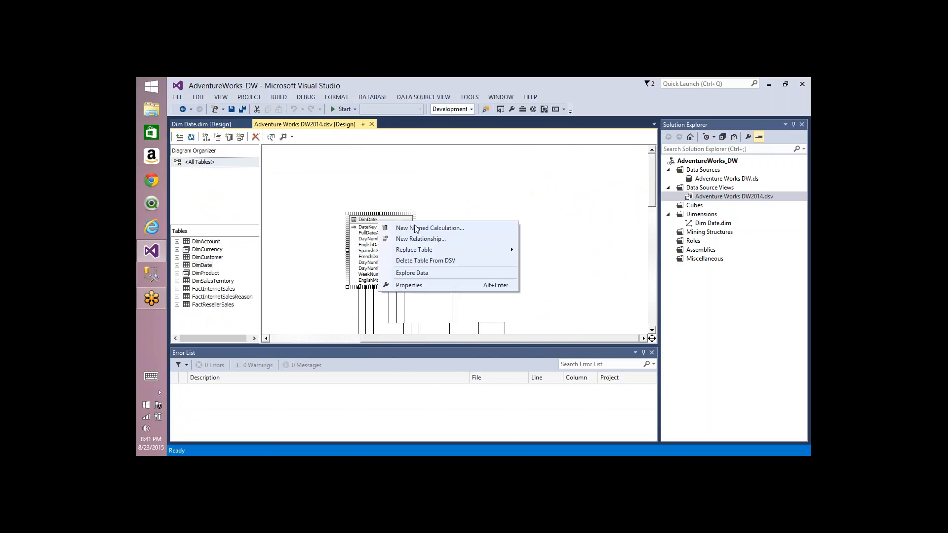
mouse_move(418, 251)
left_click(319, 252)
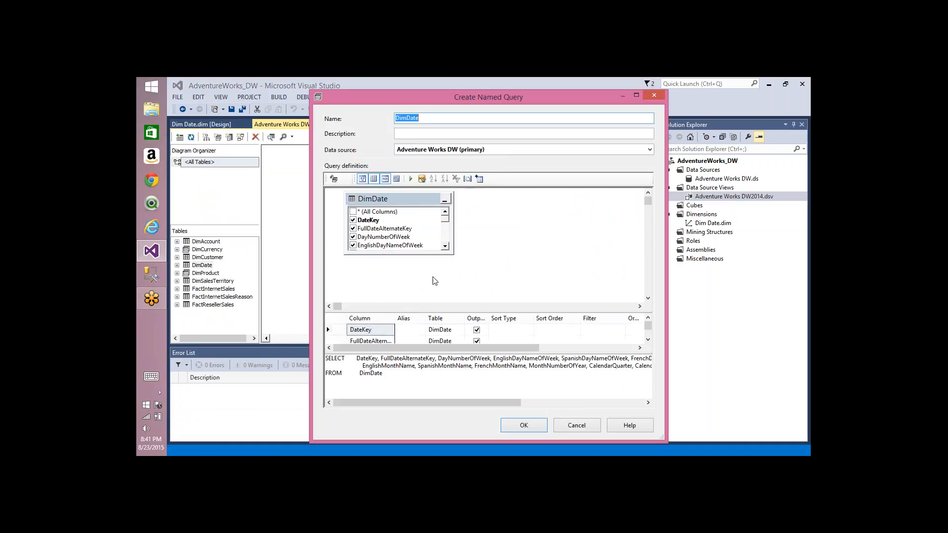
Step: Remove the CalendarQuarter column from the DimDate named query's SELECT statement and accept the query
double_click(605, 368)
key("Delete")
key("Delete")
key("Delete")
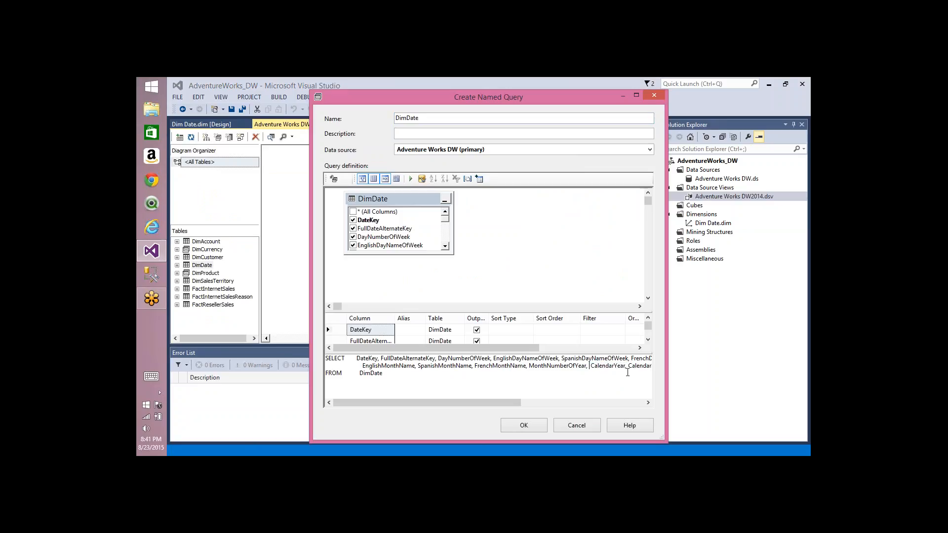
left_click(534, 427)
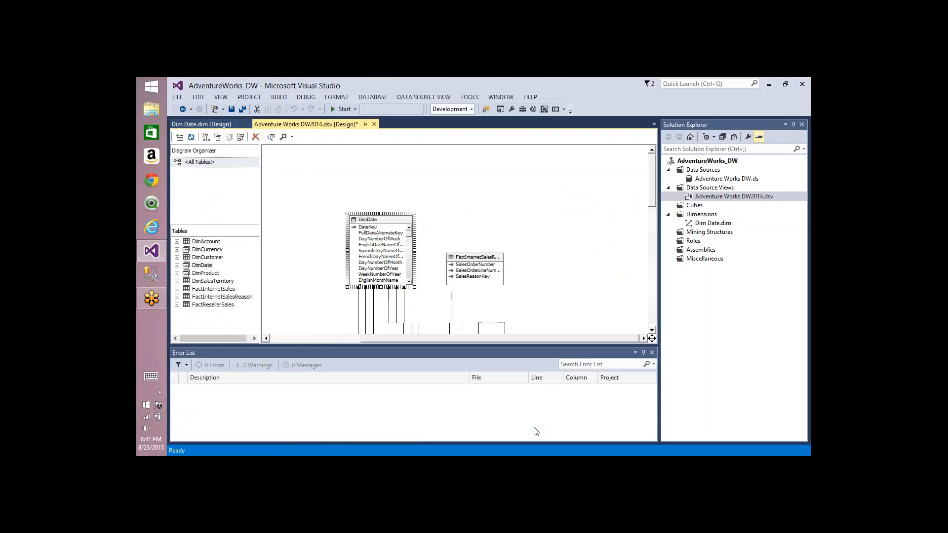
Step: Return to the Dim Date dimension design and examine the Calendar Quarter attribute
left_click(709, 225)
double_click(709, 224)
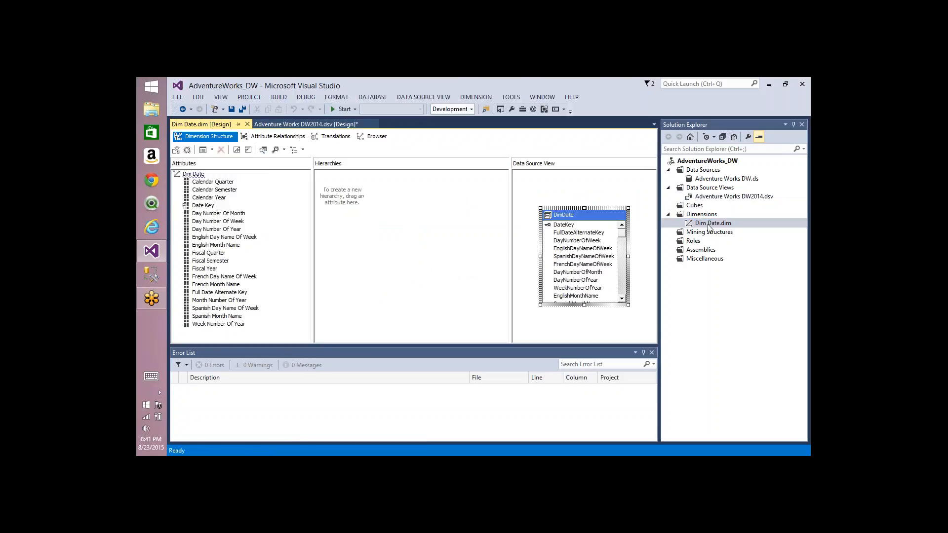
left_click(228, 192)
left_click(257, 189)
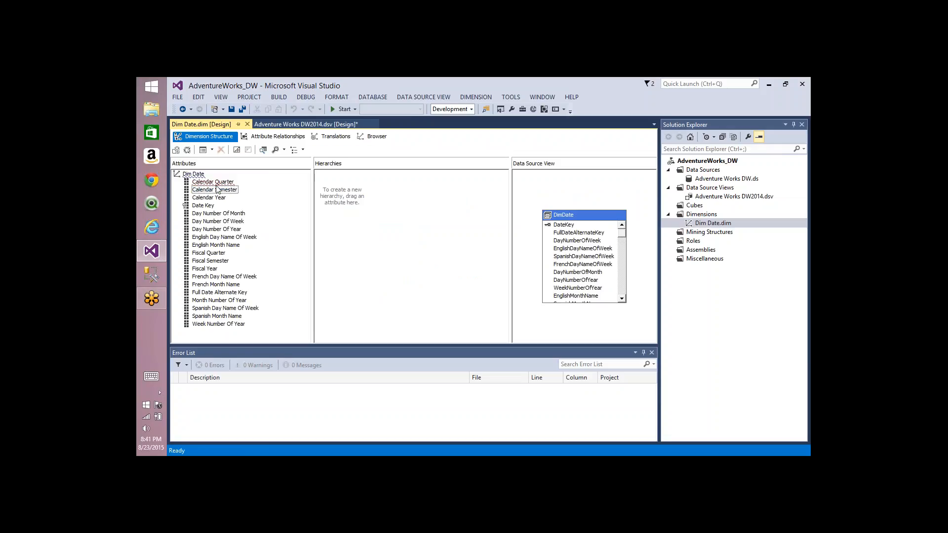
mouse_move(217, 185)
left_click(233, 182)
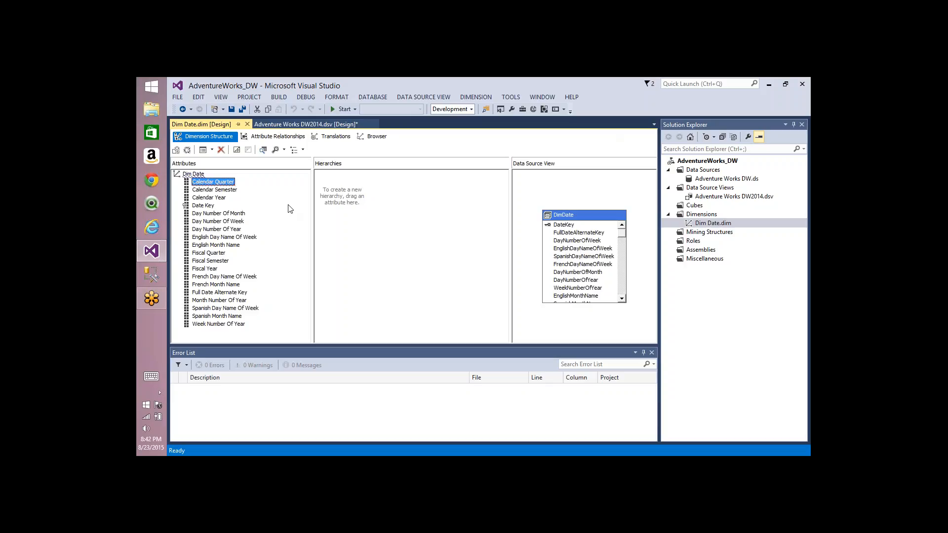
Step: Build the AdventureWorks_DW project and examine the reported error for the Calendar Quarter attribute
right_click(714, 166)
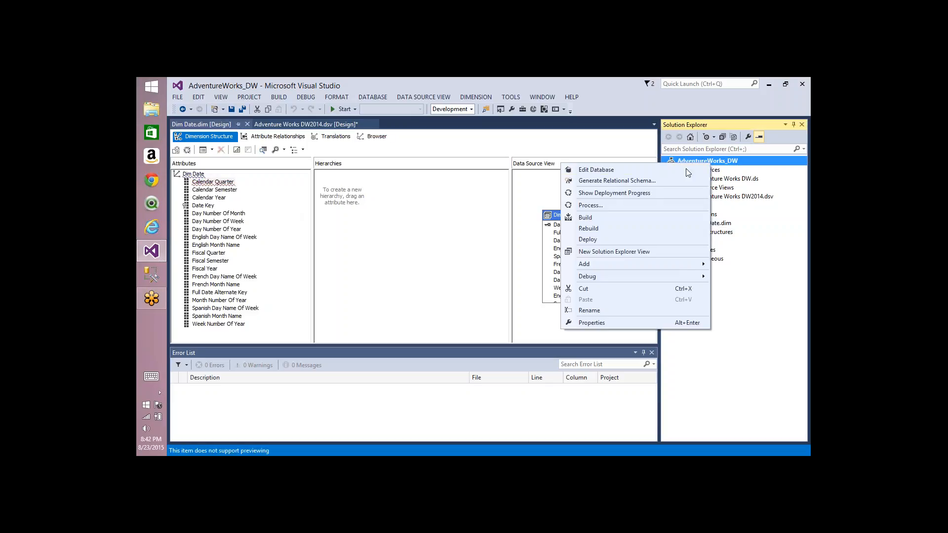
left_click(606, 219)
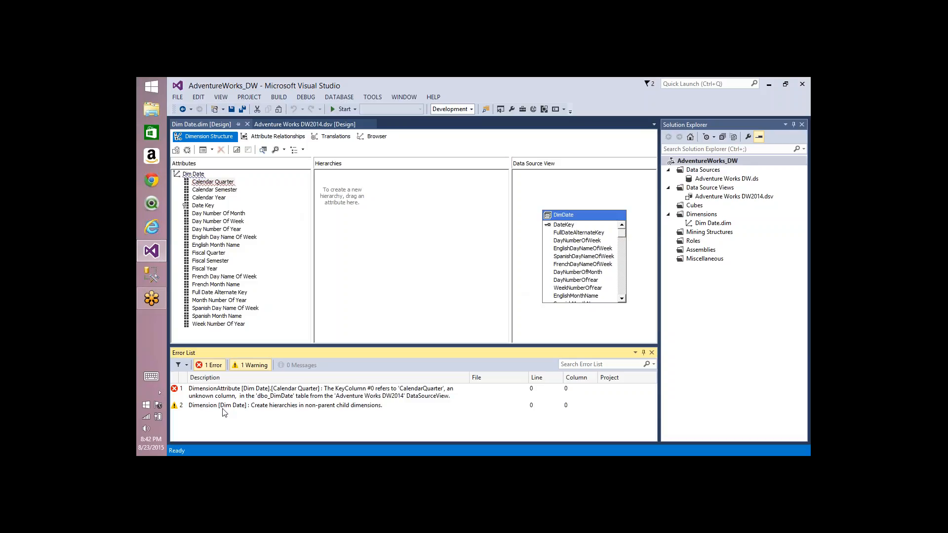
left_click(226, 392)
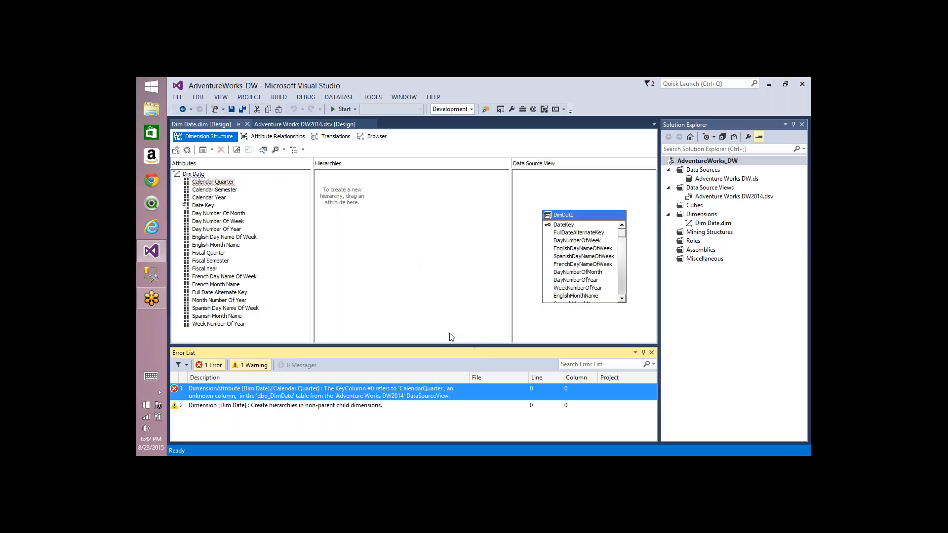
Step: Delete the Calendar Quarter attribute from the Dim Date dimension and rebuild the AdventureWorks_DW project
left_click(208, 183)
left_click(207, 182)
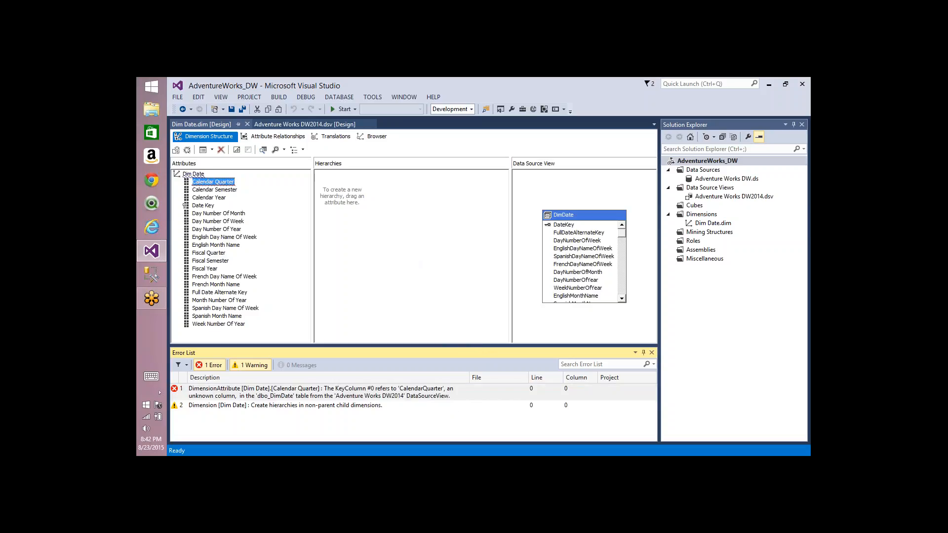
left_click(214, 198)
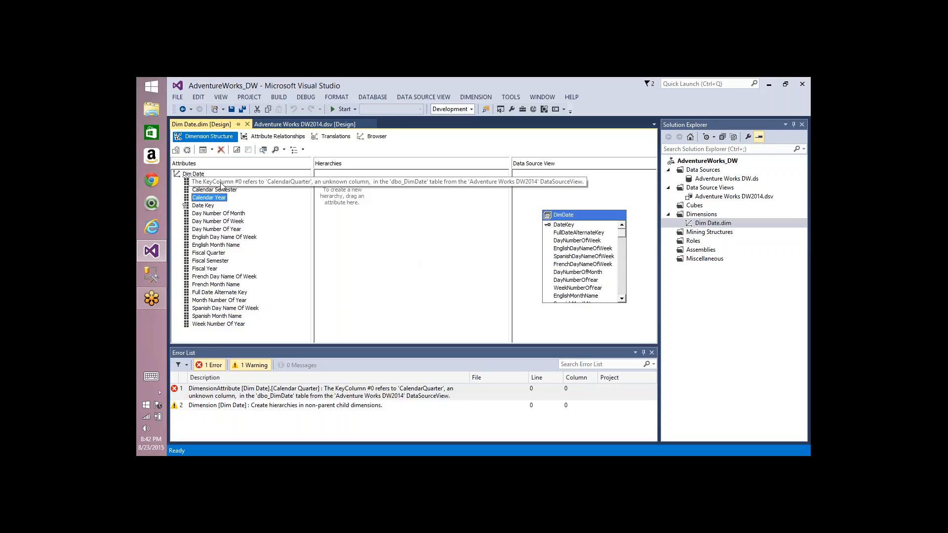
left_click(220, 183)
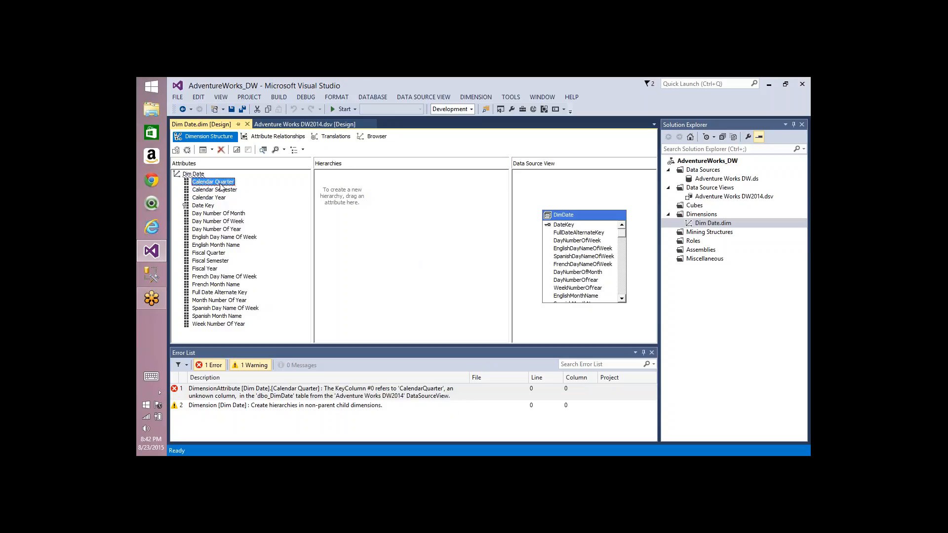
key("Delete")
key("Return")
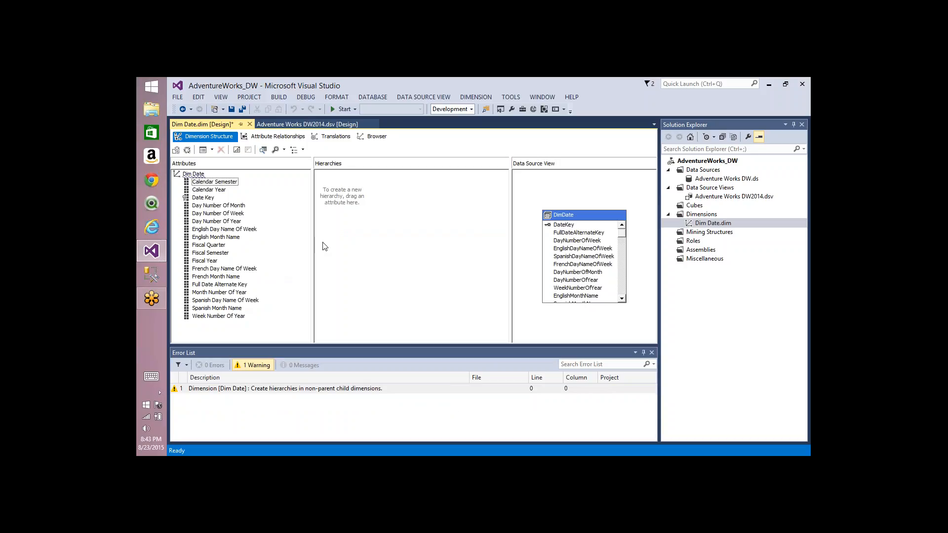
right_click(705, 166)
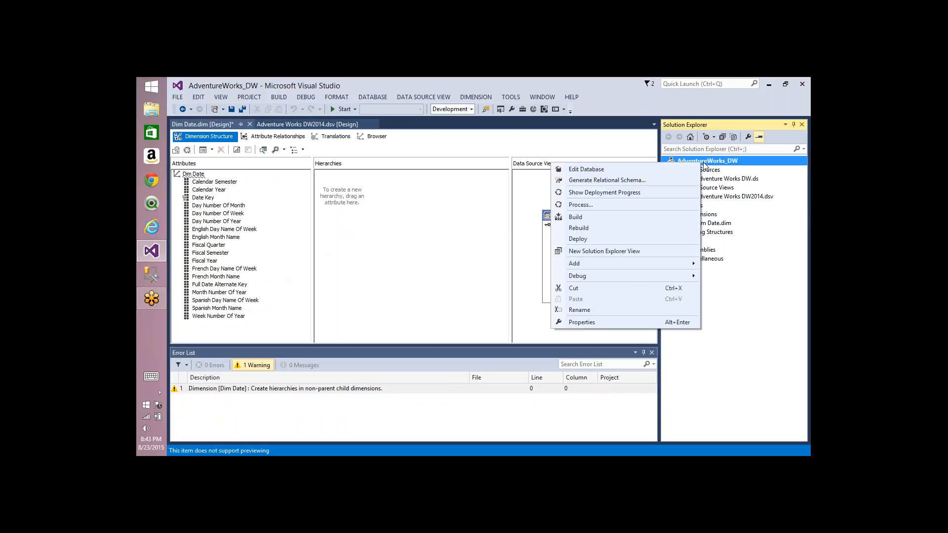
left_click(587, 230)
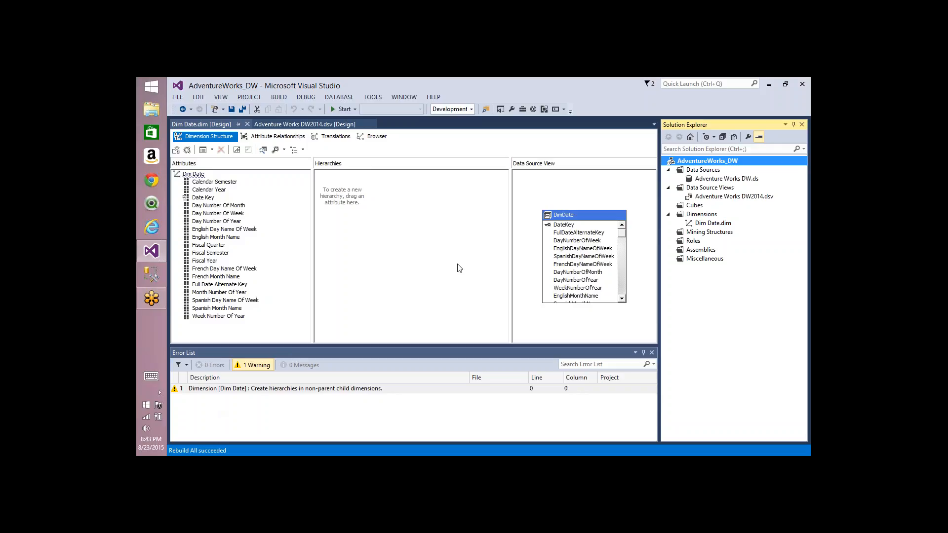
Step: Switch to SQL Server Management Studio and connect to the Analysis Services server MOKSHA
right_click(706, 166)
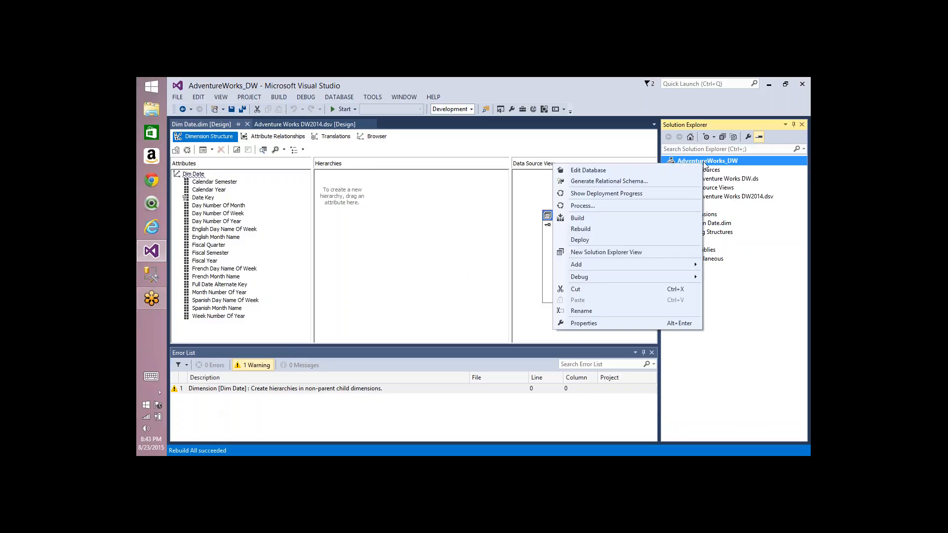
left_click(148, 275)
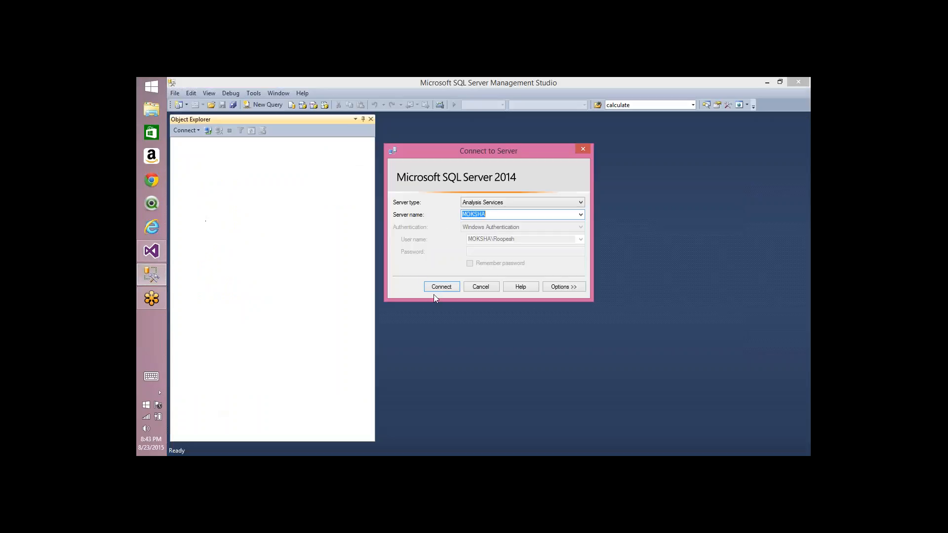
left_click(439, 286)
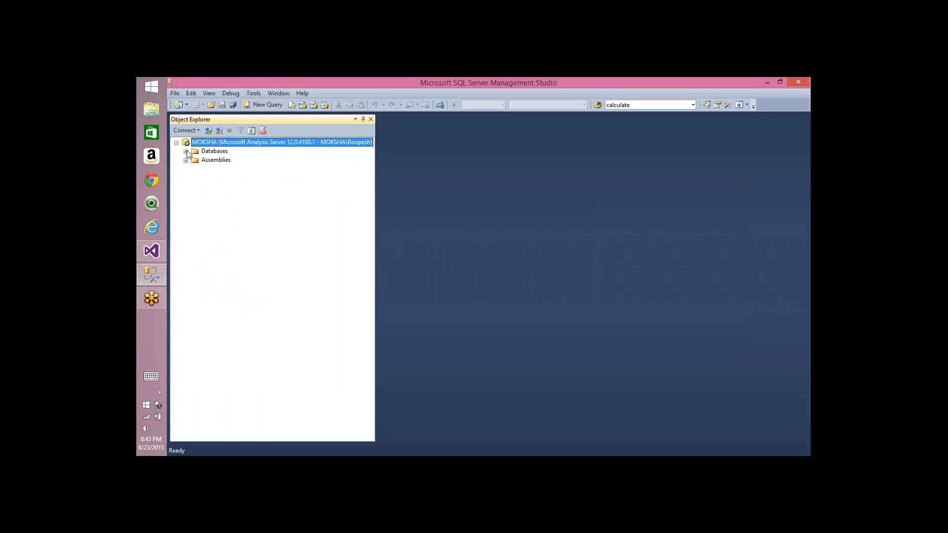
Step: Delete the AdventureWorks_DW1 and AdventureWorks_DW databases from the MOKSHA Analysis Services server
left_click(185, 151)
left_click(232, 159)
left_click(247, 168)
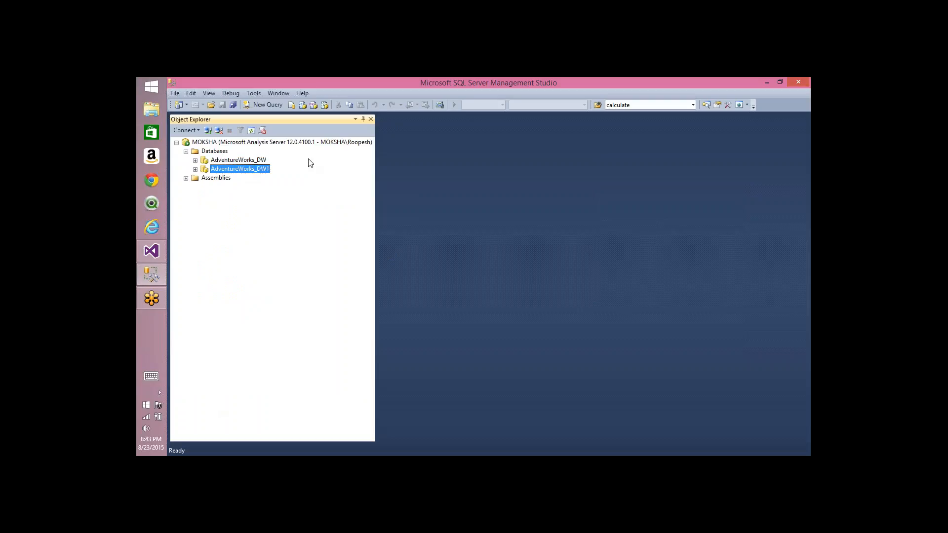
key("Delete")
key("Return")
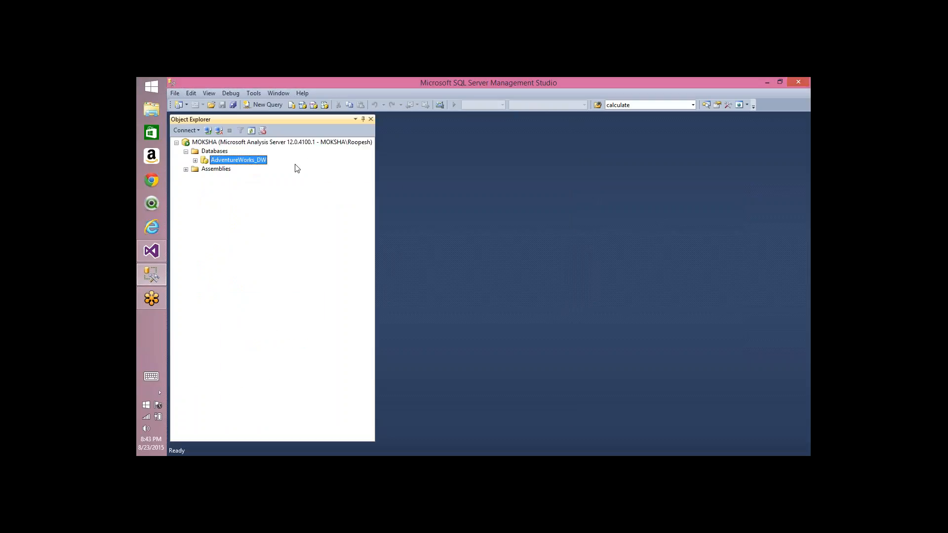
key("Delete")
key("Return")
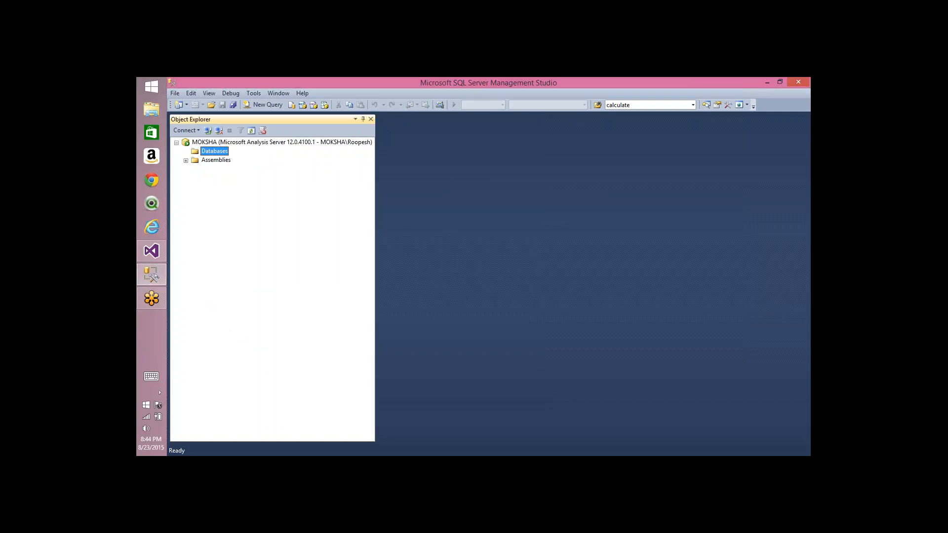
Step: Close Object Explorer and reduce Management Studio from full screen to a floating window over Visual Studio
left_click(370, 119)
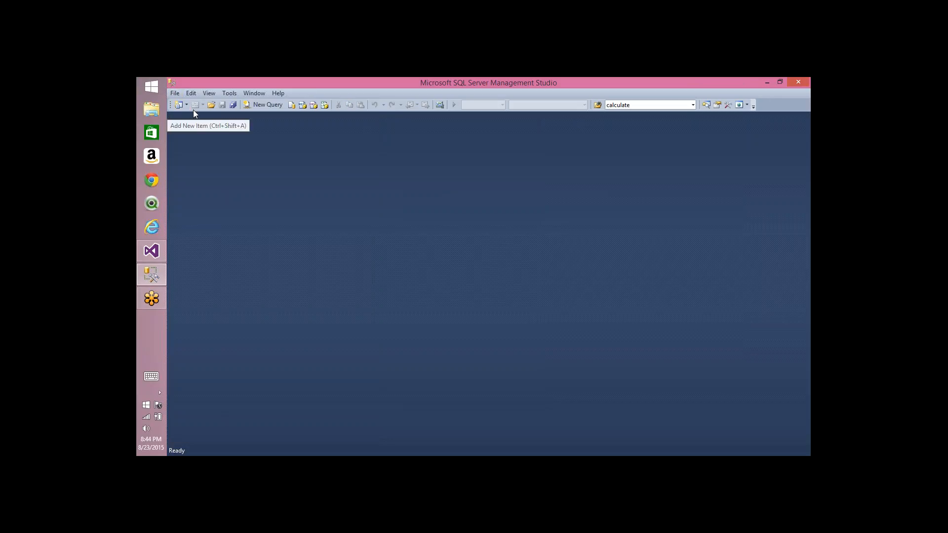
double_click(533, 84)
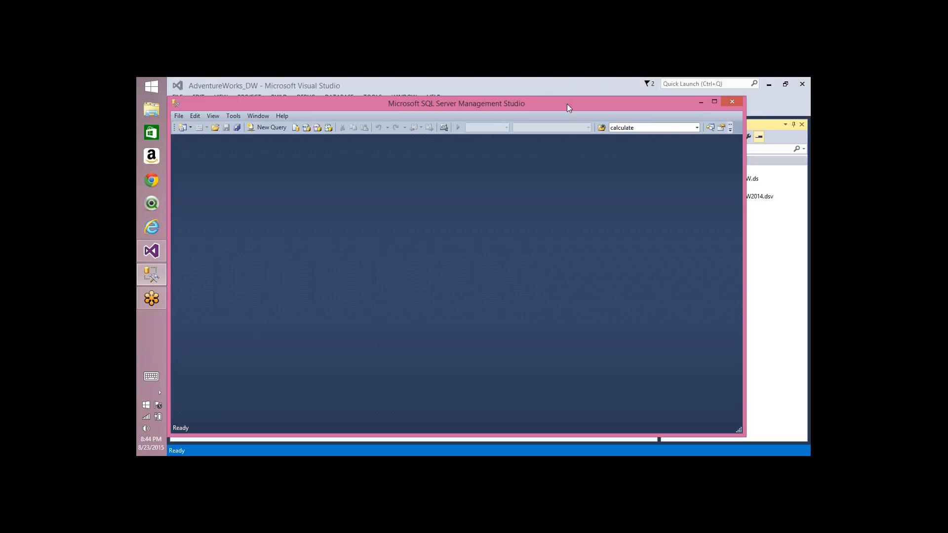
left_click_drag(562, 102, 609, 110)
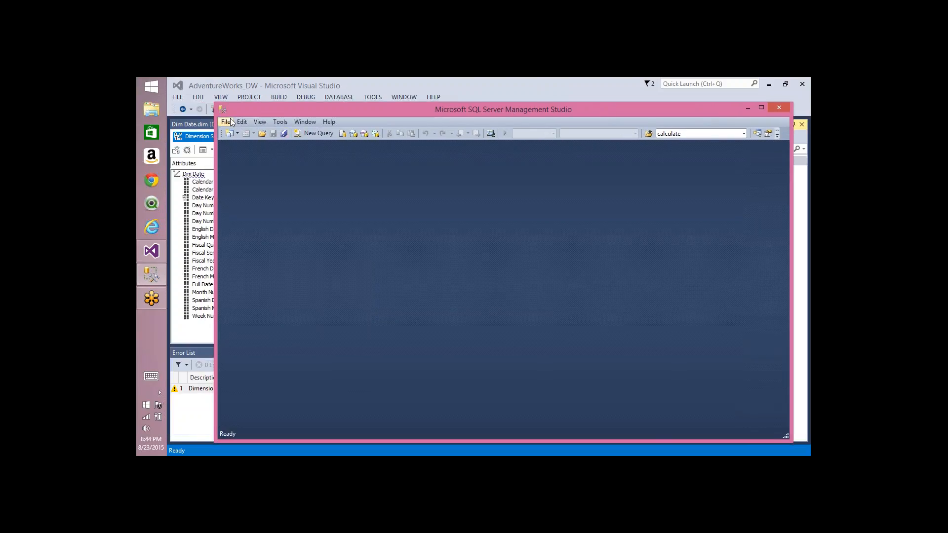
Step: Reopen Object Explorer and connect it to the MOKSHA server with server type Analysis Services to check its databases
left_click(260, 122)
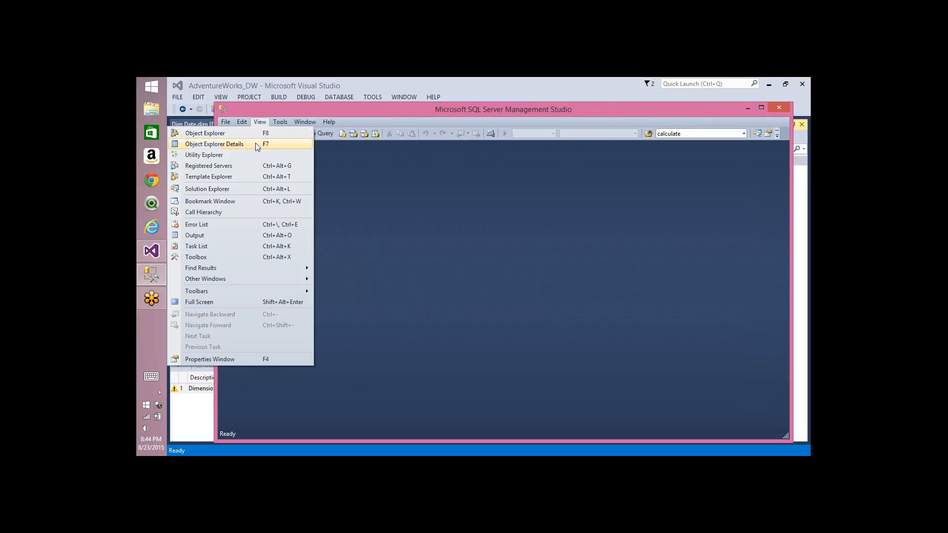
left_click(205, 133)
left_click(249, 171)
left_click(269, 159)
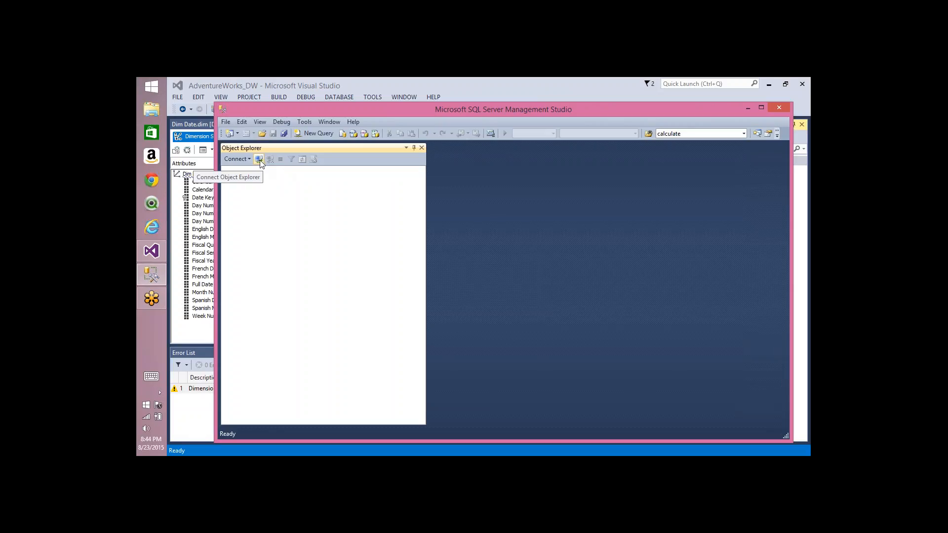
left_click(258, 159)
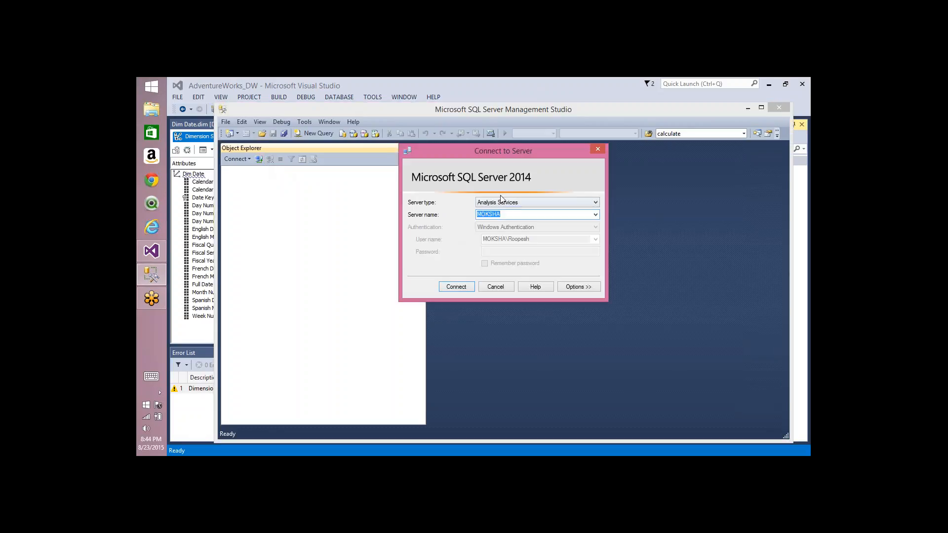
left_click(506, 203)
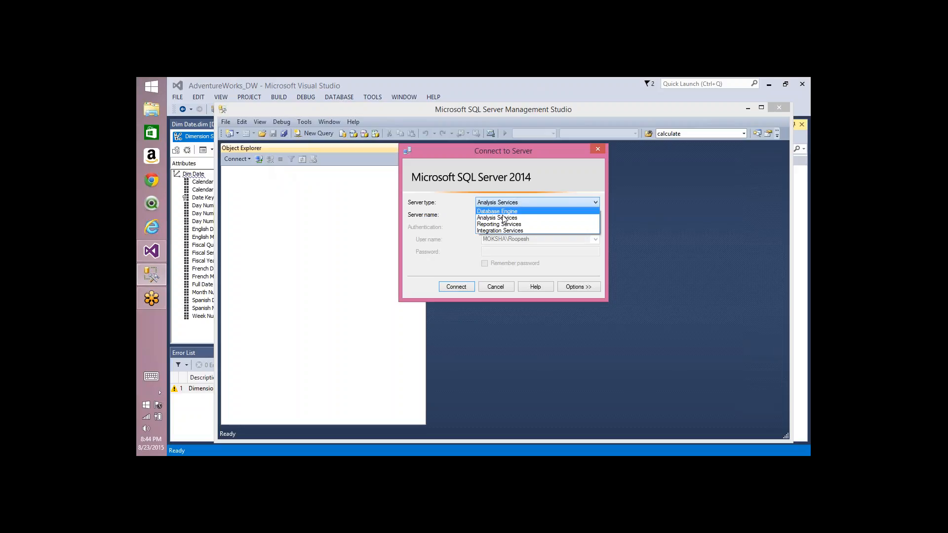
left_click(505, 218)
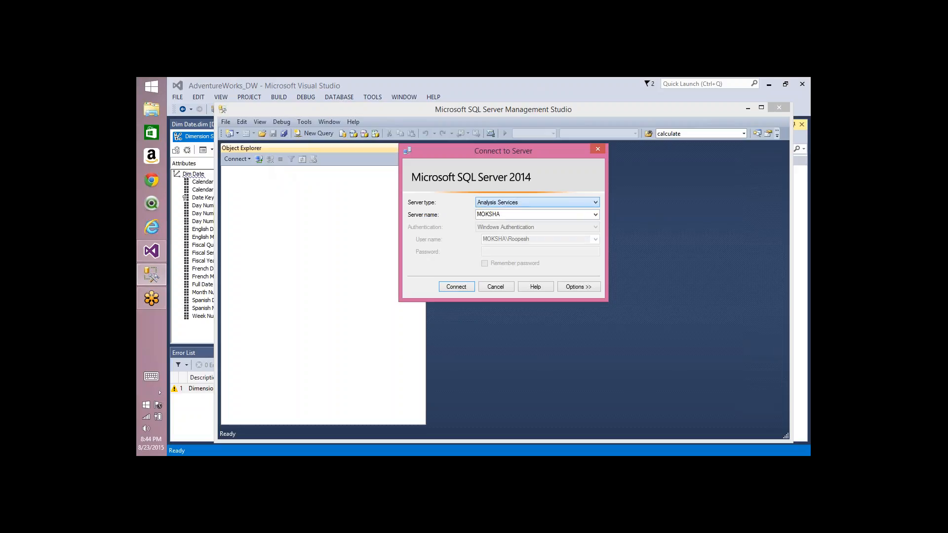
double_click(519, 217)
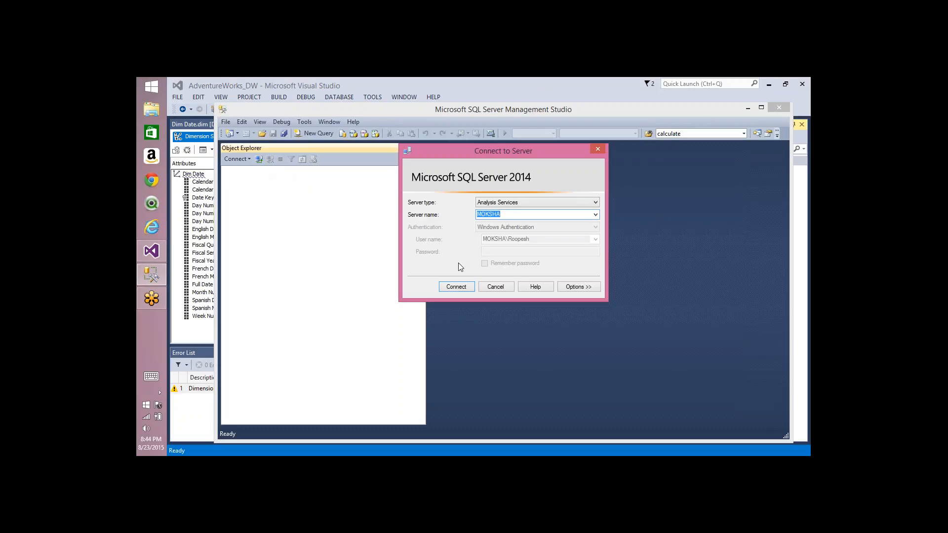
left_click(459, 288)
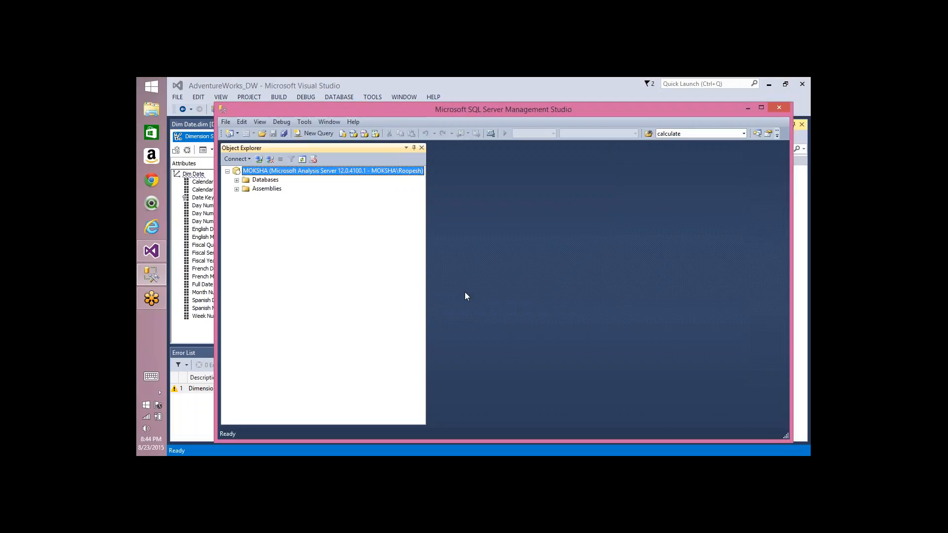
left_click(236, 180)
Step: Switch back to Visual Studio and the Dim Date dimension design
left_click(498, 88)
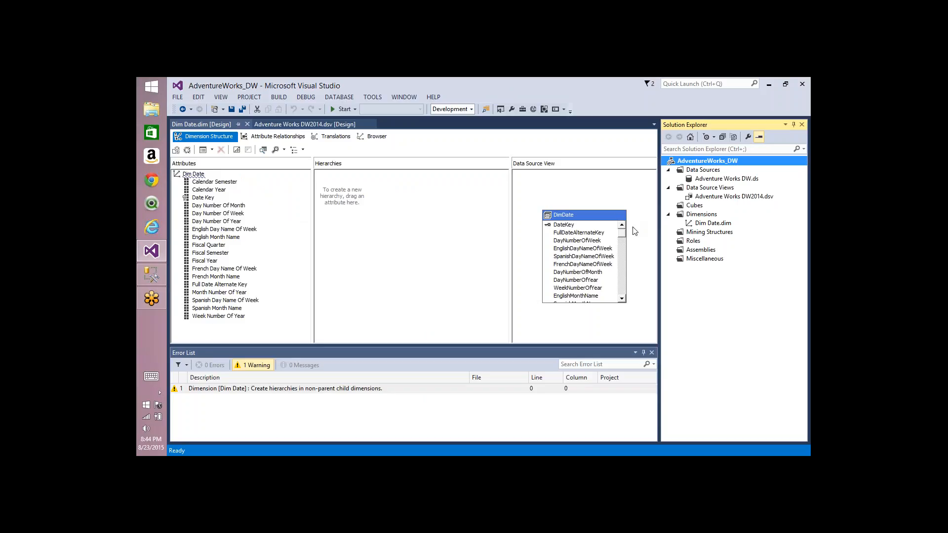
right_click(702, 163)
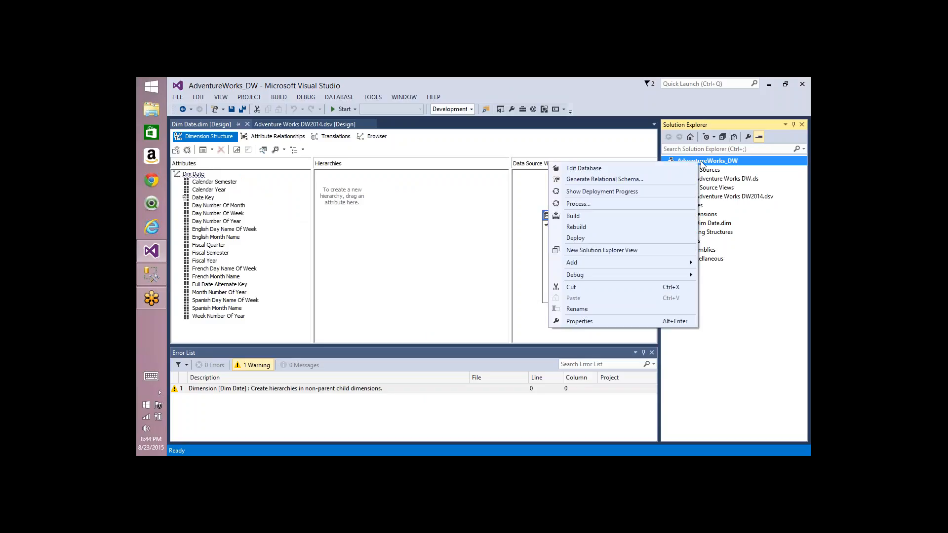
left_click(469, 226)
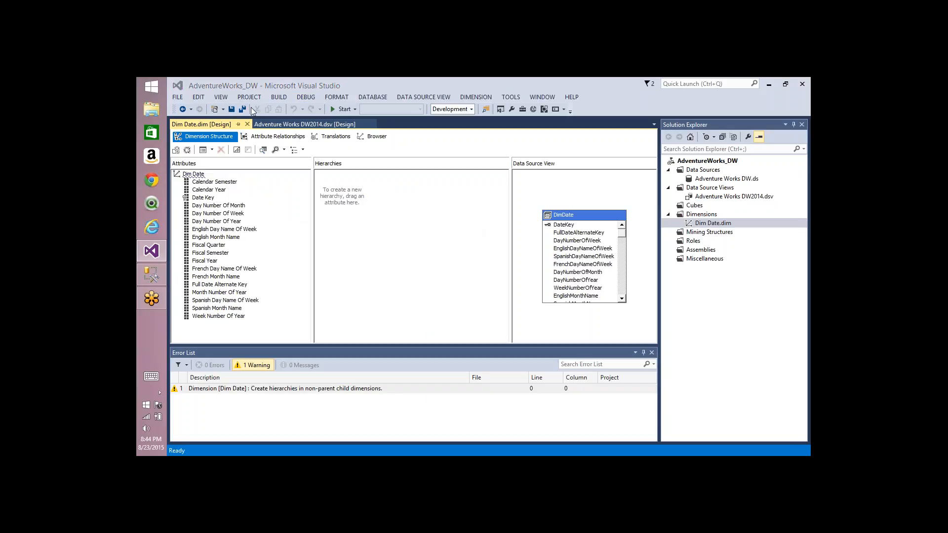
key("ctrl+2")
mouse_move(257, 170)
left_mouse_down()
mouse_move(361, 266)
mouse_move(352, 173)
mouse_move(250, 185)
left_mouse_up()
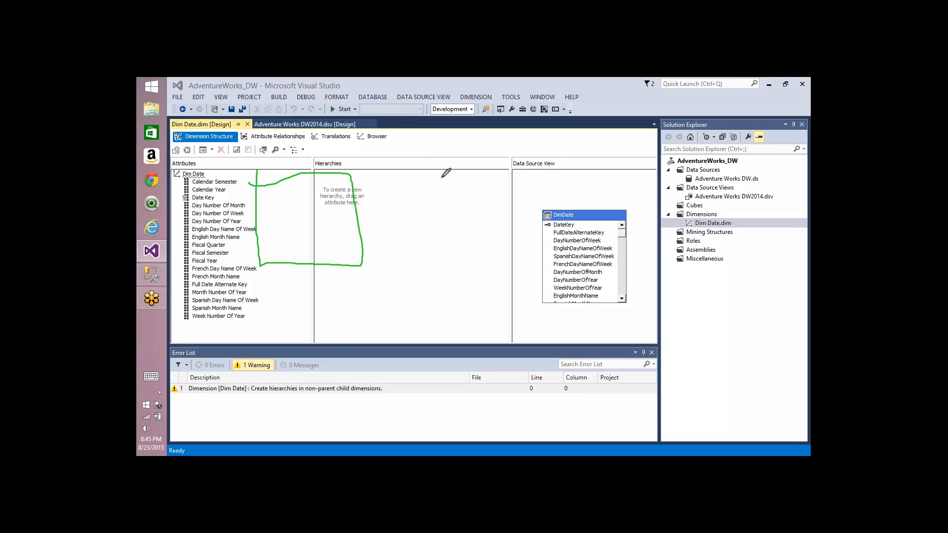
mouse_move(481, 152)
left_mouse_down()
mouse_move(557, 143)
mouse_move(468, 155)
left_mouse_up()
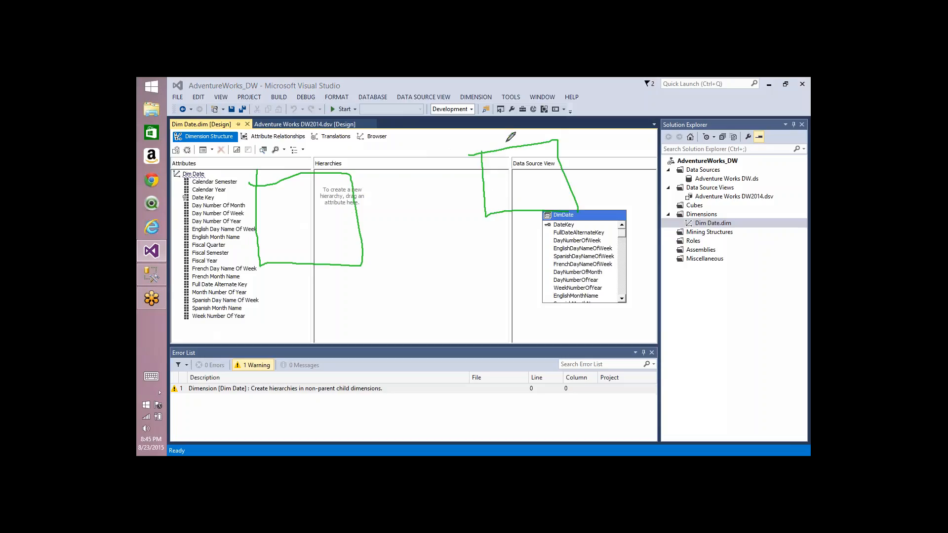
left_click_drag(511, 132, 531, 140)
mouse_move(500, 267)
left_mouse_down()
mouse_move(529, 370)
mouse_move(589, 311)
mouse_move(494, 274)
left_mouse_up()
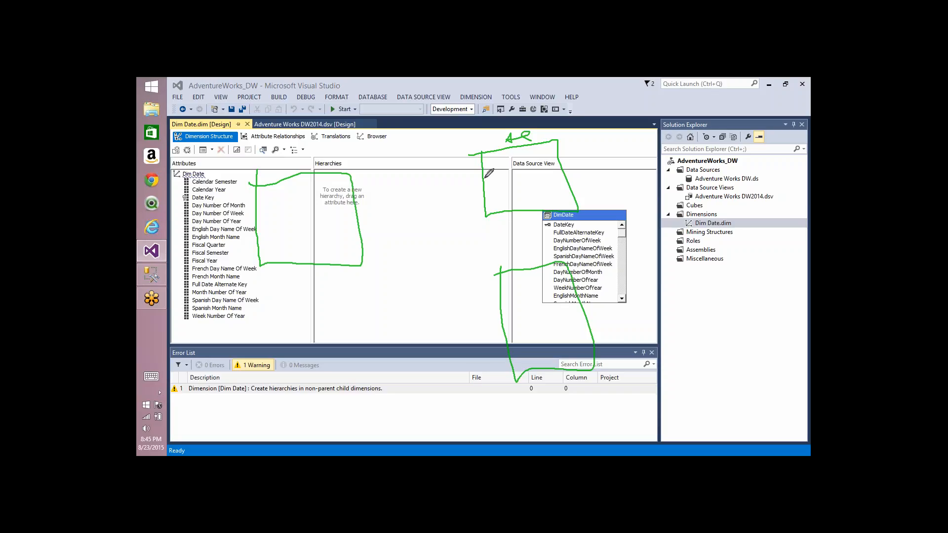
mouse_move(521, 166)
left_mouse_down()
mouse_move(514, 288)
mouse_move(528, 262)
left_mouse_up()
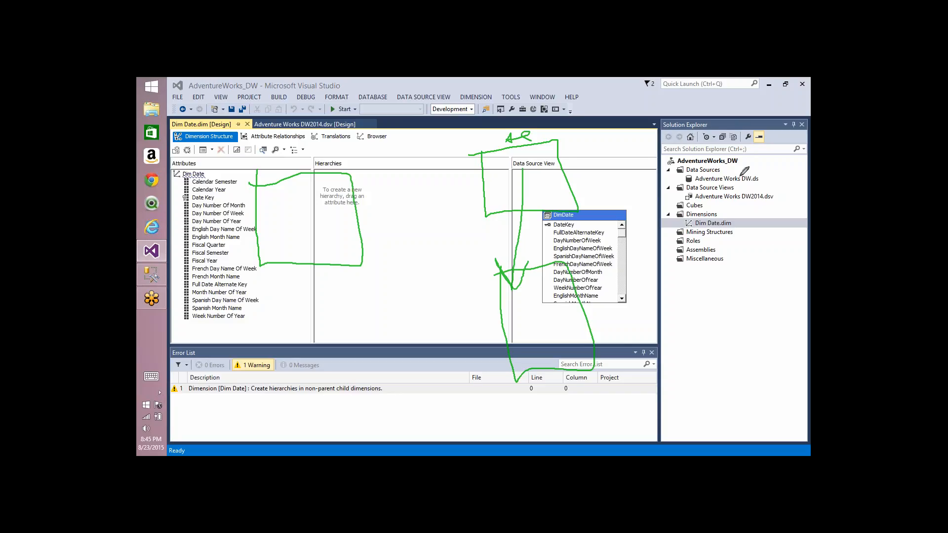
left_click_drag(759, 173, 781, 163)
left_click_drag(771, 194, 795, 182)
right_click(700, 163)
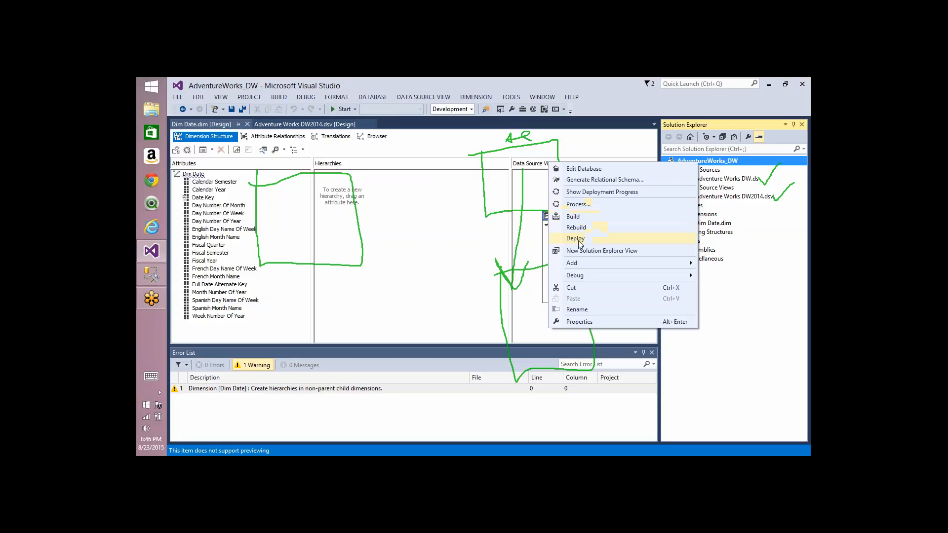
left_click(764, 225)
Step: View the XML code of the Adventure Works DW data source and close it
right_click(729, 180)
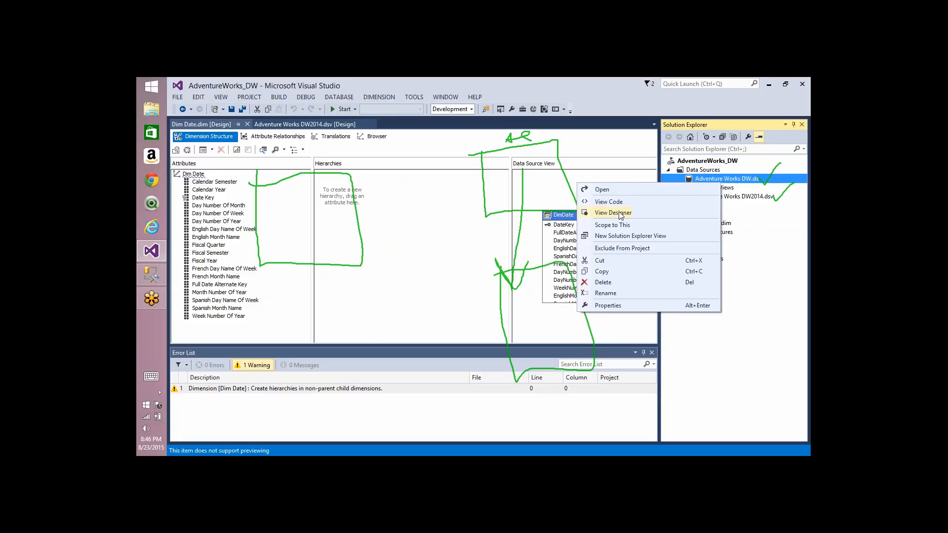
key("Escape")
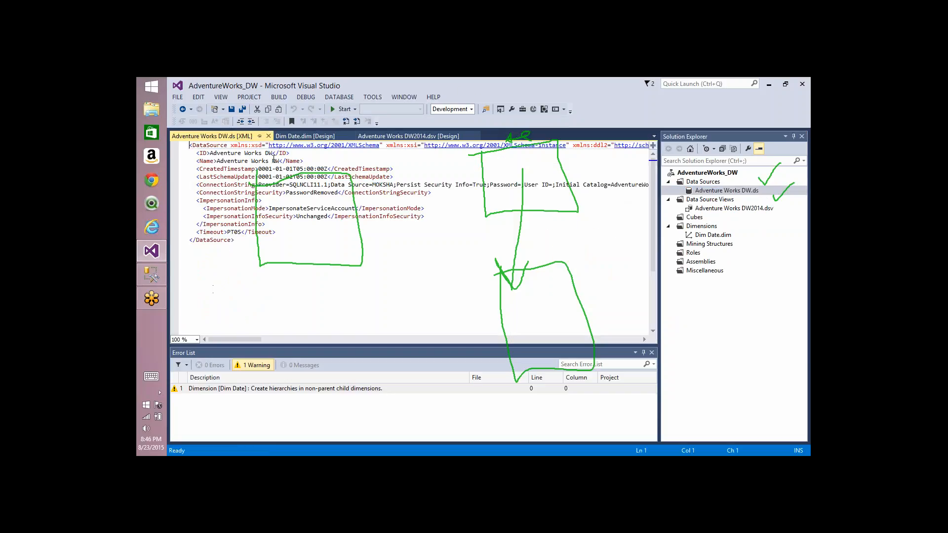
left_click(268, 136)
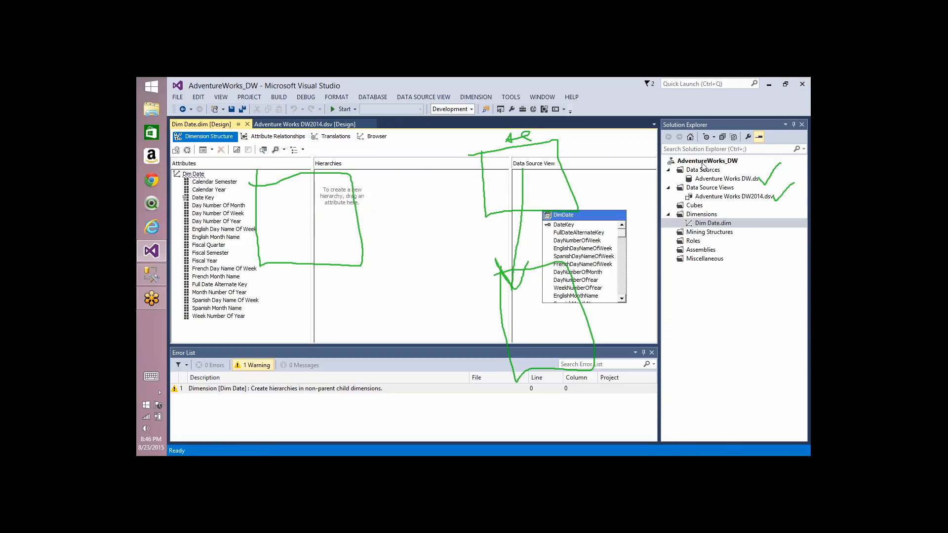
Step: Deploy the AdventureWorks_DW project to the Analysis Services server
right_click(703, 165)
left_click(584, 245)
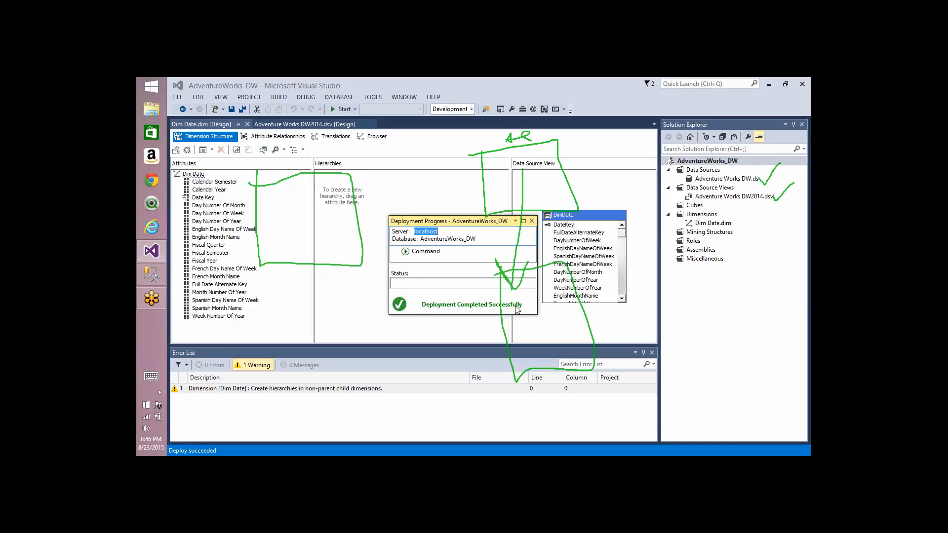
Step: Switch to SQL Server Management Studio, refresh the databases and examine the data sources and data source views of AdventureWorks_DW
key("alt+Tab")
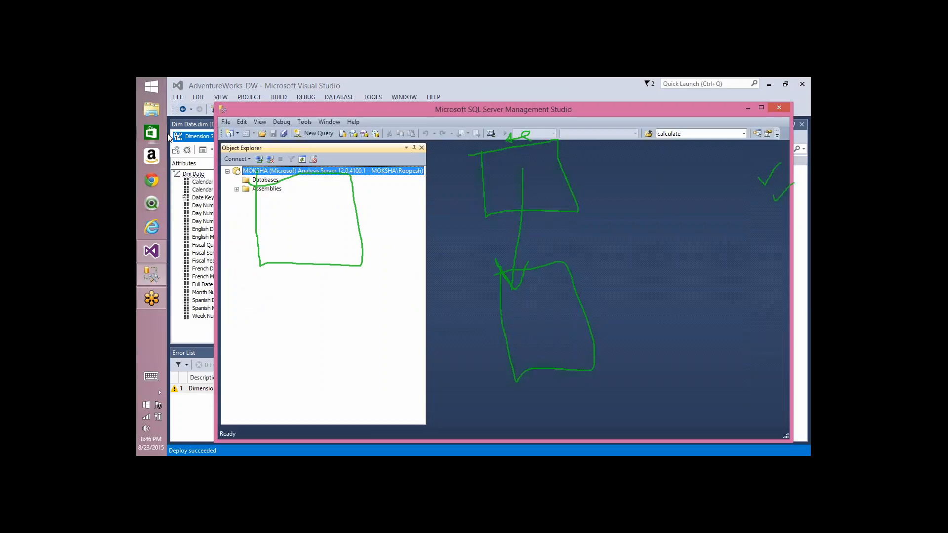
left_click(255, 178)
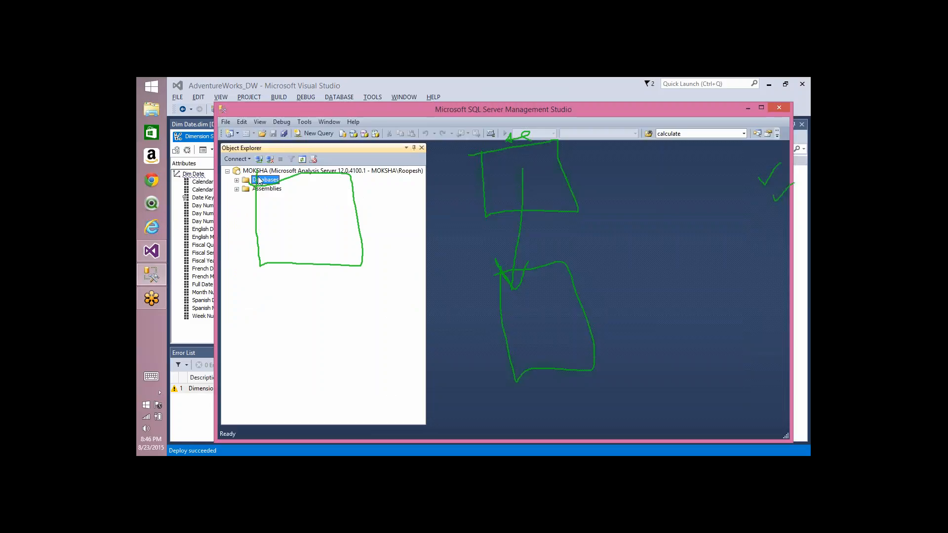
left_click(237, 180)
left_click(276, 190)
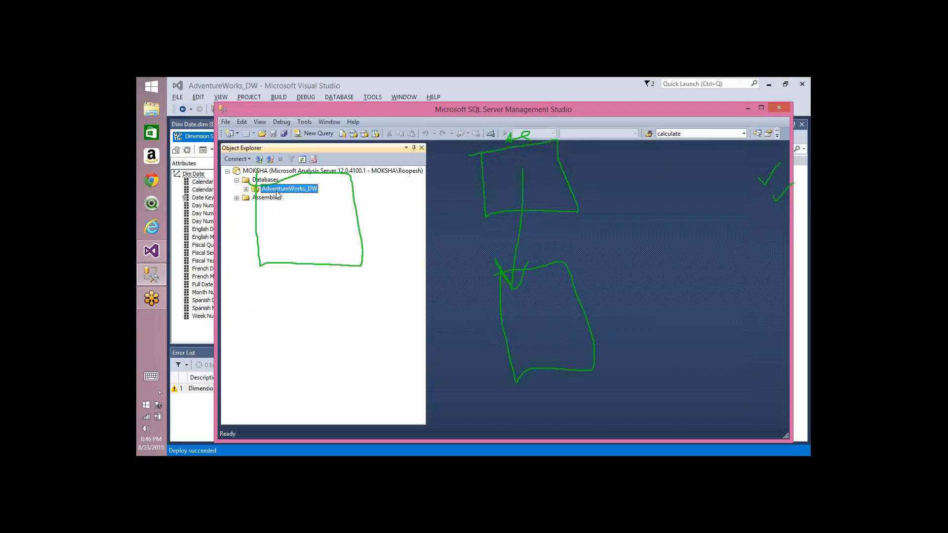
left_click(246, 190)
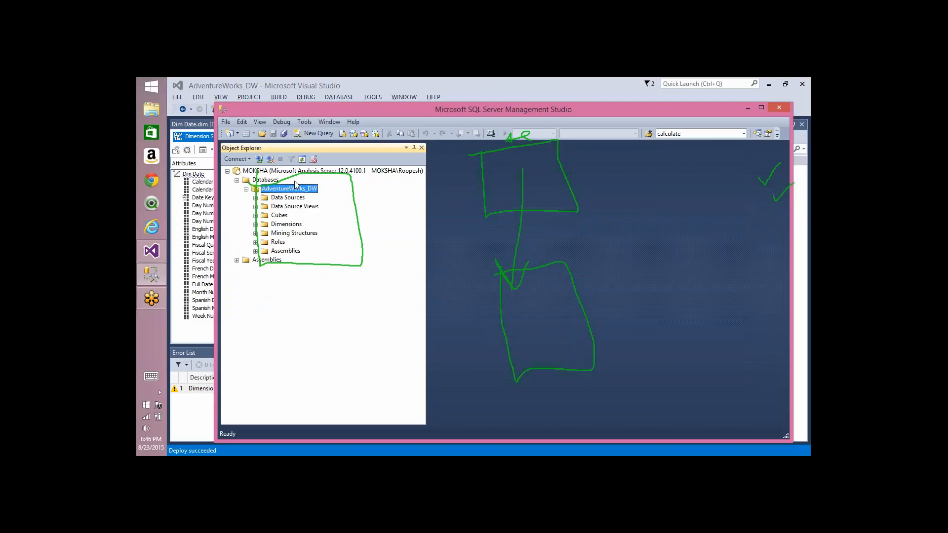
left_click(255, 197)
left_click(255, 215)
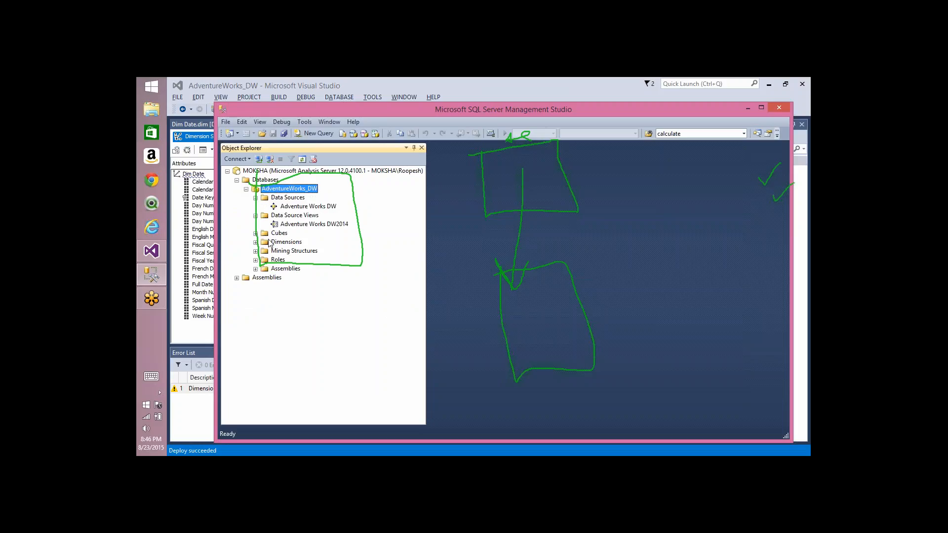
Step: Switch back to Visual Studio and save all files of the AdventureWorks_DW project
key("alt+Tab")
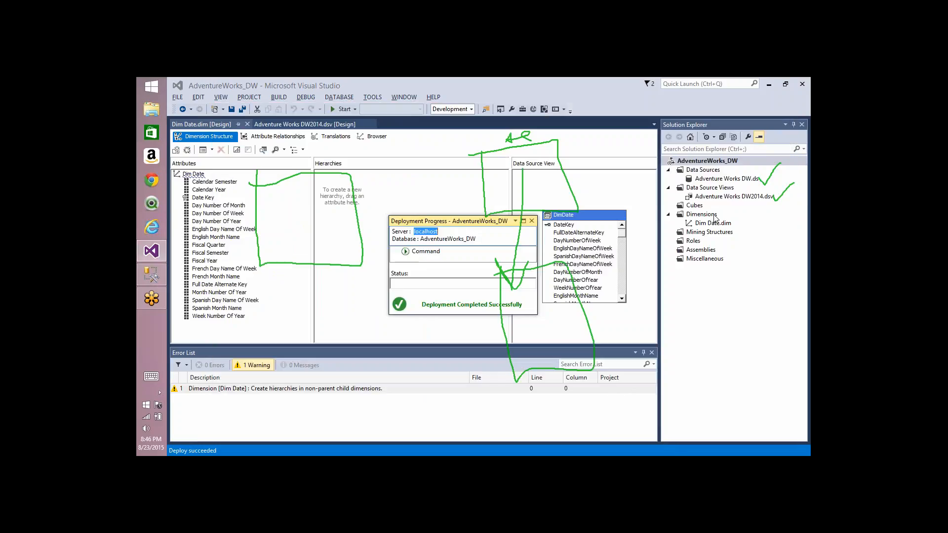
right_click(709, 164)
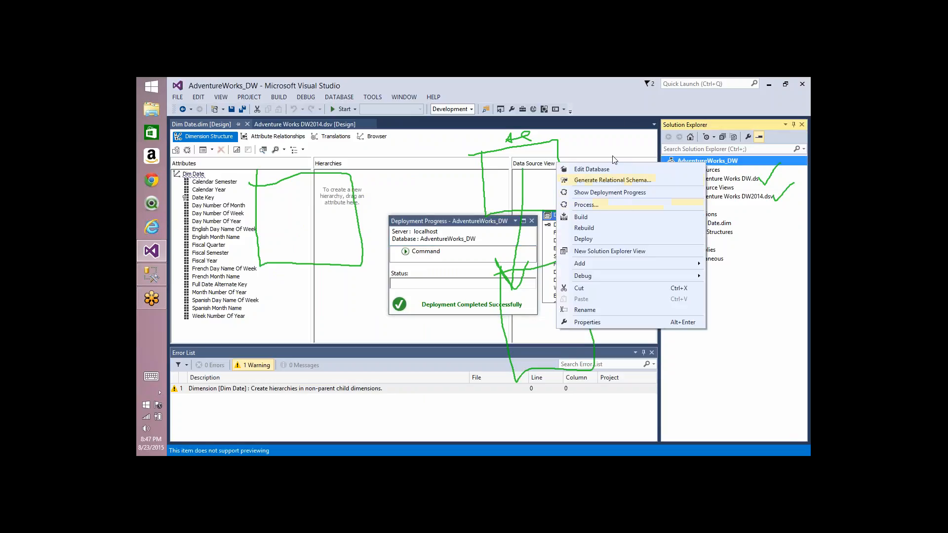
left_click(527, 222)
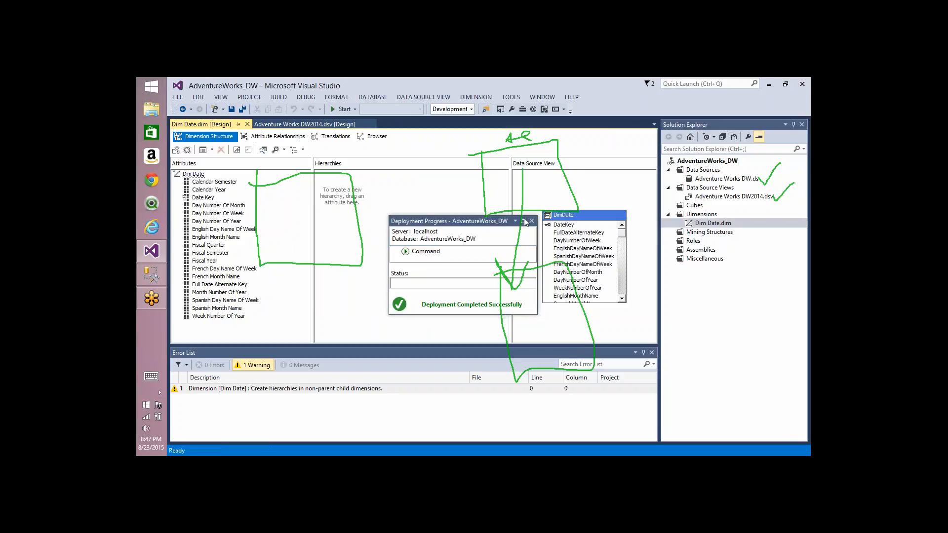
left_click(242, 110)
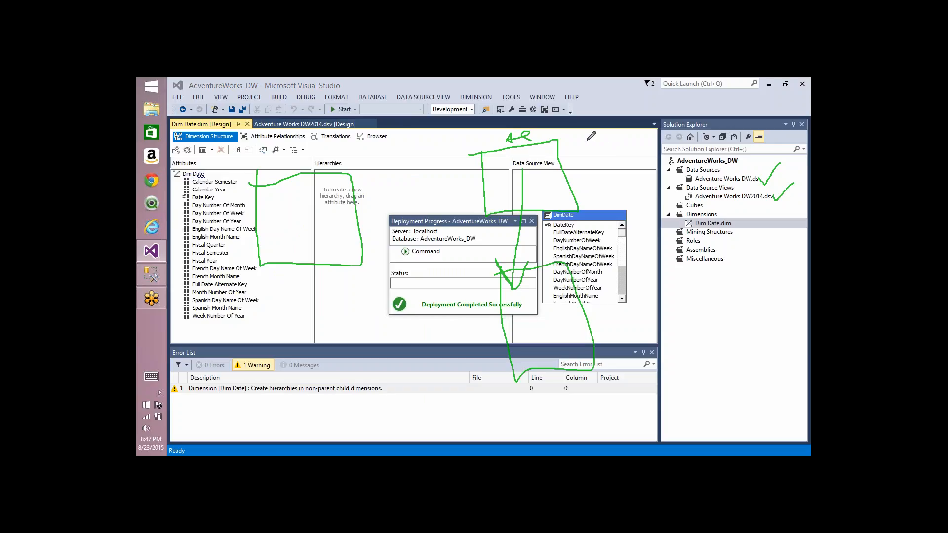
left_click_drag(577, 131, 599, 211)
mouse_move(522, 169)
left_mouse_down()
mouse_move(515, 289)
mouse_move(496, 257)
mouse_move(523, 274)
mouse_move(532, 259)
left_mouse_up()
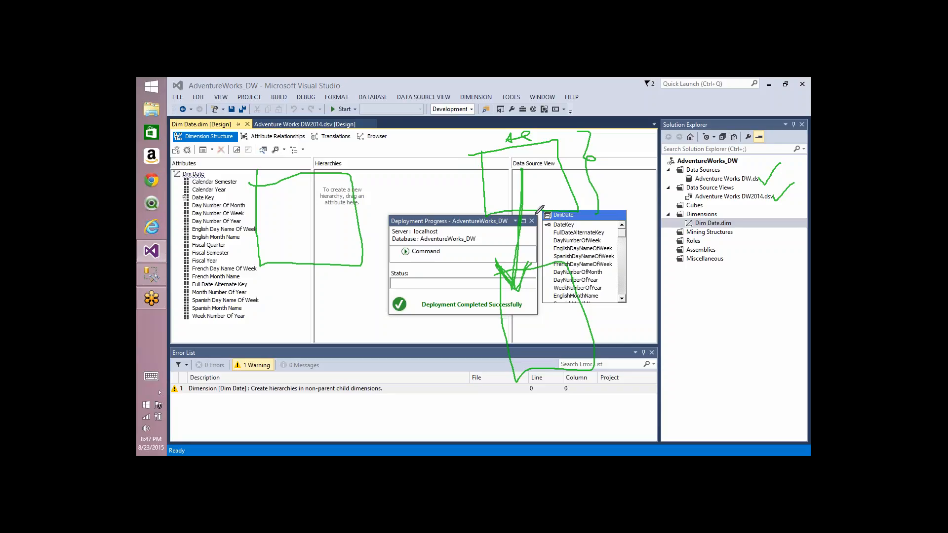
left_click_drag(613, 186, 543, 233)
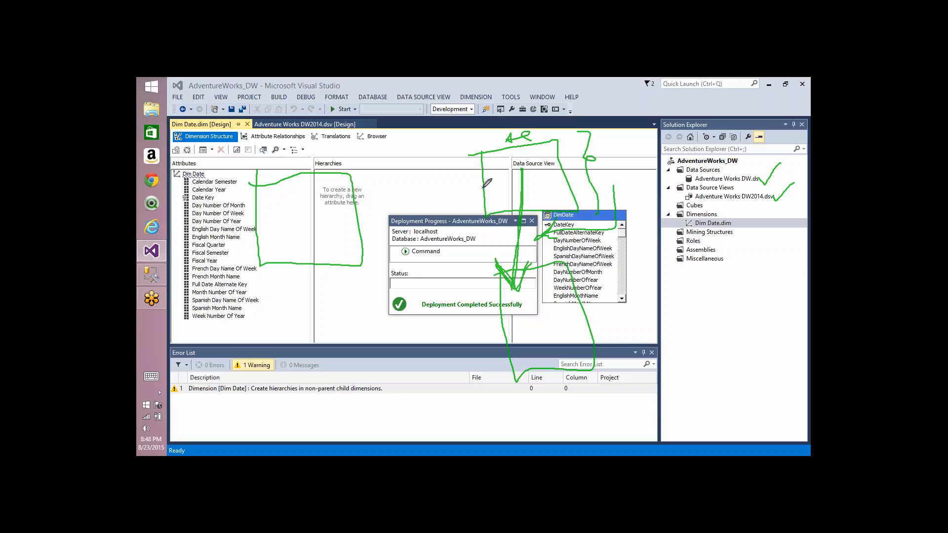
mouse_move(480, 188)
left_mouse_down()
mouse_move(356, 203)
mouse_move(381, 213)
left_mouse_up()
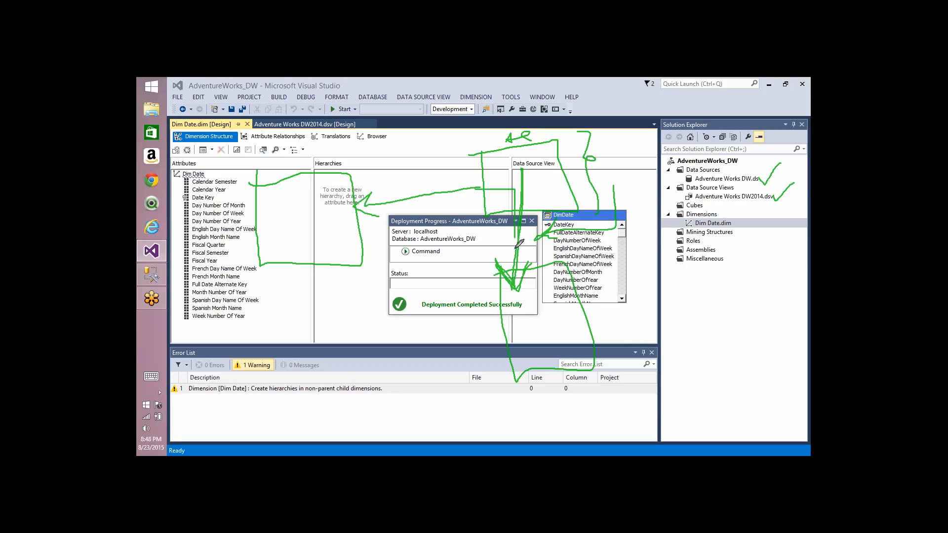
left_click_drag(516, 291, 527, 259)
Step: Process the AdventureWorks_DW database with the Process Full option and parallel processing order
right_click(732, 162)
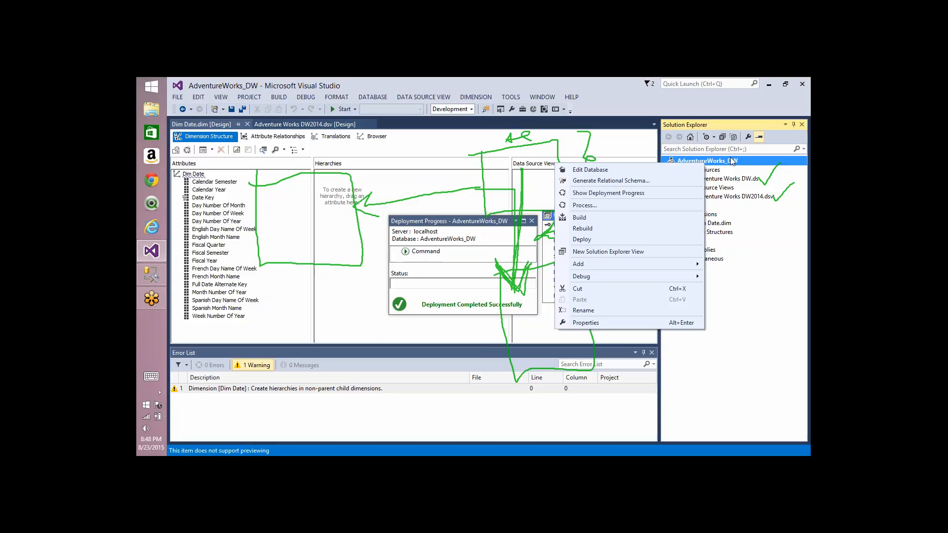
left_click(602, 205)
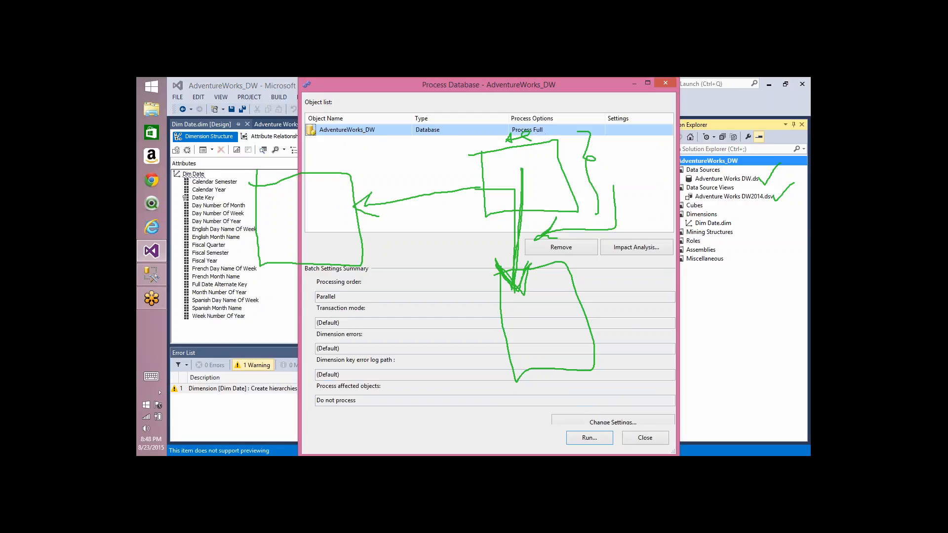
left_click(345, 296)
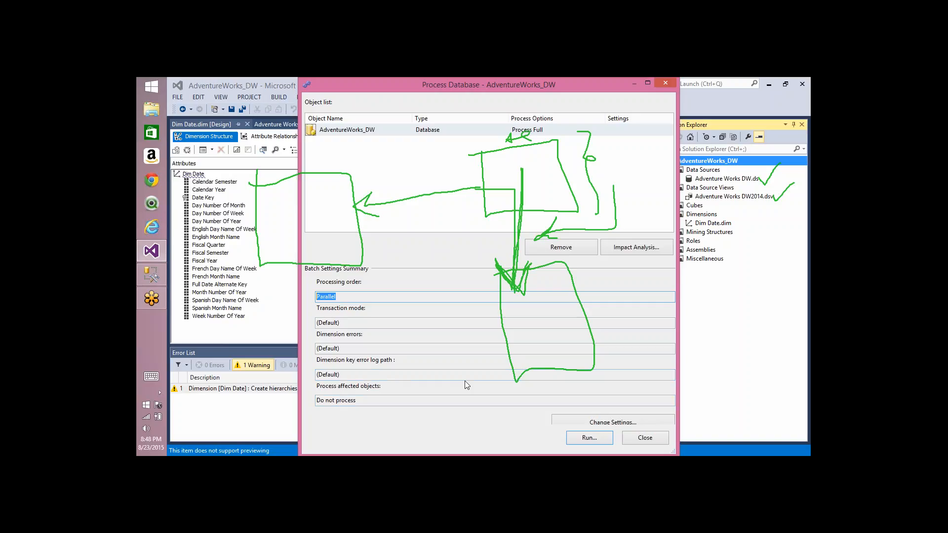
left_click(590, 438)
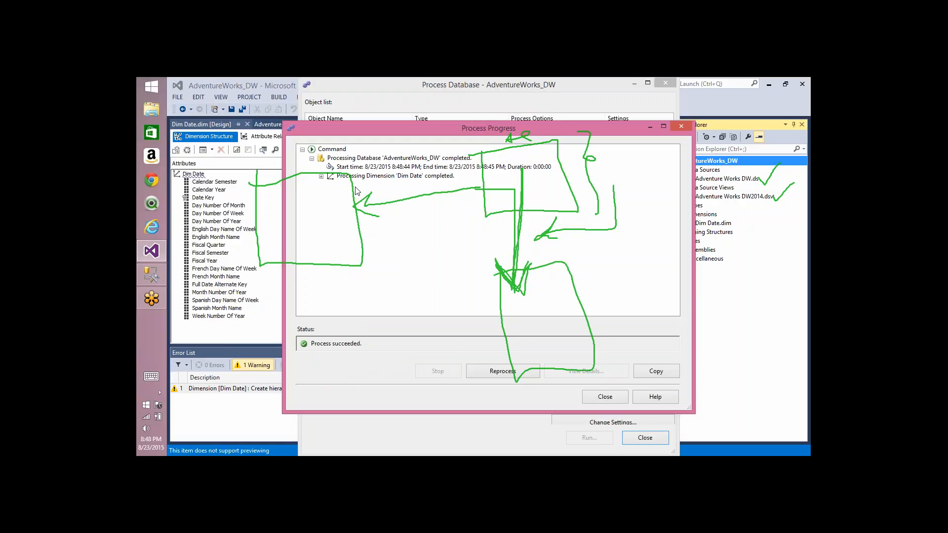
Step: Examine the processing results of the Dim Date dimension and view the full SQL query of its Calendar Semester attribute
left_click(321, 176)
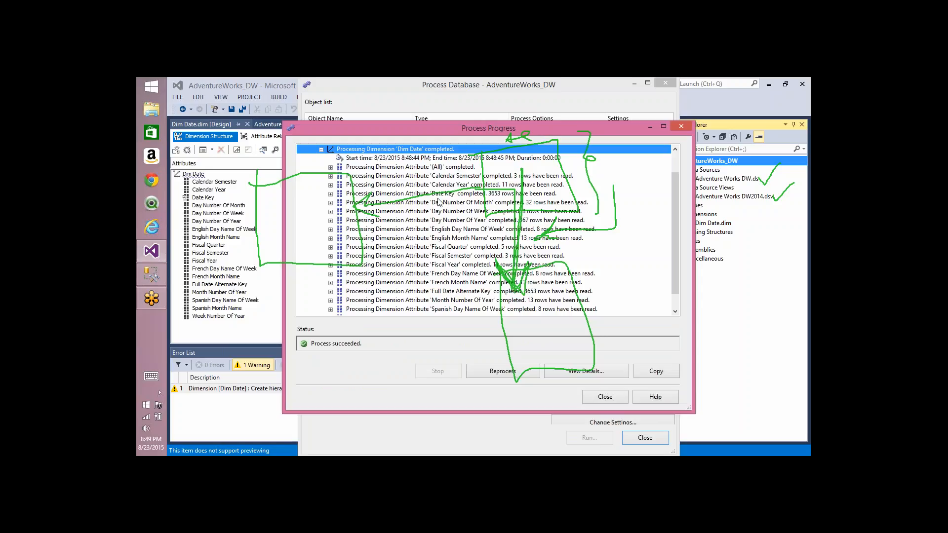
left_click(331, 176)
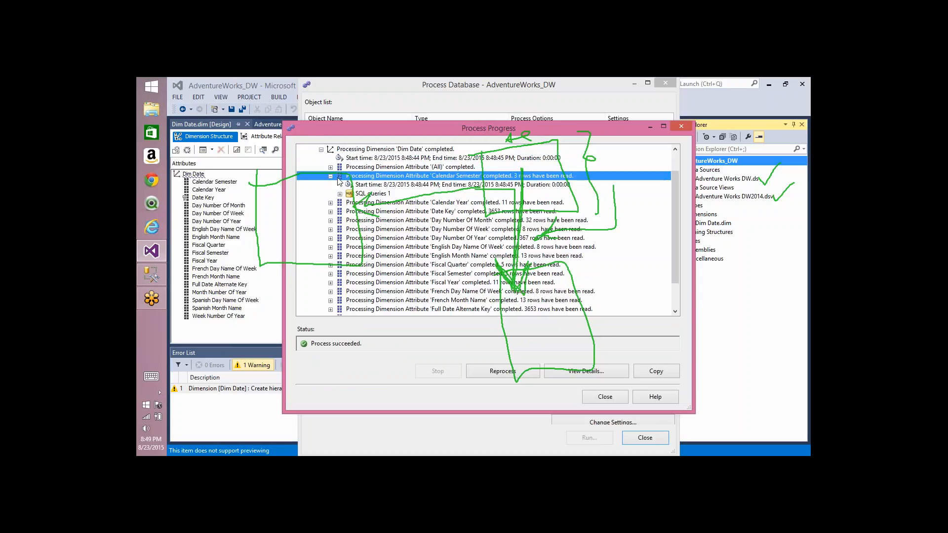
left_click(340, 193)
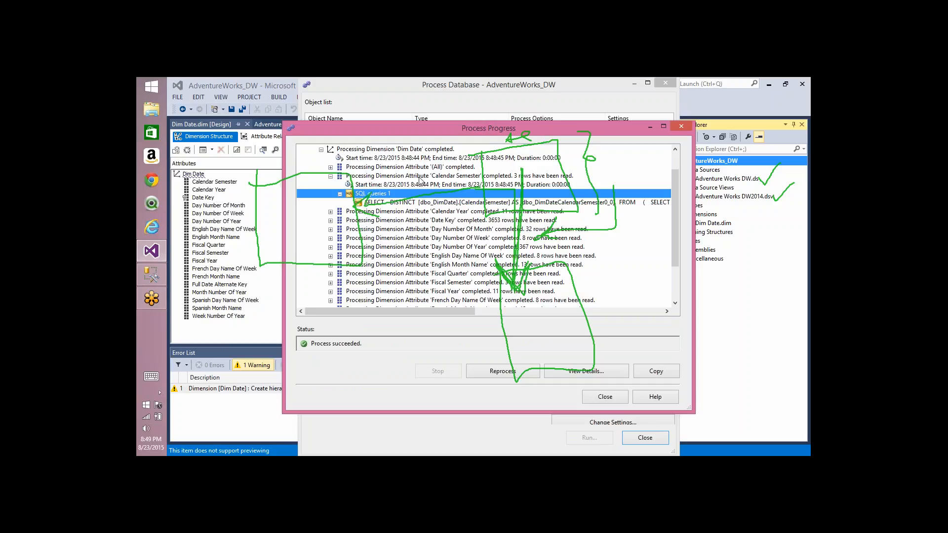
left_click(420, 176)
left_click(370, 194)
left_click(399, 203)
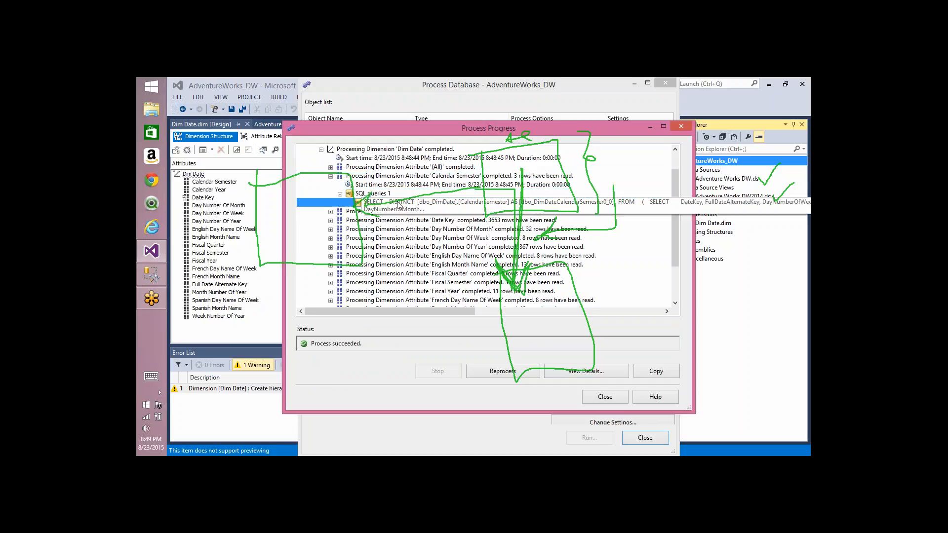
left_click(571, 374)
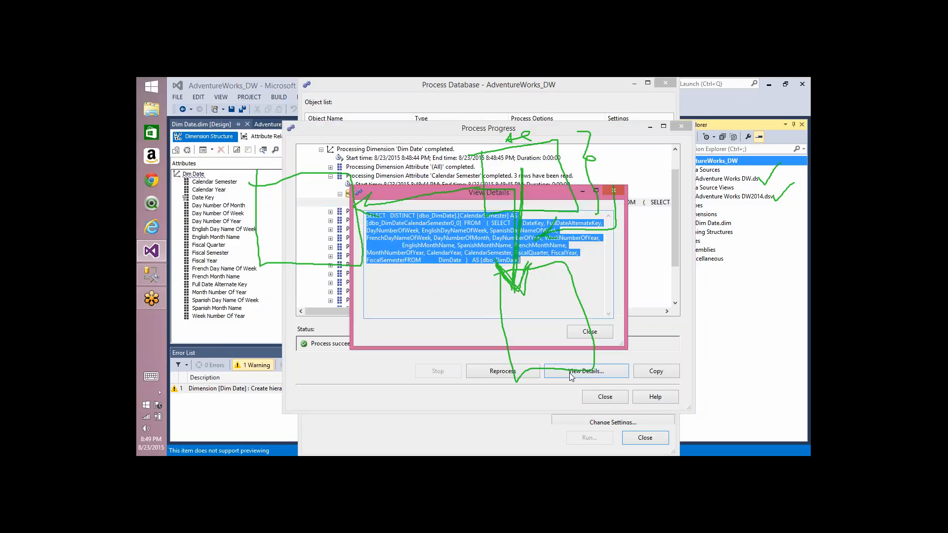
left_click(323, 118)
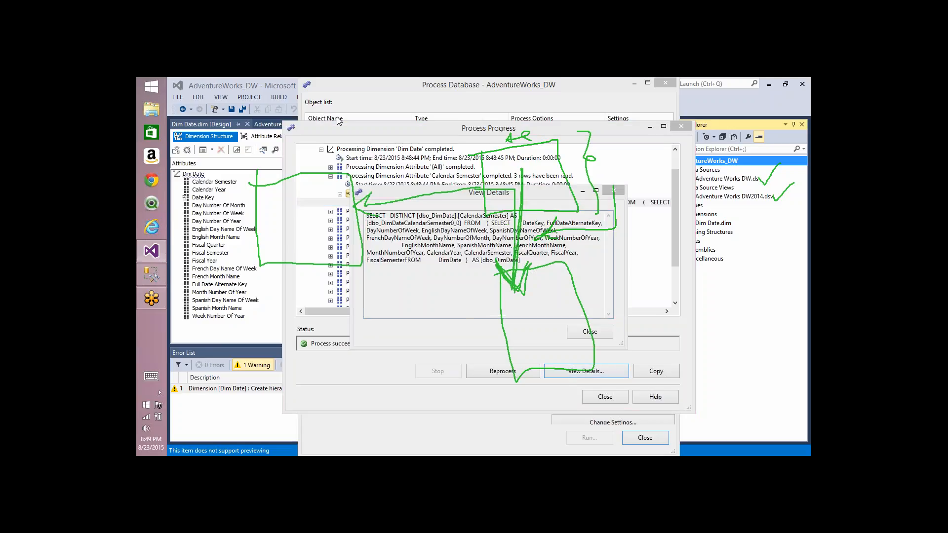
left_click(339, 122)
left_click_drag(534, 270, 280, 168)
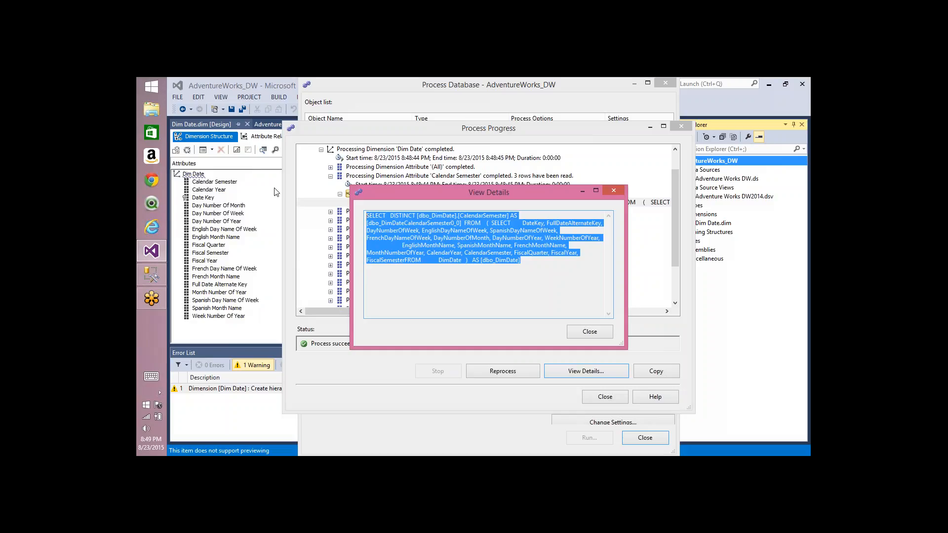
left_click(590, 331)
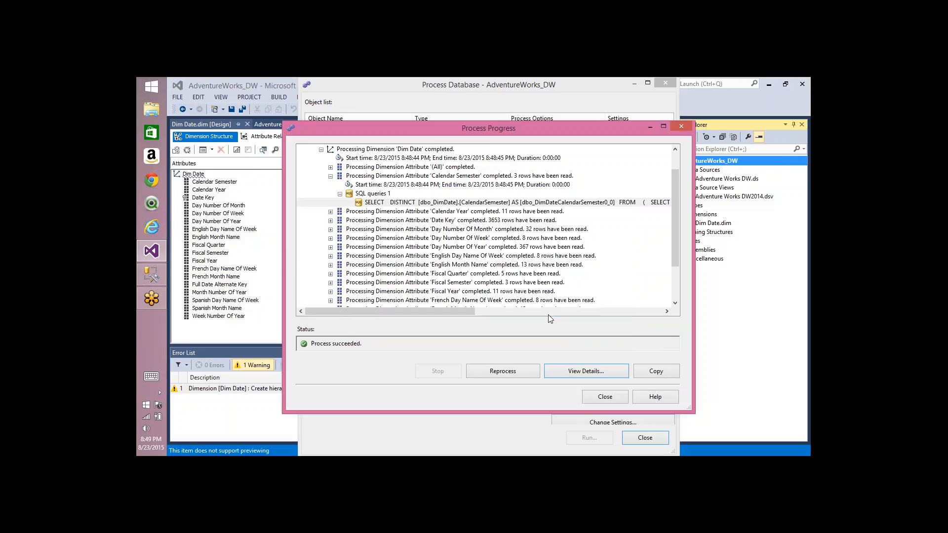
Step: Examine the SQL query of the Day Number Of Year attribute and leave the processing windows
left_click(337, 249)
left_click(339, 264)
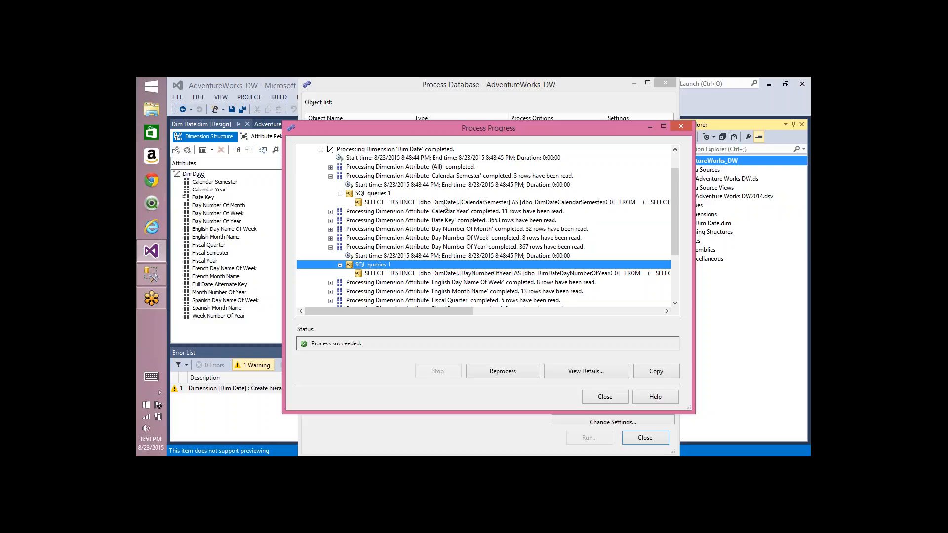
left_click(339, 89)
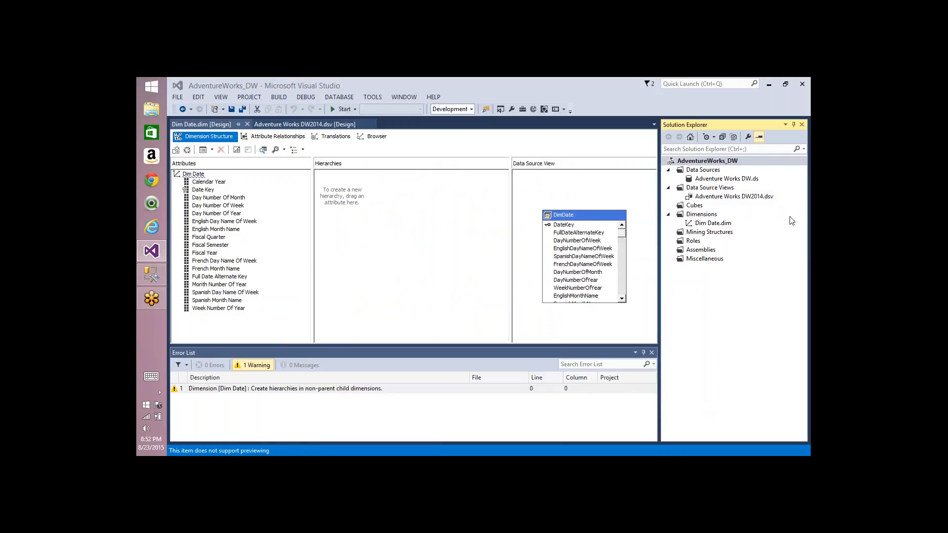
Step: Delete the Dim Date dimension from the AdventureWorks_DW project
left_click(763, 160)
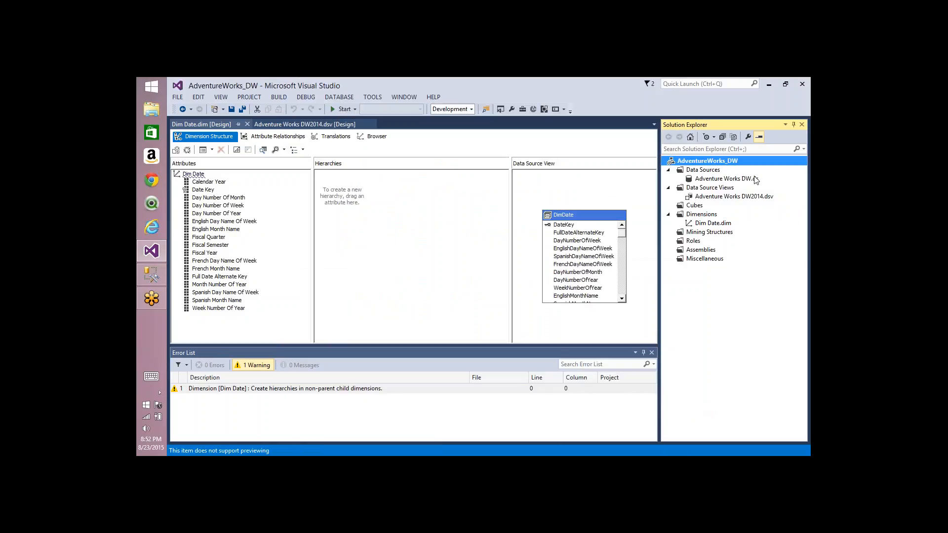
left_click(720, 224)
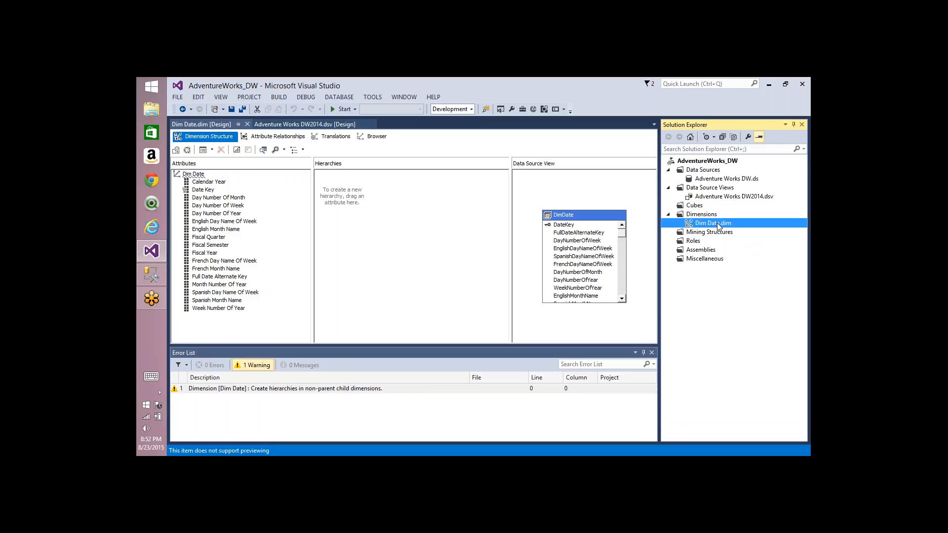
key("Delete")
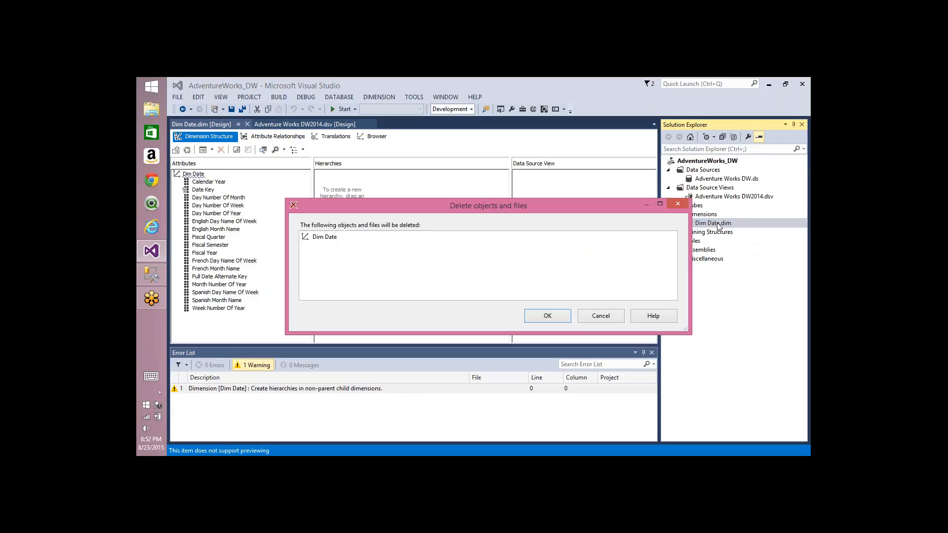
key("Return")
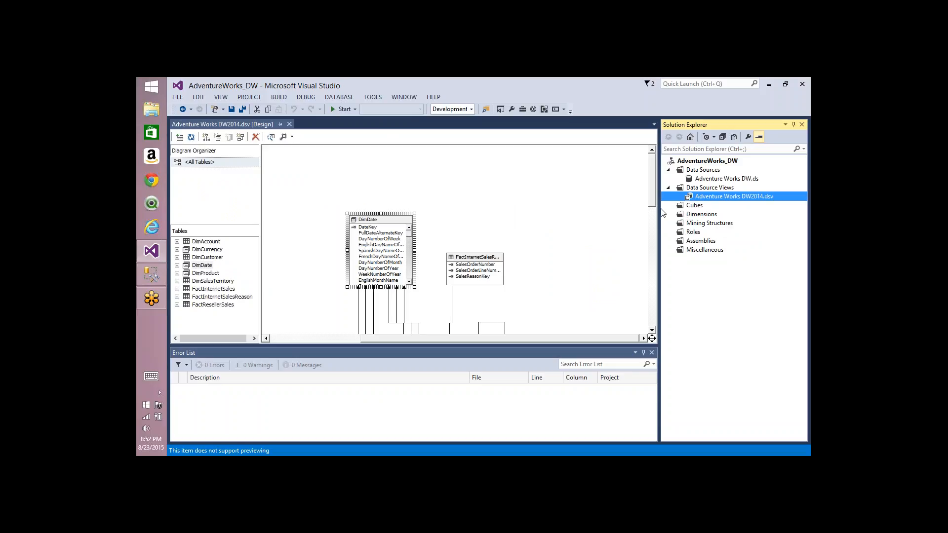
Step: Start a new dimension in the project and advance the Dimension Wizard to the choice of creation method
right_click(702, 215)
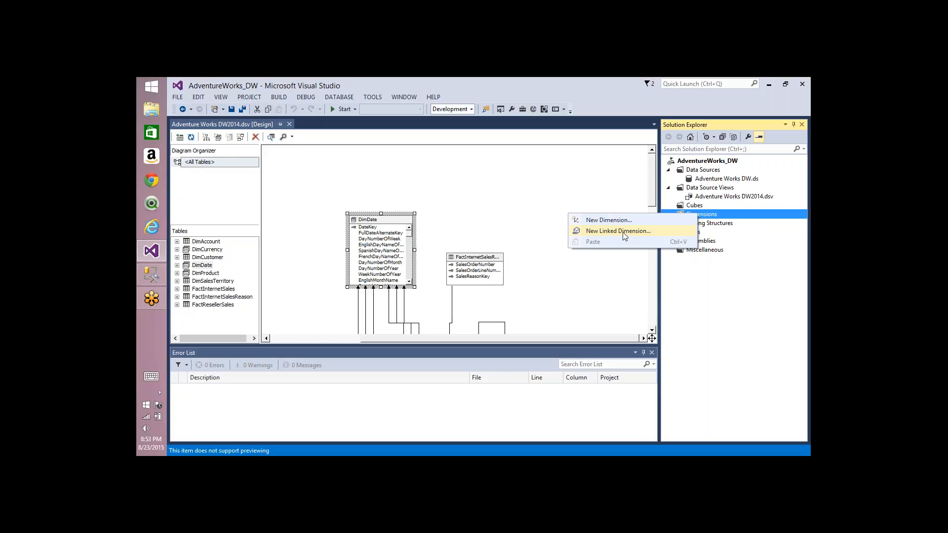
left_click(612, 220)
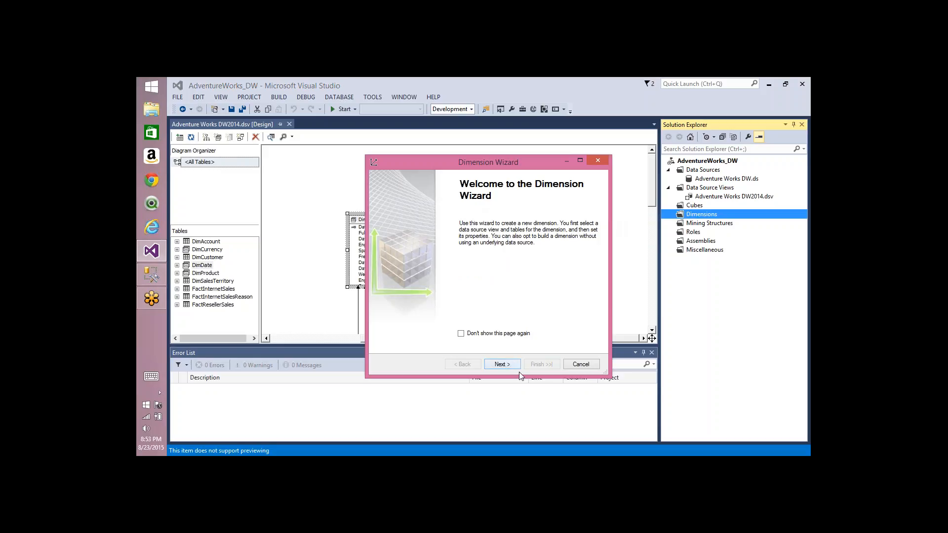
left_click(506, 365)
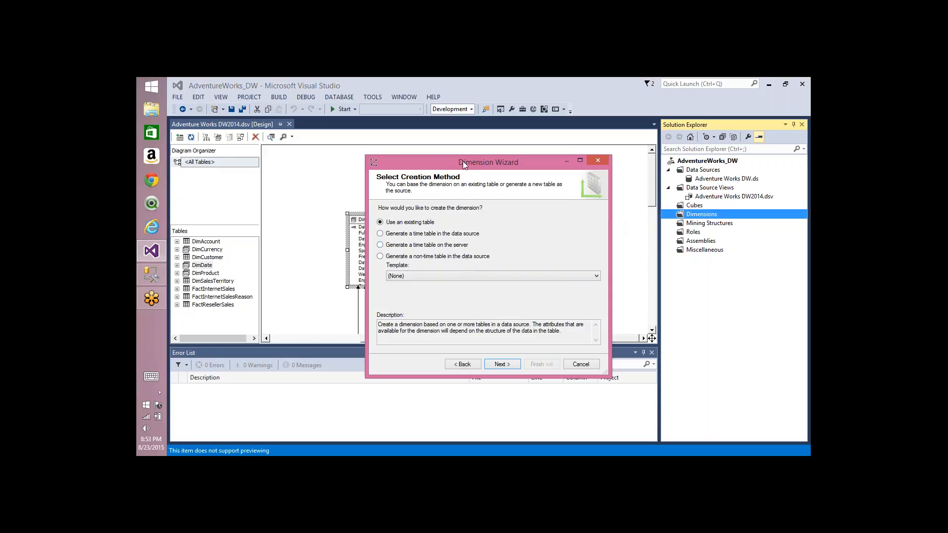
left_click_drag(520, 162, 632, 254)
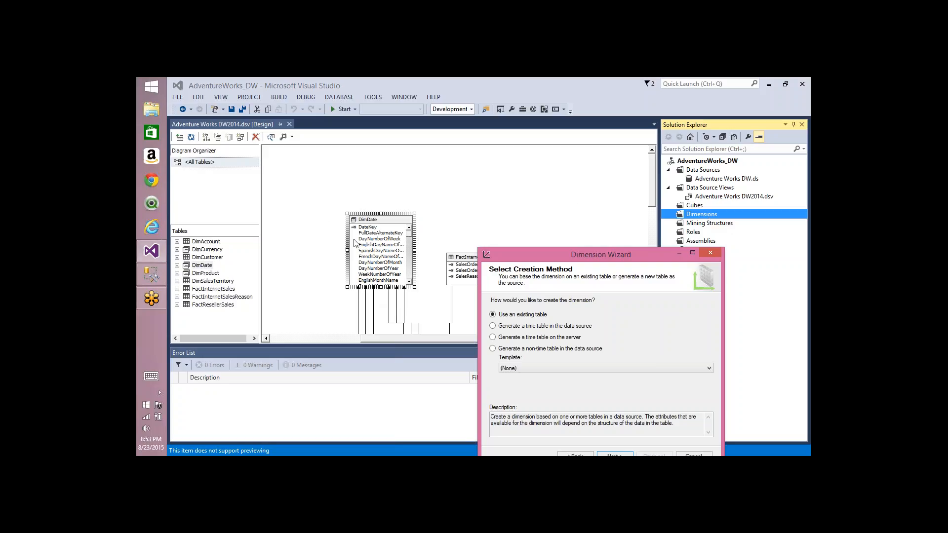
left_click_drag(536, 260, 417, 147)
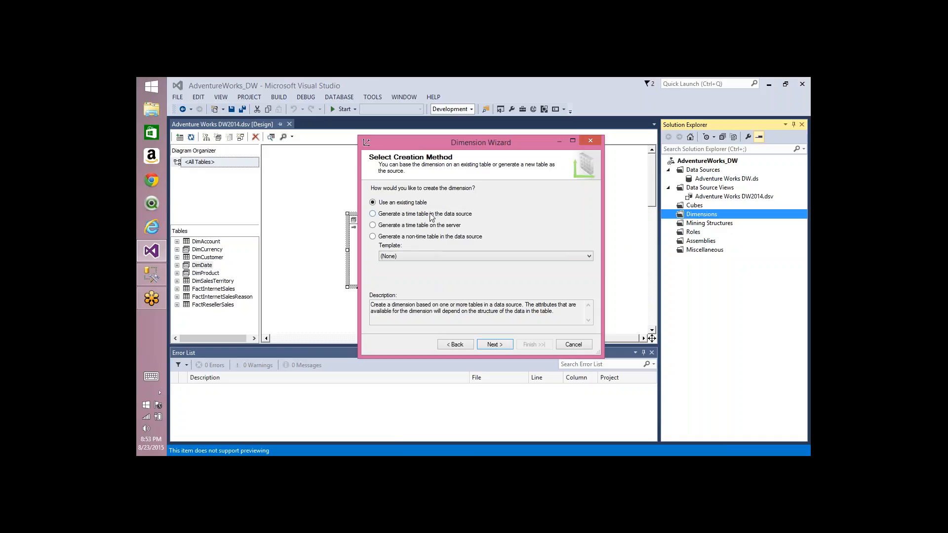
Step: Review the templates for generating a non-time table, but base the dimension on an existing table and continue
left_click(423, 255)
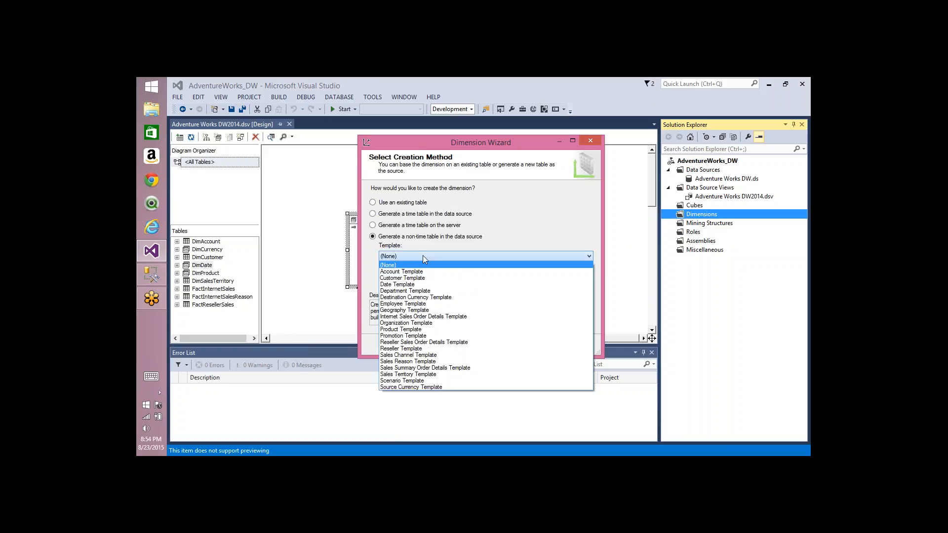
left_click(414, 217)
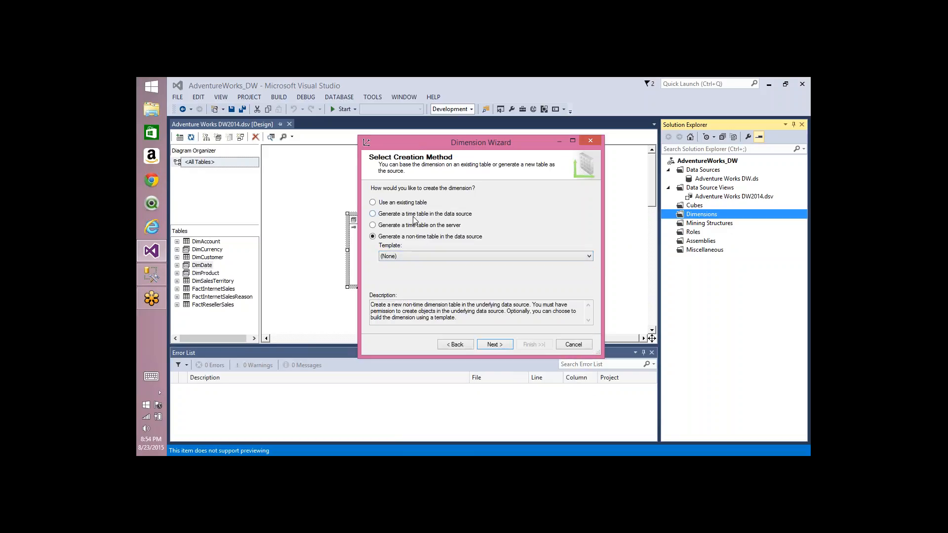
left_click(383, 204)
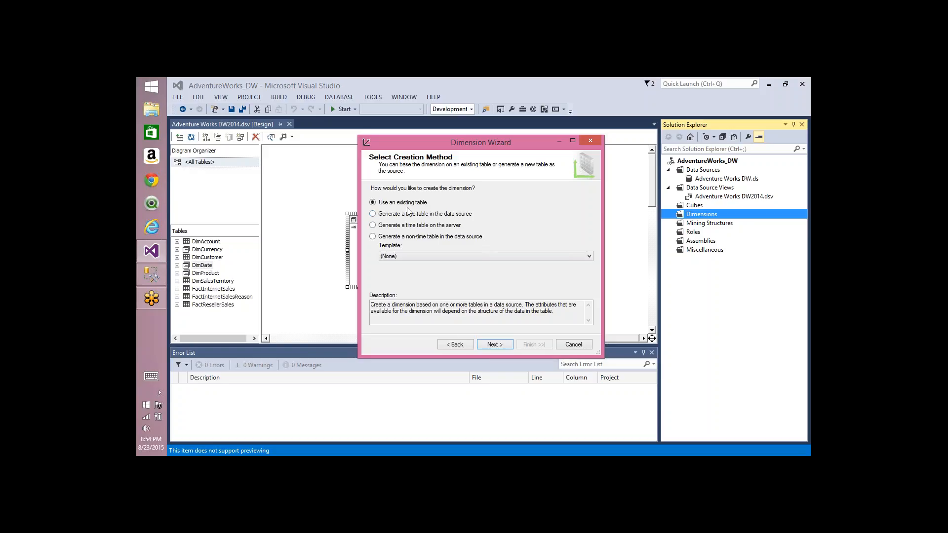
left_click(494, 344)
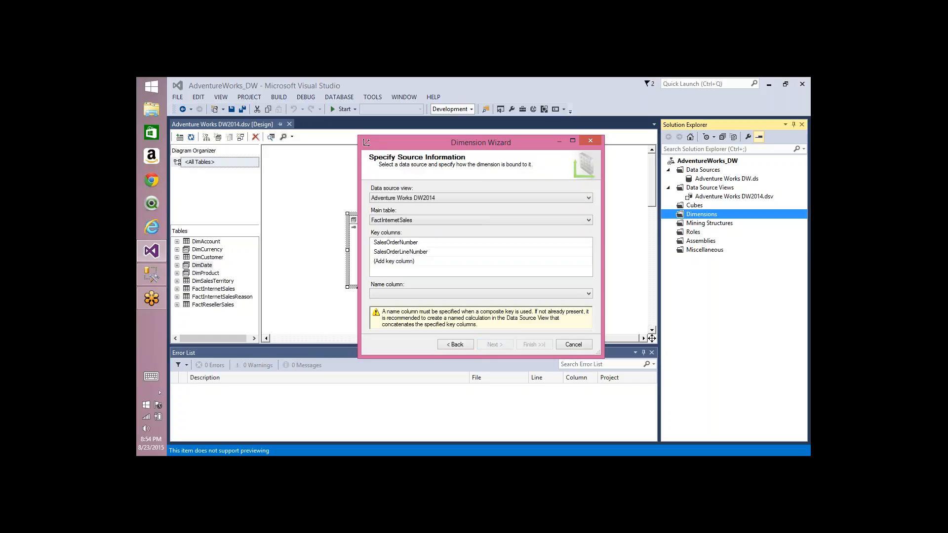
Step: Choose DimCustomer as the dimension's main table from the Adventure Works DW2014 data source view
left_click(473, 198)
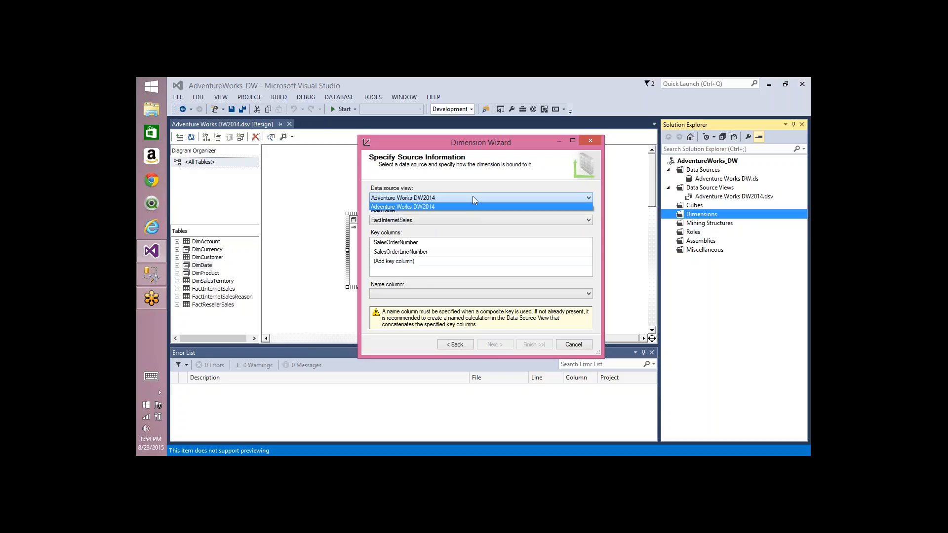
left_click(473, 197)
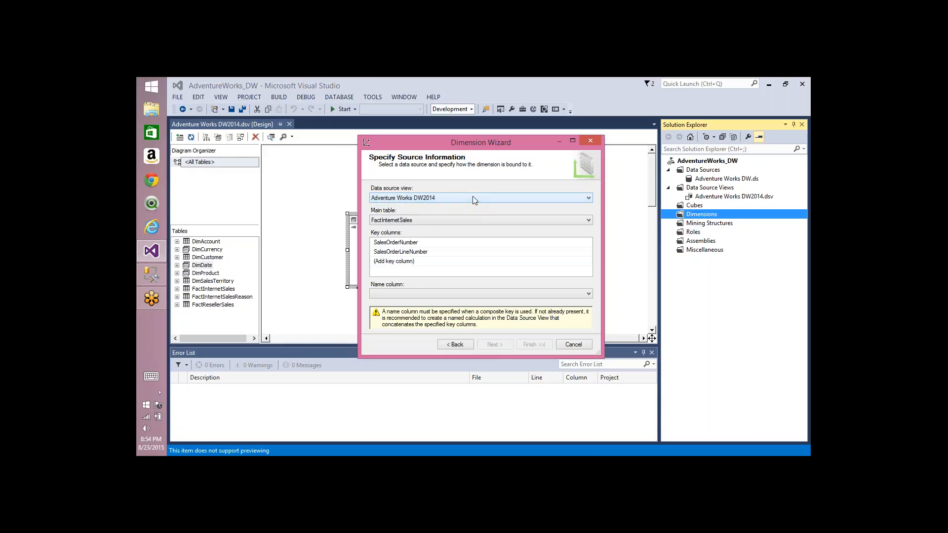
left_click(454, 222)
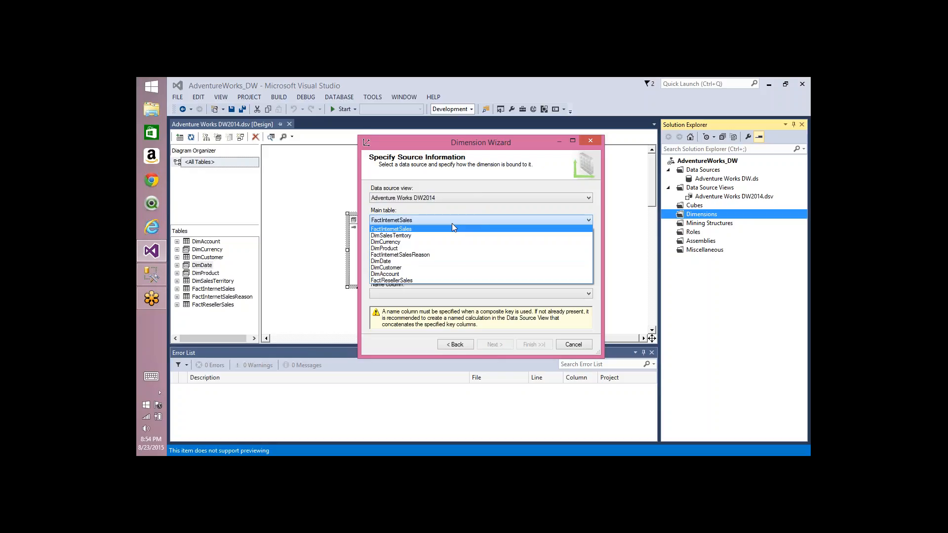
left_click(408, 267)
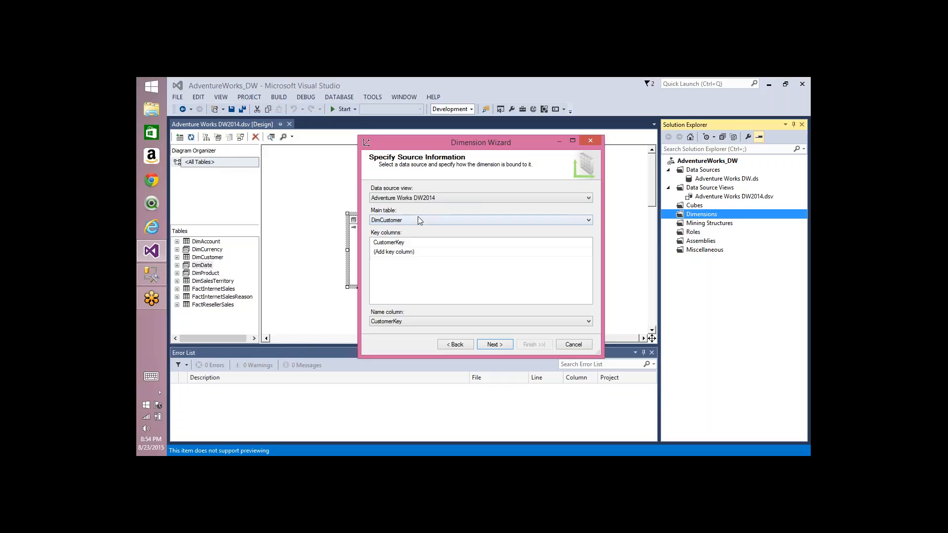
Step: Keep CustomerKey as both the key column and the name column and continue to the attribute selection
left_click(410, 243)
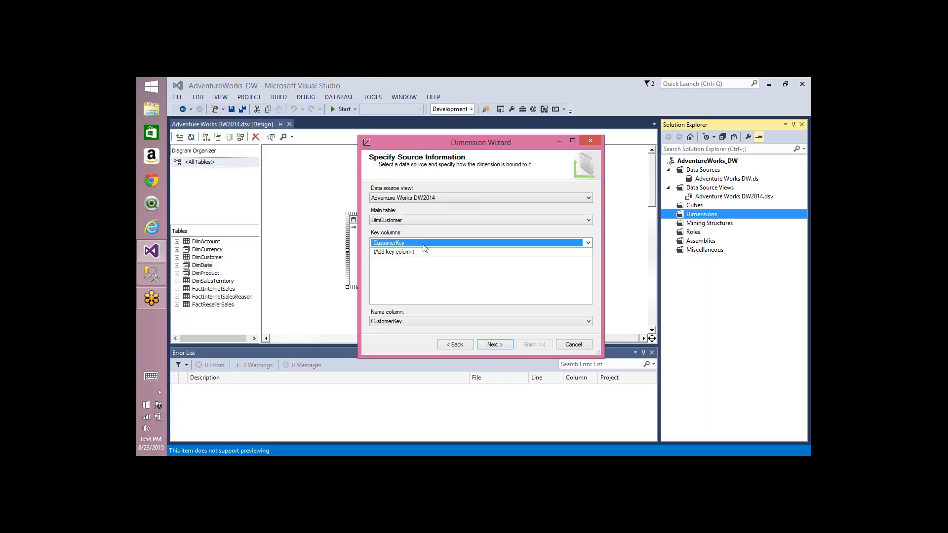
left_click(423, 243)
left_click(422, 244)
left_click(423, 244)
left_click(419, 324)
left_click(420, 324)
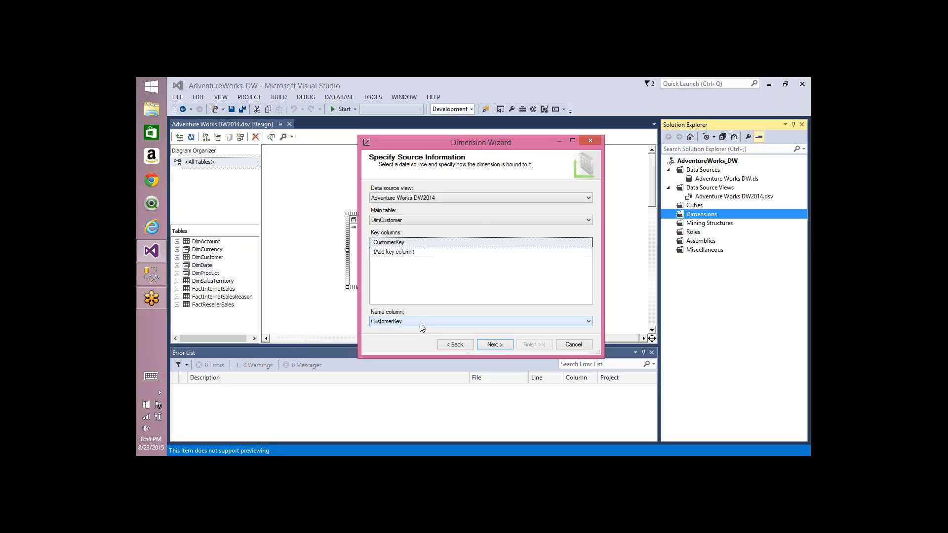
left_click(494, 347)
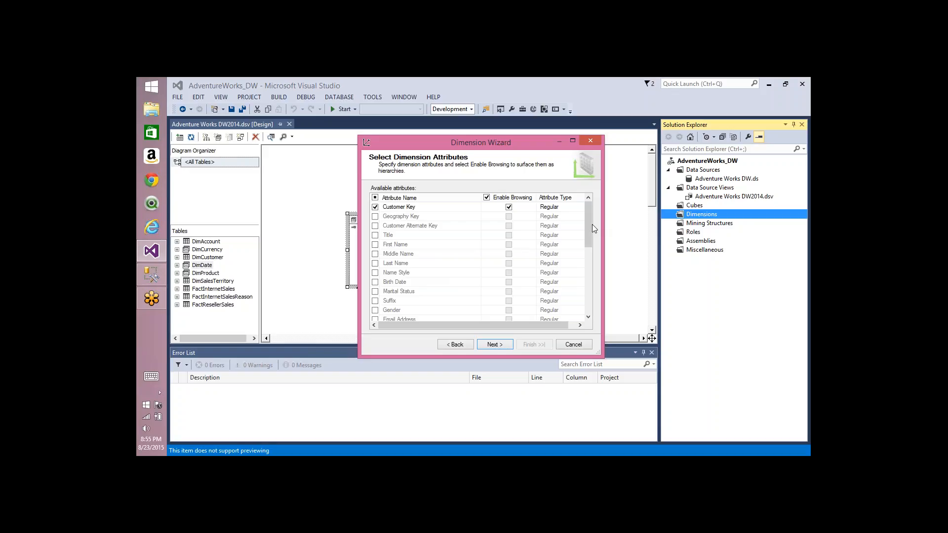
Step: Include the First Name, Last Name and Gender attributes in the dimension, leaving out Middle Name
mouse_move(587, 228)
left_mouse_down()
mouse_move(590, 321)
mouse_move(588, 217)
left_mouse_up()
left_click(375, 245)
left_click(375, 254)
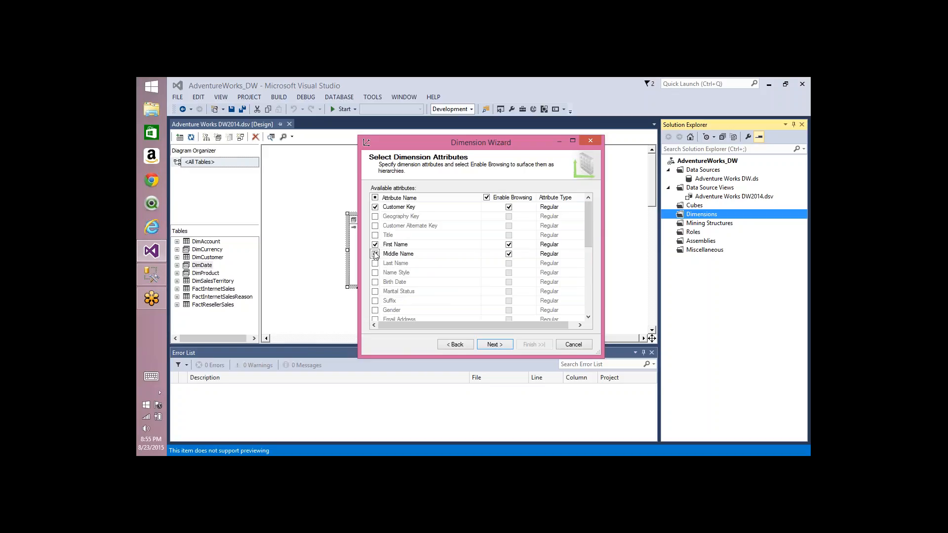
left_click(375, 254)
left_click(375, 263)
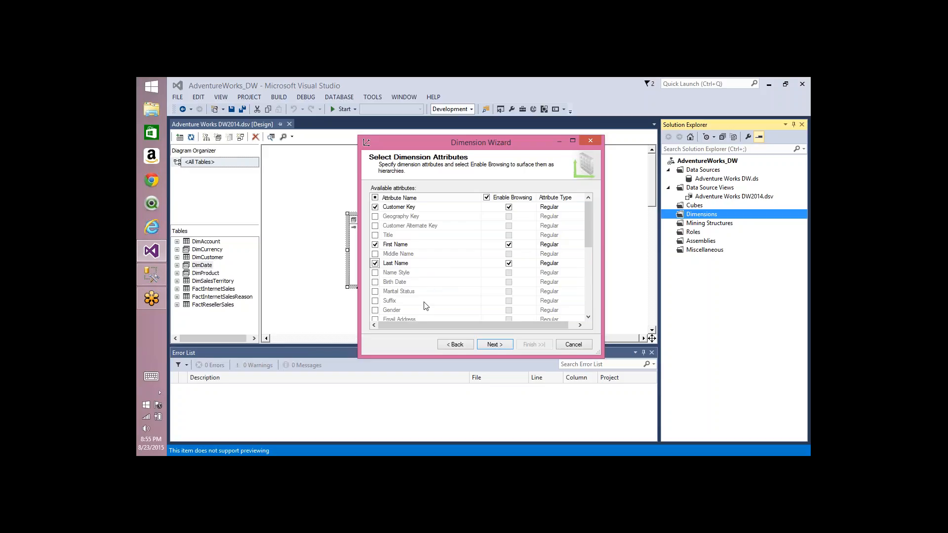
left_click(375, 310)
Step: Look through the remaining available attributes and continue to the wizard's completion page
scroll(434, 296, "down", 1)
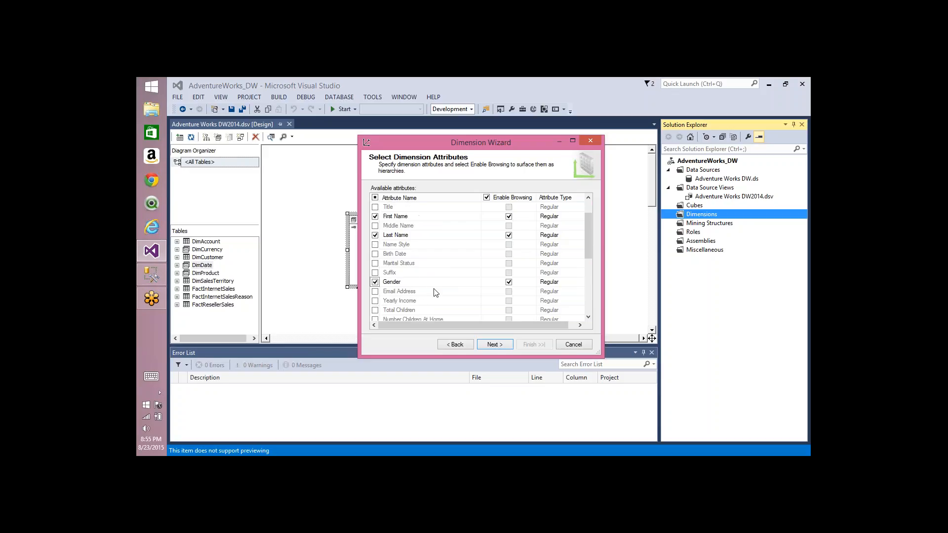
scroll(432, 296, "down", 3)
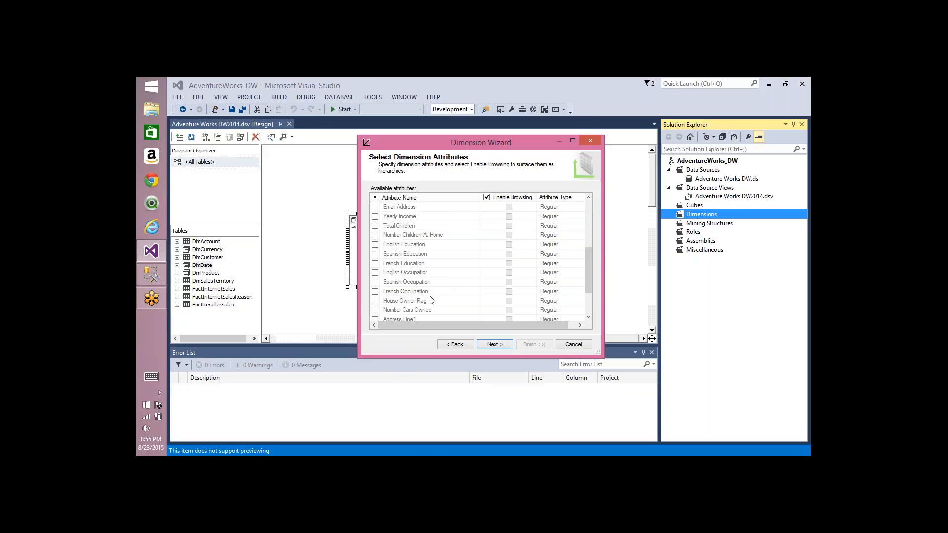
scroll(431, 299, "up", 4)
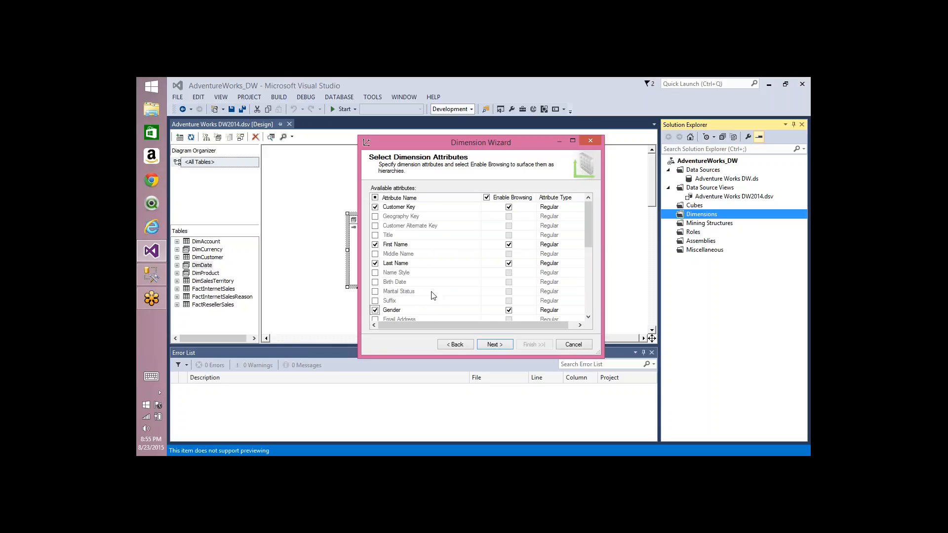
scroll(432, 295, "down", 3)
left_click(495, 344)
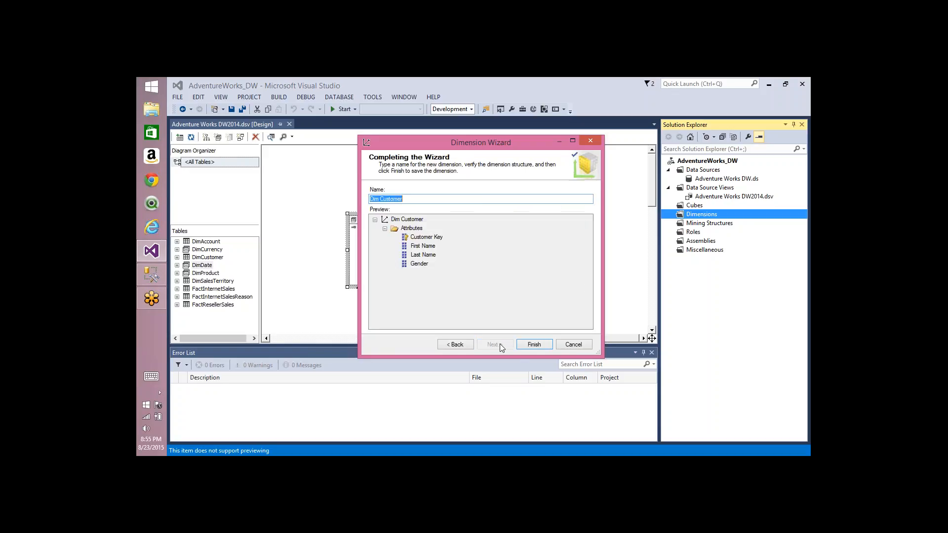
Step: Shorten the dimension's name to Customer and finish the Dimension Wizard
left_click(381, 199)
key("BackSpace")
key("BackSpace")
key("BackSpace")
key("BackSpace")
left_click(411, 229)
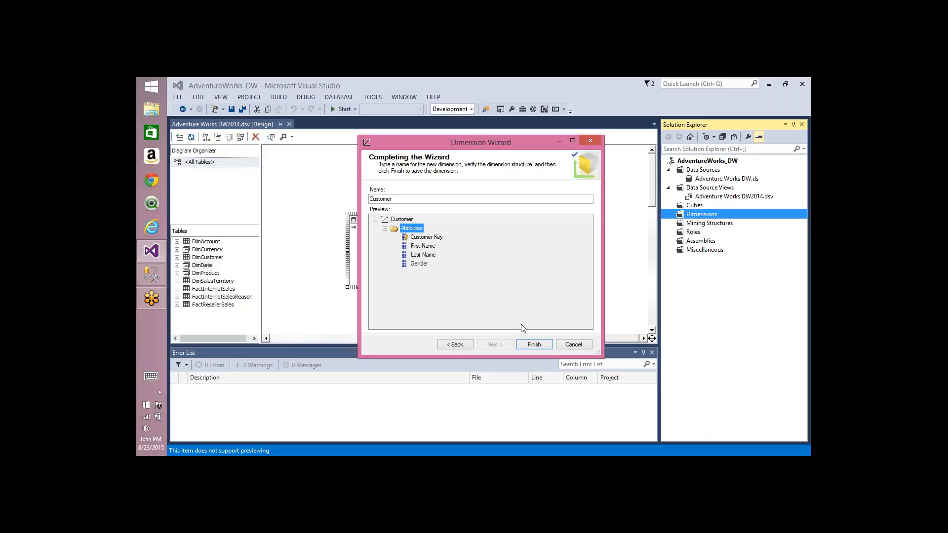
left_click(533, 345)
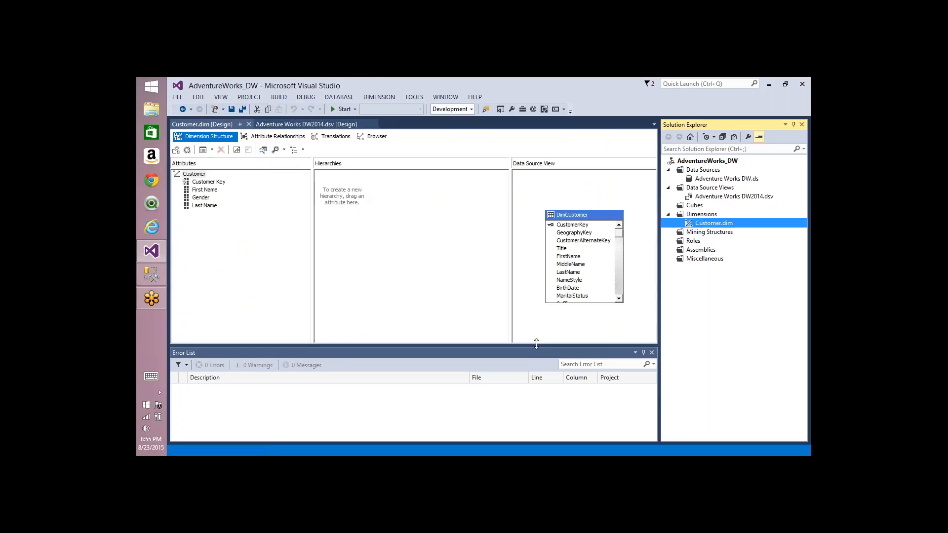
Step: Explore the data of the DimCustomer table and return to the dimension structure
left_click(585, 217)
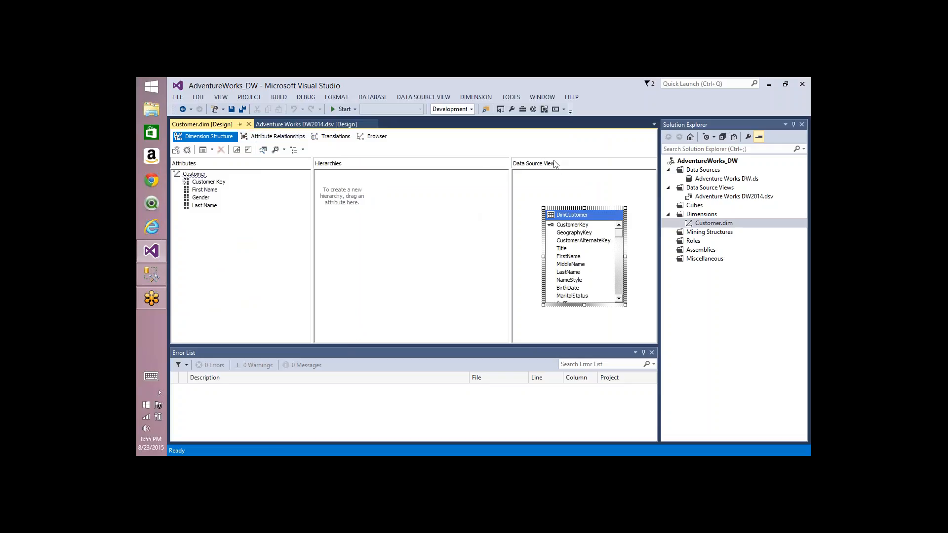
right_click(590, 217)
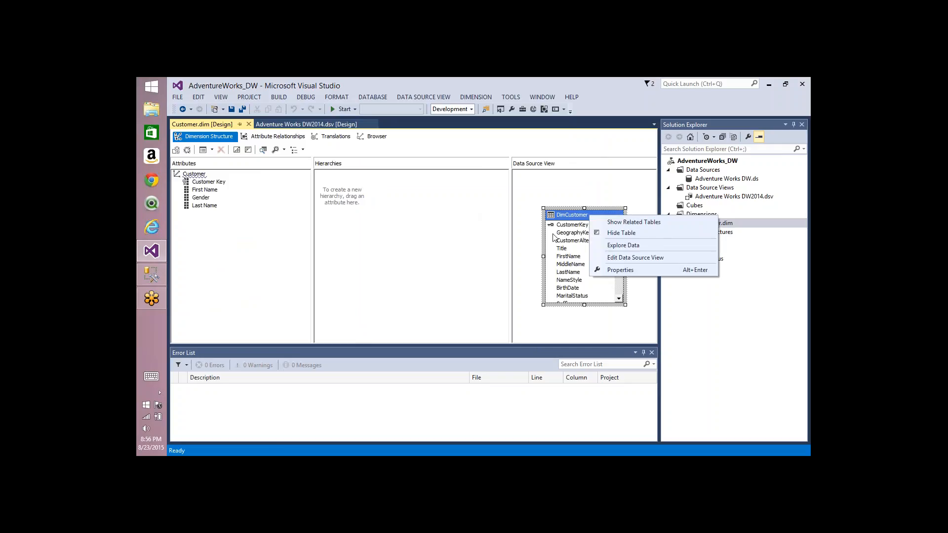
left_click(635, 245)
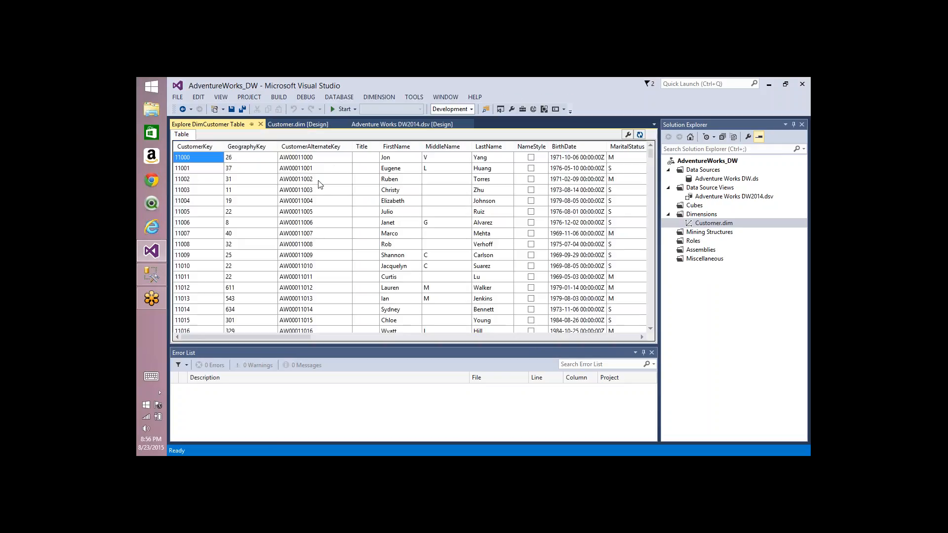
left_click(260, 125)
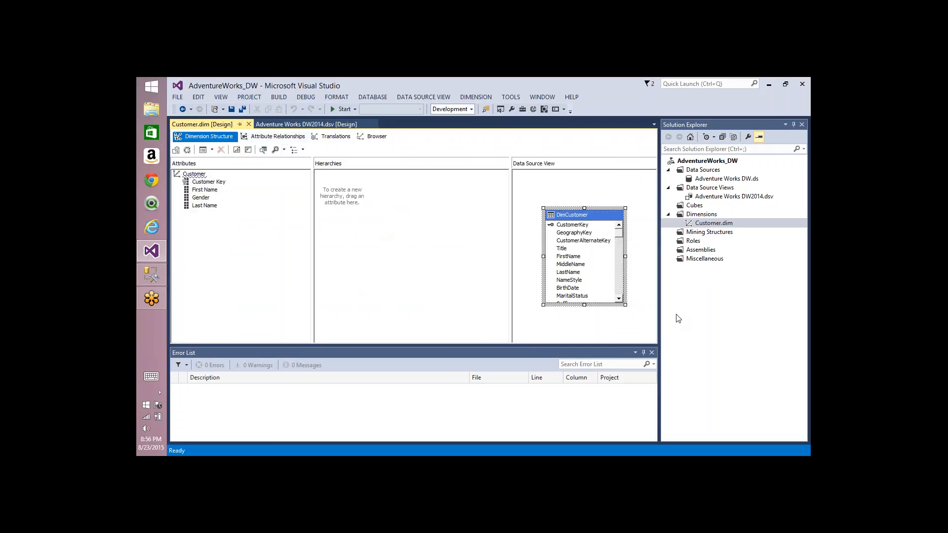
Step: Go over the Gender, Last Name and Customer Key attributes of the Customer dimension
left_click(384, 182)
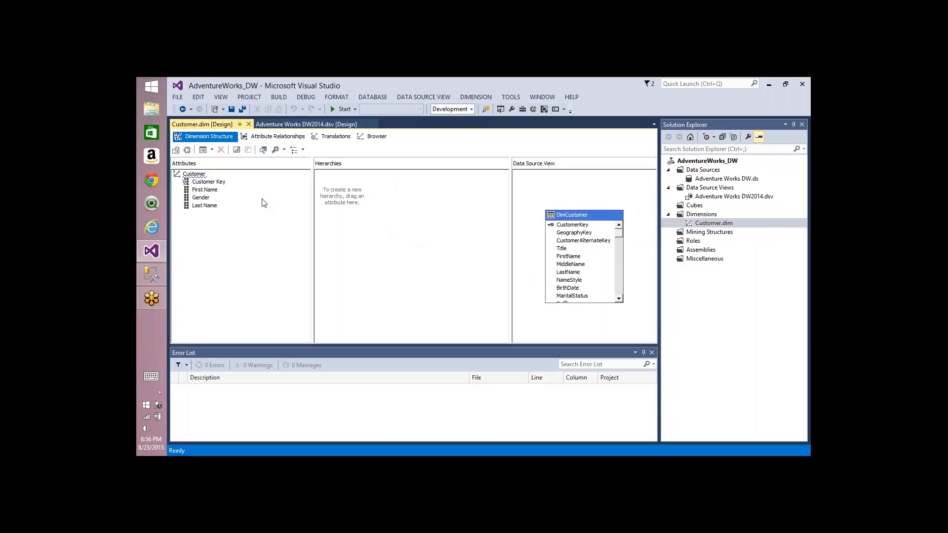
left_click(203, 198)
left_click(202, 206)
left_click(185, 183)
Step: Switch to Excel, try to open the recent workbook Customer.xlsx, and leave Excel
key("super+r")
type("ex")
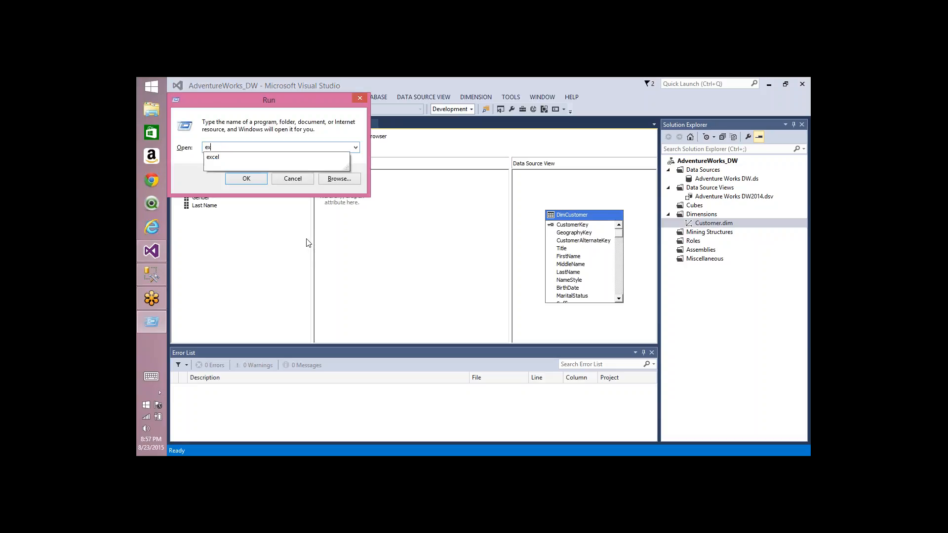
type("cel")
key("Return")
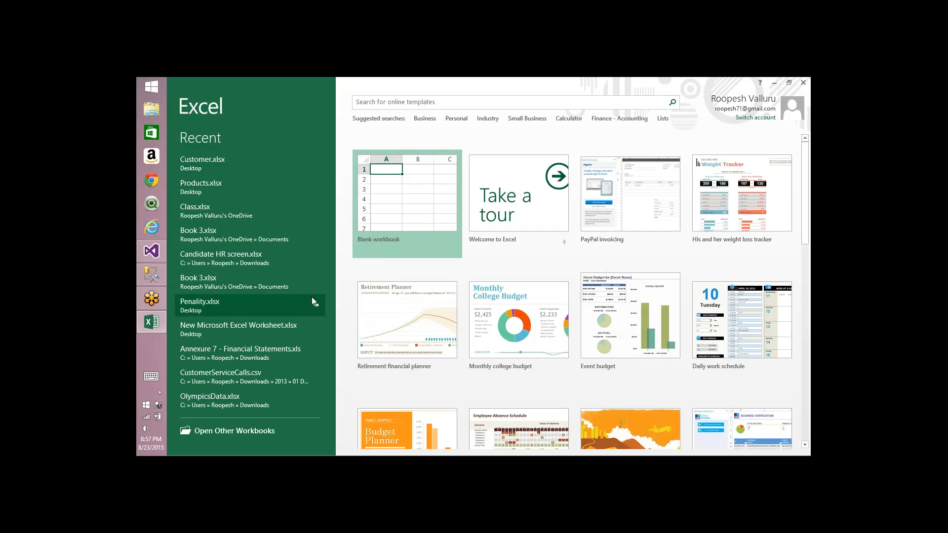
left_click(229, 159)
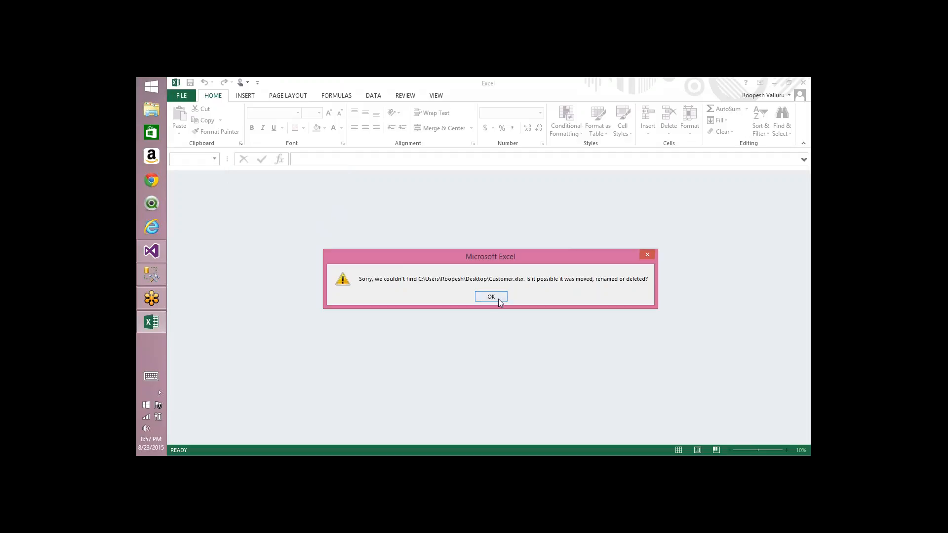
left_click(491, 297)
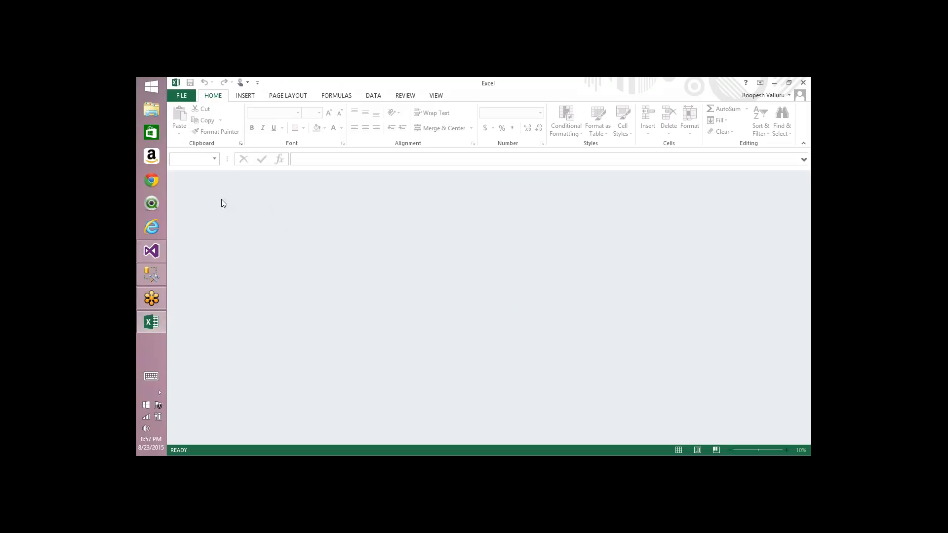
left_click(804, 82)
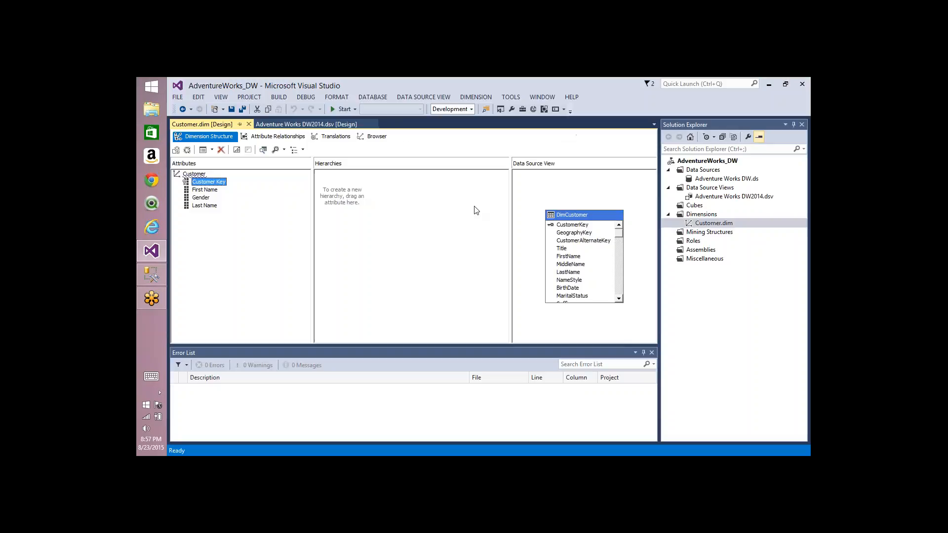
Step: Switch to Excel again and create a blank workbook
key("super+e")
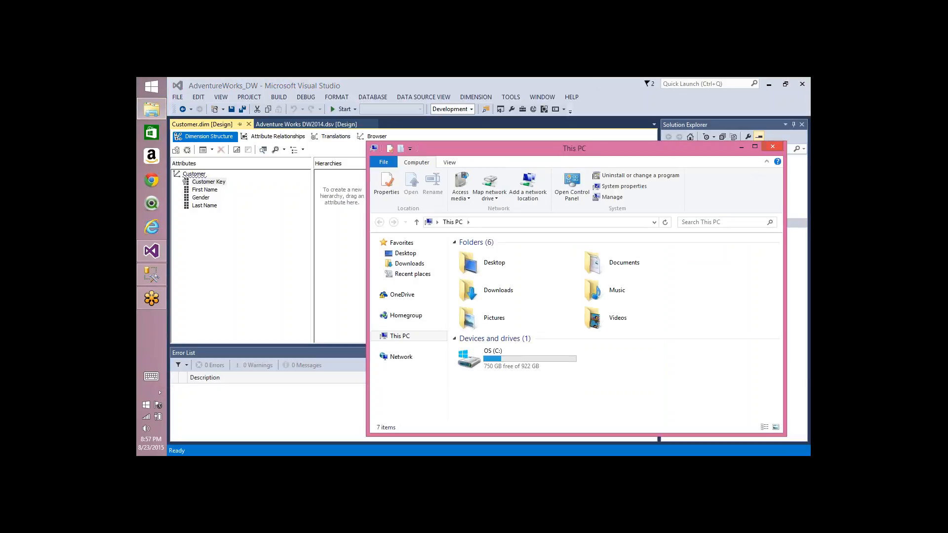
left_click(772, 147)
key("super+r")
key("Return")
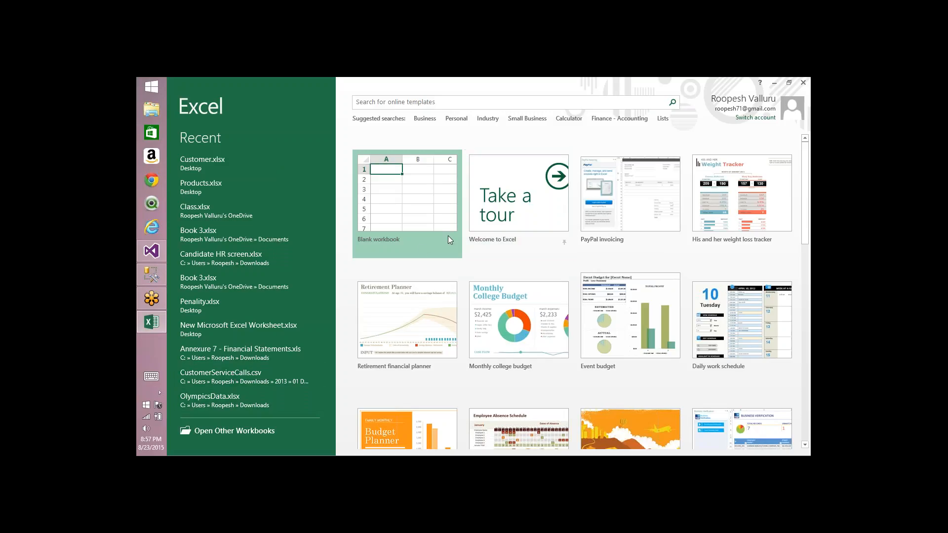
left_click(407, 187)
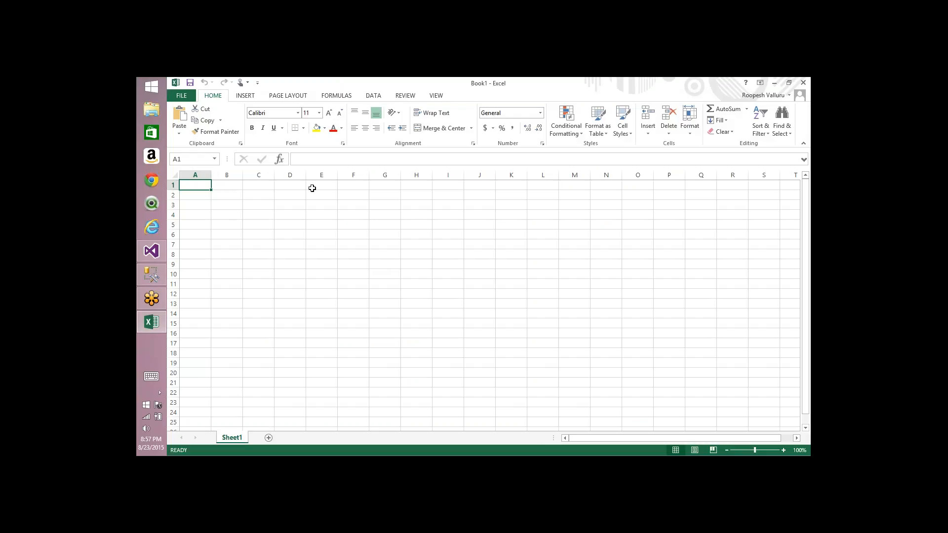
Step: Enter Product Type in cell C3 and fit the width of column C to its text
key("Down")
key("Down")
key("Right")
key("Right")
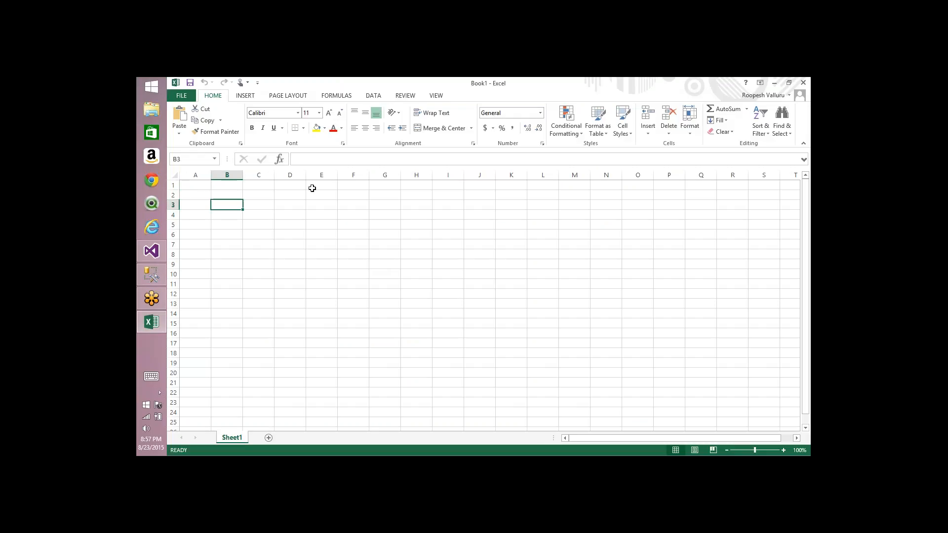
type("Product")
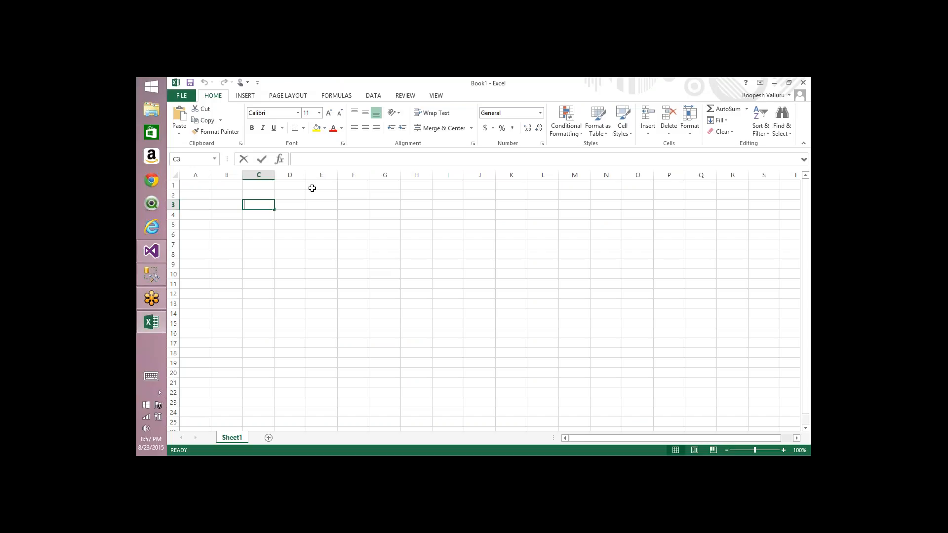
type(" Type")
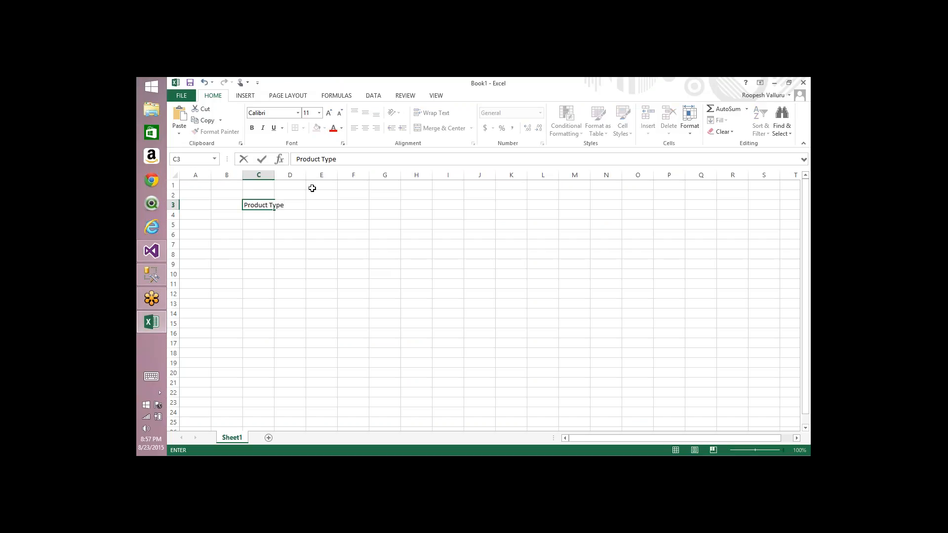
key("Tab")
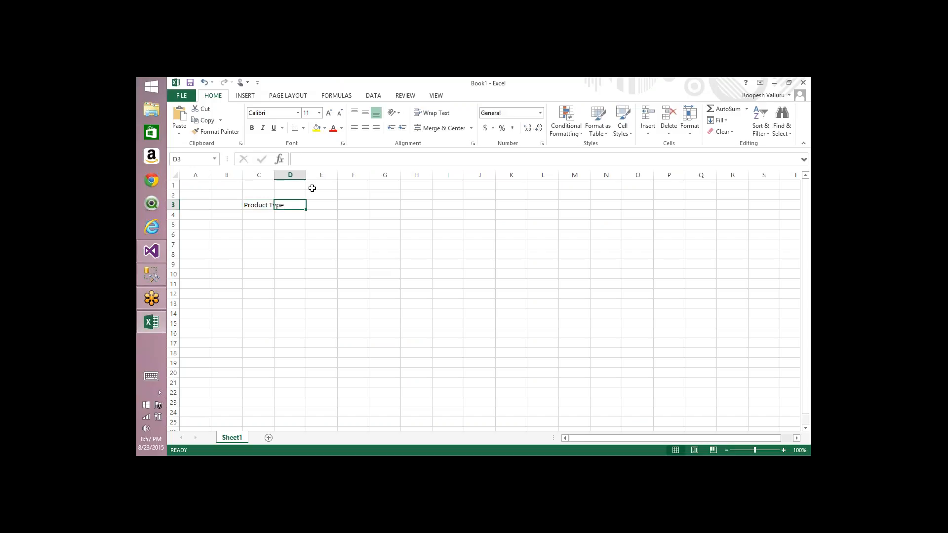
left_click_drag(273, 176, 275, 176)
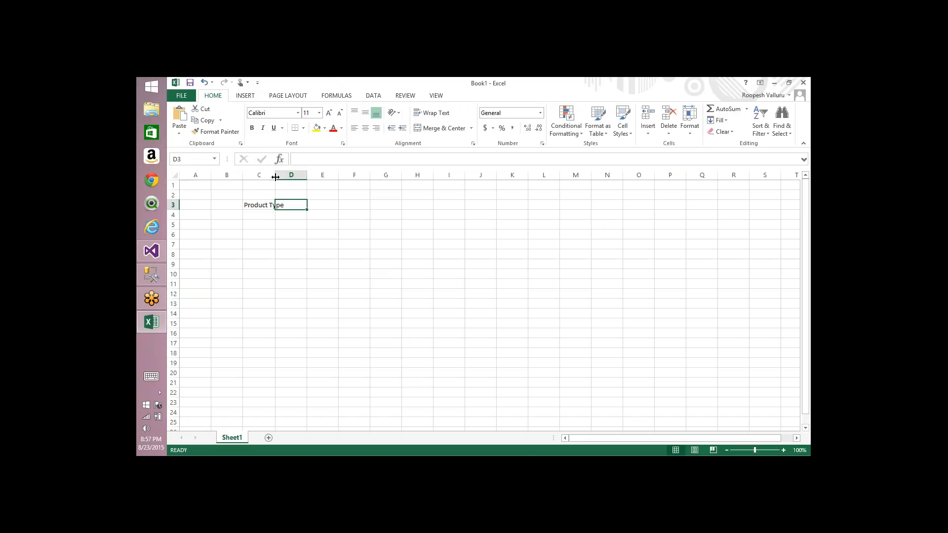
double_click(275, 176)
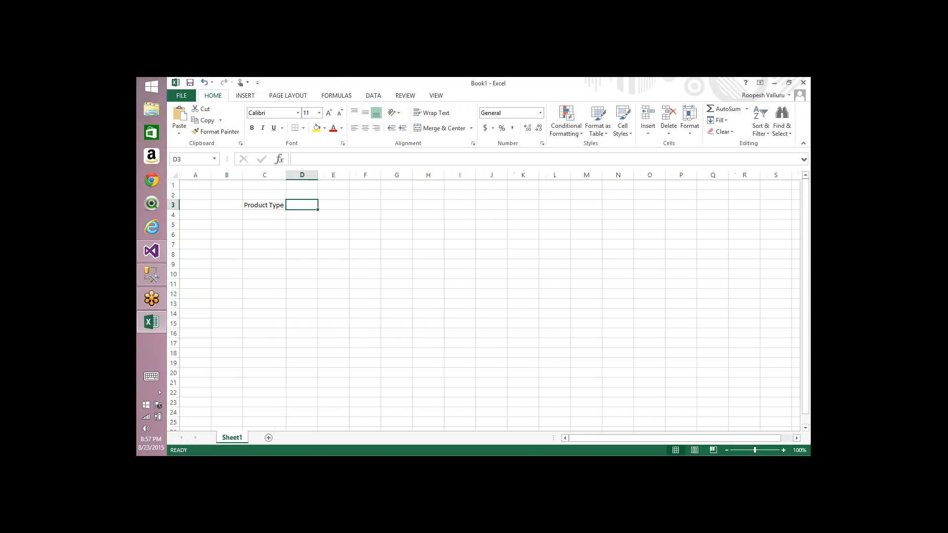
Step: Replace the text in C3 with Product Name and add the headers Color, Cost and Unit in D3 to F3
left_click(278, 203)
type("Pro")
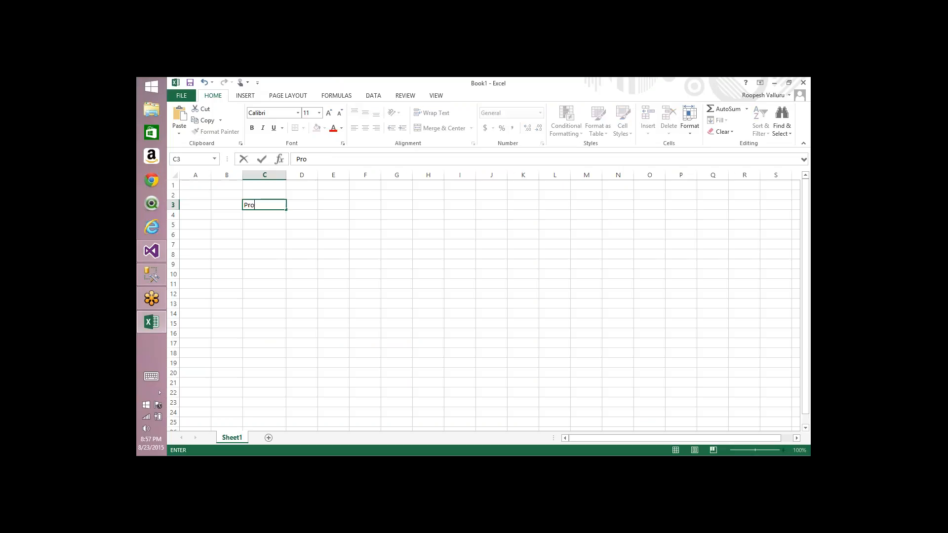
type("duct Name")
key("Tab")
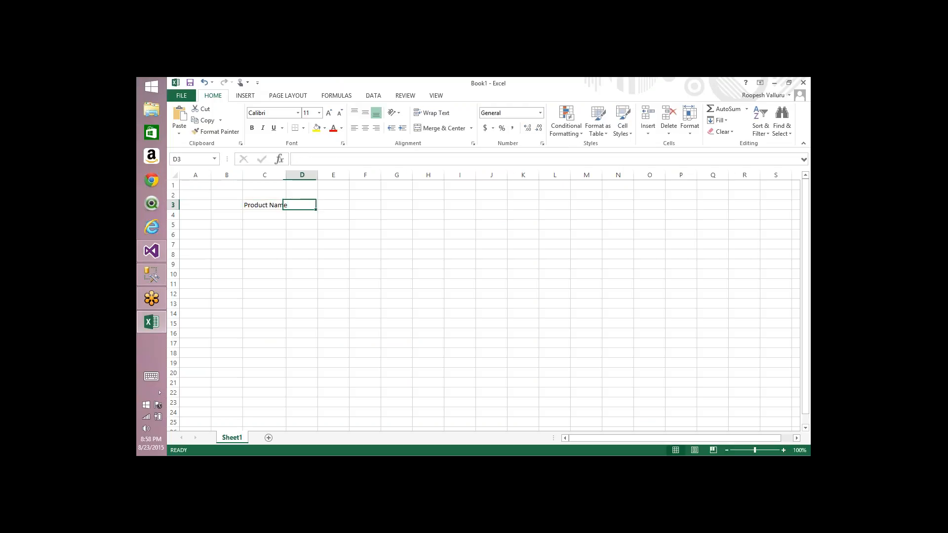
type("Color")
key("Tab")
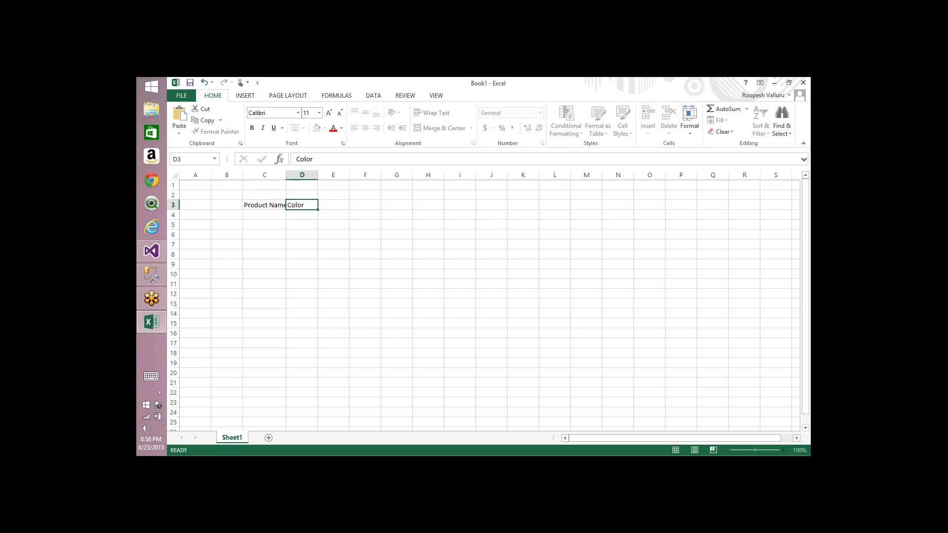
type("Cost")
key("Tab")
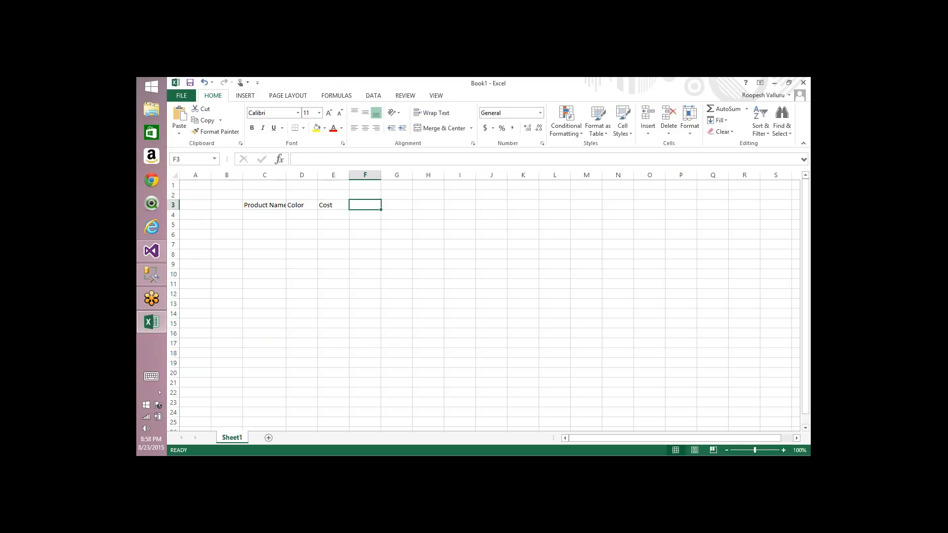
type("Un")
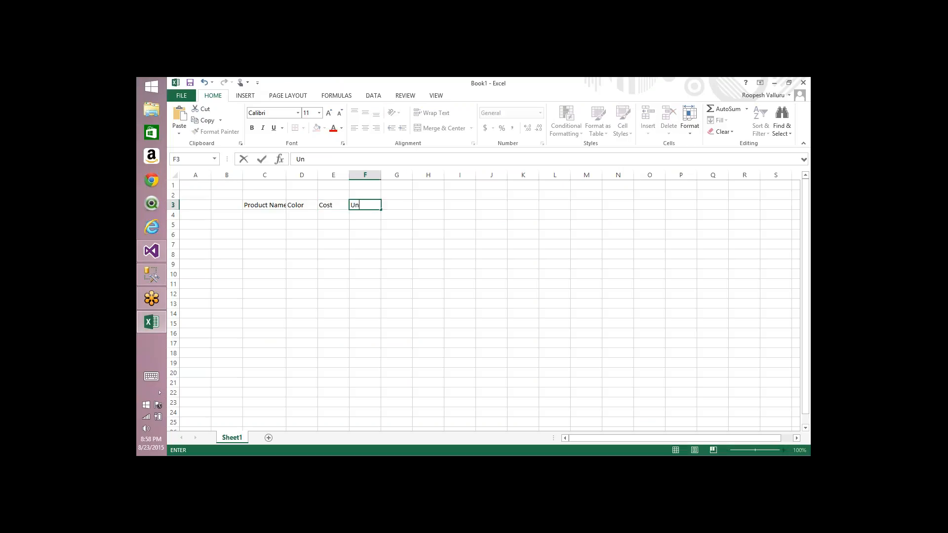
type("it")
key("Return")
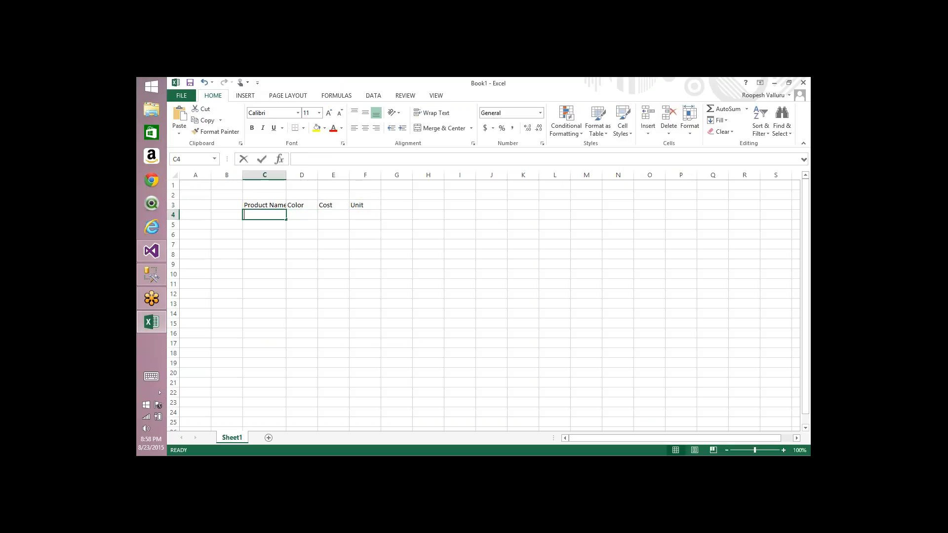
Step: Fill row 4 under the headers with product A, color Black, cost 10$ and unit 1
type("A")
key("Tab")
type("Blac")
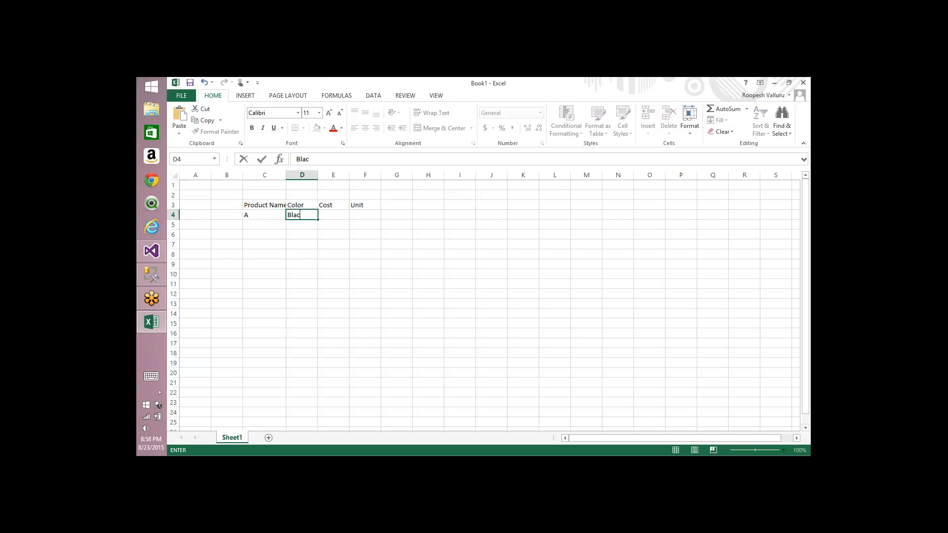
type("k")
key("Tab")
type("10")
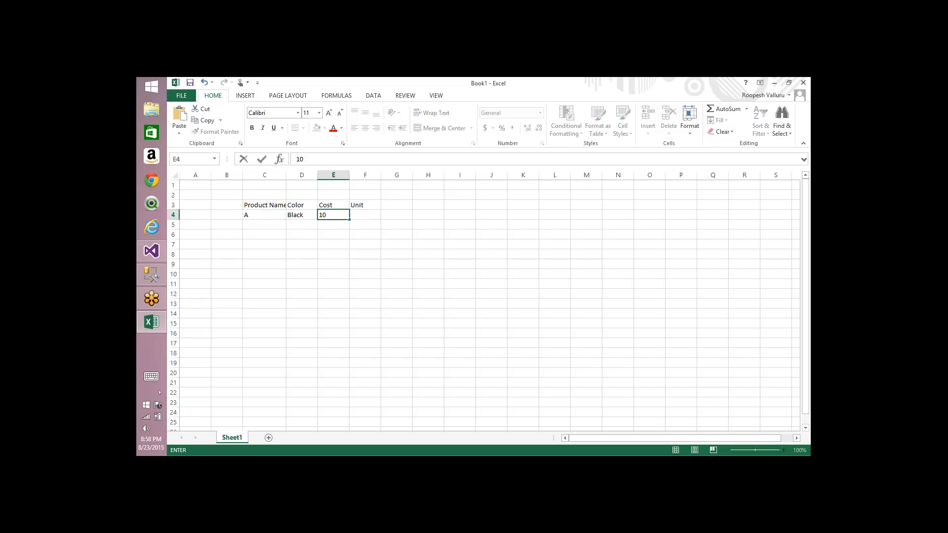
key("Tab")
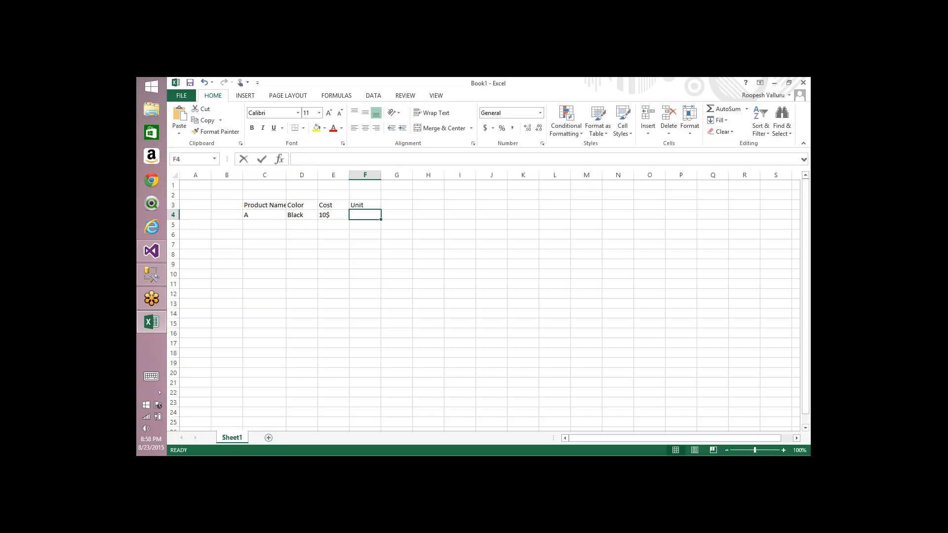
type("1")
key("Return")
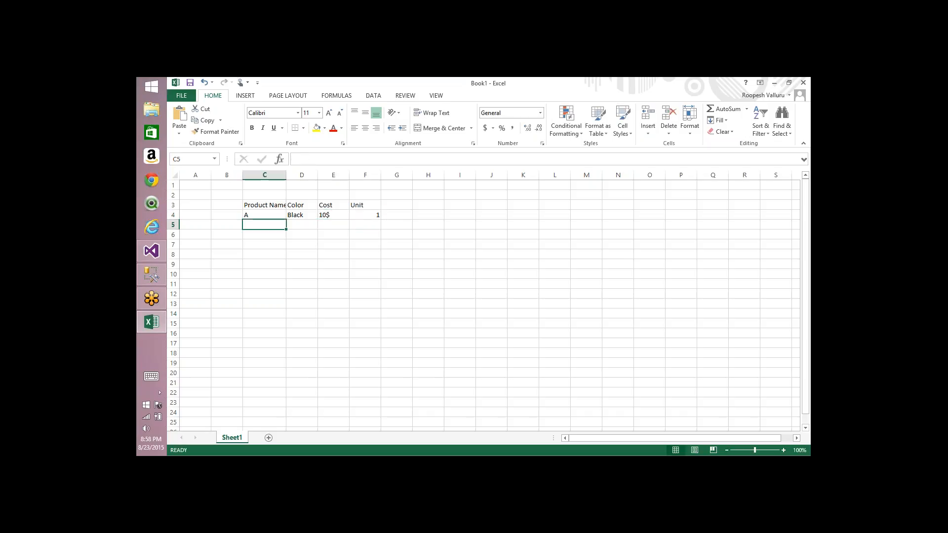
Step: Fill row 5 of the table with product B, color Blue, cost 10$ and unit 1
type("B")
key("Tab")
type("Blu")
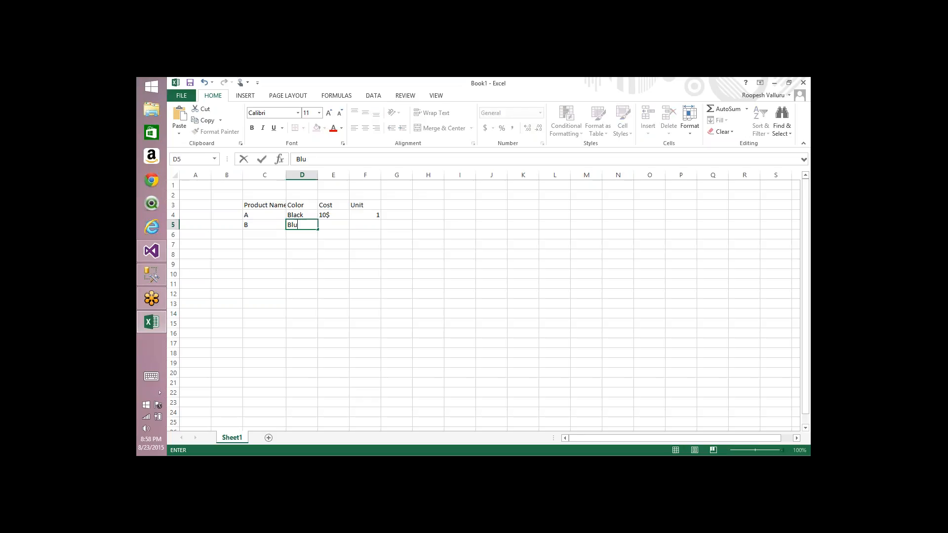
type("e")
key("Tab")
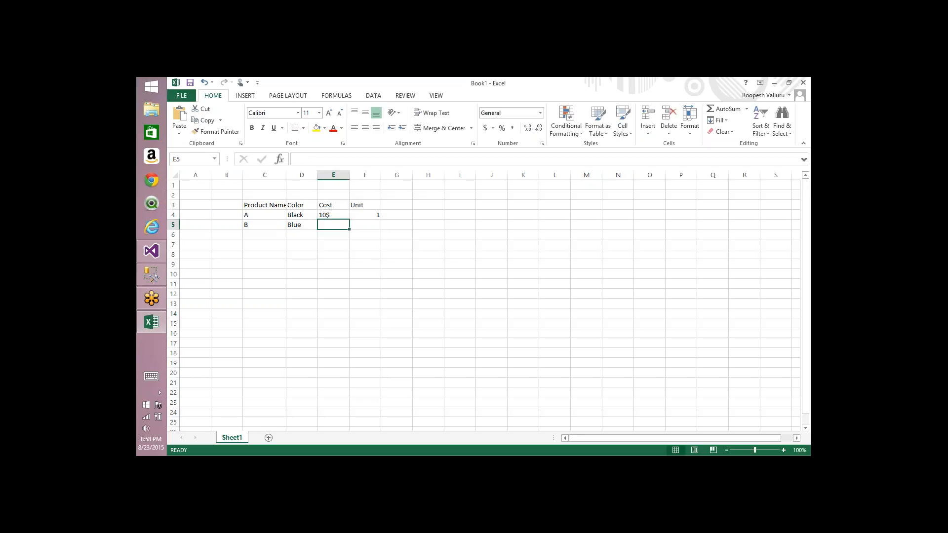
type("15")
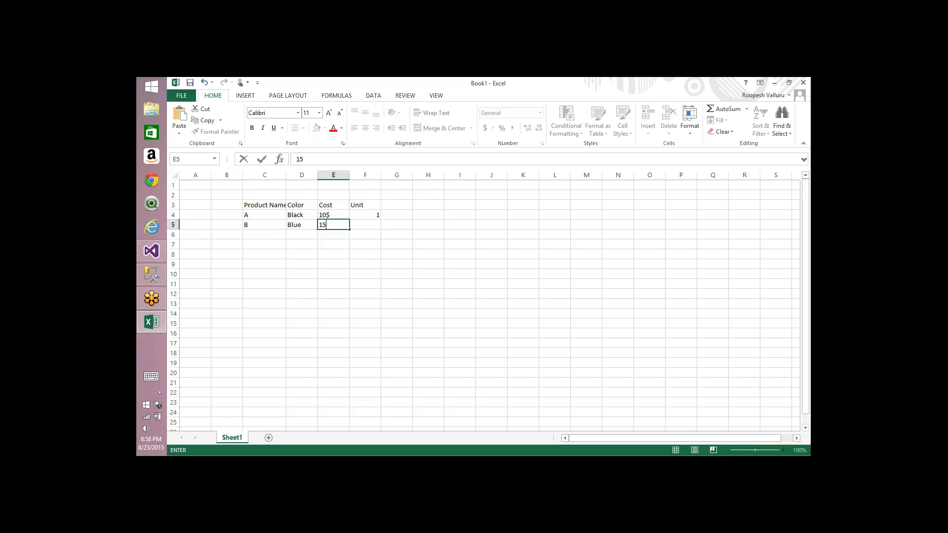
key("BackSpace")
type("0$")
key("Tab")
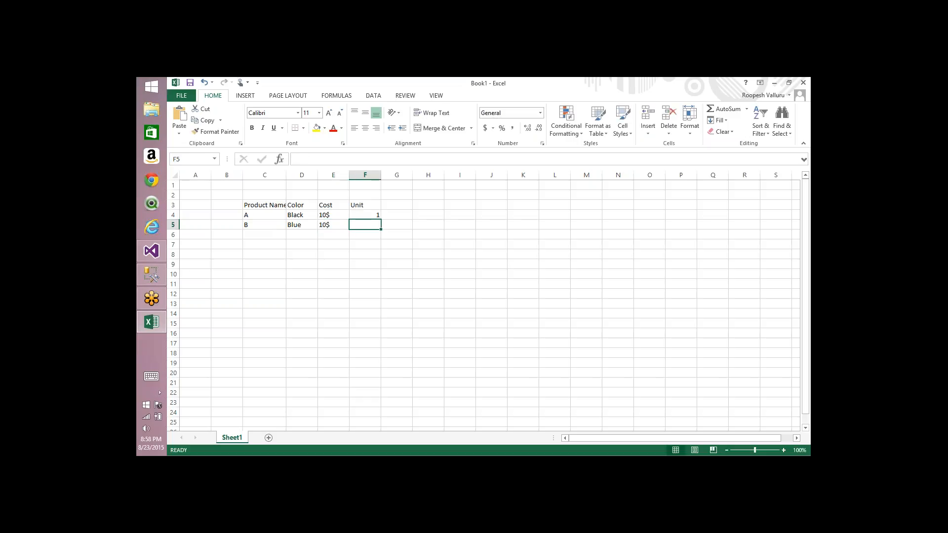
type("1")
key("Return")
Step: Fill row 6 of the table with product A, color Blue, cost 10$ and unit 1
key("Left")
key("Left")
key("Left")
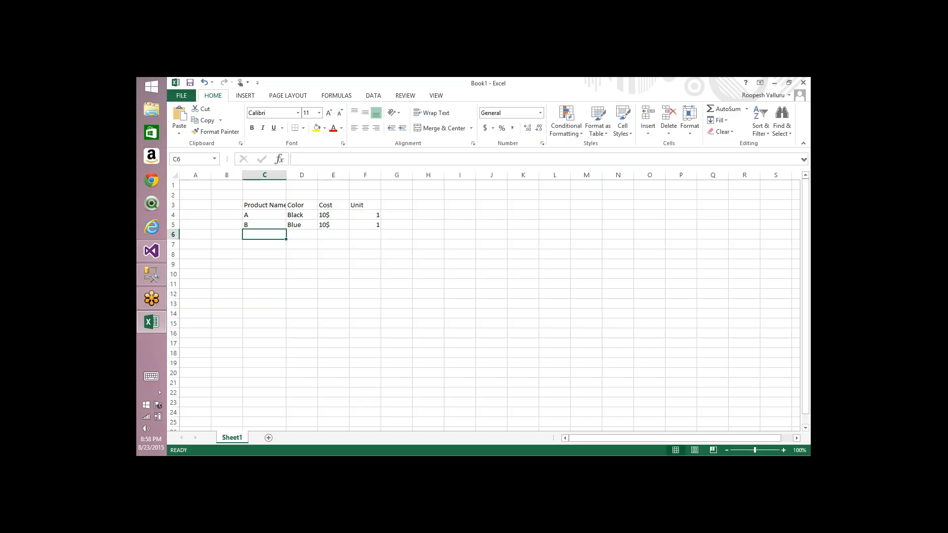
type("A")
key("Tab")
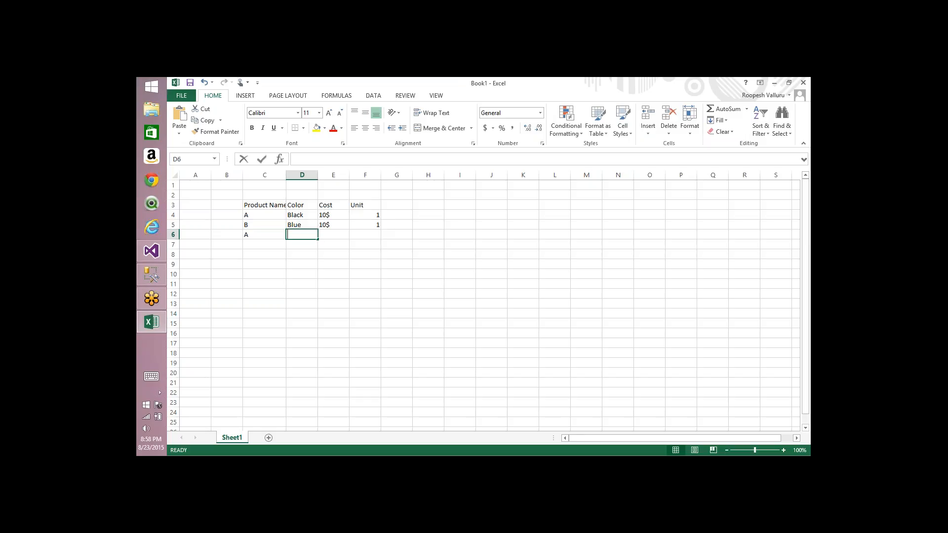
type("Blue")
key("Tab")
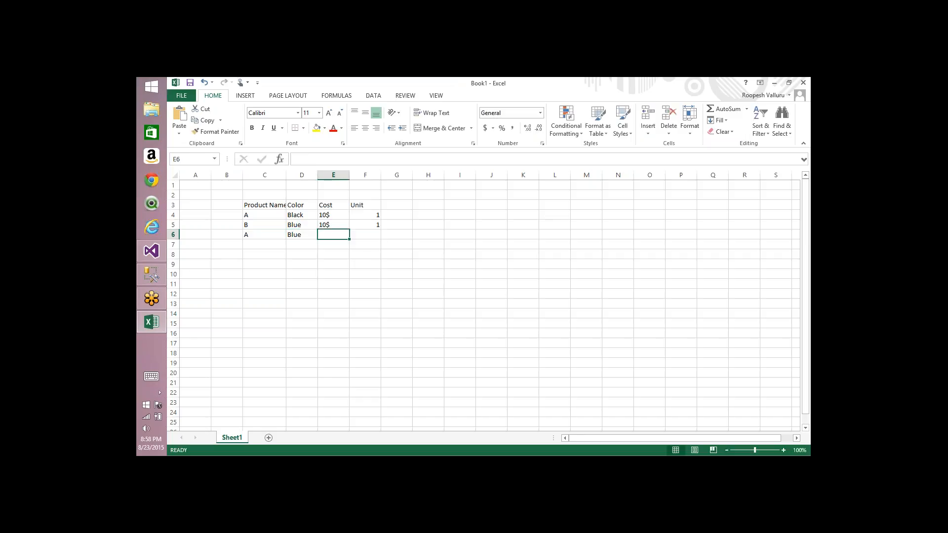
type("10$")
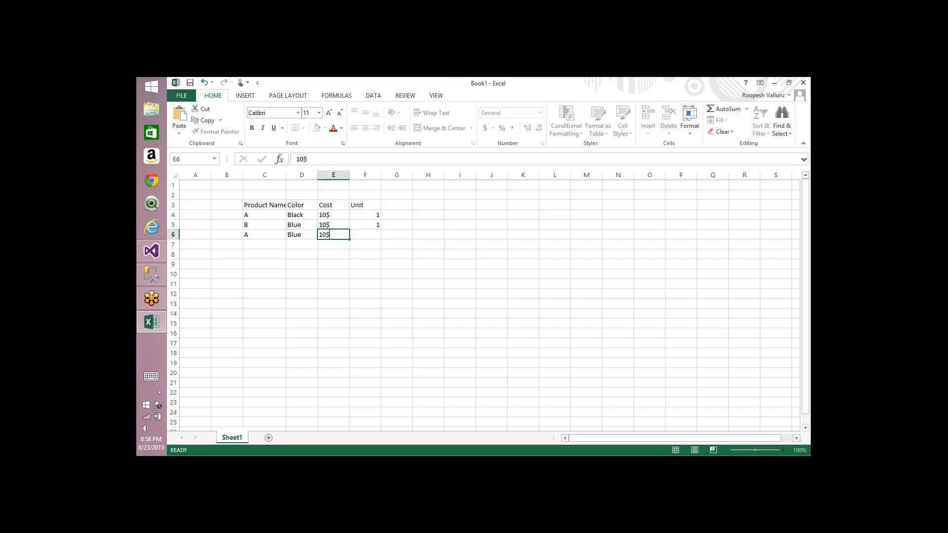
key("Tab")
type("1")
key("Return")
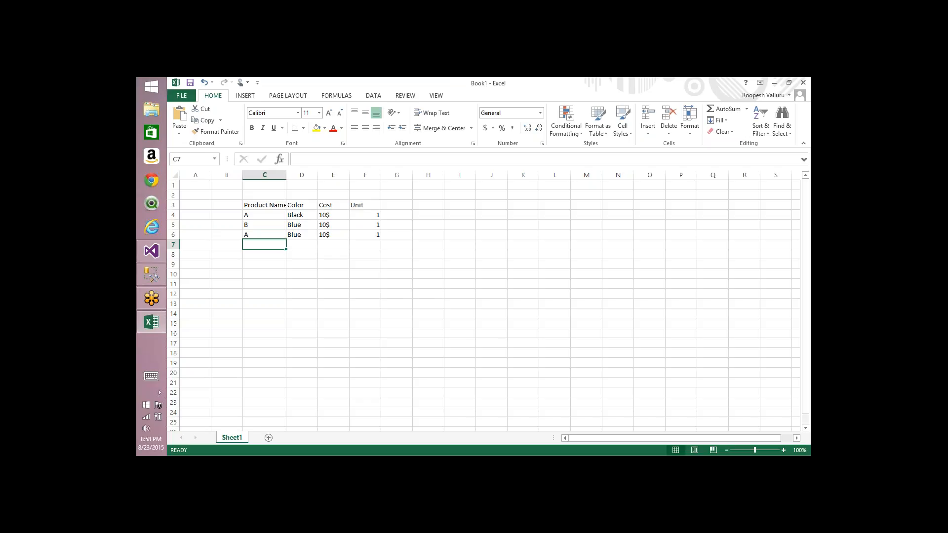
Step: Enter product B in C7 and copy the color, cost and unit values from D5:F5 into D7:F7
type("B")
key("Tab")
key("Up")
key("Up")
key("shift+Right")
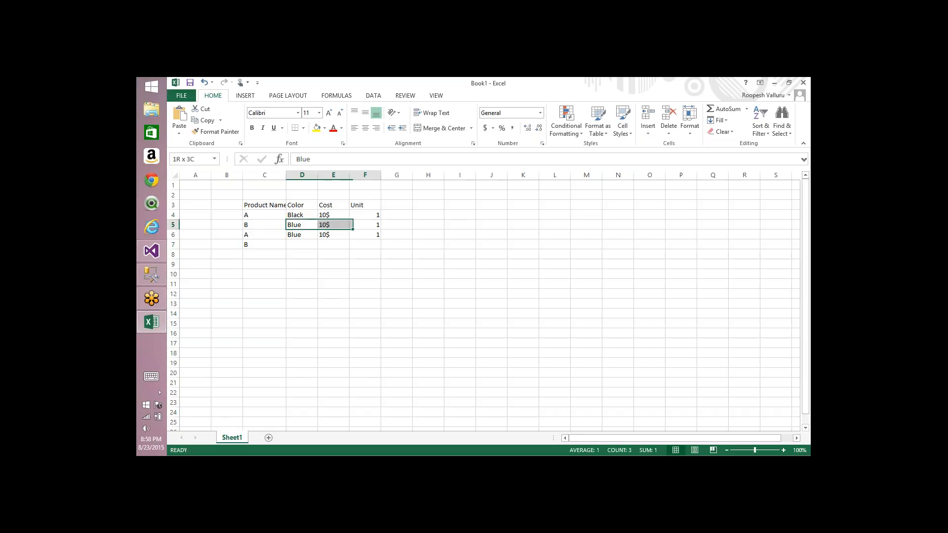
key("shift+Right")
key("ctrl+c")
key("Down")
key("Down")
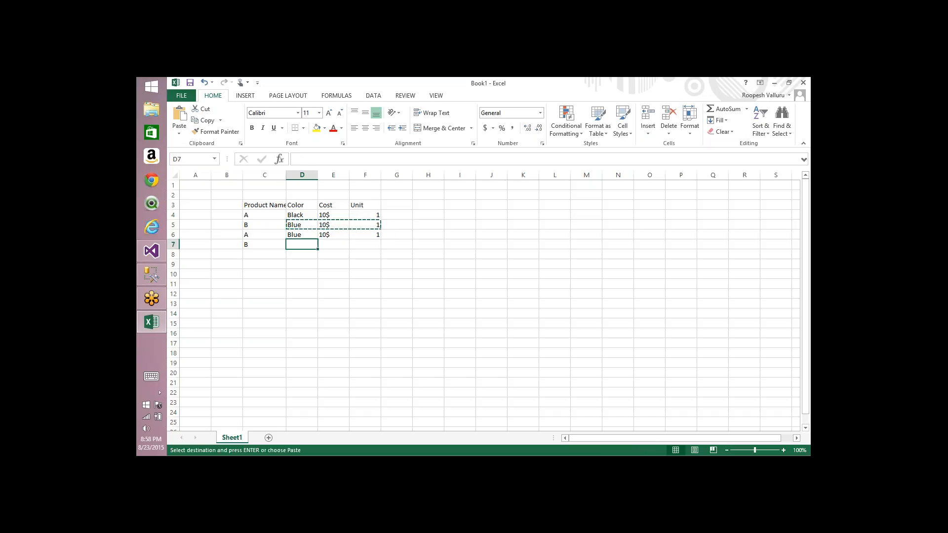
key("ctrl+v")
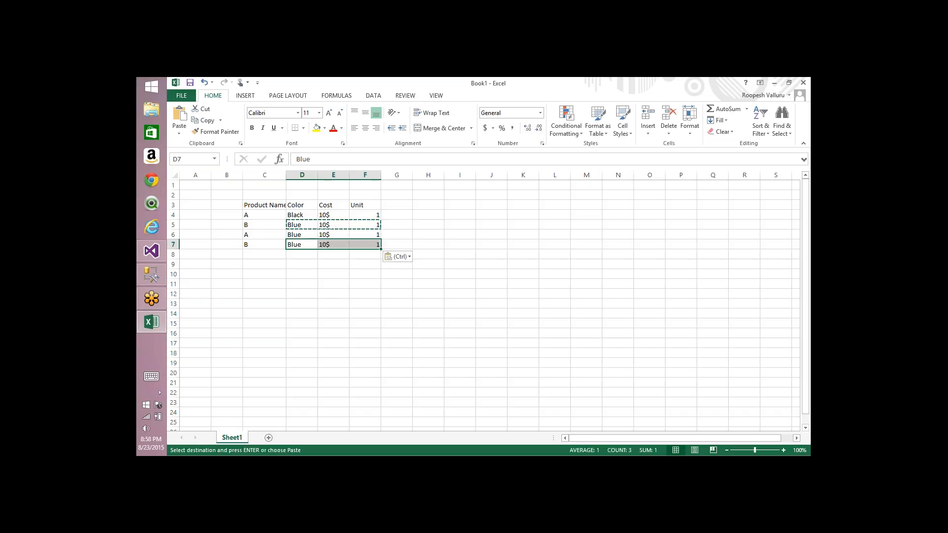
Step: Go over the product A and product B records in rows 4 and 5 of the sample table
left_click(235, 214)
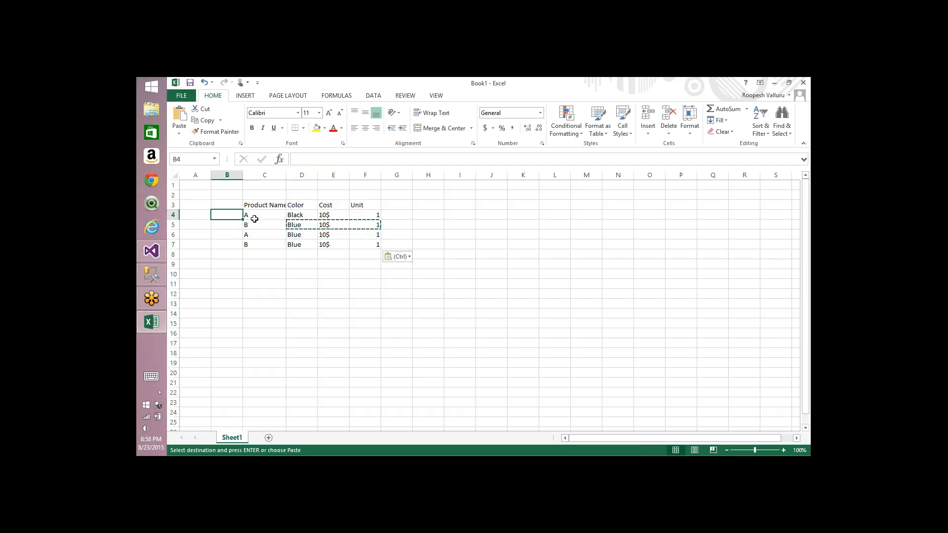
left_click(255, 219)
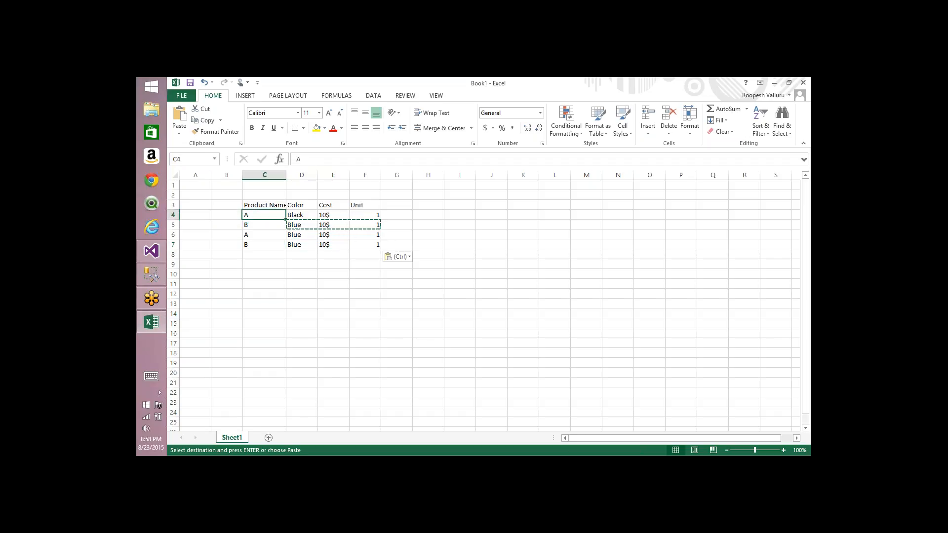
left_click(308, 216)
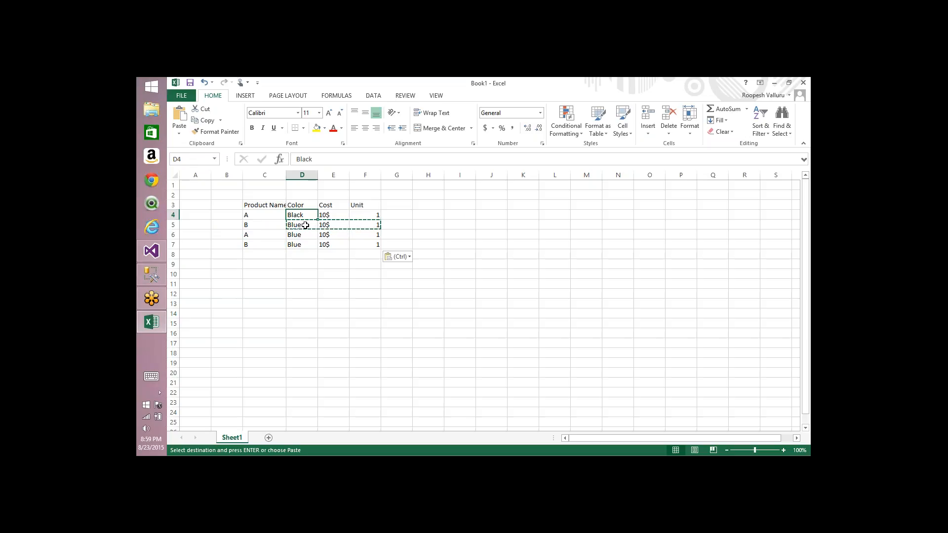
left_click_drag(250, 215, 368, 215)
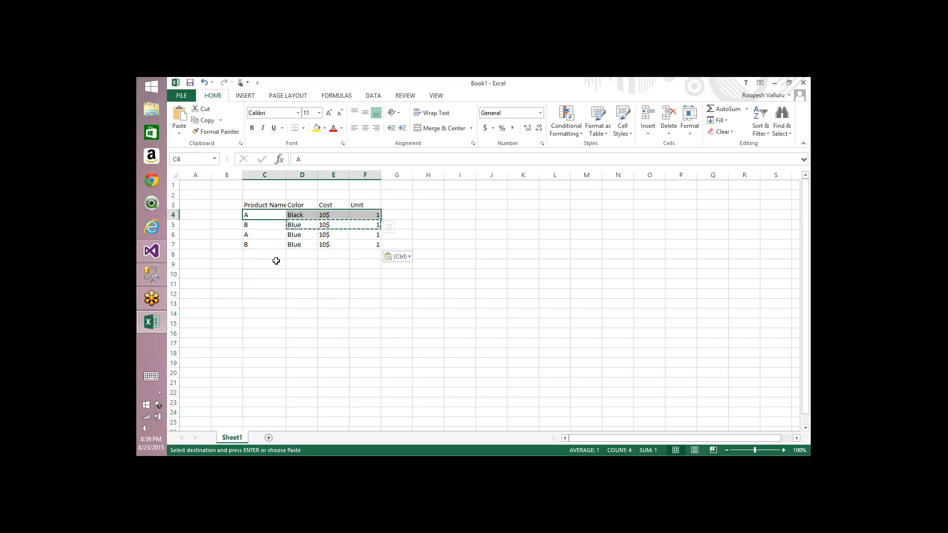
left_click(255, 224)
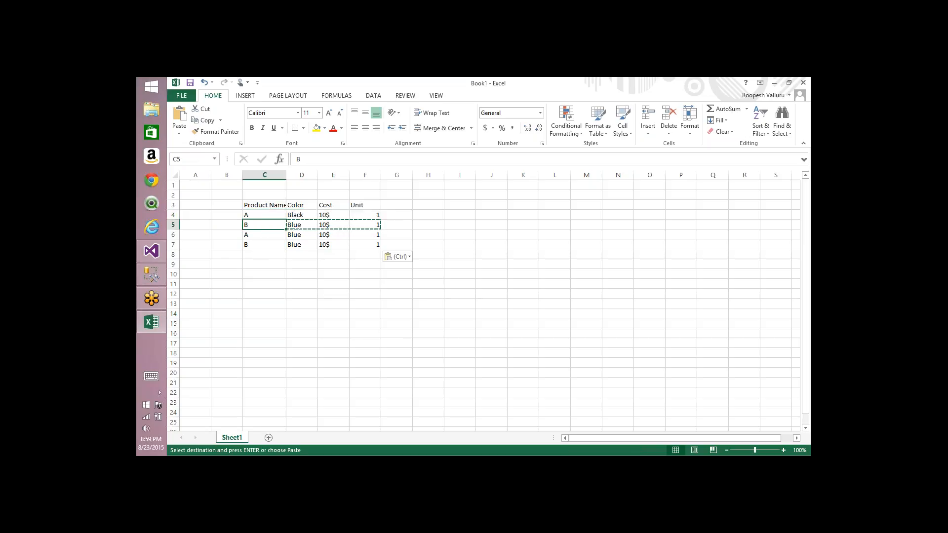
left_click(406, 222)
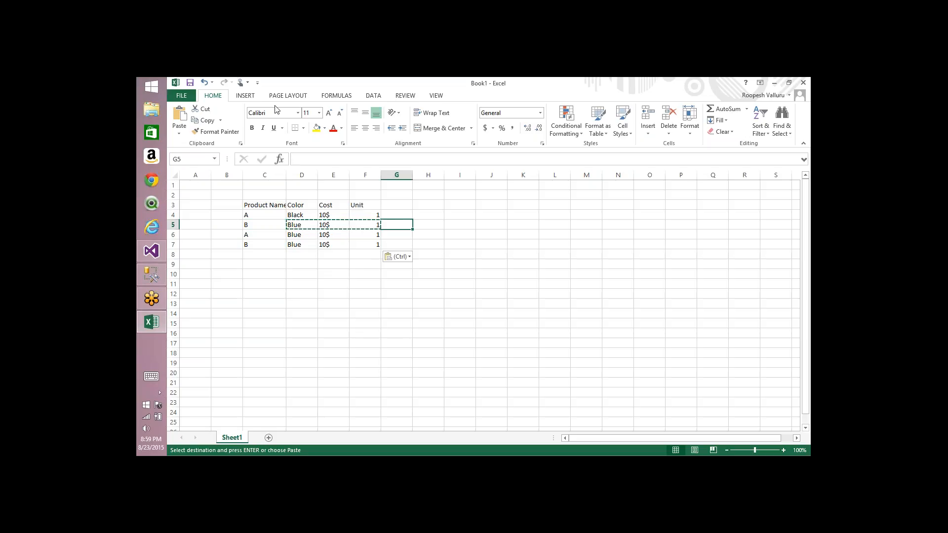
Step: Annotate the screen in green with freehand arrows pointing at rows 4 to 7 of the table and a letter B beside it
key("ctrl+2")
mouse_move(413, 200)
left_mouse_down()
mouse_move(423, 224)
mouse_move(381, 226)
left_mouse_up()
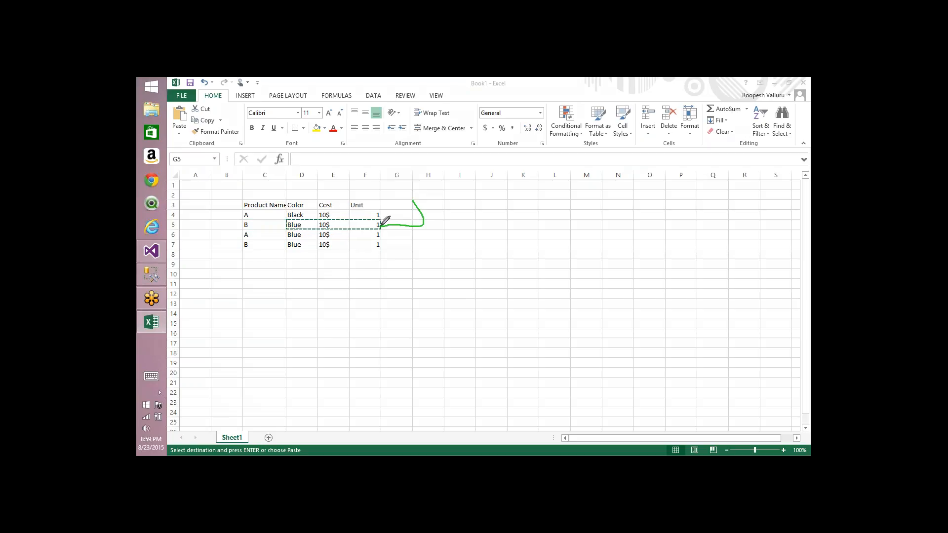
mouse_move(419, 289)
left_mouse_down()
mouse_move(387, 239)
mouse_move(389, 248)
left_mouse_up()
mouse_move(212, 212)
left_mouse_down()
mouse_move(241, 213)
mouse_move(222, 237)
mouse_move(240, 245)
left_mouse_up()
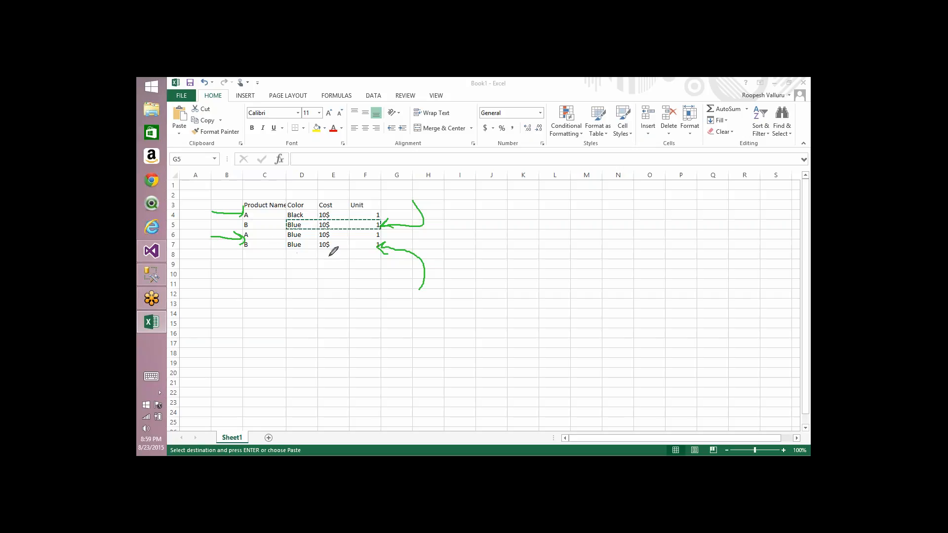
mouse_move(198, 227)
left_mouse_down()
mouse_move(247, 226)
mouse_move(241, 216)
mouse_move(242, 230)
left_mouse_up()
mouse_move(193, 247)
left_mouse_down()
mouse_move(241, 245)
mouse_move(239, 237)
mouse_move(244, 246)
left_mouse_up()
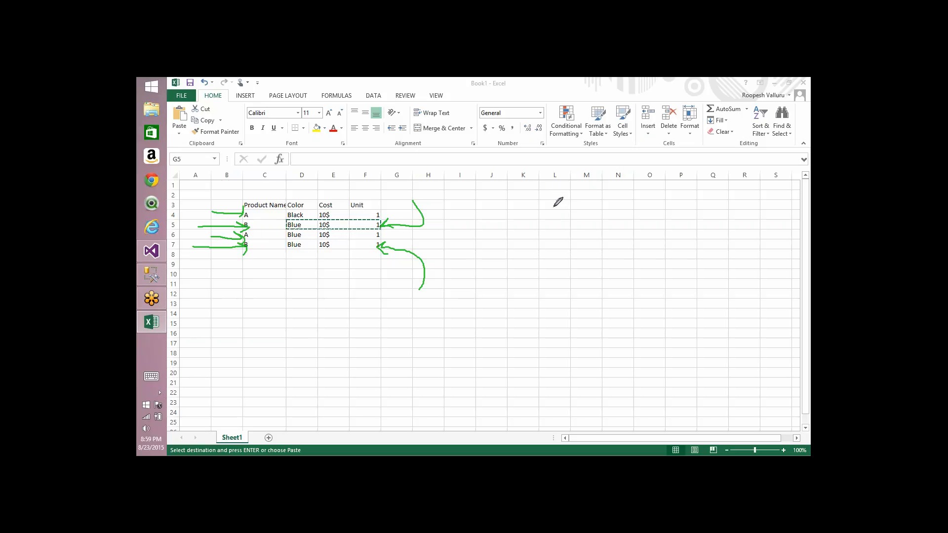
mouse_move(548, 204)
left_mouse_down()
mouse_move(553, 191)
mouse_move(548, 208)
mouse_move(506, 202)
mouse_move(506, 220)
mouse_move(396, 227)
mouse_move(420, 235)
left_mouse_up()
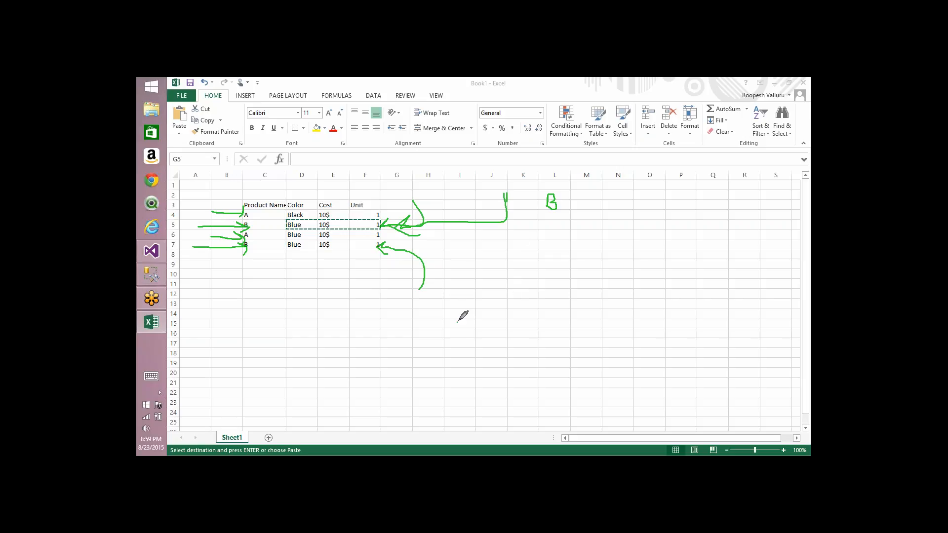
mouse_move(459, 321)
left_mouse_down()
mouse_move(453, 253)
mouse_move(394, 243)
mouse_move(405, 259)
left_mouse_up()
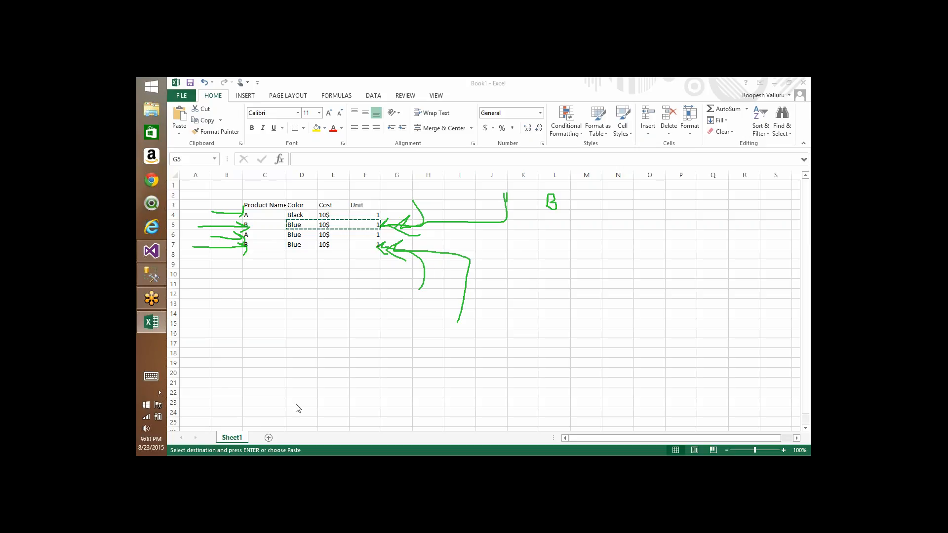
left_click(266, 328)
key("BackSpace")
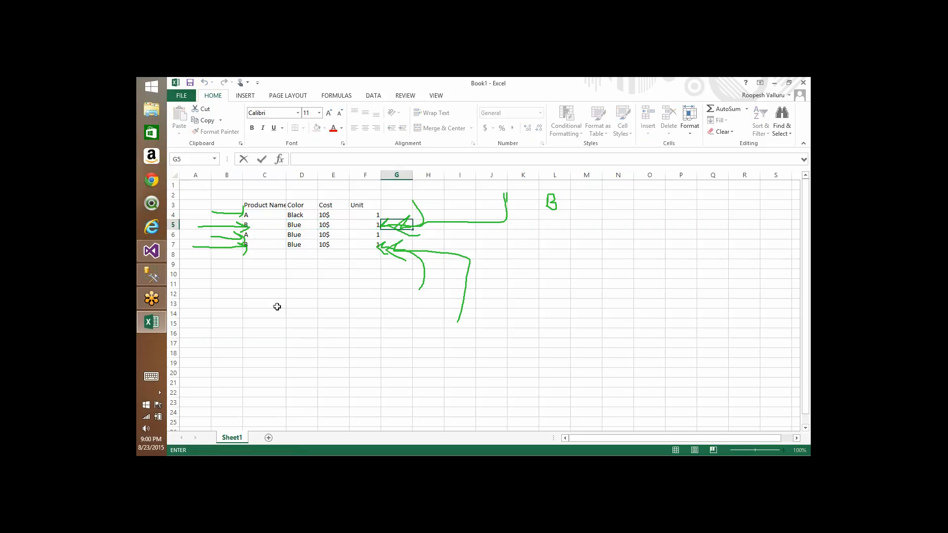
left_click(266, 317)
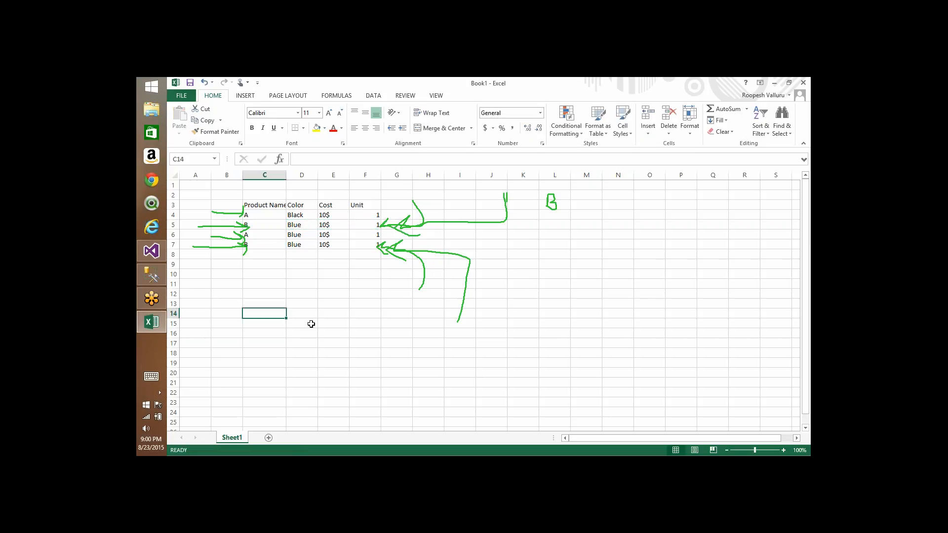
Step: Fill C14:C16 with the same customer first name in each cell
type("Siva")
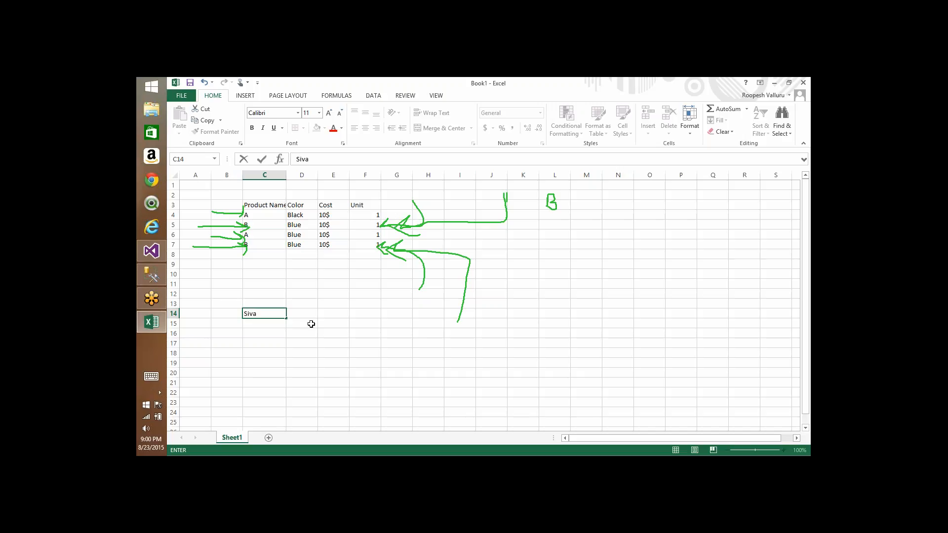
key("Return")
type("Si")
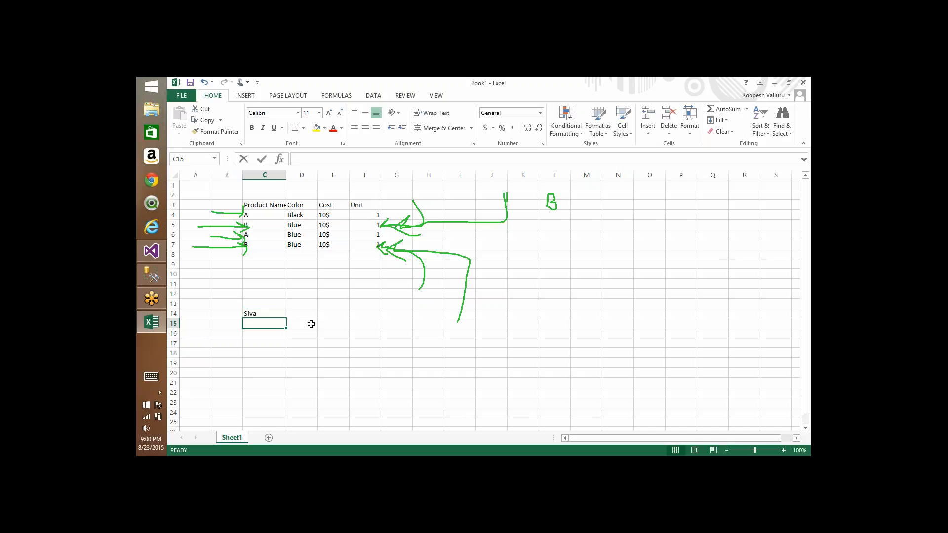
type("va")
key("Return")
type("Siva")
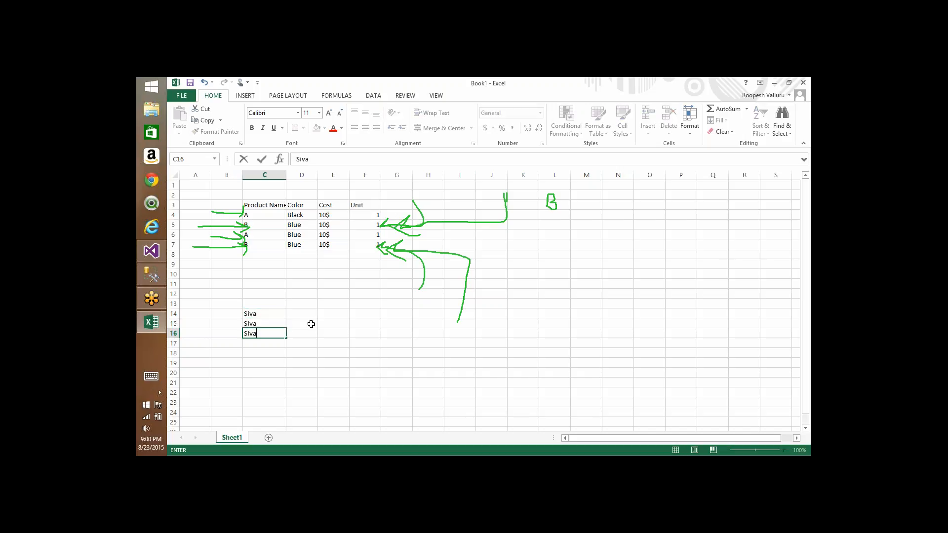
key("Tab")
Step: Enter Tirupathi in D14 and copy it into D15 and D16
key("Up")
key("Up")
type("T")
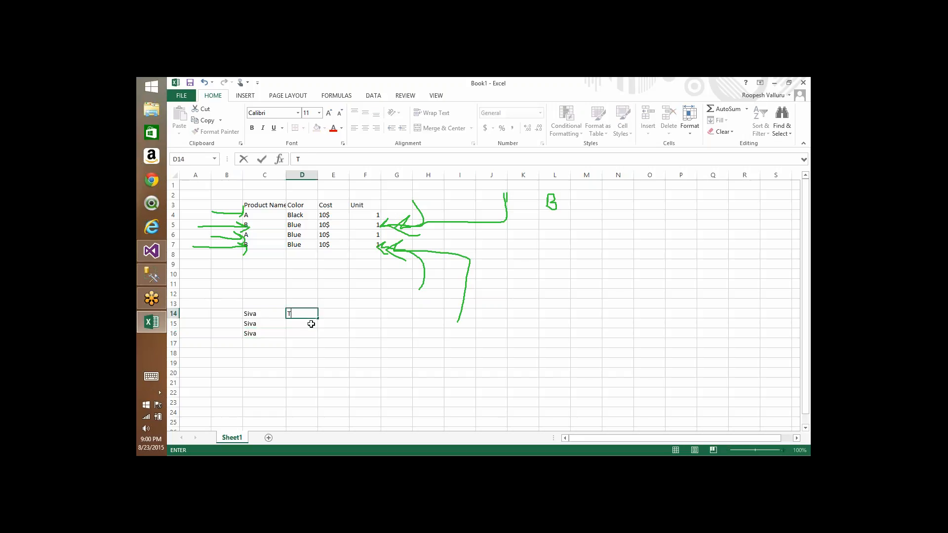
type("irupathi")
key("ctrl+Return")
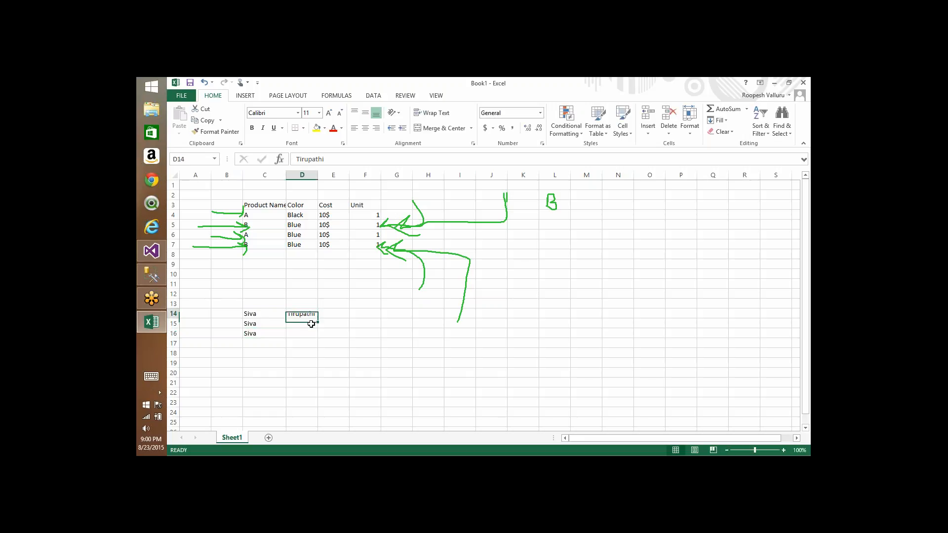
key("ctrl+c")
left_click(311, 324)
key("ctrl+v")
key("Down")
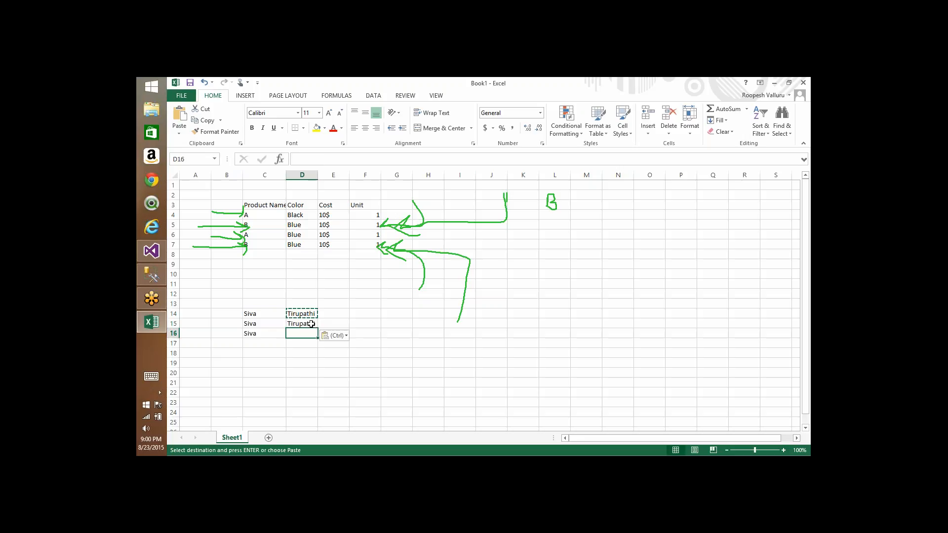
key("ctrl+v")
Step: Enter Savings in E14 and copy it into E15 and E16
key("Right")
key("Up")
key("Up")
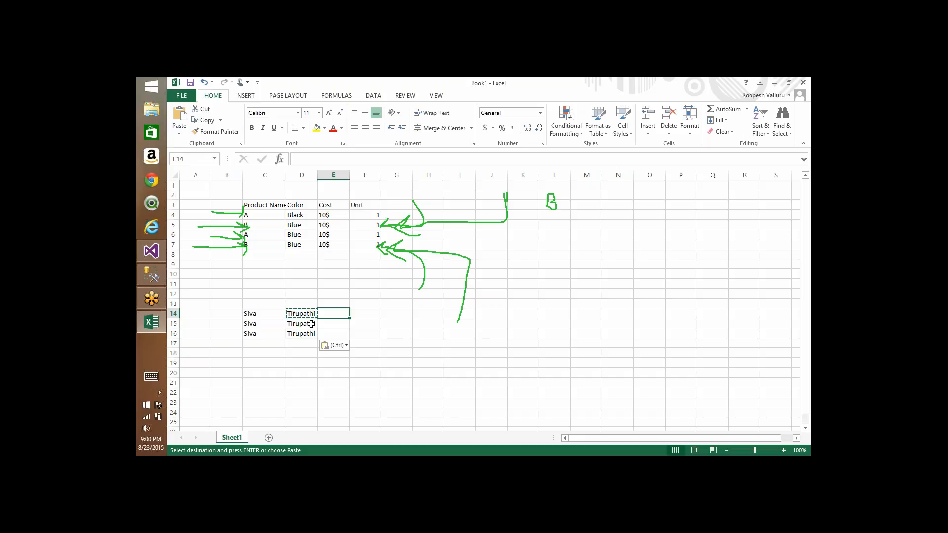
type("Savings")
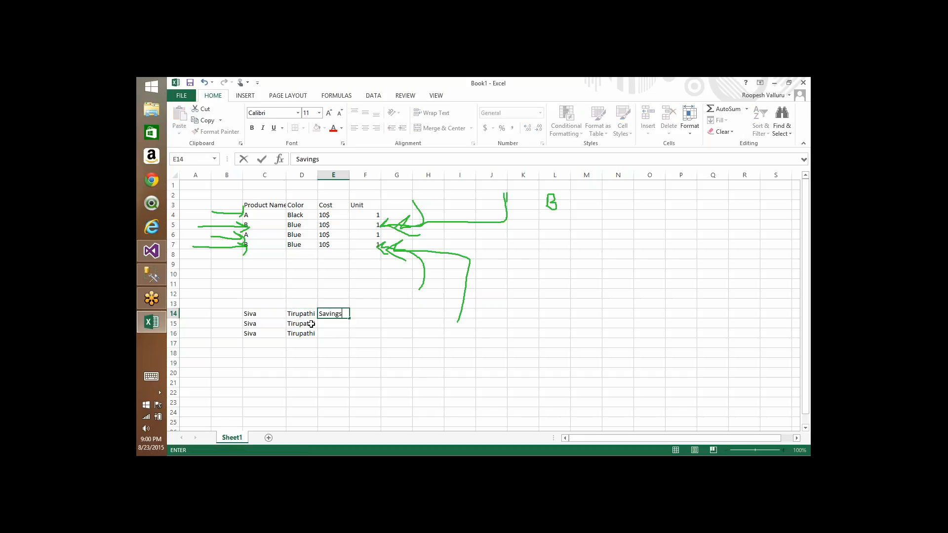
key("ctrl+Return")
key("ctrl+c")
key("Down")
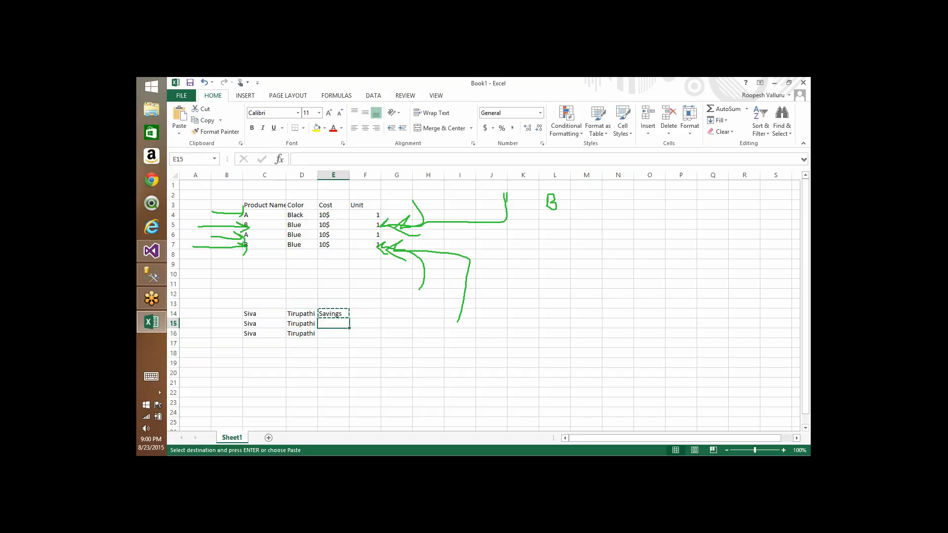
key("ctrl+v")
key("Down")
key("ctrl+v")
Step: Enter the values D, B and C in F14, F15 and F16 of the customer records
key("Right")
key("Up")
key("Up")
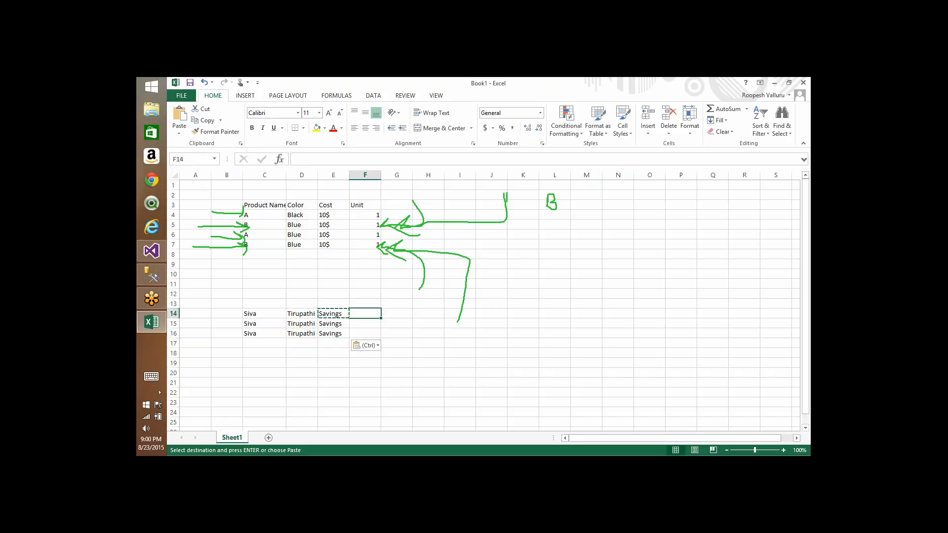
type("D")
key("Return")
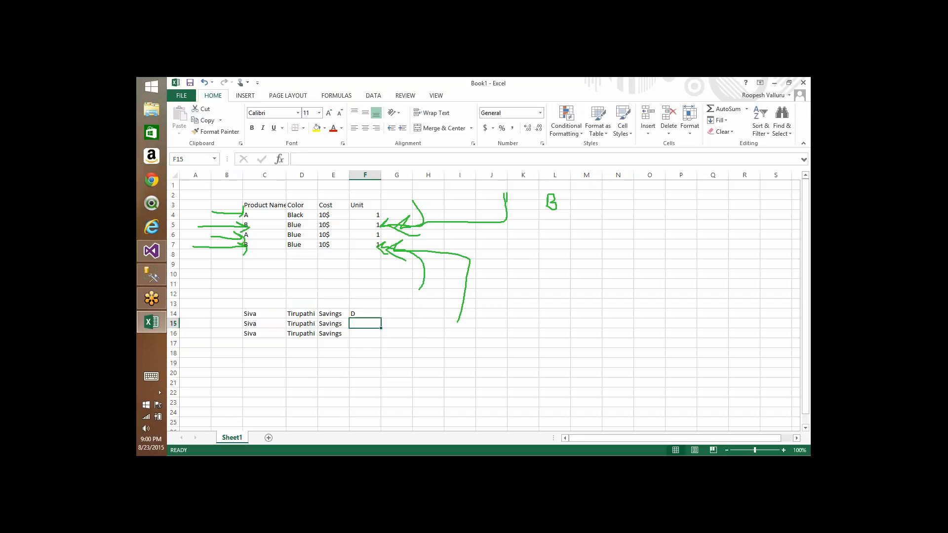
type("B")
key("Return")
type("C")
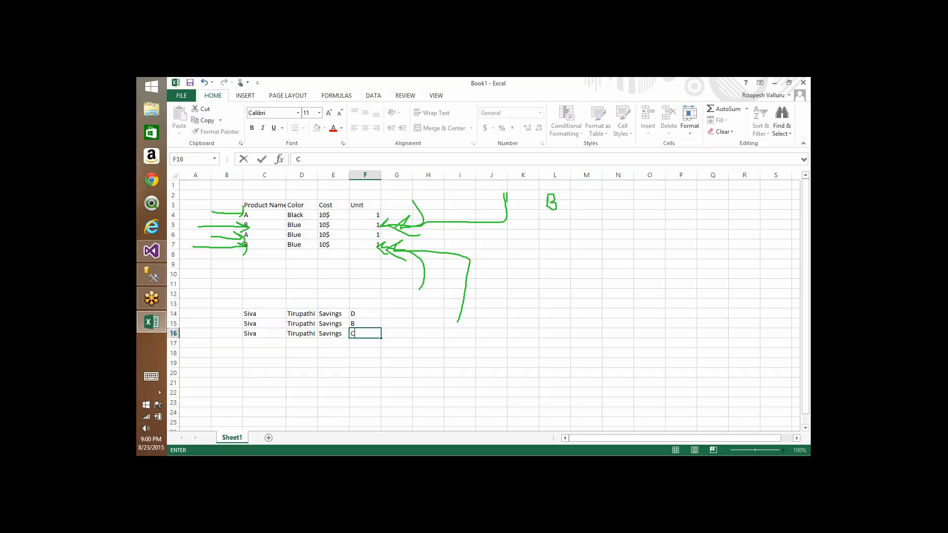
key("Left")
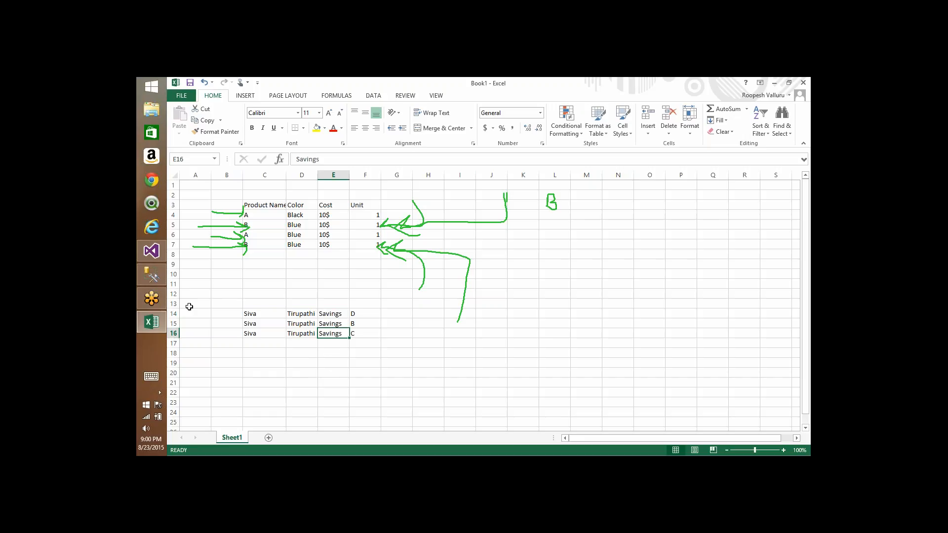
Step: Duplicate the customer record in C16:F16 into row 17
left_click_drag(255, 314, 252, 332)
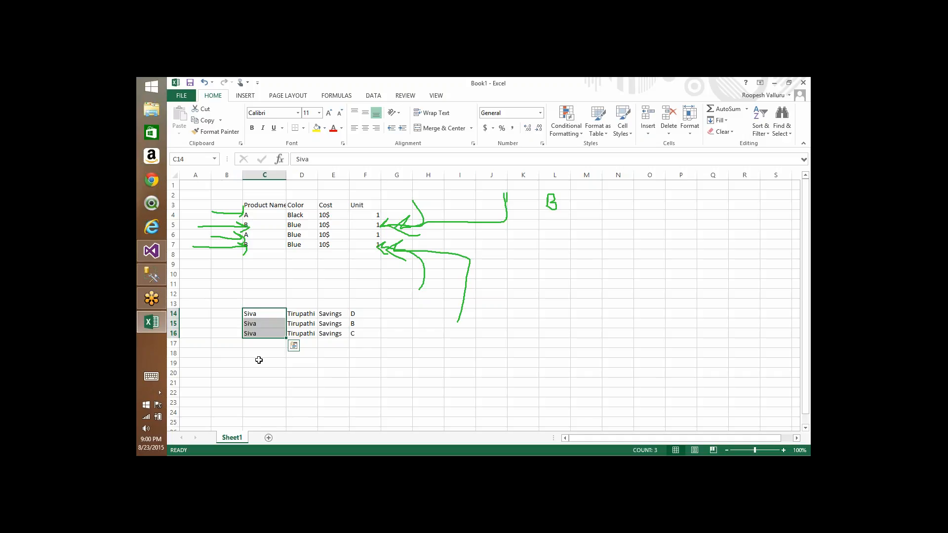
left_click(363, 314)
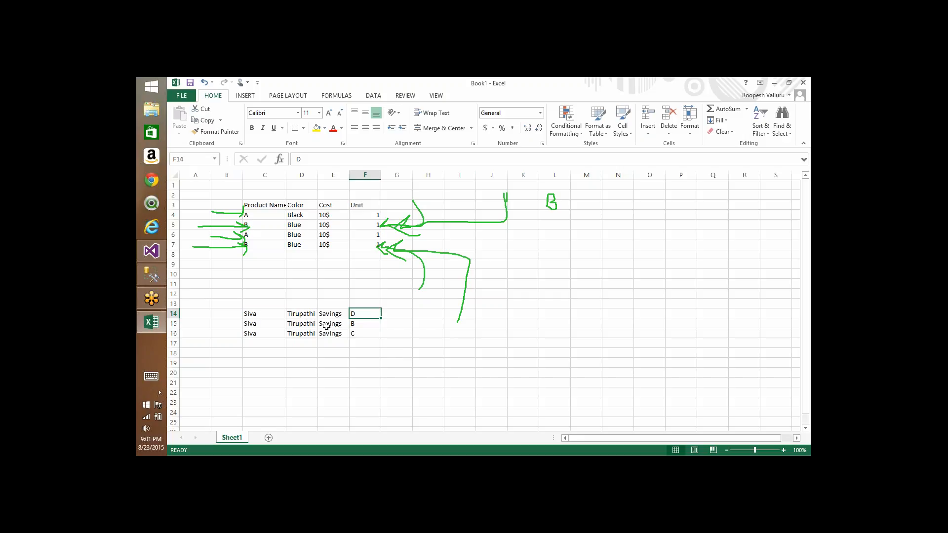
left_click_drag(249, 334, 363, 333)
key("ctrl+c")
left_click(265, 343)
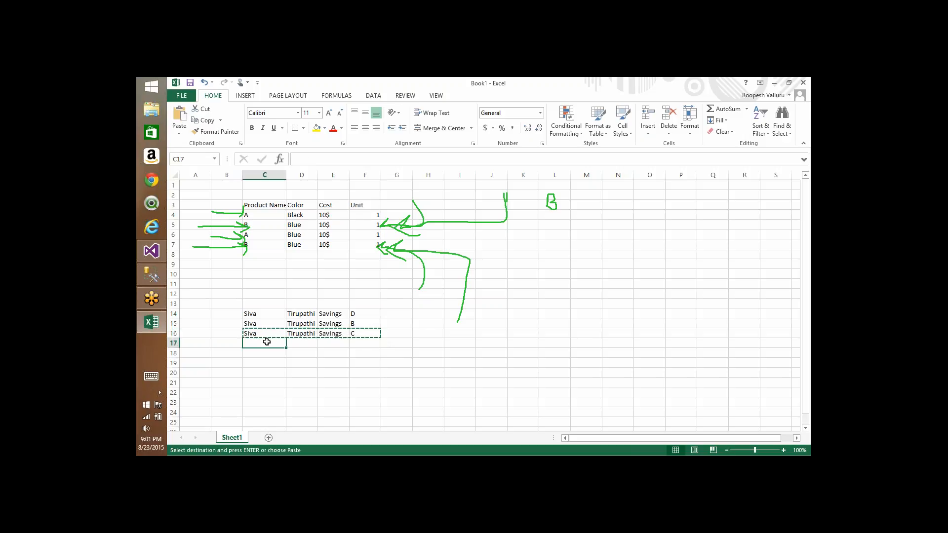
key("ctrl+v")
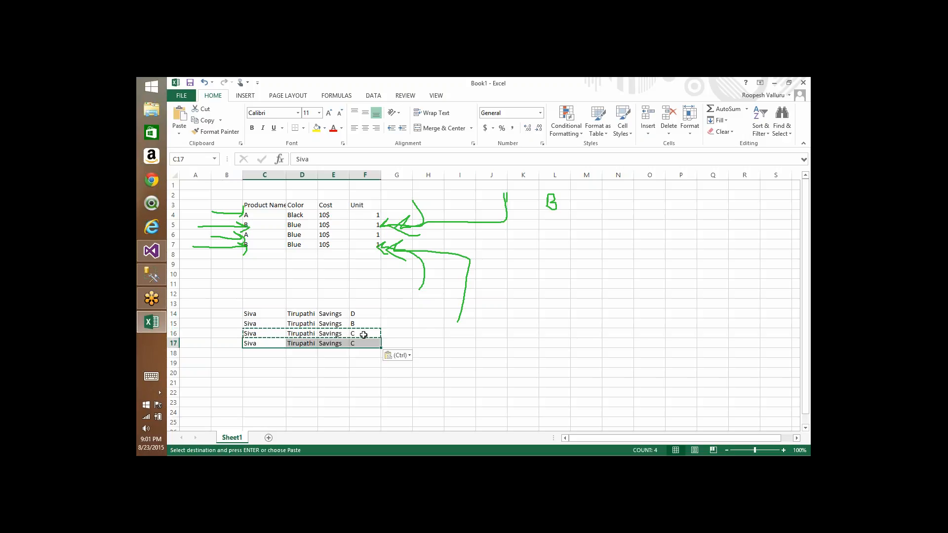
left_click(364, 333)
left_click(367, 344)
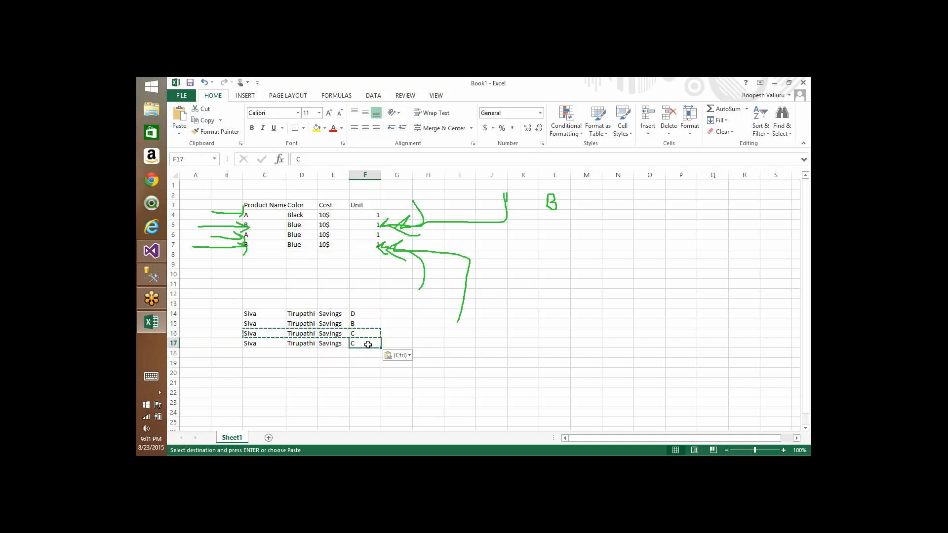
left_click(463, 323)
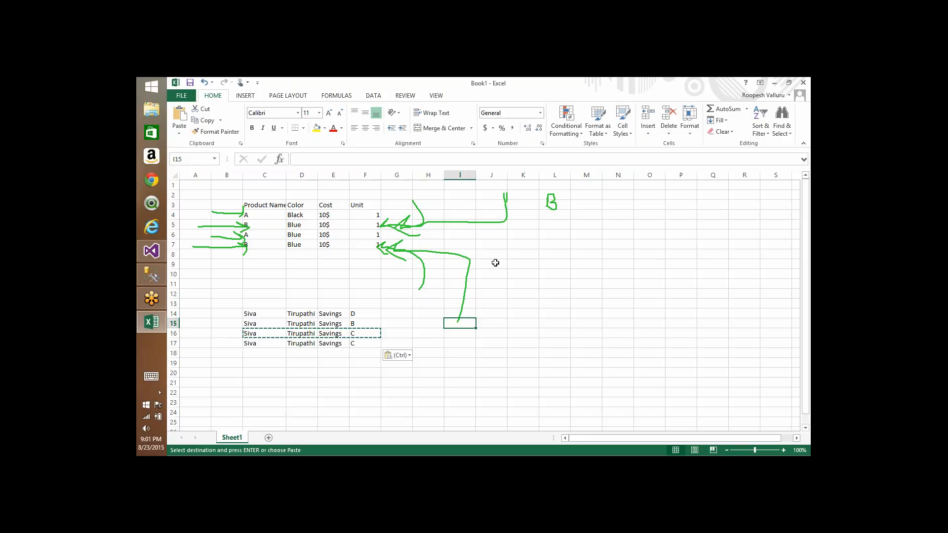
Step: Number the four customer records 1 to 4 in B14:B17 as their key values
left_click(228, 315)
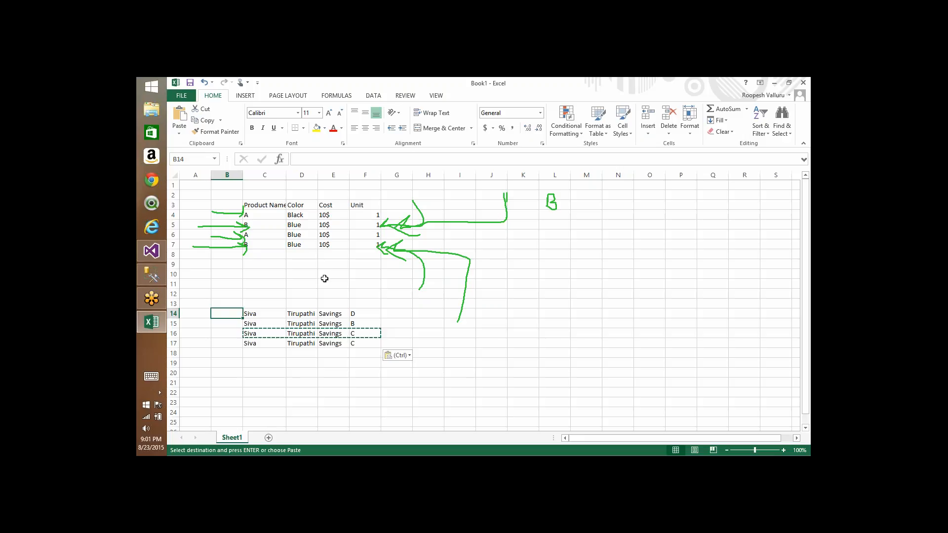
type("1")
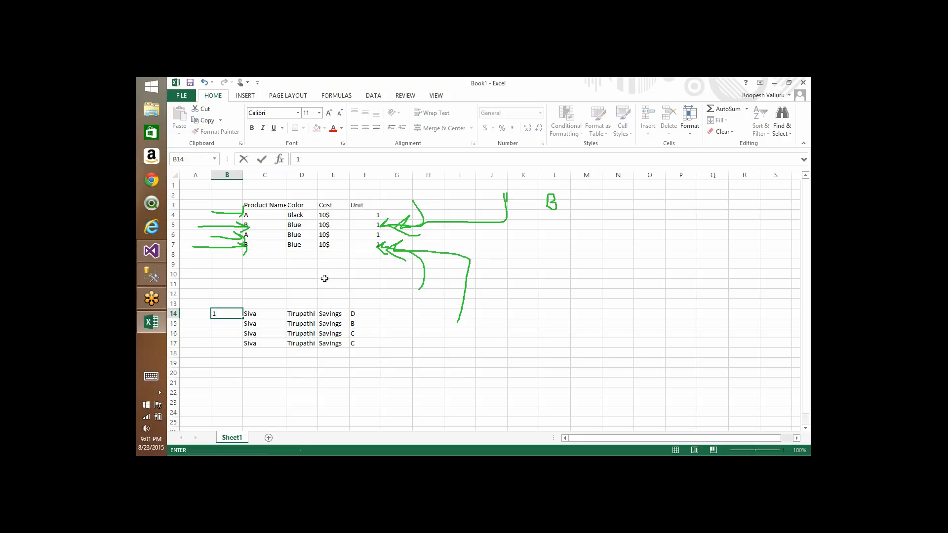
key("Return")
type("2")
key("Return")
type("3")
key("Return")
type("4")
key("Return")
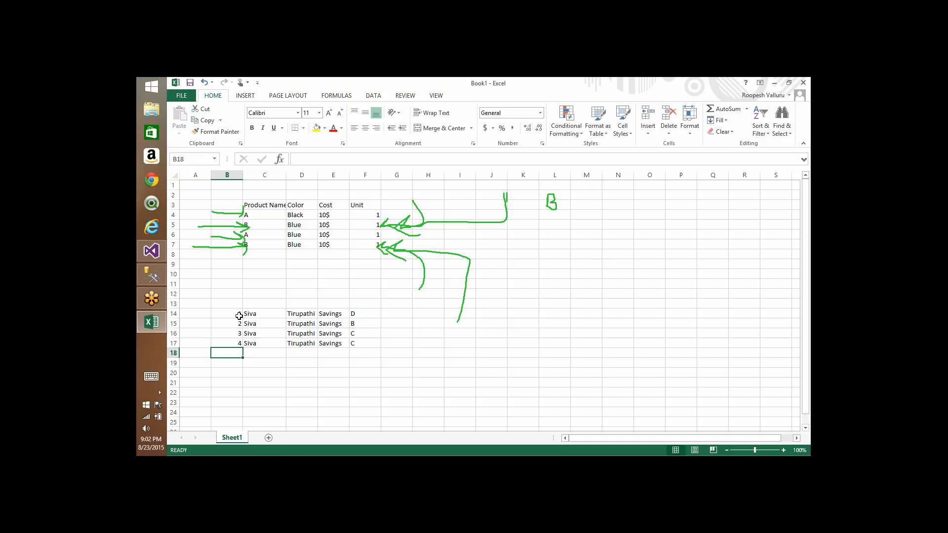
Step: Go over the key values in B14:B17 that identify the otherwise repeated customer records
left_click_drag(238, 315, 228, 346)
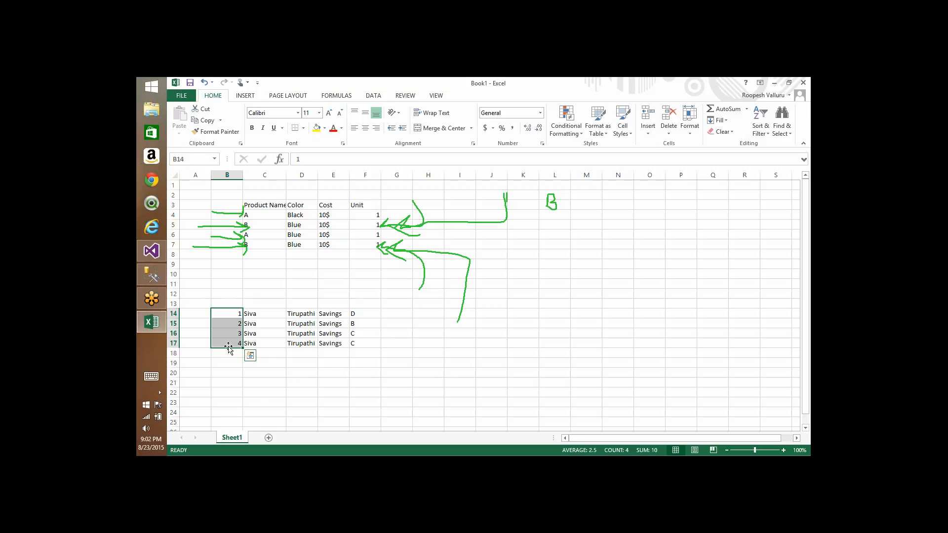
left_click(397, 326)
left_click(237, 333)
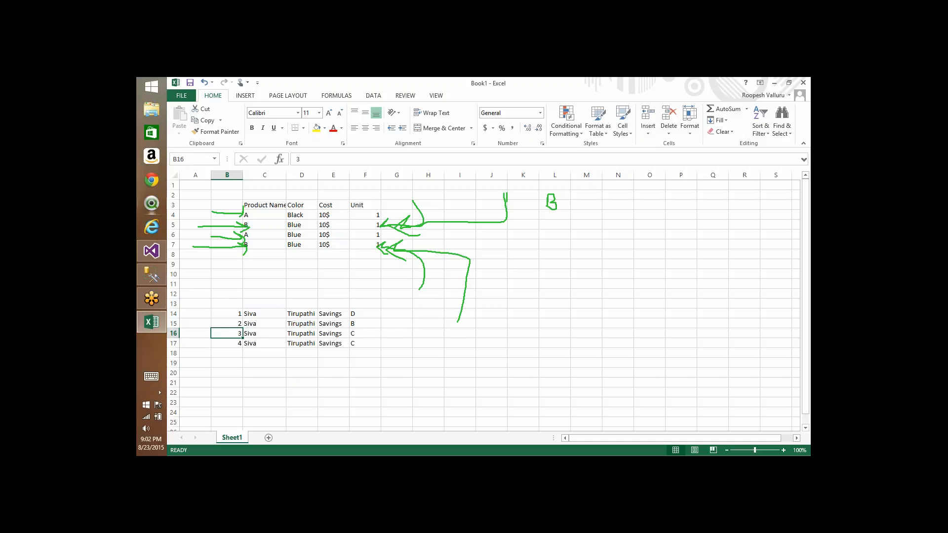
Step: Switch to the Customer dimension design in Visual Studio and clear the green annotations from the screen
left_click(346, 91)
left_click(345, 93)
key("alt+Tab")
left_click(785, 165)
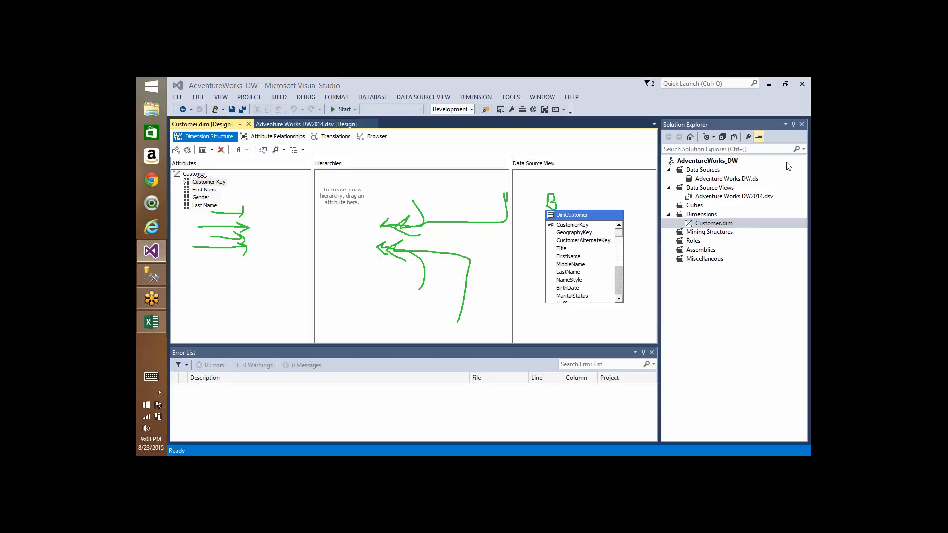
left_click(752, 179)
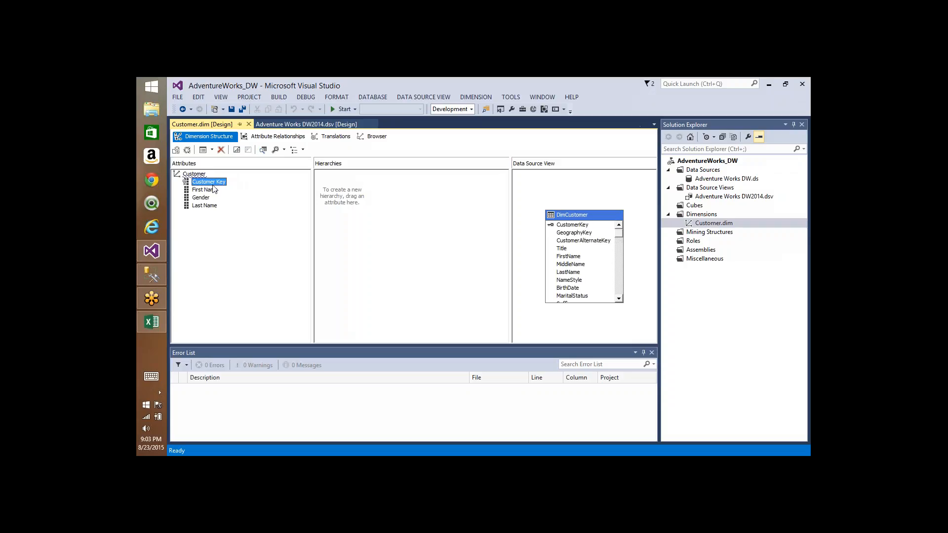
Step: Process the Customer dimension with Process Full, building and deploying the project first
left_click(194, 174)
right_click(192, 175)
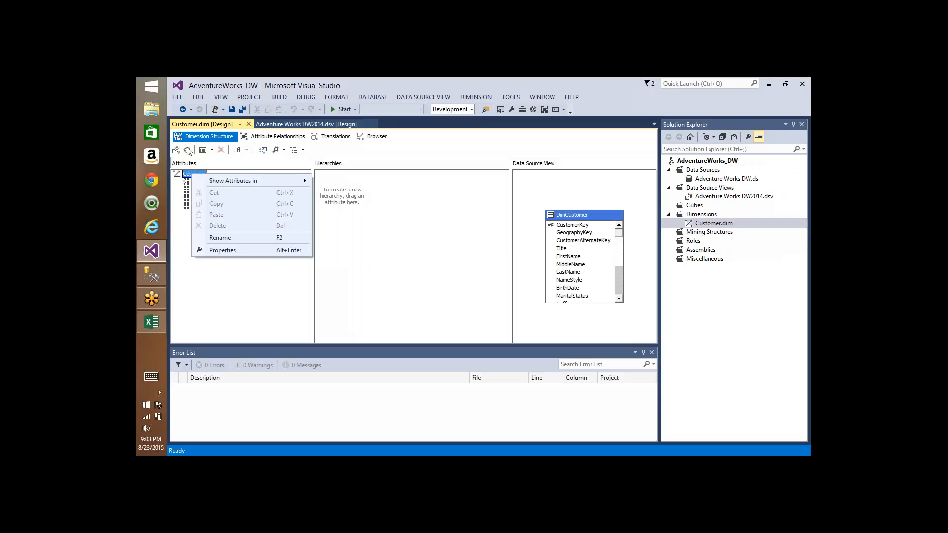
left_click(187, 150)
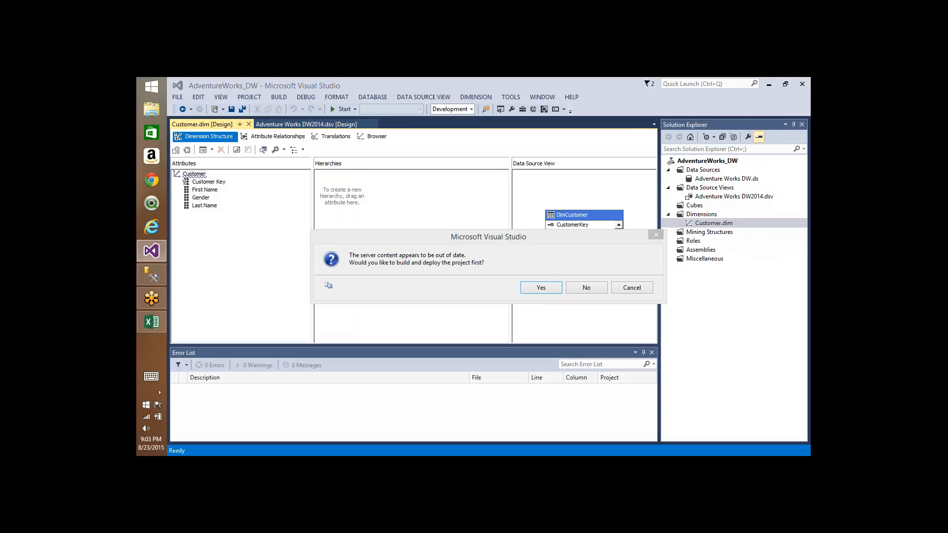
key("Return")
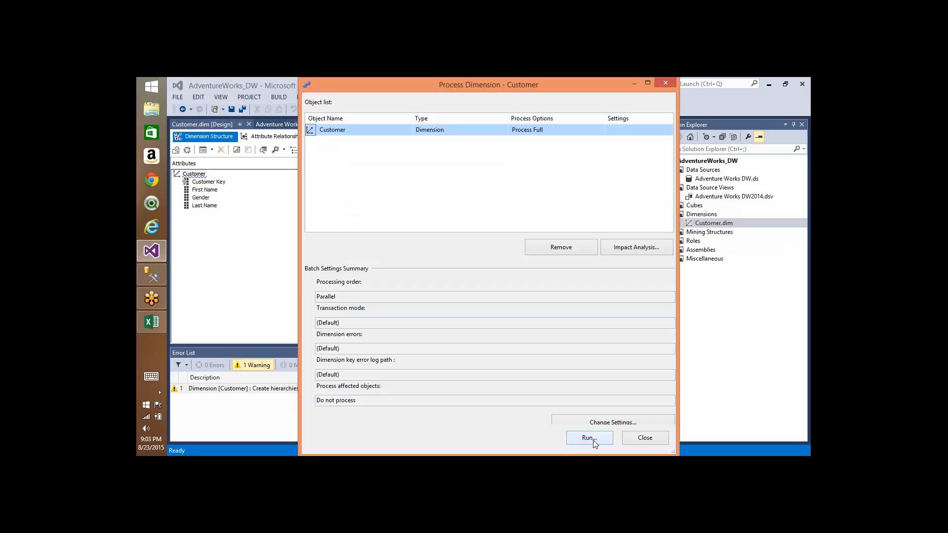
left_click(593, 440)
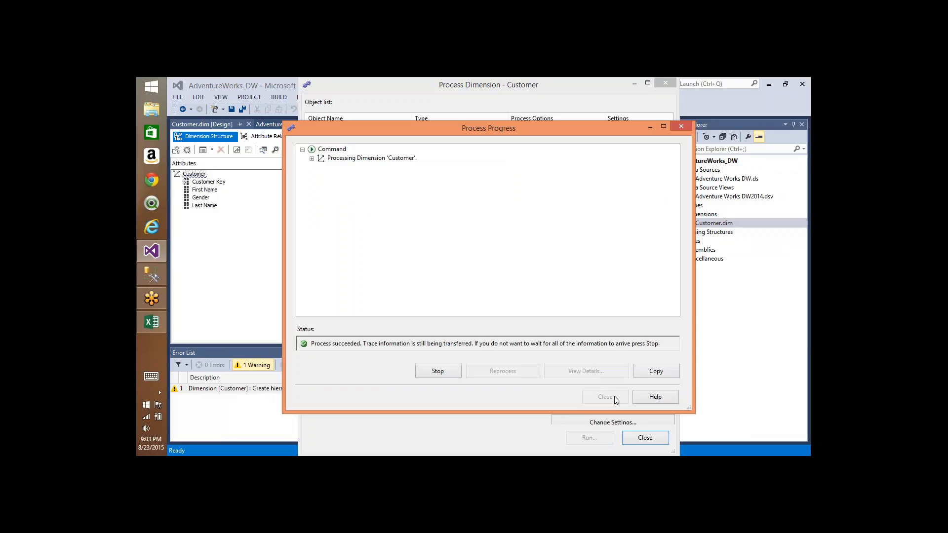
Step: Examine the processing details of the Customer Key and First Name attributes, including the Customer Key SQL query, and close the progress report
left_click(312, 158)
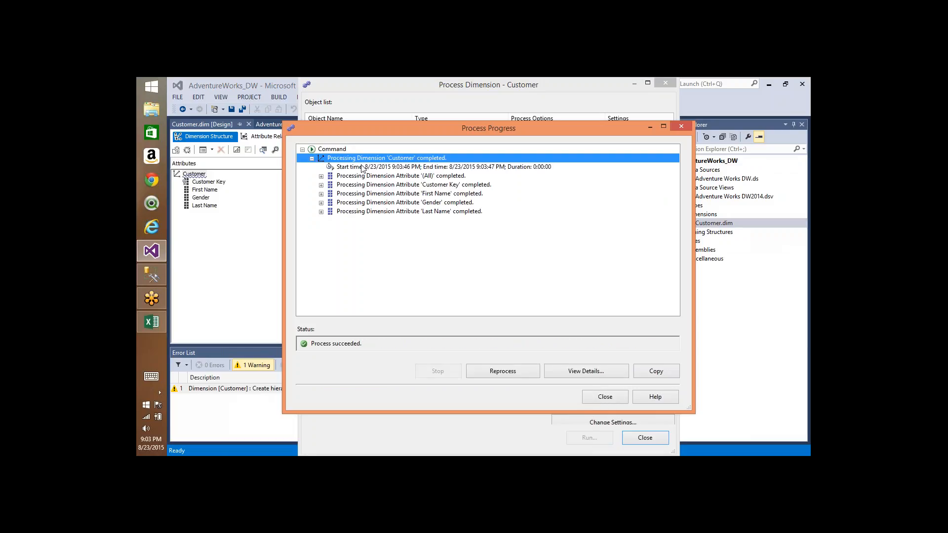
left_click(321, 184)
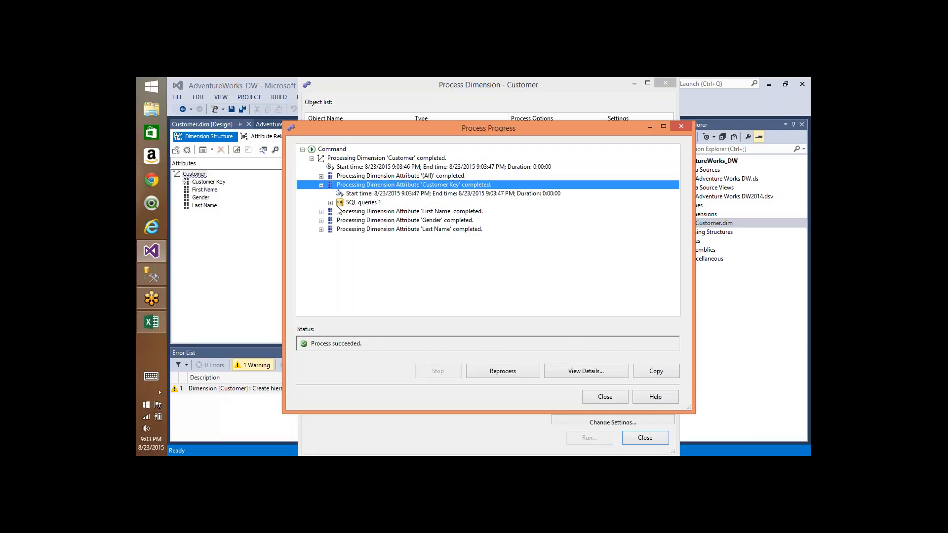
left_click(331, 202)
left_click(386, 211)
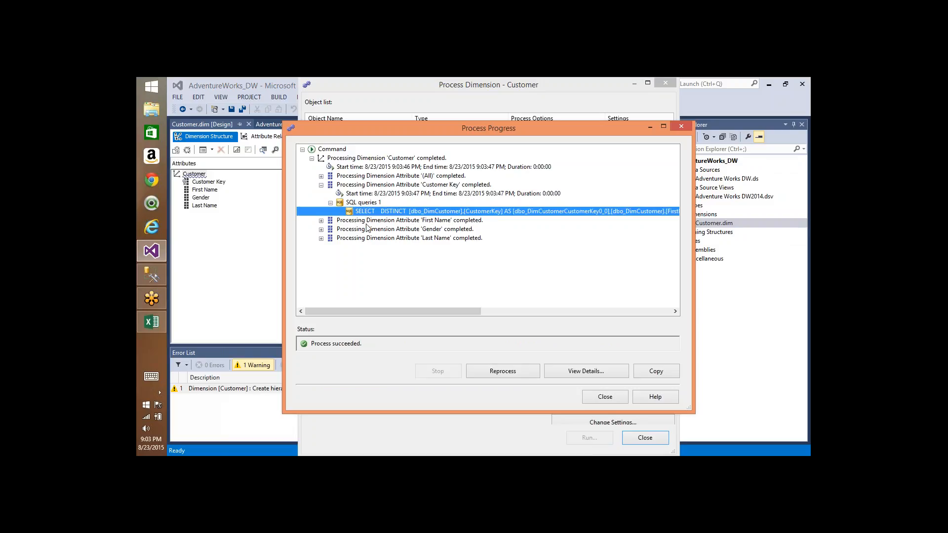
left_click(321, 220)
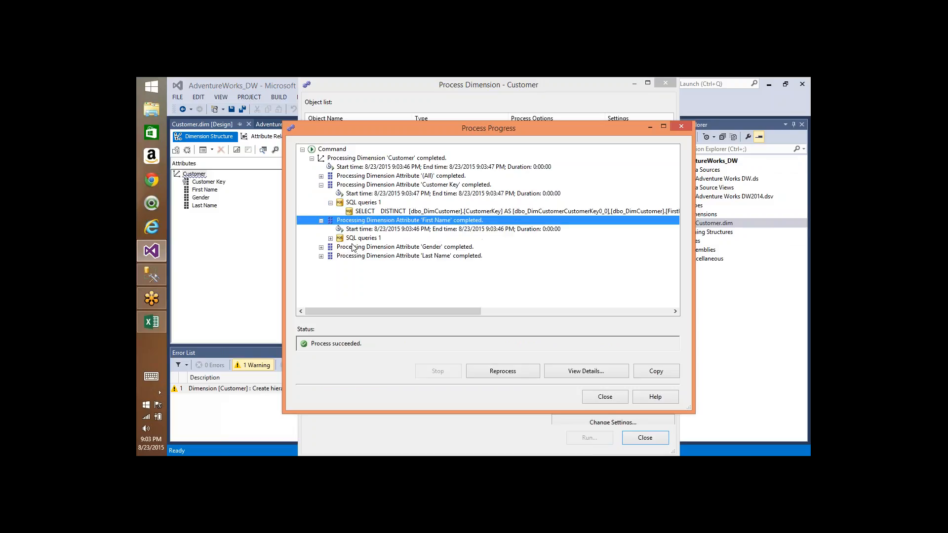
left_click(598, 401)
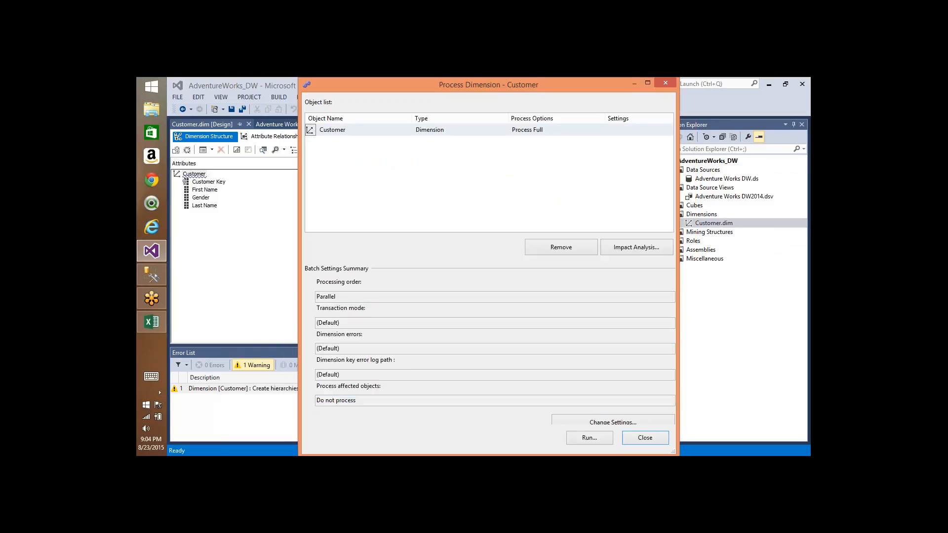
Step: Close the Process Dimension dialog for Customer and switch to SQL Server Management Studio
left_click(651, 438)
key("alt+Tab")
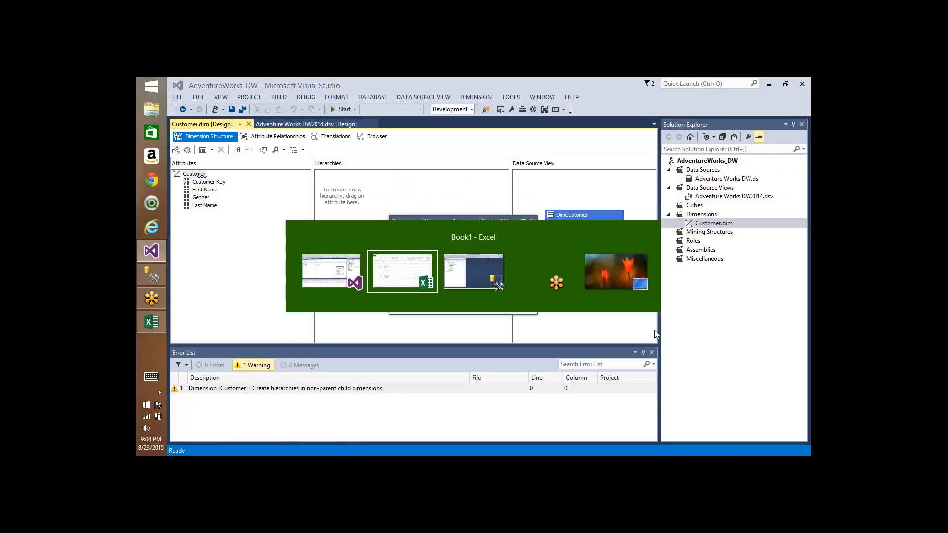
key("alt+Tab")
key("alt+Tab")
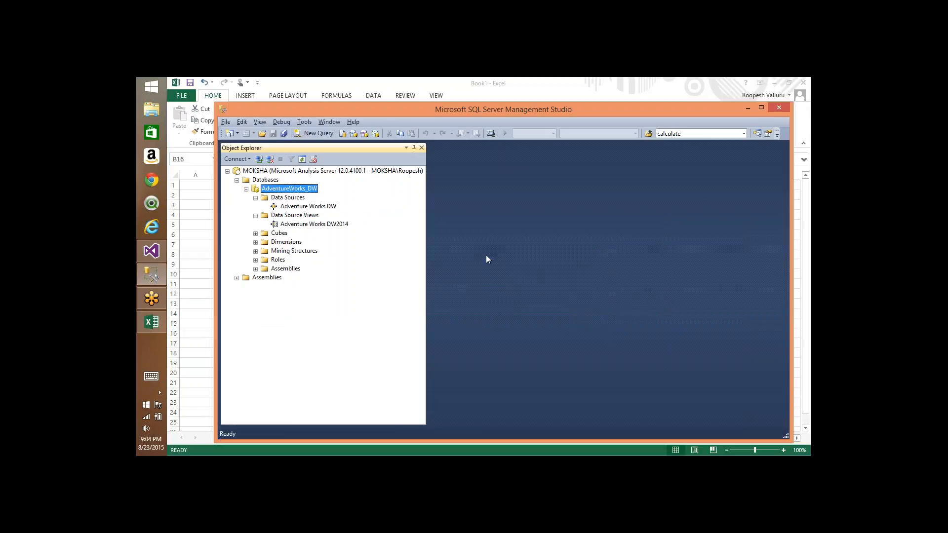
Step: Connect Object Explorer to the Database Engine on server Moksha using Windows Authentication
left_click(259, 158)
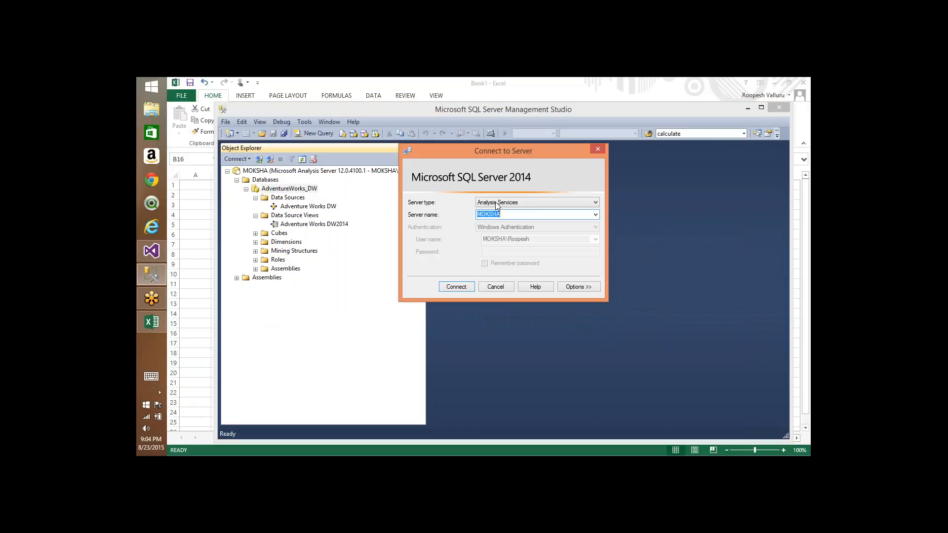
left_click(528, 203)
left_click(502, 212)
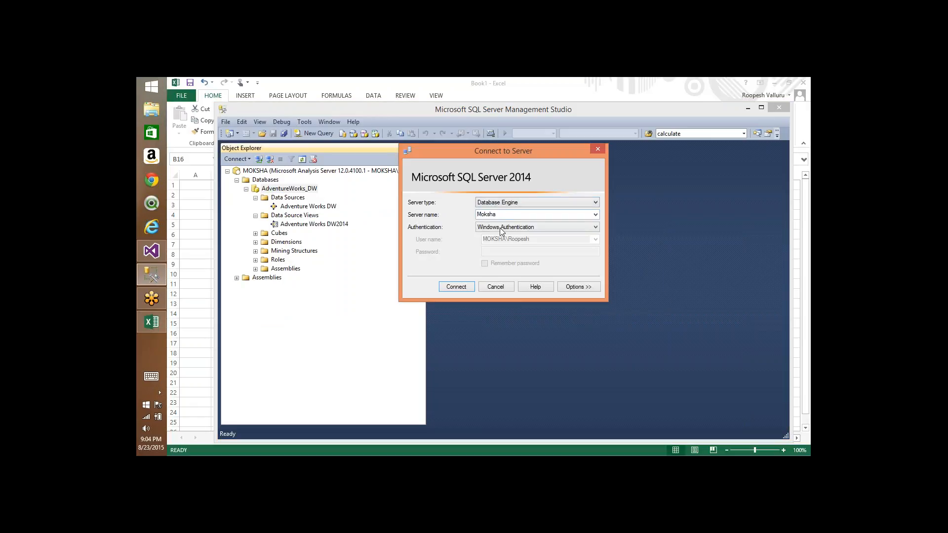
left_click(467, 287)
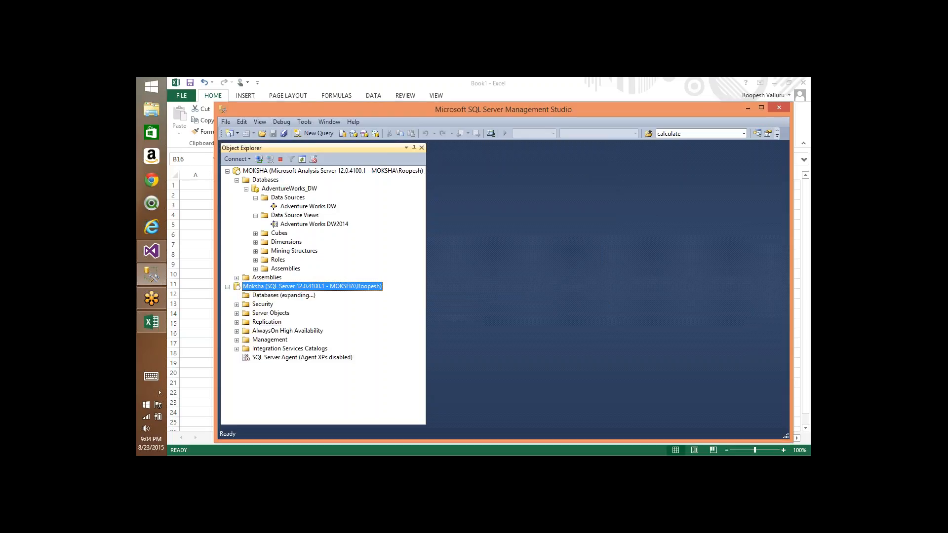
Step: Run the query "select * from DimCustomer" in a new query against the AdventureWorksDW2014 database
left_click(291, 322)
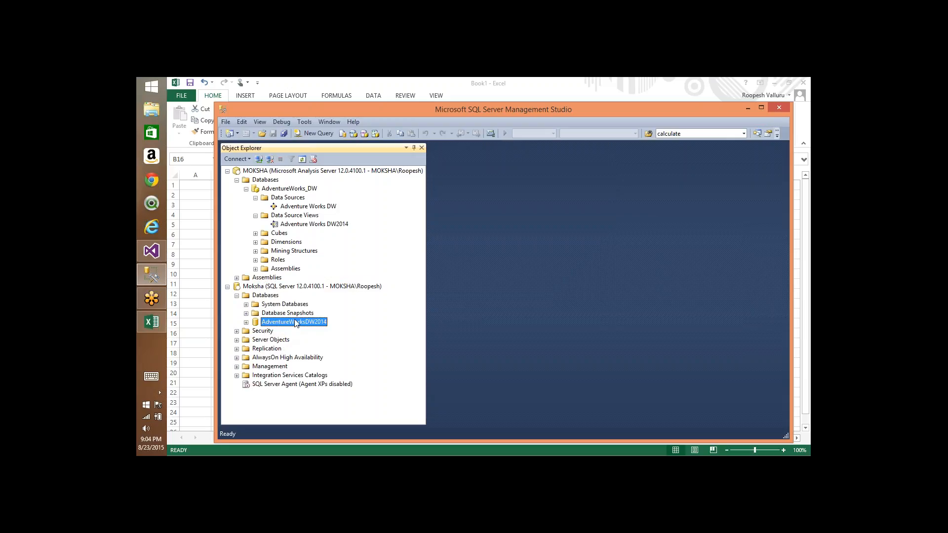
left_click(319, 133)
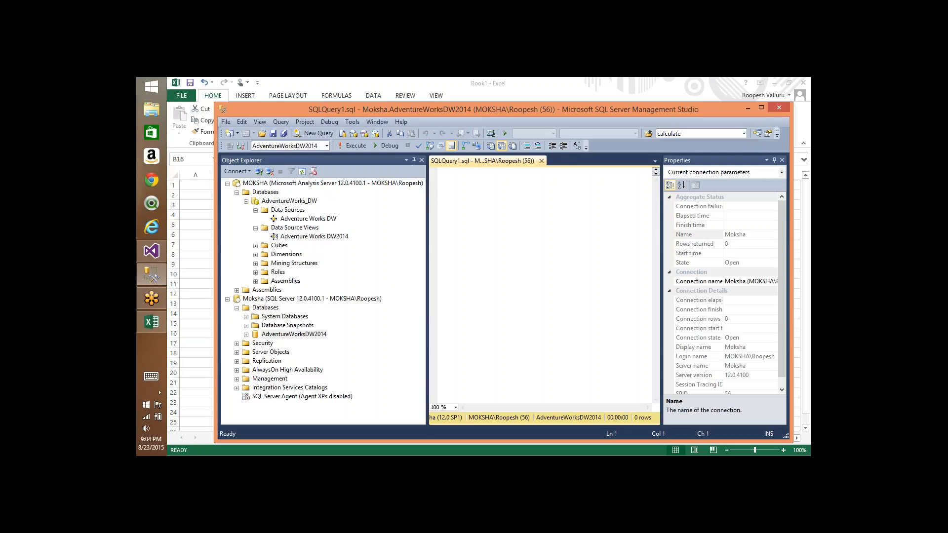
type("select")
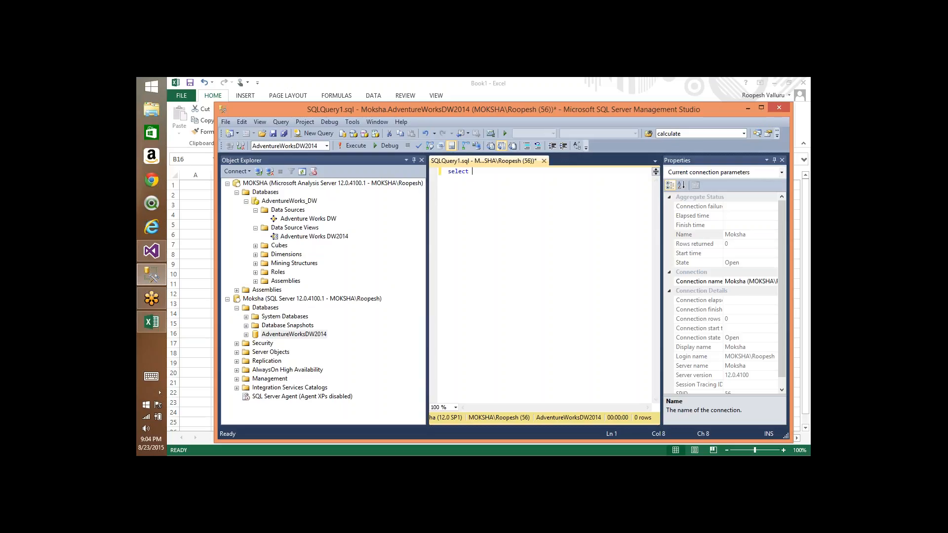
type(" * from dim_c")
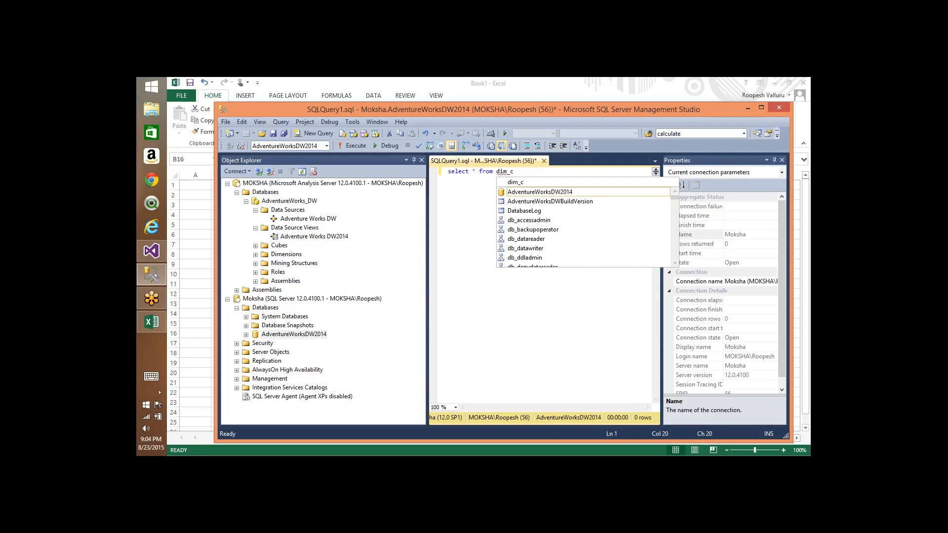
key("BackSpace")
key("BackSpace")
type("cu")
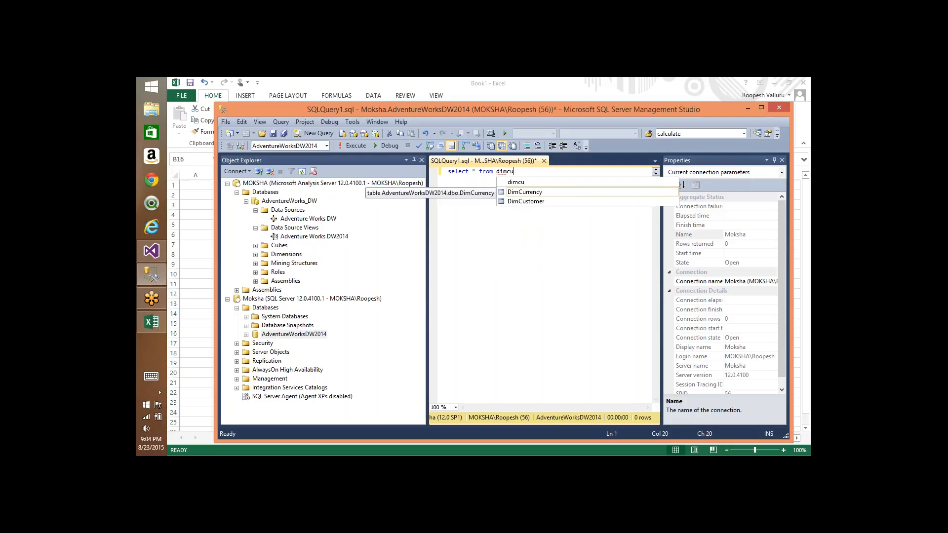
key("Down")
key("Tab")
key("F5")
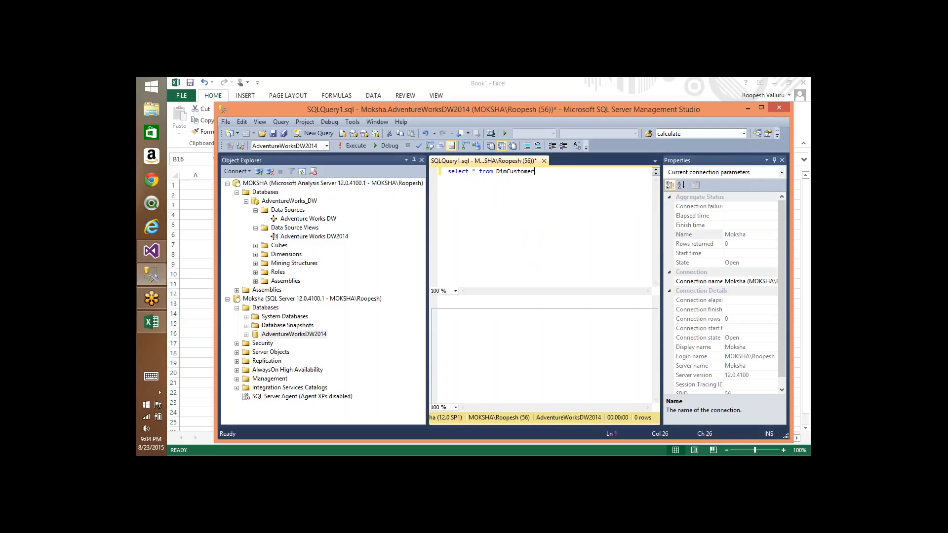
Step: Widen the query area and look through the third result row's columns, from CustomerKey across to Gender and beyond
left_click_drag(428, 207, 298, 206)
left_click_drag(665, 234, 732, 235)
left_click(438, 340)
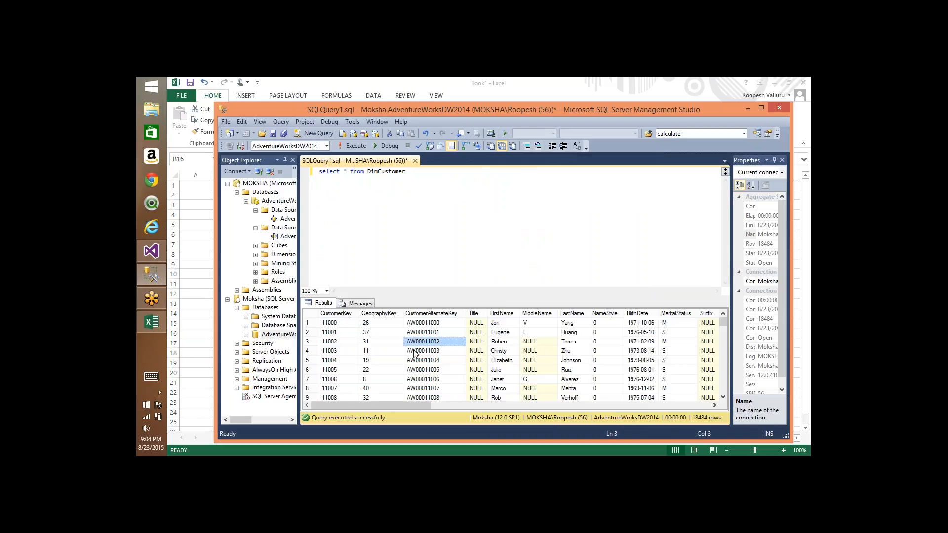
key("Left")
key("Left")
key("Right")
key("Right")
key("Right")
key("Right")
key("Right")
key("Right")
key("Right")
key("Right")
key("Right")
key("Right")
key("Right")
key("Right")
key("Right")
key("Right")
key("Right")
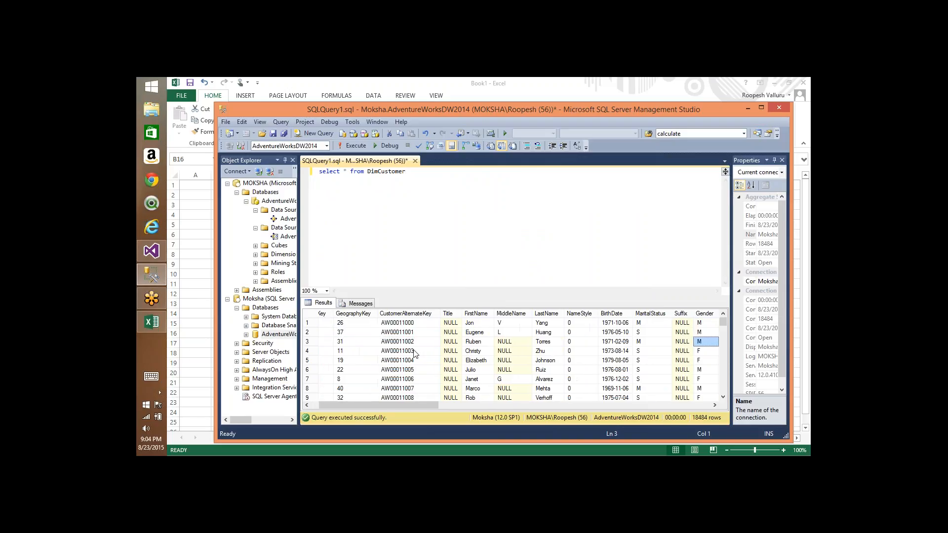
Step: Widen Object Explorer and expand the columns of dbo.DimCustomer in AdventureWorksDW2014 to inspect the CustomerKey column's definition
left_click_drag(298, 256, 367, 254)
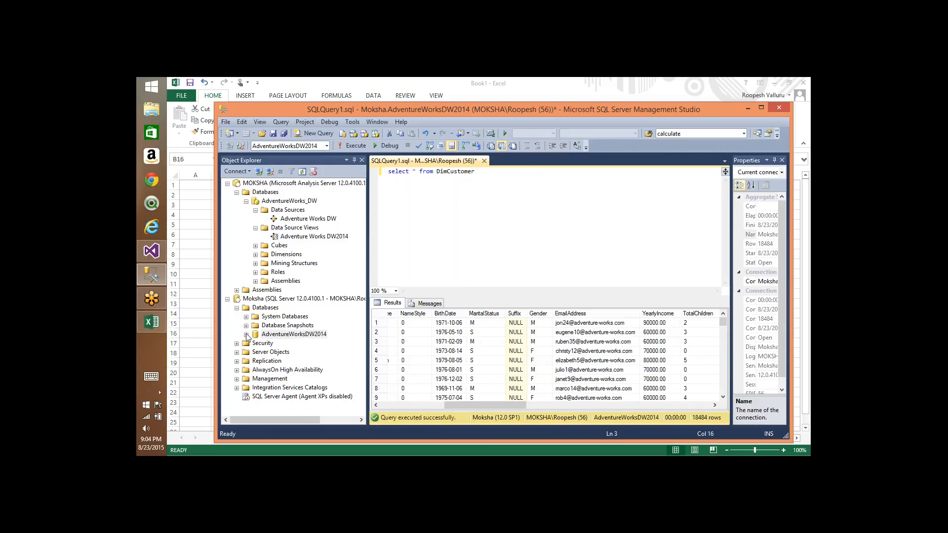
left_click(246, 334)
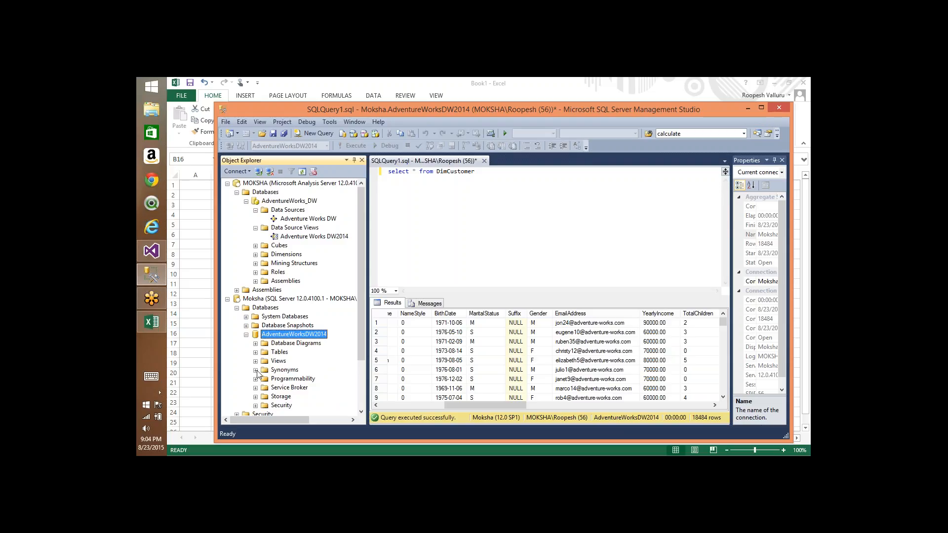
left_click(255, 352)
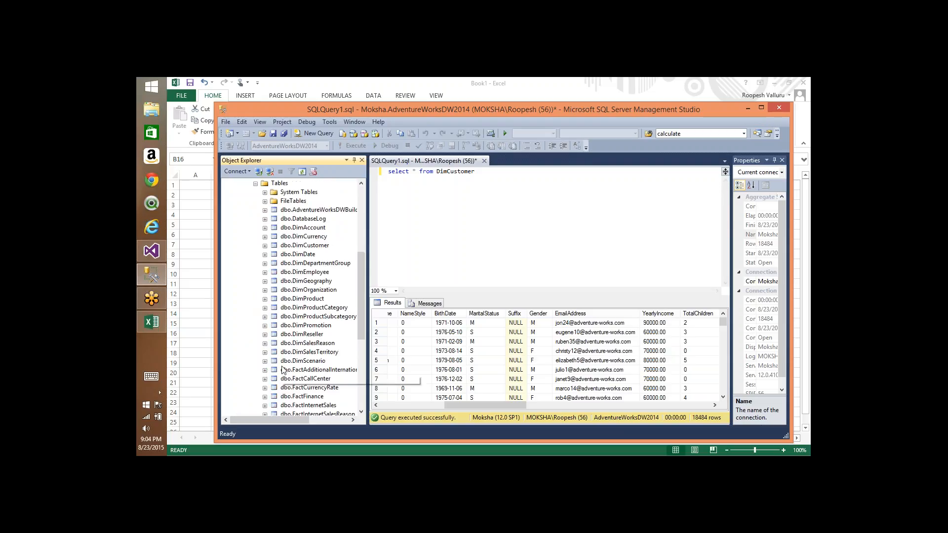
left_click(307, 290)
left_click(265, 245)
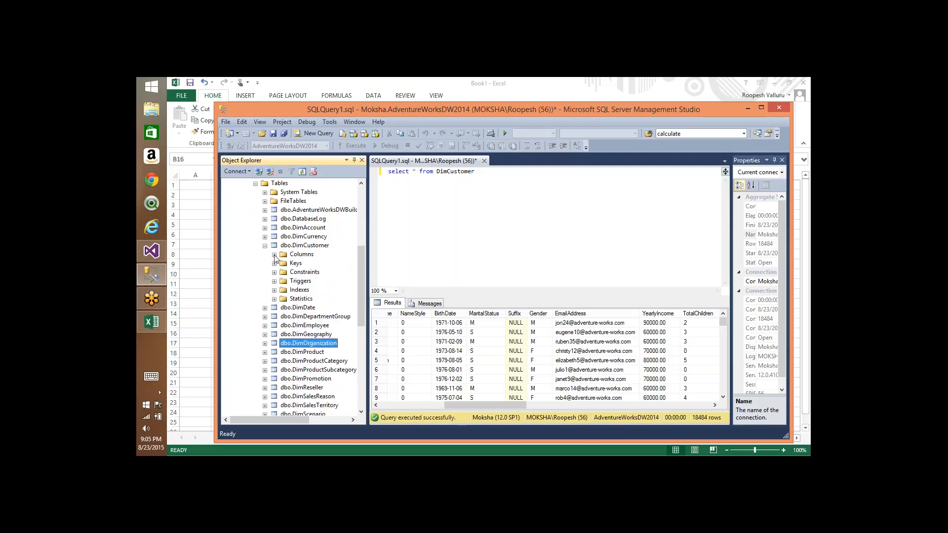
left_click(274, 255)
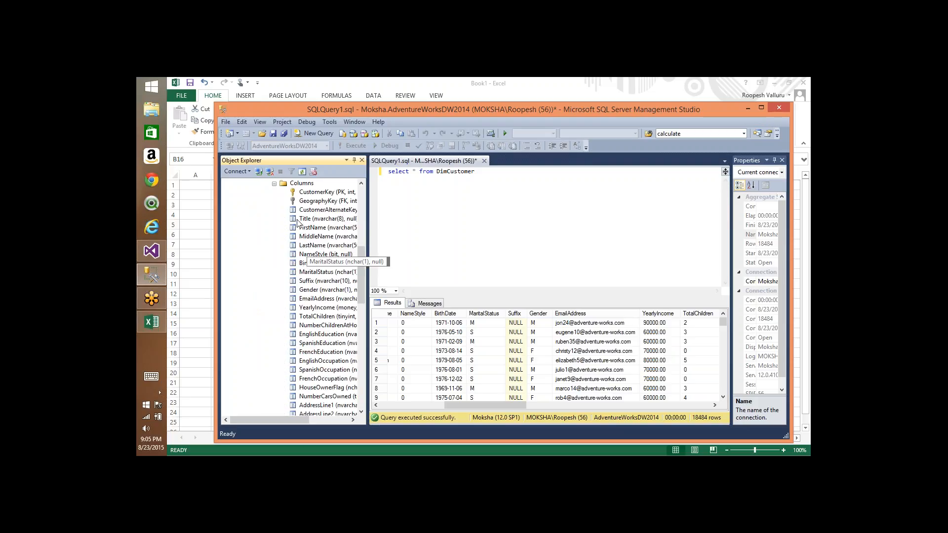
left_click(302, 183)
scroll(318, 221, "up", 1)
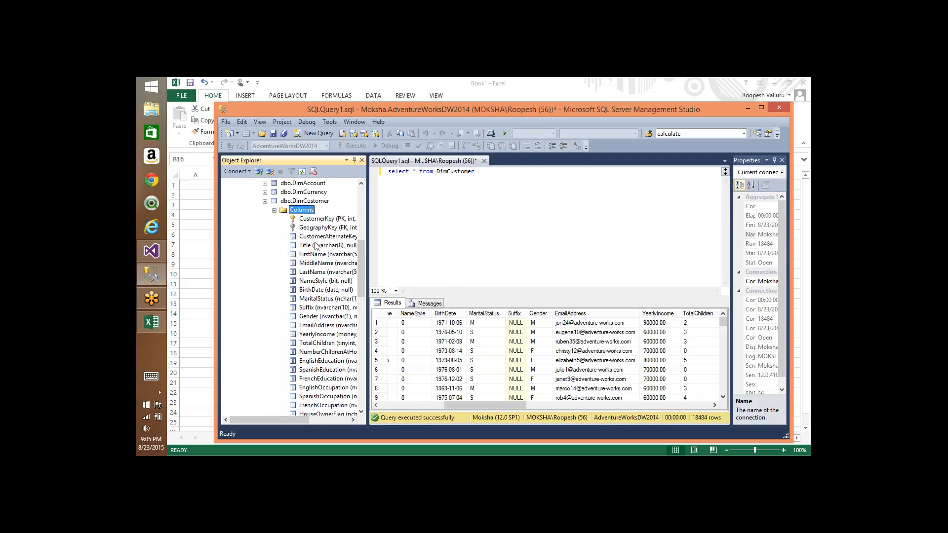
left_click(321, 219)
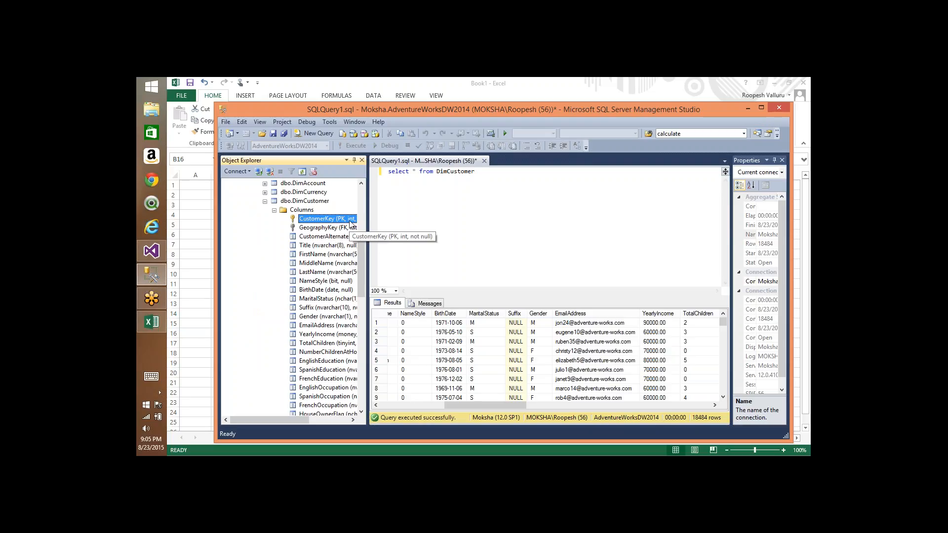
Step: Return to the first columns of the DimCustomer query results and select the whole CustomerKey column for review
left_click_drag(457, 404, 363, 404)
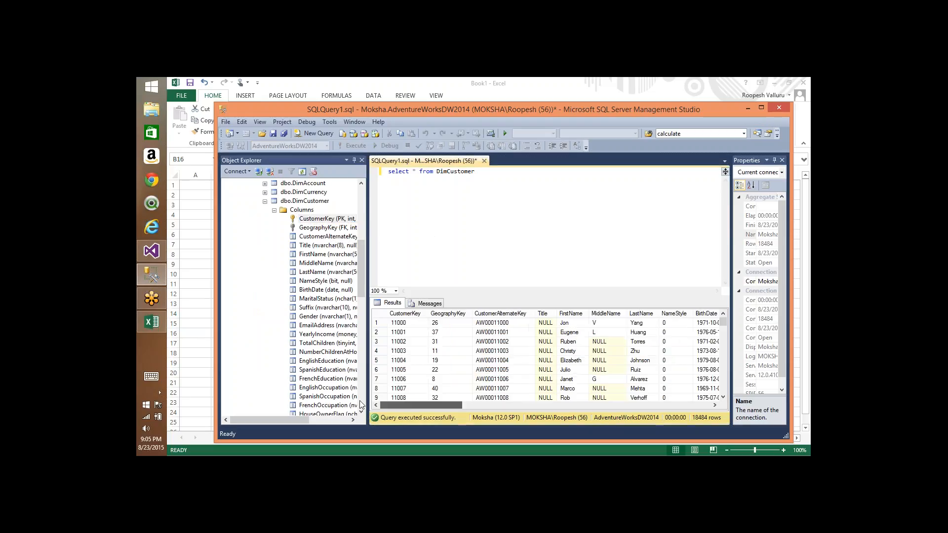
left_click(407, 332)
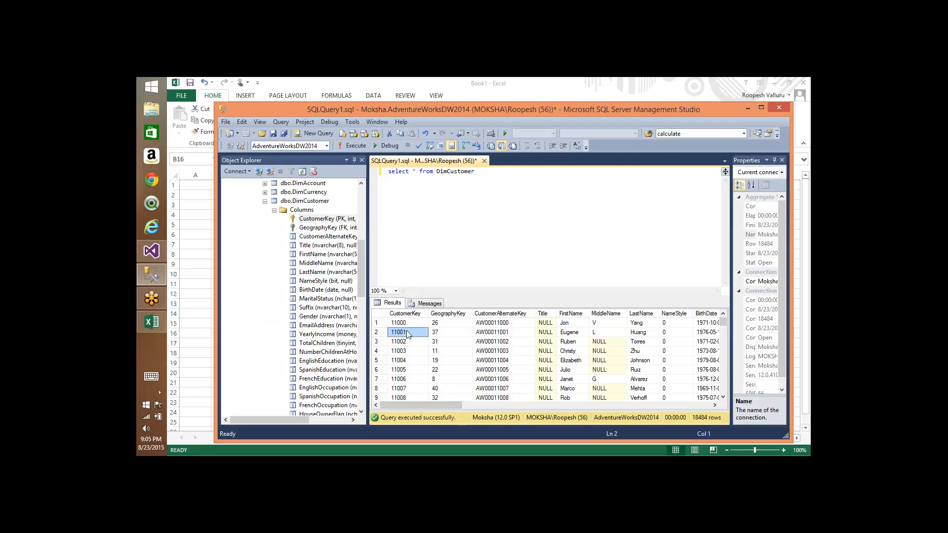
left_click(402, 314)
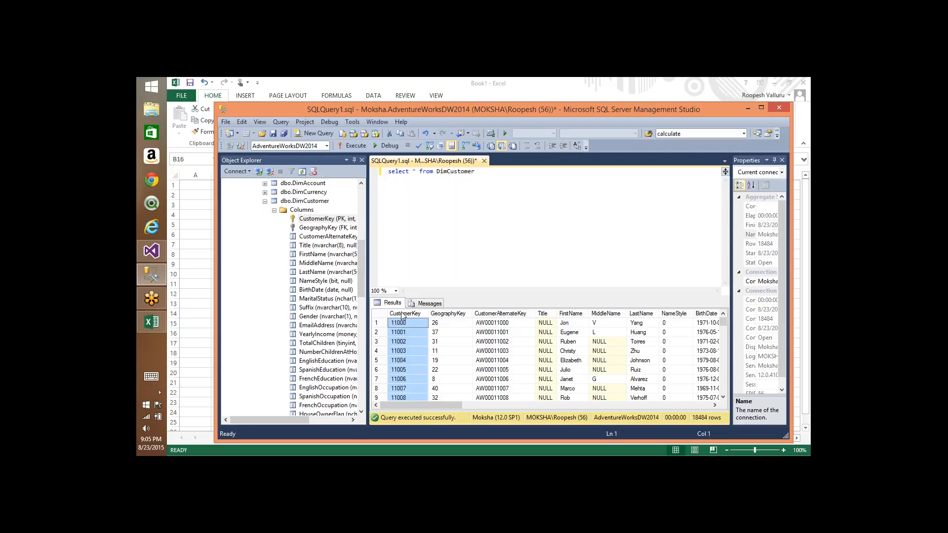
Step: Switch to the AdventureWorks_DW project in Visual Studio and close the deployment progress window
key("alt+Tab")
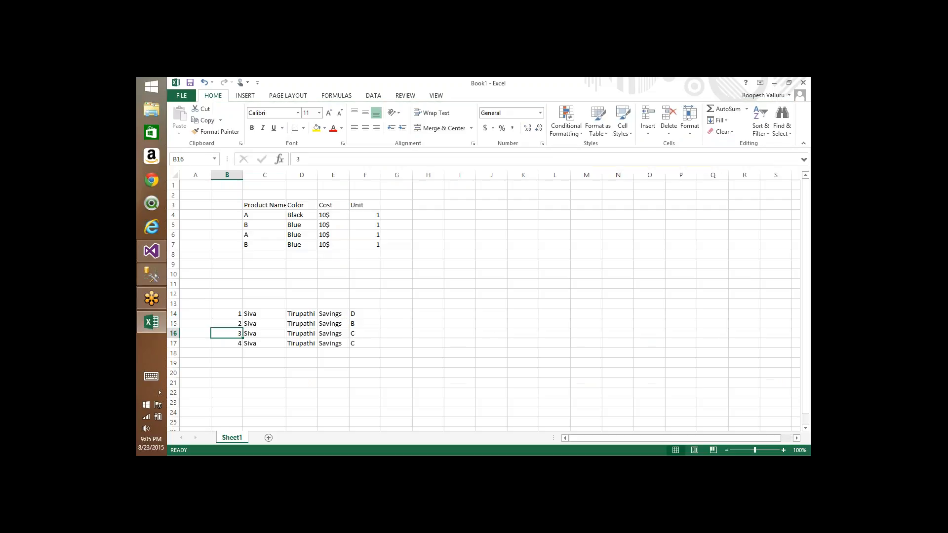
key("alt+Tab")
key("Tab")
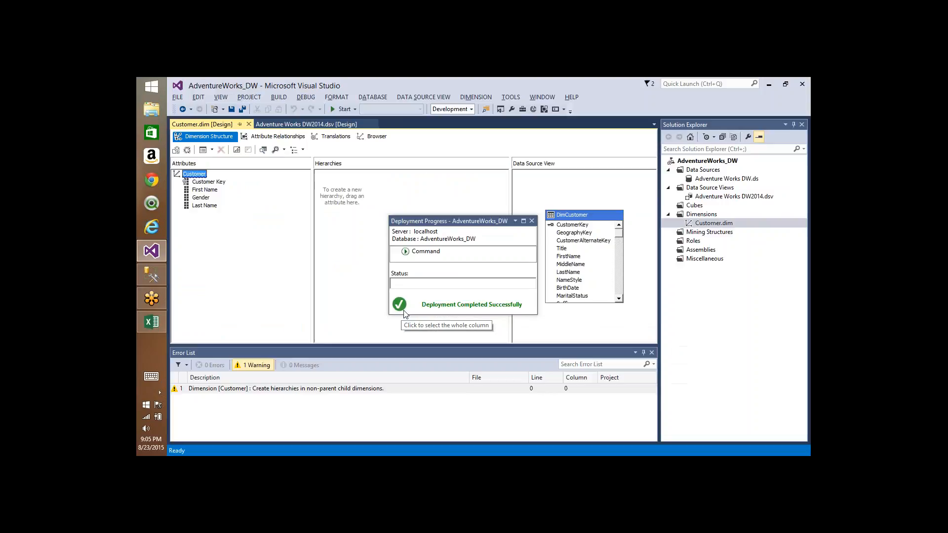
left_click(531, 221)
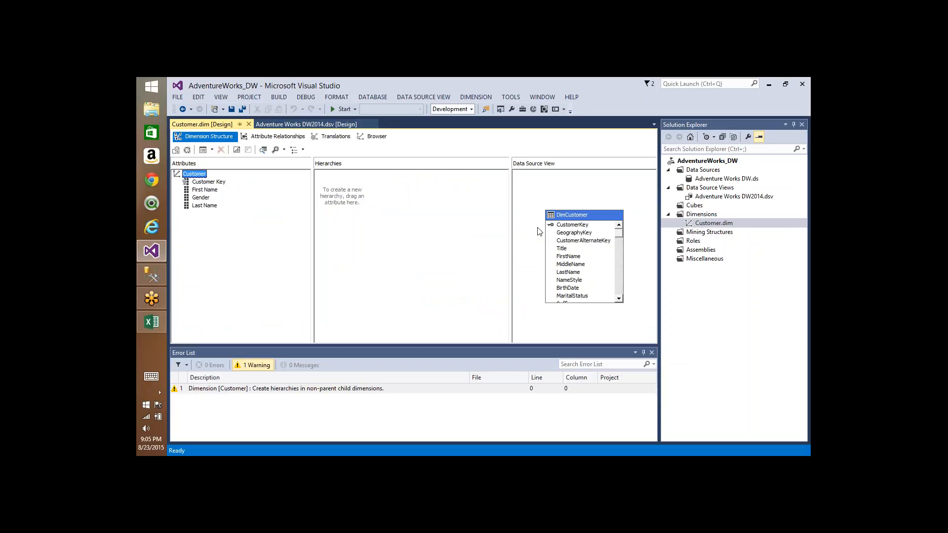
Step: Select the Customer Key attribute in the Customer dimension structure to examine it
key("alt+Tab")
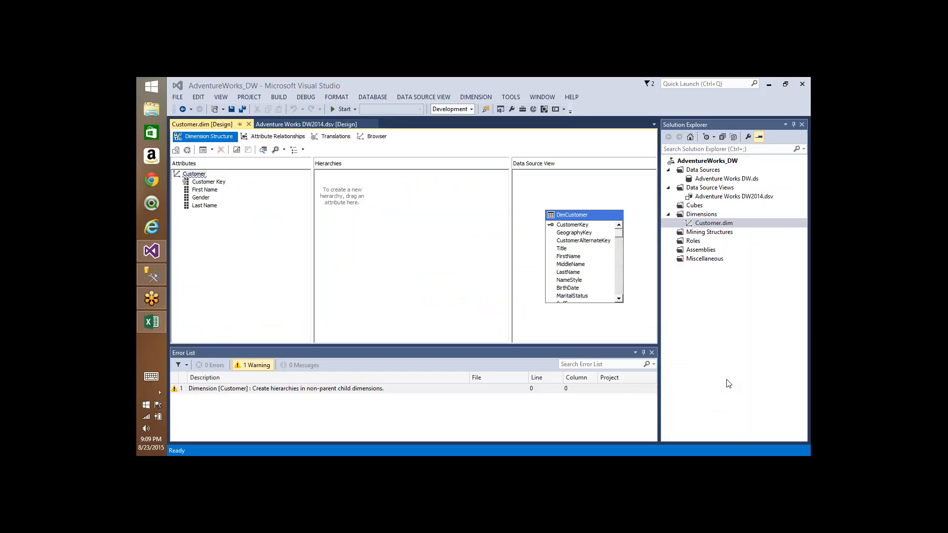
left_click(226, 182)
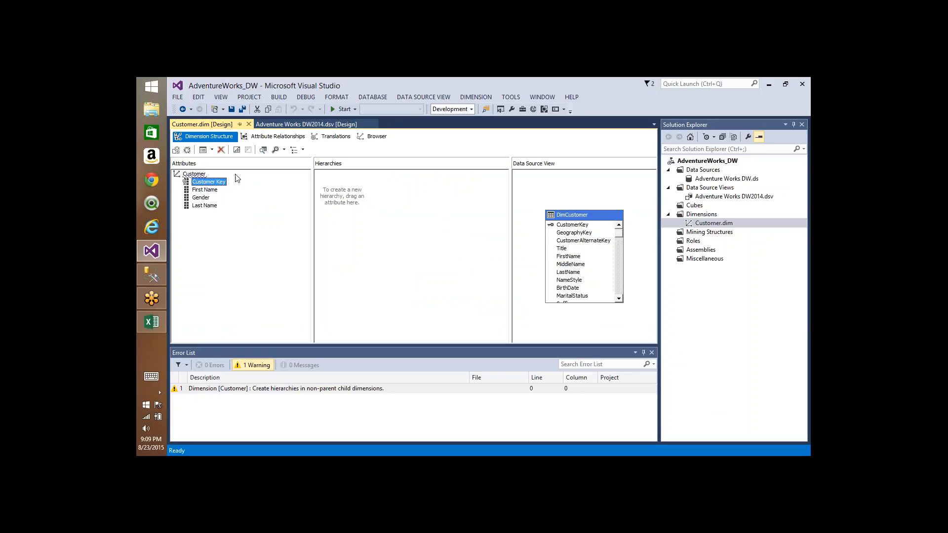
mouse_move(236, 175)
left_click(709, 218)
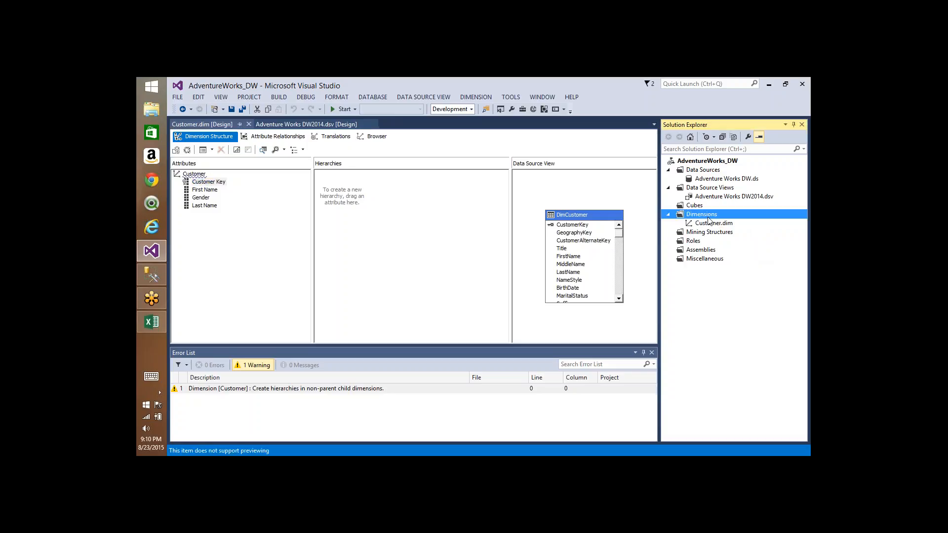
right_click(709, 219)
left_click(635, 224)
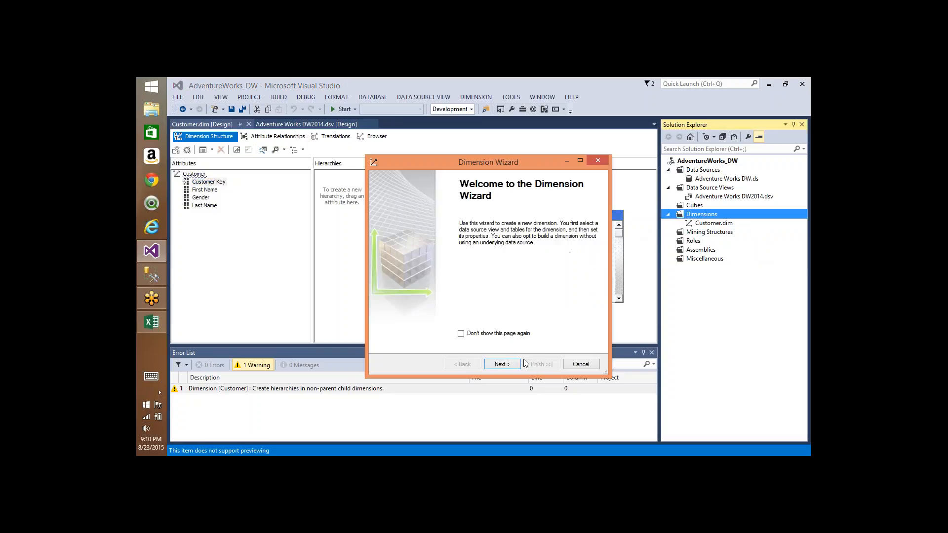
left_click(503, 364)
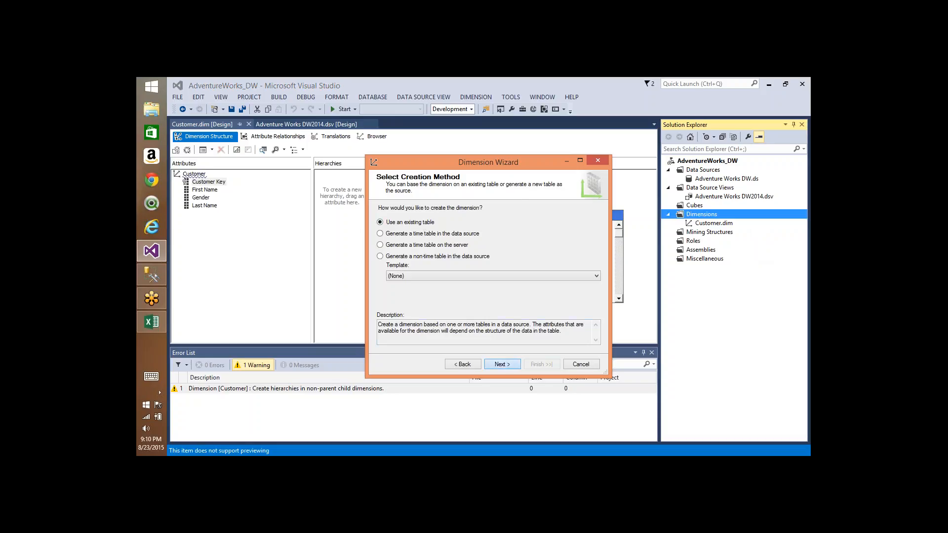
left_click(514, 363)
left_click(412, 242)
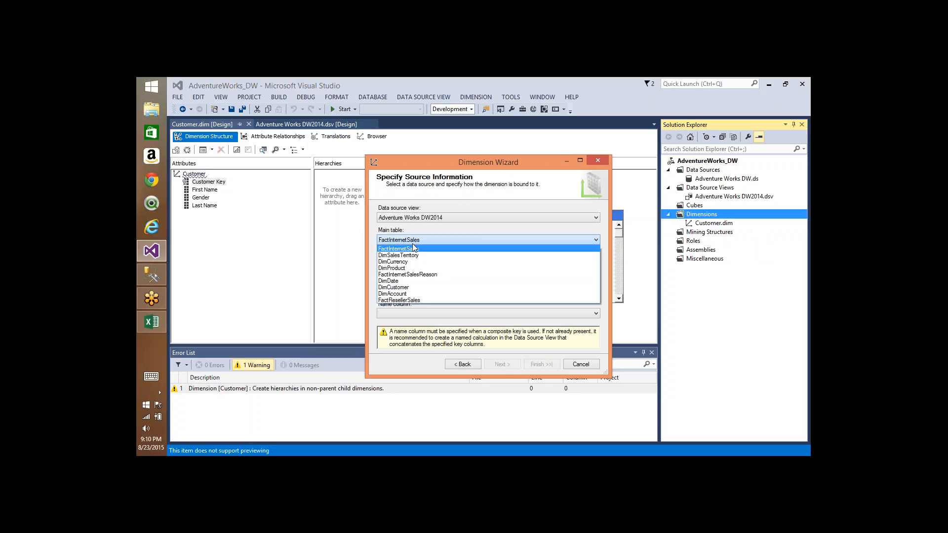
left_click(408, 269)
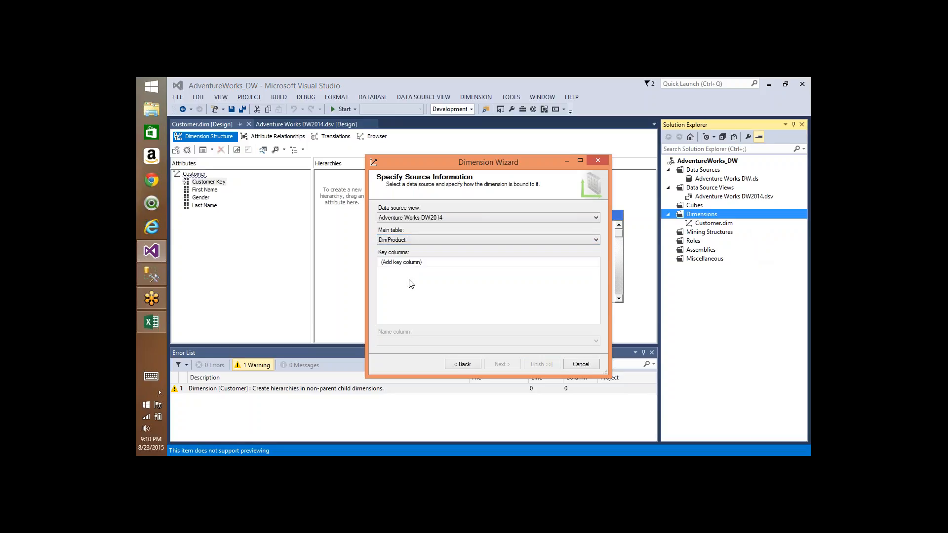
left_click(443, 265)
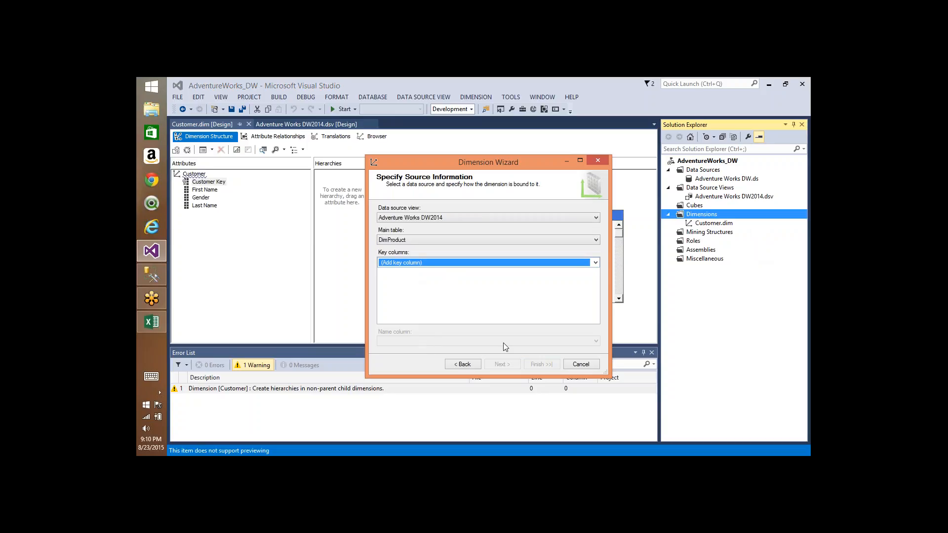
left_click(580, 365)
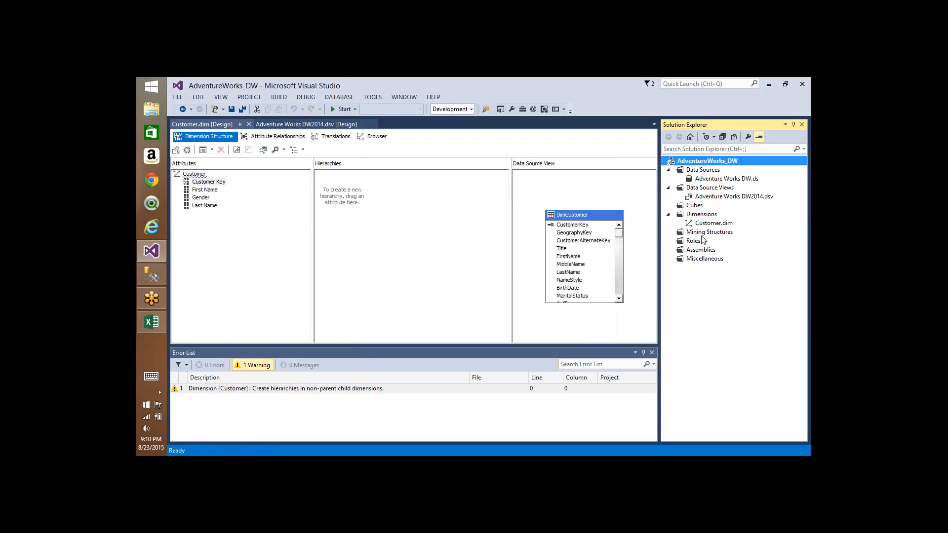
Step: Open the Adventure Works DW2014 data source view and set ProductKey as the logical primary key of DimProduct
double_click(703, 196)
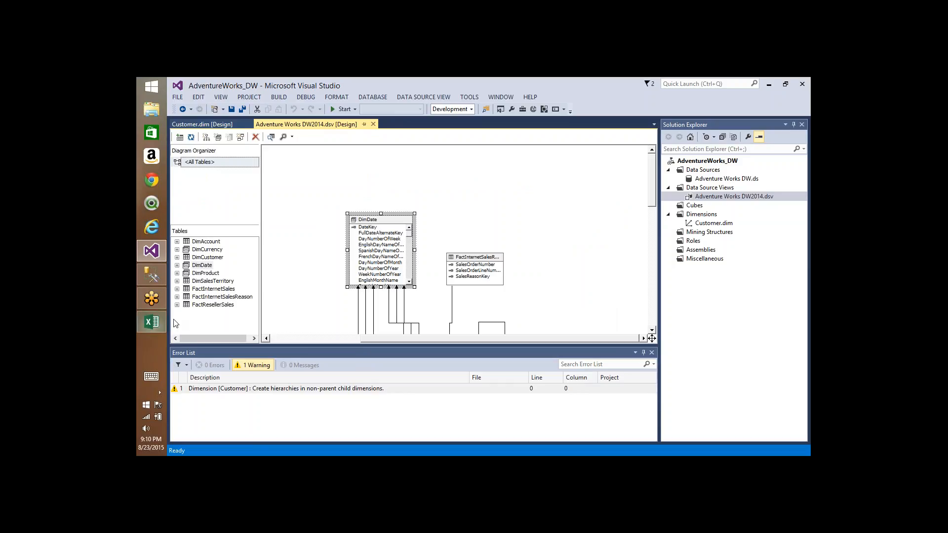
left_click(206, 273)
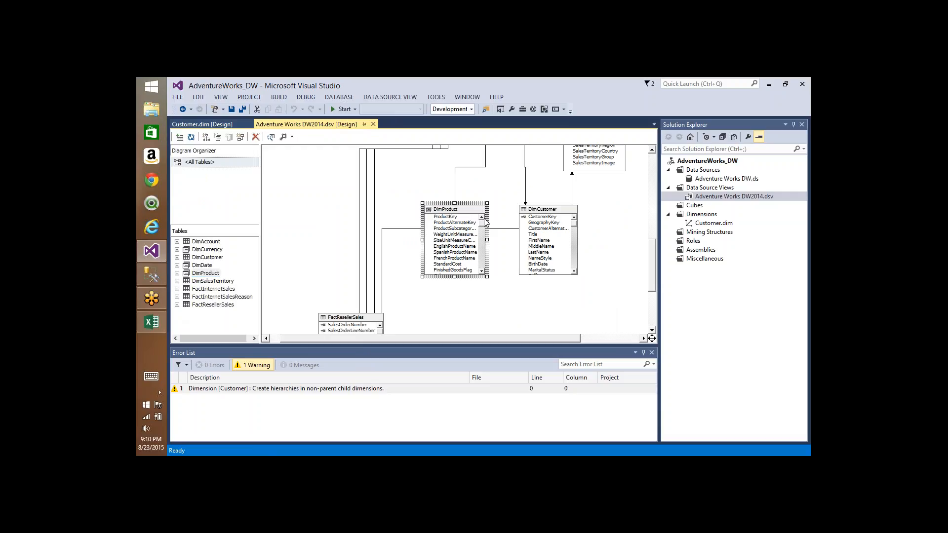
left_click(450, 217)
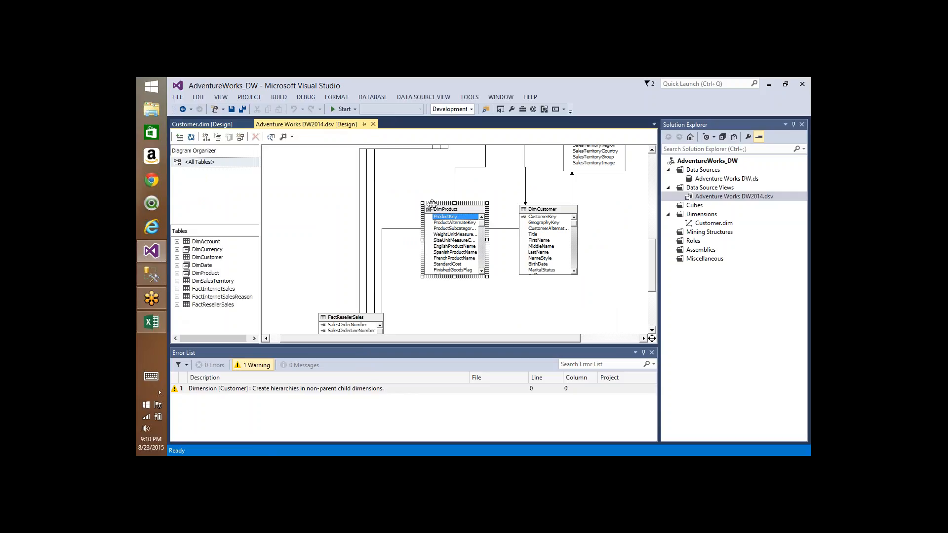
right_click(452, 217)
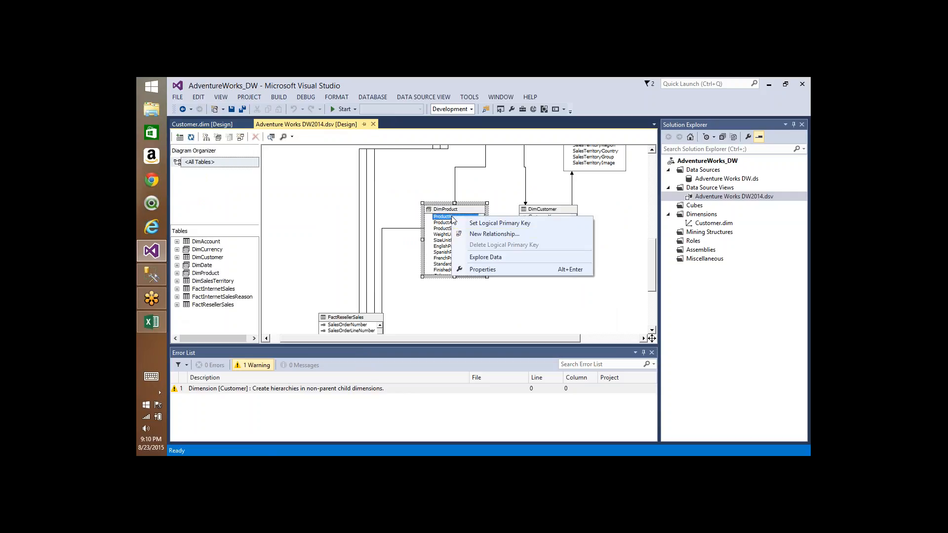
left_click(497, 223)
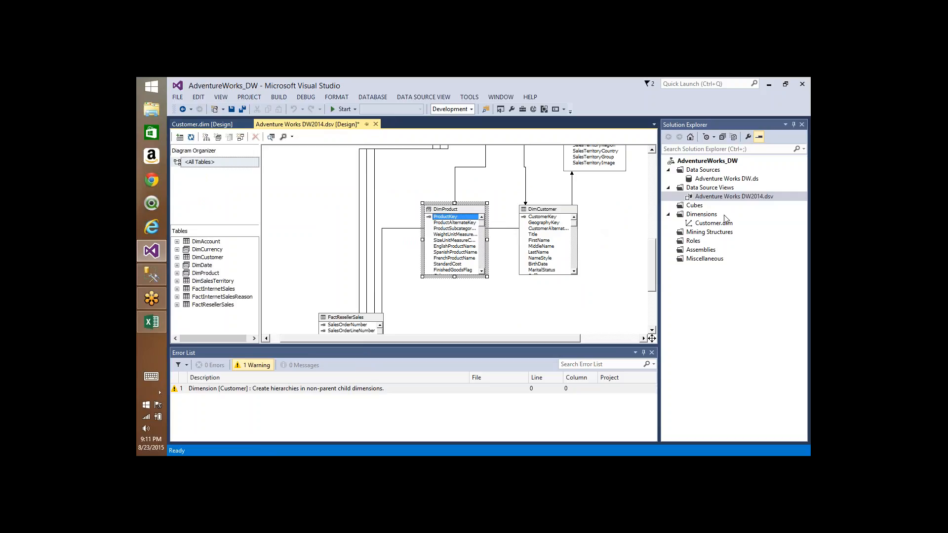
Step: Start a new dimension based on an existing table, using DimProduct as its main table
right_click(706, 215)
left_click(657, 225)
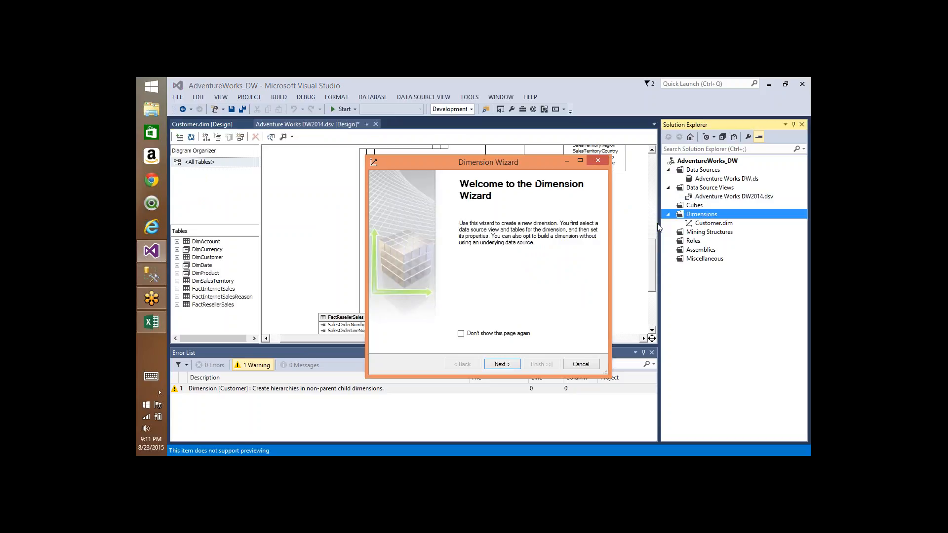
left_click(502, 364)
left_click(502, 364)
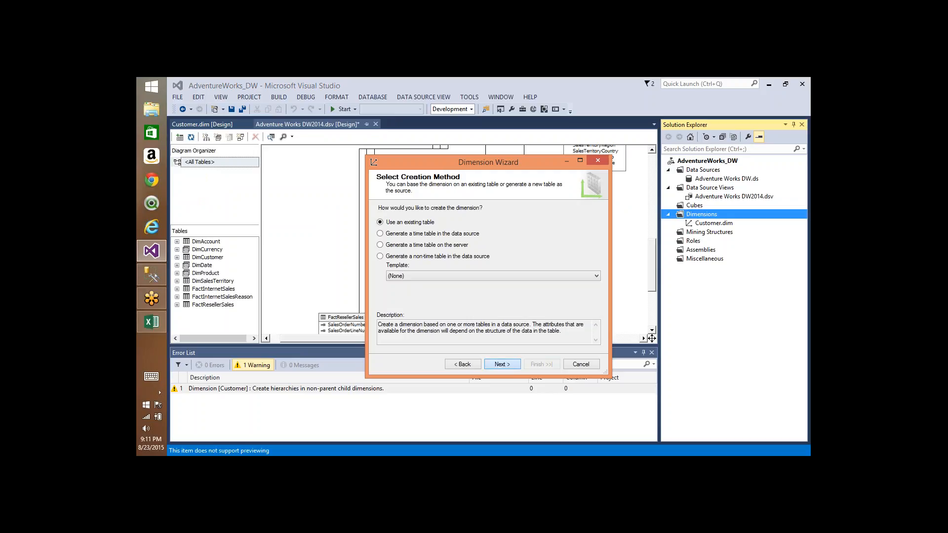
left_click(430, 240)
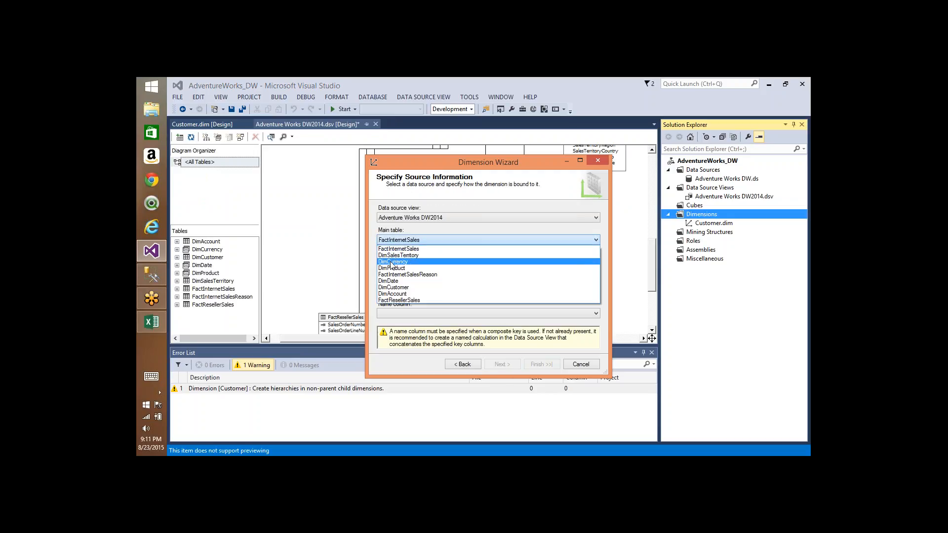
left_click(395, 268)
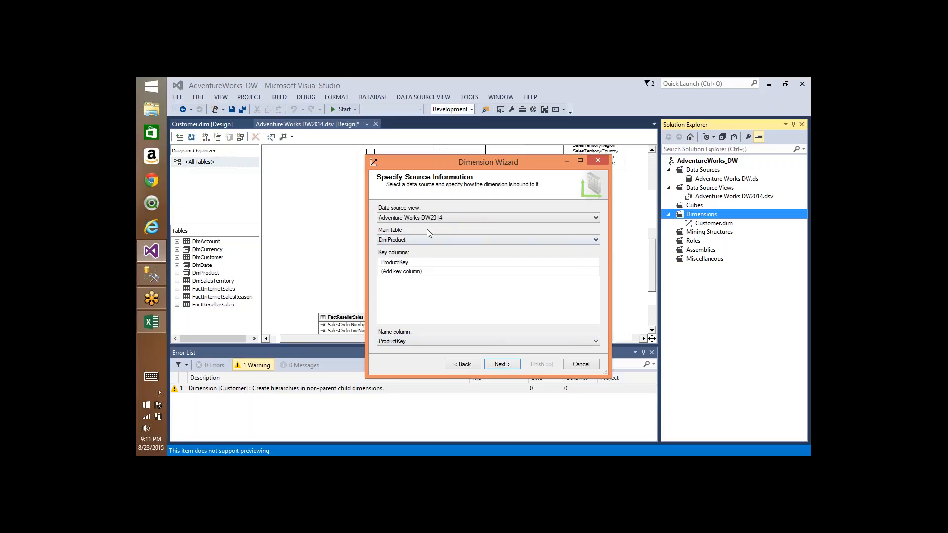
Step: Add ProductAlternateKey and ProductSubcategoryKey as additional key columns for the new dimension
left_click(419, 273)
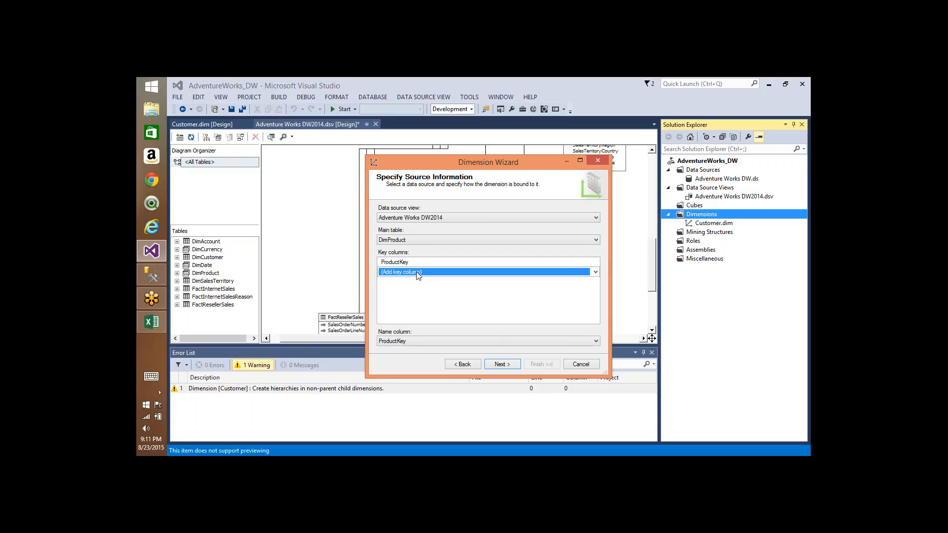
left_click(595, 272)
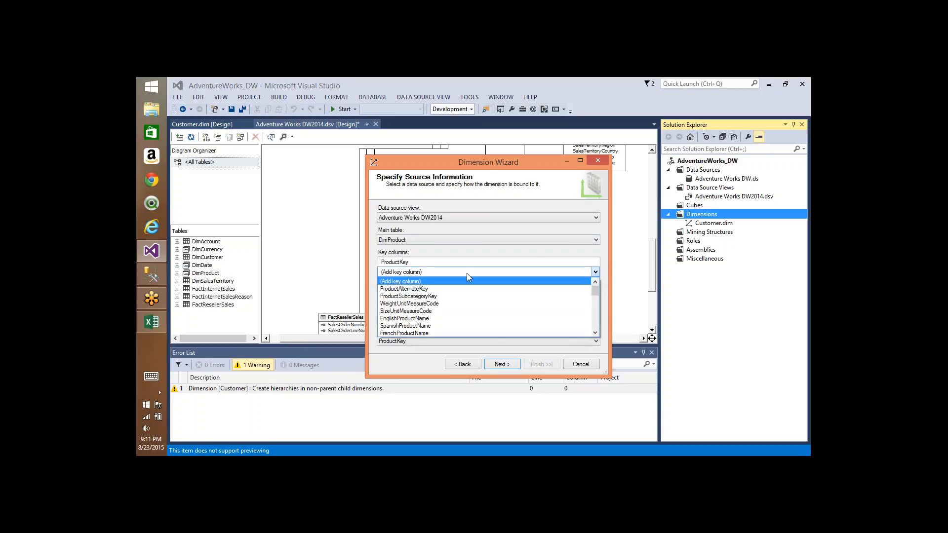
left_click(441, 290)
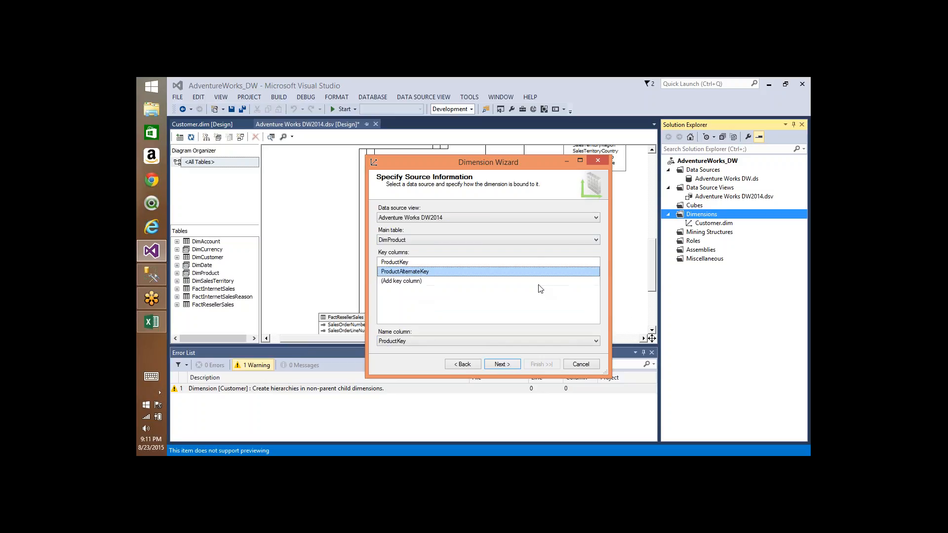
left_click(556, 280)
left_click(543, 282)
left_click(451, 298)
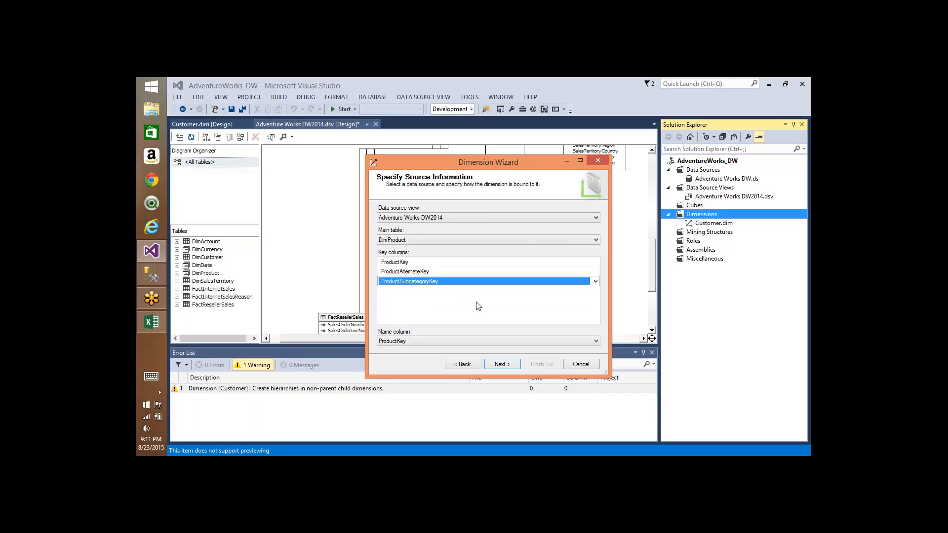
left_click(448, 304)
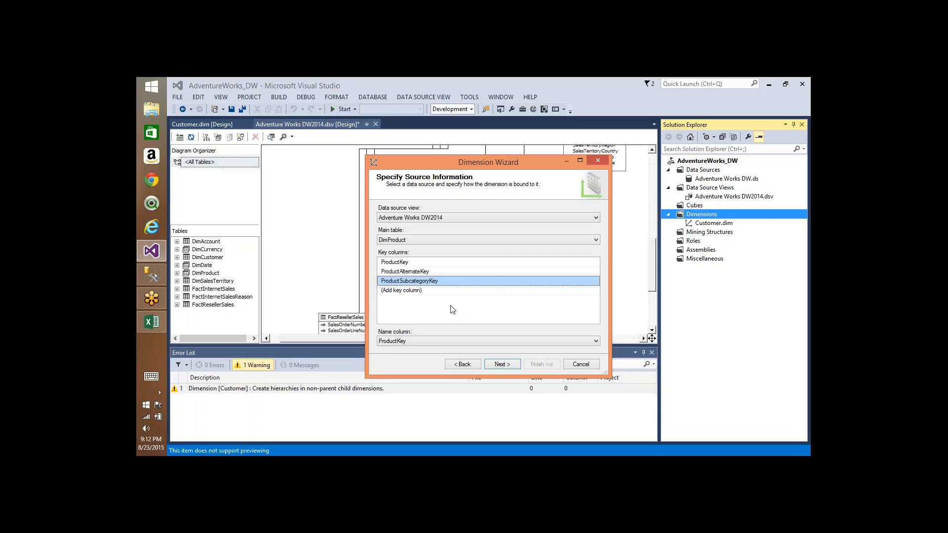
left_click(435, 341)
left_click(434, 341)
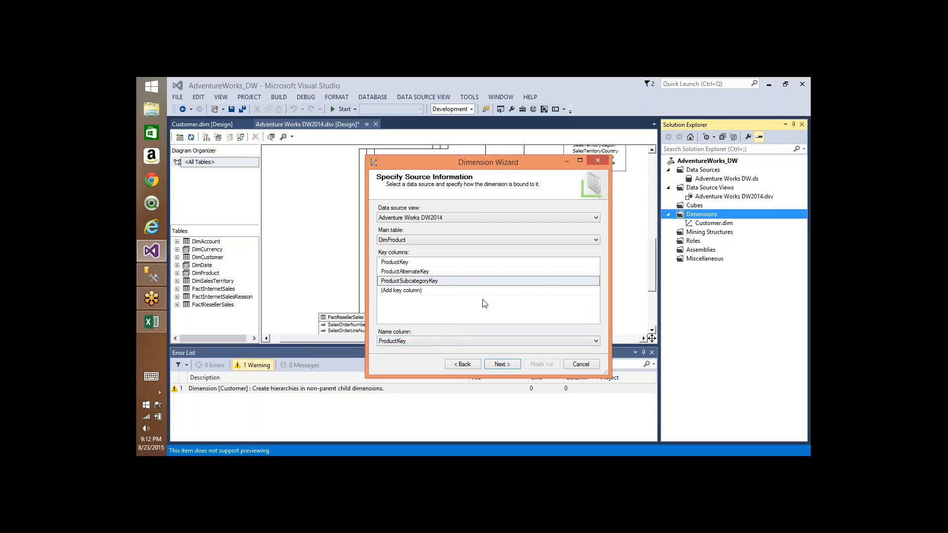
Step: Remove ProductSubcategoryKey and ProductAlternateKey from the key columns, leaving only ProductKey, and proceed to the dimension attribute selection
left_click(500, 281)
left_click(499, 282)
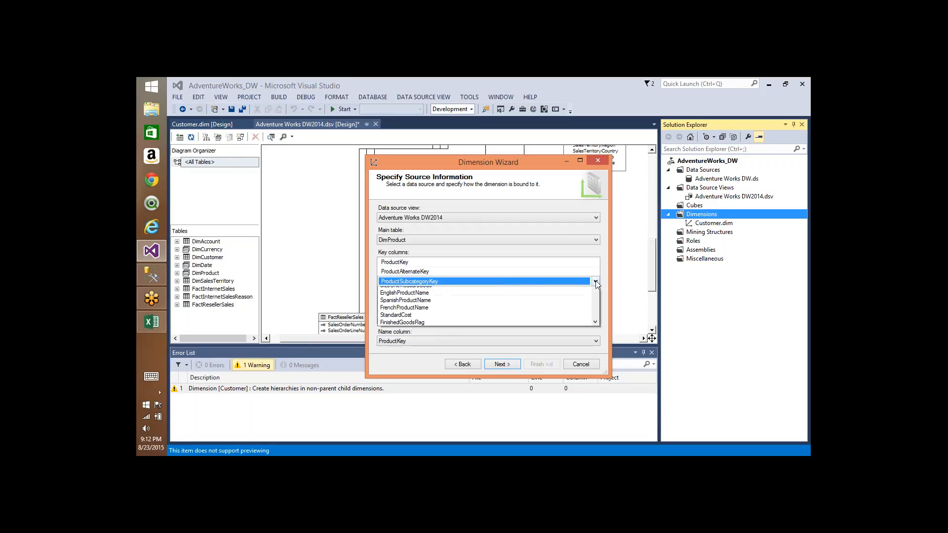
left_click(432, 291)
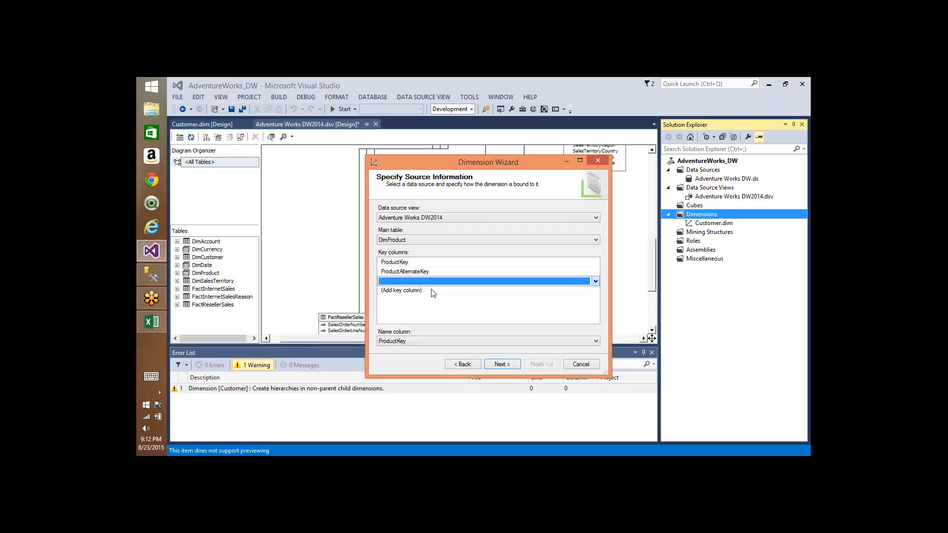
left_click(469, 271)
left_click(567, 273)
left_click(595, 272)
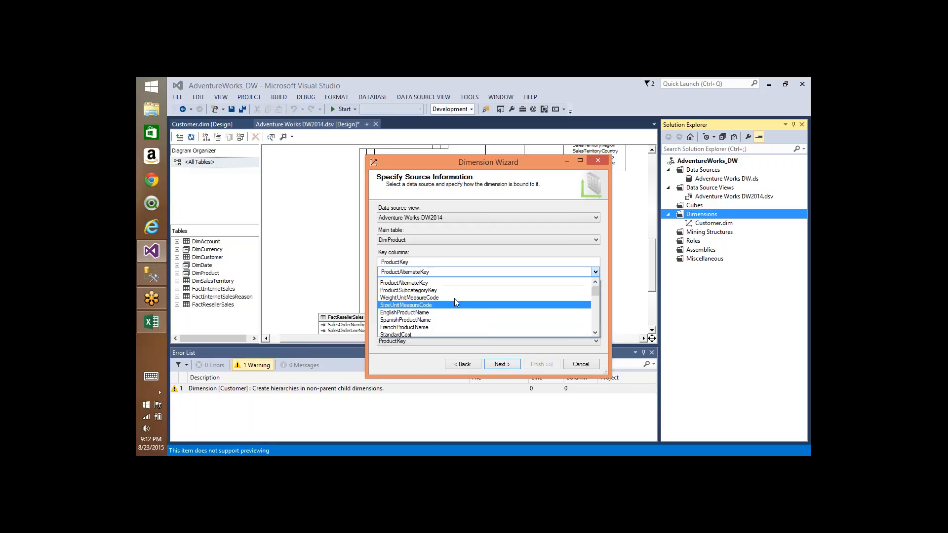
left_click(432, 281)
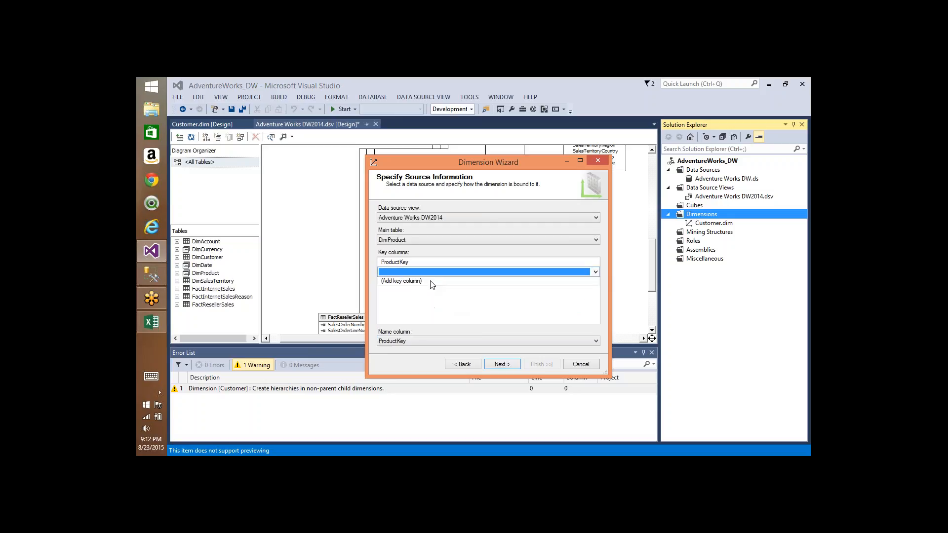
left_click(484, 298)
left_click(501, 365)
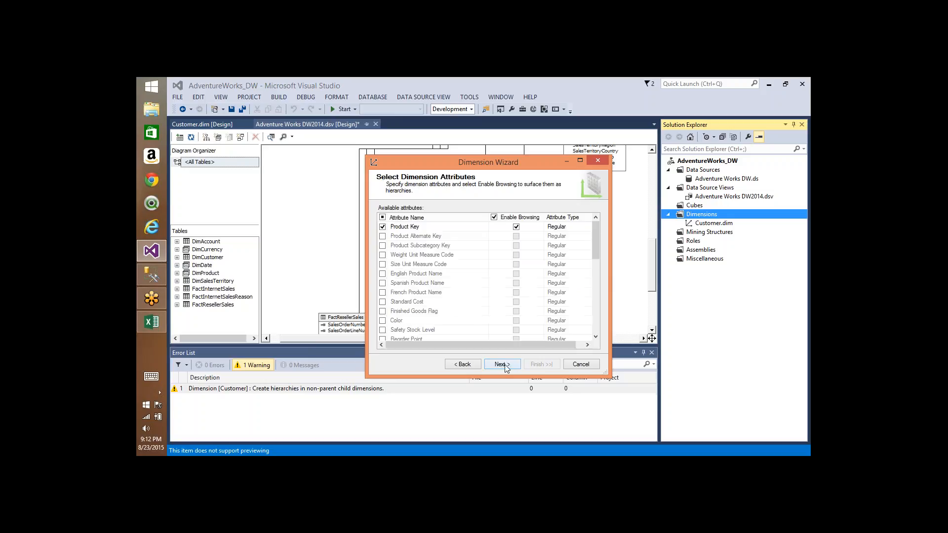
Step: Include all available attributes with browsing enabled and finish creating the dimension under the name Product
left_click(382, 217)
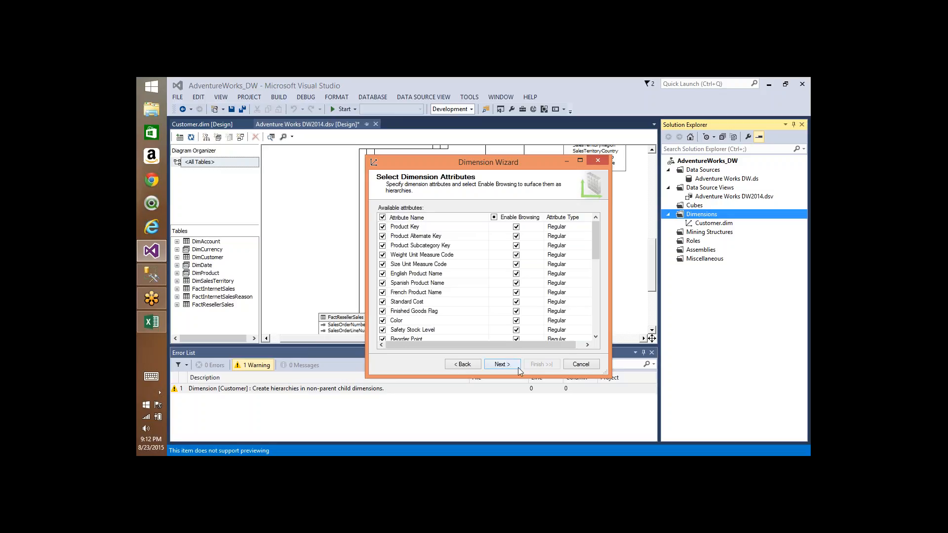
left_click(511, 367)
double_click(384, 218)
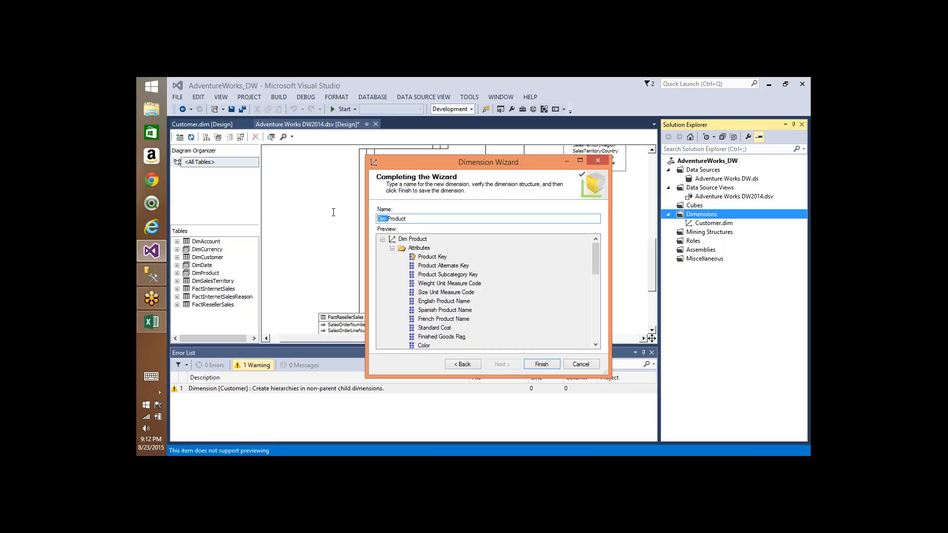
key("BackSpace")
left_click(542, 365)
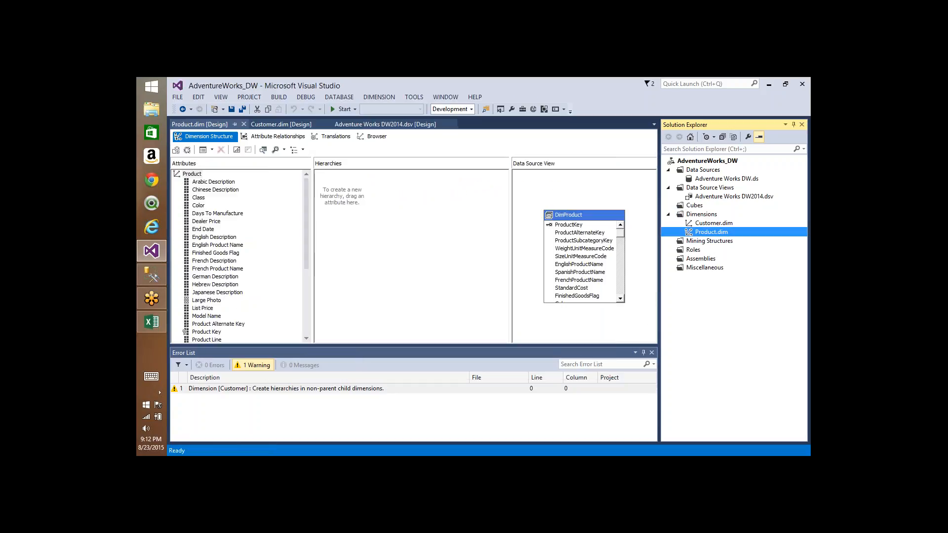
Step: Examine the DimProduct table and the attribute list of the Product dimension, from Arabic Description to French Product Name
left_click(569, 216)
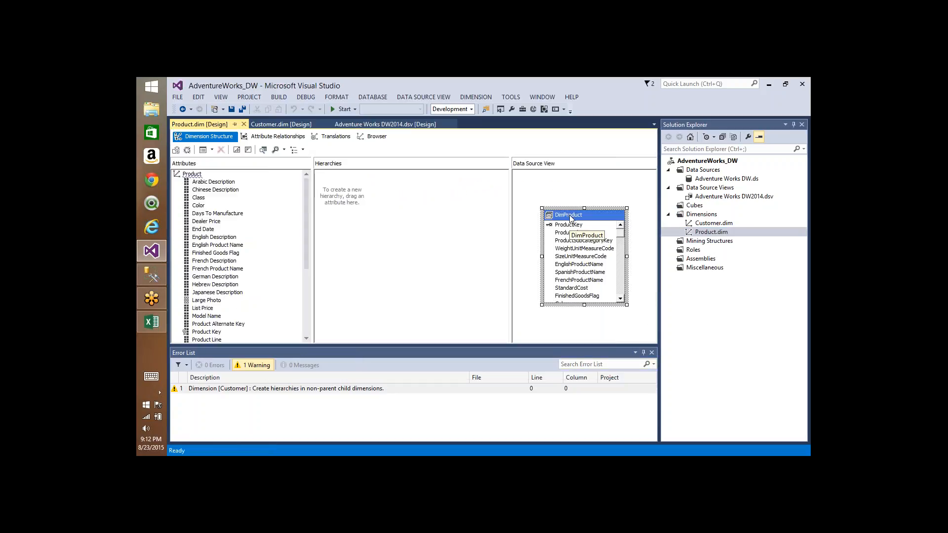
left_click(194, 175)
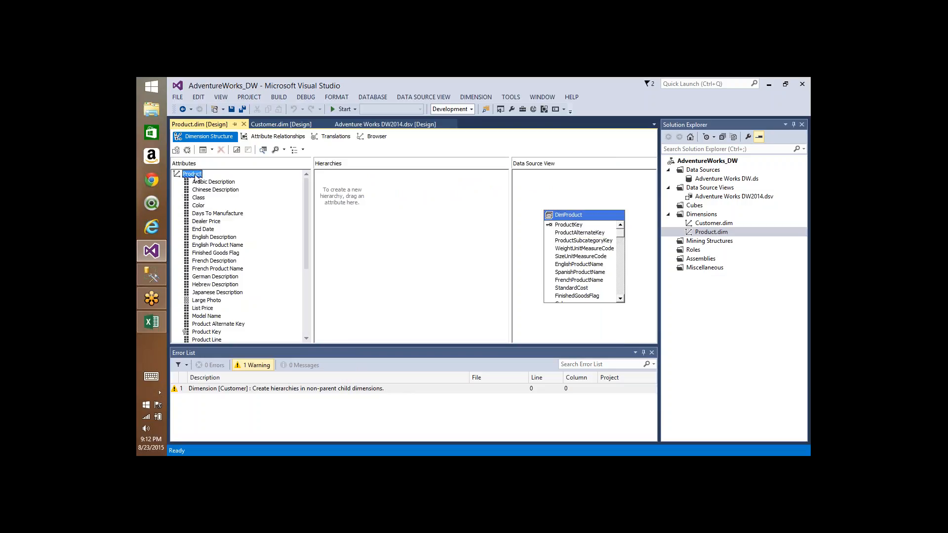
left_click(214, 184)
left_click(208, 189)
left_click(200, 199)
left_click(200, 215)
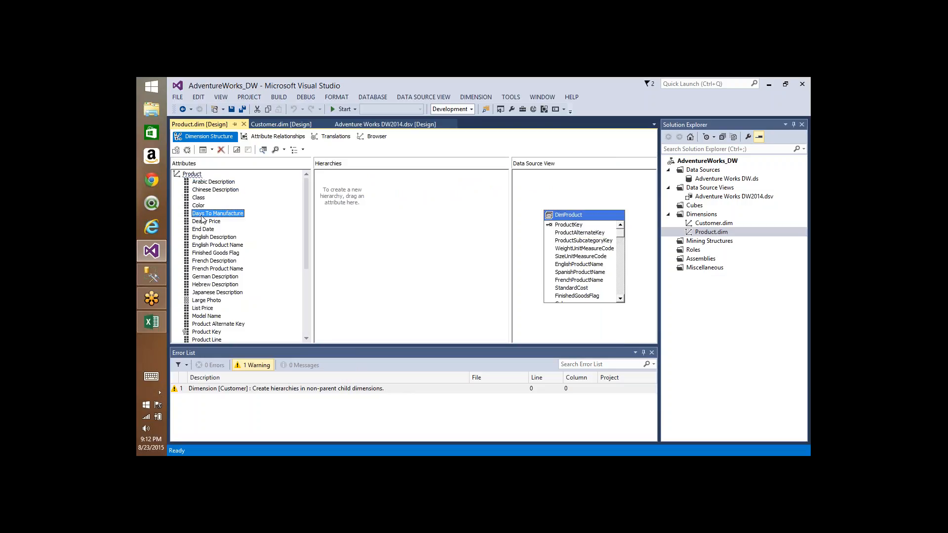
left_click(212, 238)
left_click(210, 269)
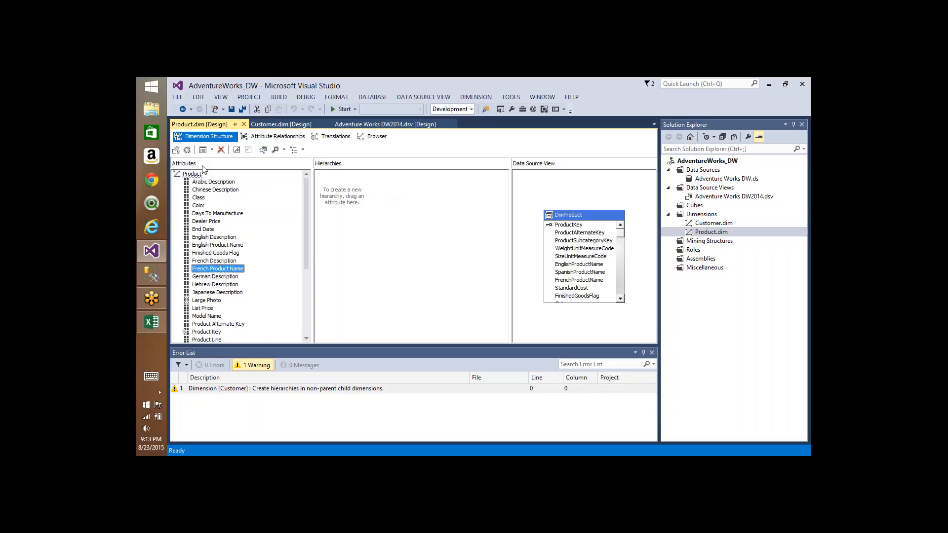
left_click(254, 106)
mouse_move(490, 140)
left_mouse_down()
mouse_move(414, 212)
mouse_move(531, 205)
mouse_move(463, 142)
left_mouse_up()
mouse_move(456, 210)
left_mouse_down()
mouse_move(353, 298)
mouse_move(402, 246)
left_mouse_up()
mouse_move(456, 211)
left_mouse_down()
mouse_move(567, 316)
mouse_move(553, 259)
left_mouse_up()
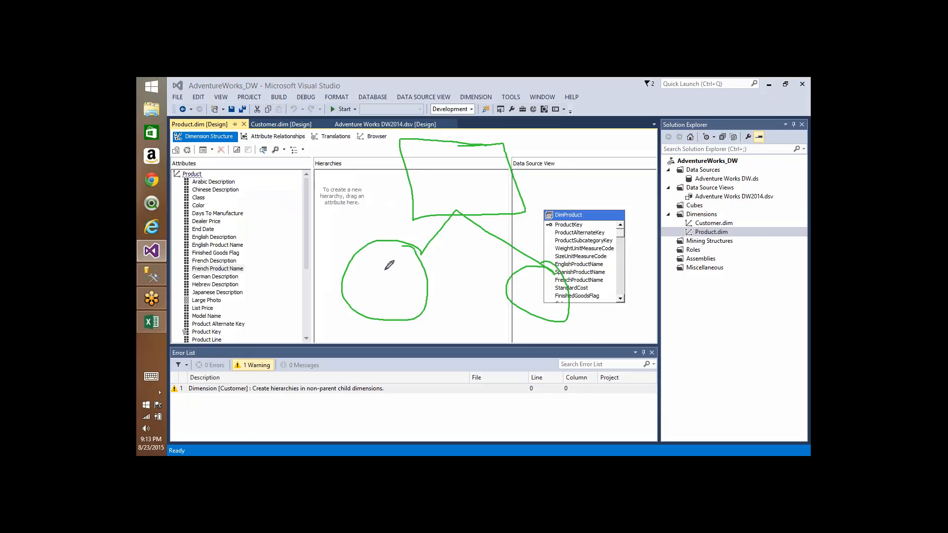
mouse_move(378, 262)
left_mouse_down()
mouse_move(377, 290)
mouse_move(393, 264)
mouse_move(389, 278)
left_mouse_up()
left_click_drag(532, 273, 556, 303)
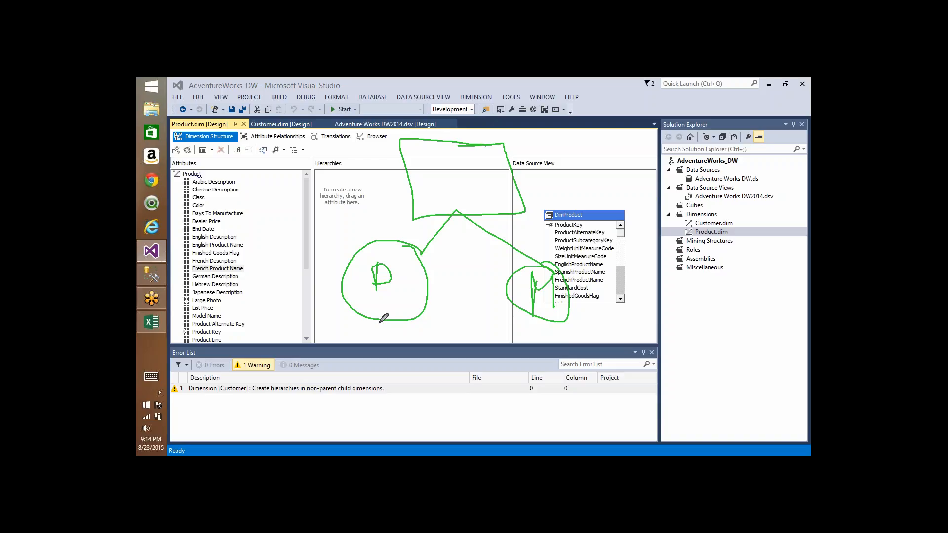
mouse_move(377, 318)
left_mouse_down()
mouse_move(347, 329)
mouse_move(316, 360)
mouse_move(402, 380)
left_mouse_up()
left_click_drag(370, 321, 449, 370)
left_click_drag(305, 352, 322, 360)
left_click_drag(398, 379, 395, 372)
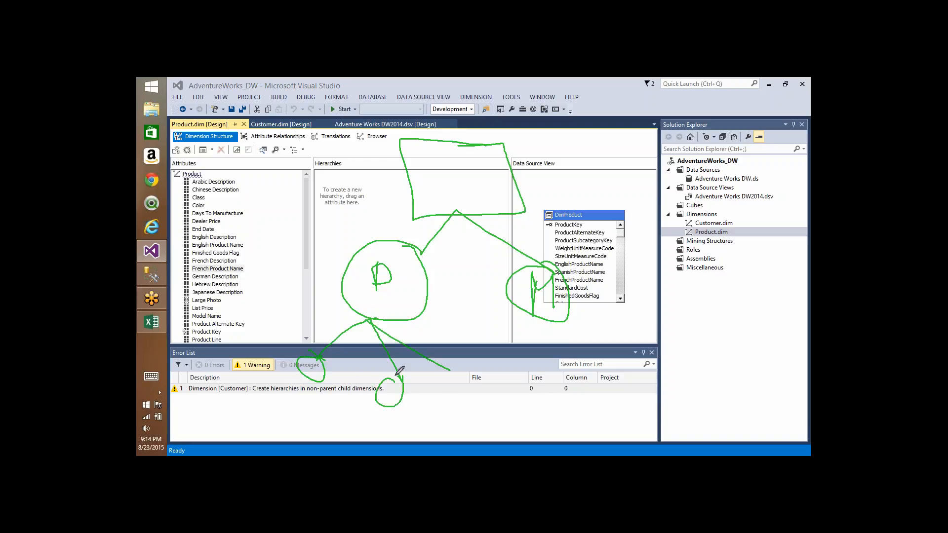
left_click_drag(456, 370, 449, 367)
left_click_drag(383, 394, 457, 384)
left_click_drag(310, 373, 320, 373)
left_click_drag(311, 370, 324, 369)
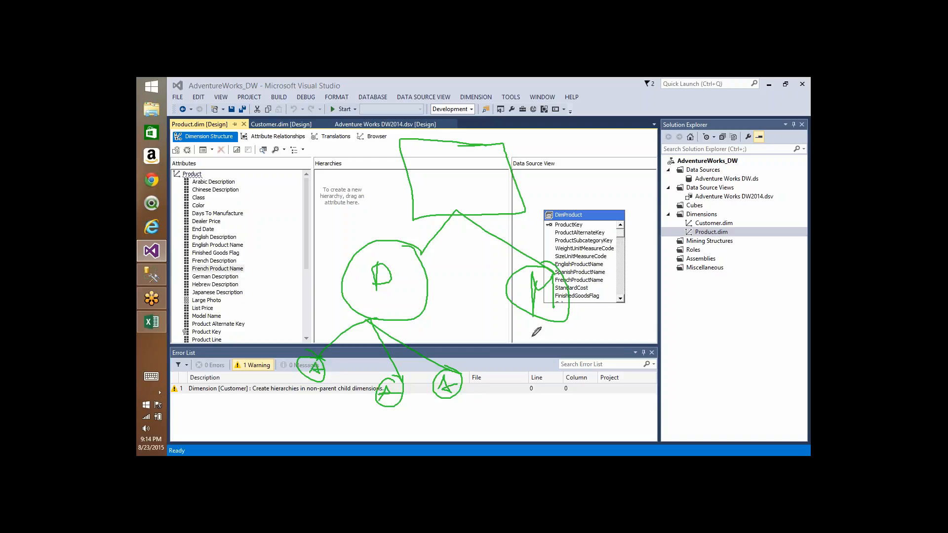
left_click_drag(543, 321, 510, 360)
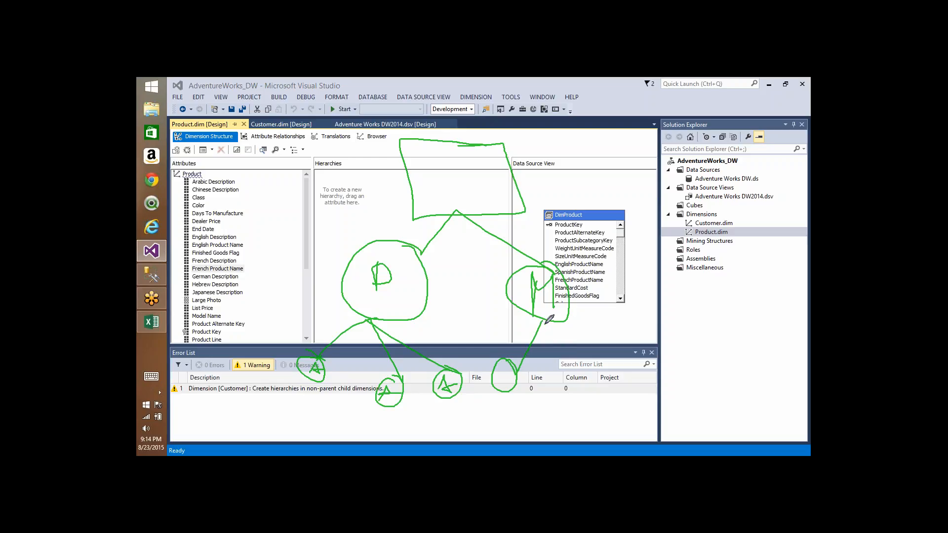
mouse_move(543, 322)
left_mouse_down()
mouse_move(561, 388)
mouse_move(554, 369)
left_mouse_up()
left_click_drag(549, 328, 664, 375)
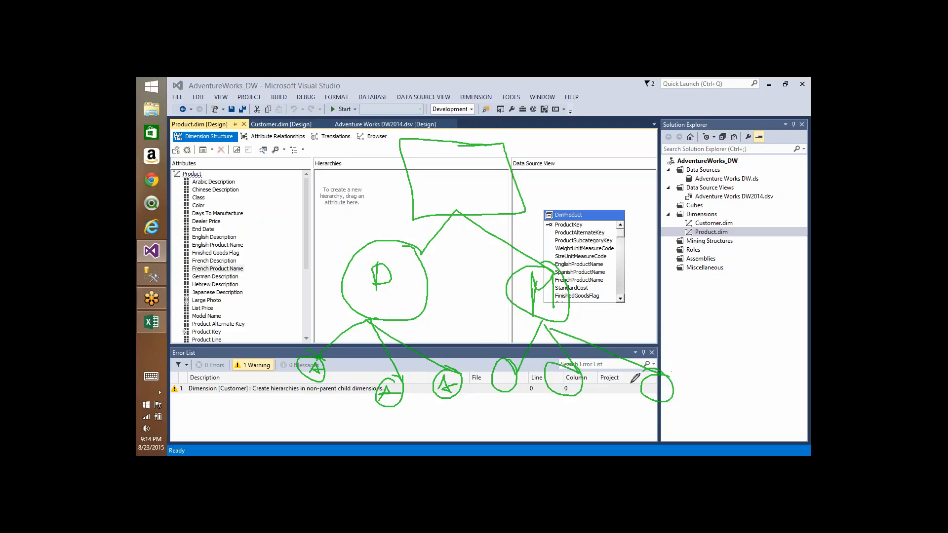
left_click_drag(562, 379, 590, 395)
mouse_move(651, 380)
left_mouse_down()
mouse_move(656, 398)
mouse_move(662, 382)
mouse_move(667, 396)
left_mouse_up()
mouse_move(503, 381)
left_mouse_down()
mouse_move(508, 366)
mouse_move(522, 368)
left_mouse_up()
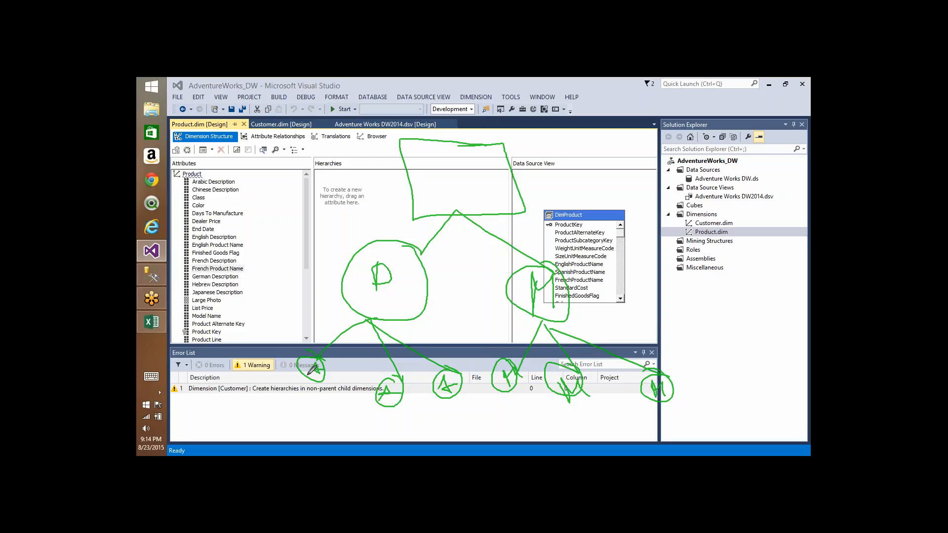
mouse_move(311, 370)
left_mouse_down()
mouse_move(280, 409)
mouse_move(390, 403)
left_mouse_up()
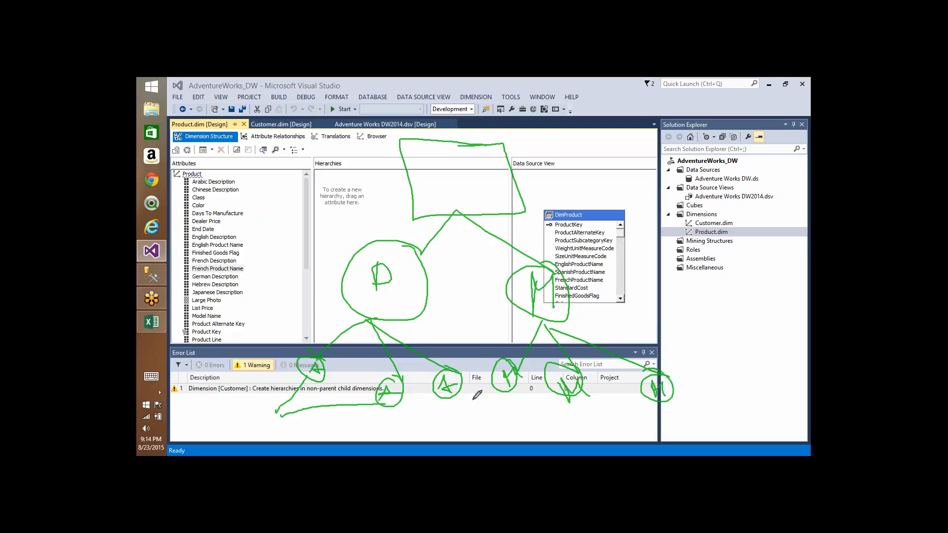
mouse_move(450, 393)
left_mouse_down()
mouse_move(249, 417)
mouse_move(286, 401)
mouse_move(275, 435)
left_mouse_up()
left_click_drag(257, 430, 290, 418)
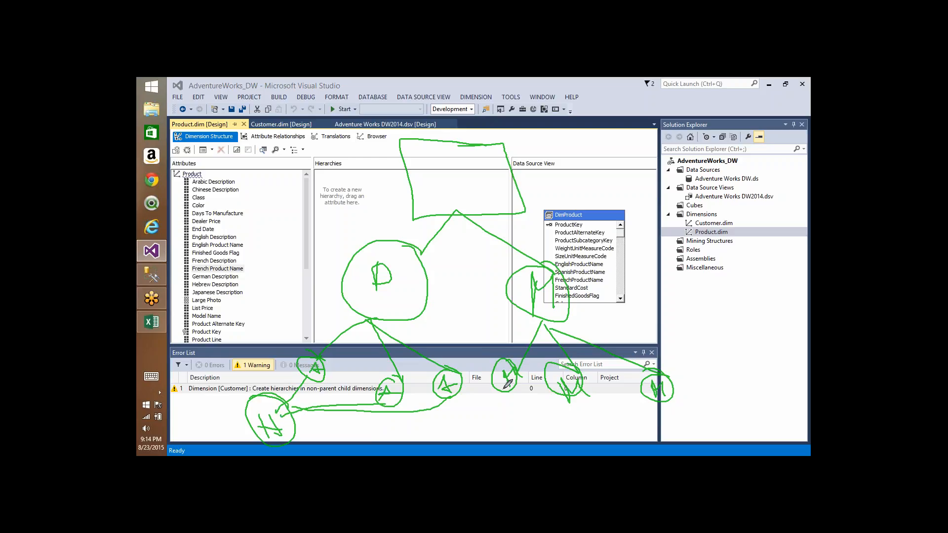
left_click_drag(530, 398, 574, 430)
left_click_drag(577, 392, 581, 427)
mouse_move(647, 395)
left_mouse_down()
mouse_move(571, 434)
mouse_move(541, 434)
mouse_move(625, 420)
mouse_move(588, 412)
mouse_move(595, 443)
mouse_move(603, 429)
mouse_move(609, 443)
mouse_move(619, 431)
left_mouse_up()
left_click_drag(454, 169, 502, 150)
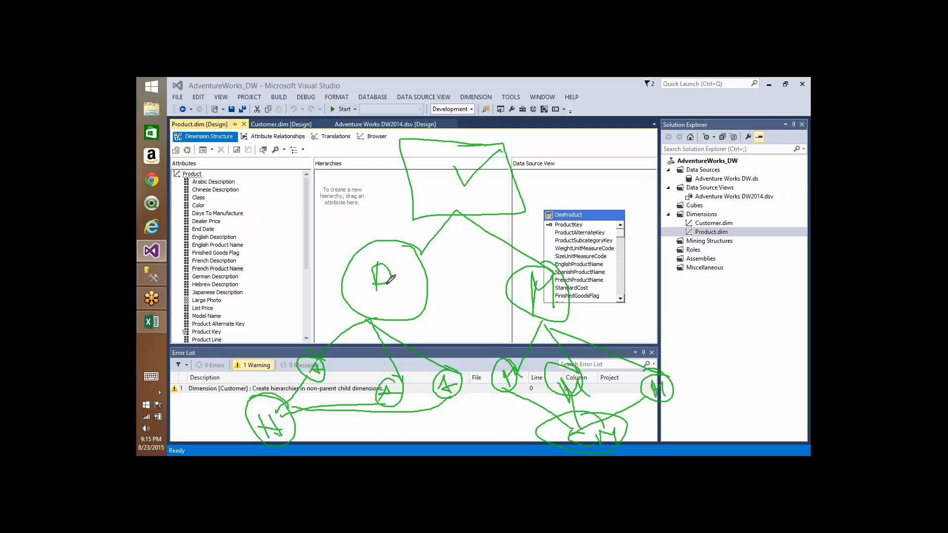
left_click_drag(367, 304, 392, 300)
left_click_drag(682, 411, 618, 428)
left_click_drag(645, 399, 654, 443)
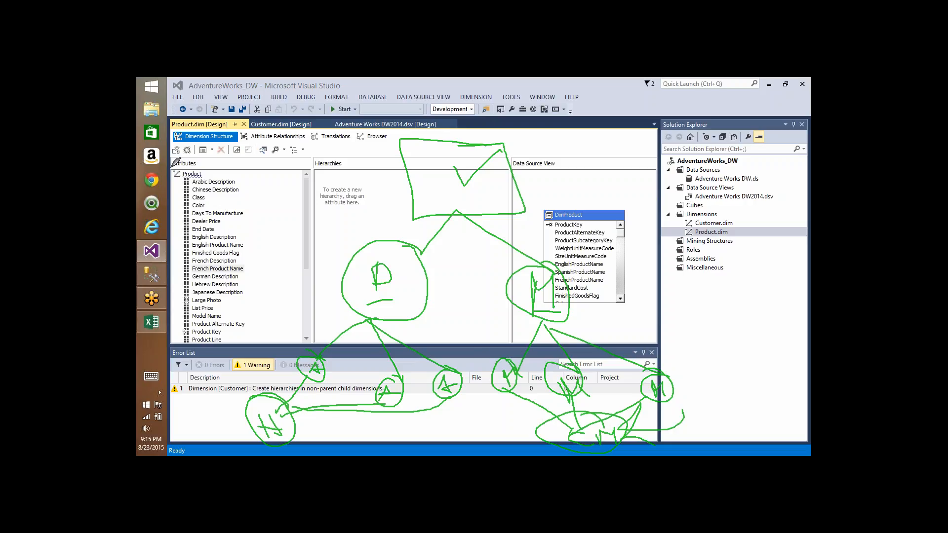
mouse_move(171, 169)
left_mouse_down()
mouse_move(292, 171)
mouse_move(296, 340)
mouse_move(182, 289)
mouse_move(176, 197)
left_mouse_up()
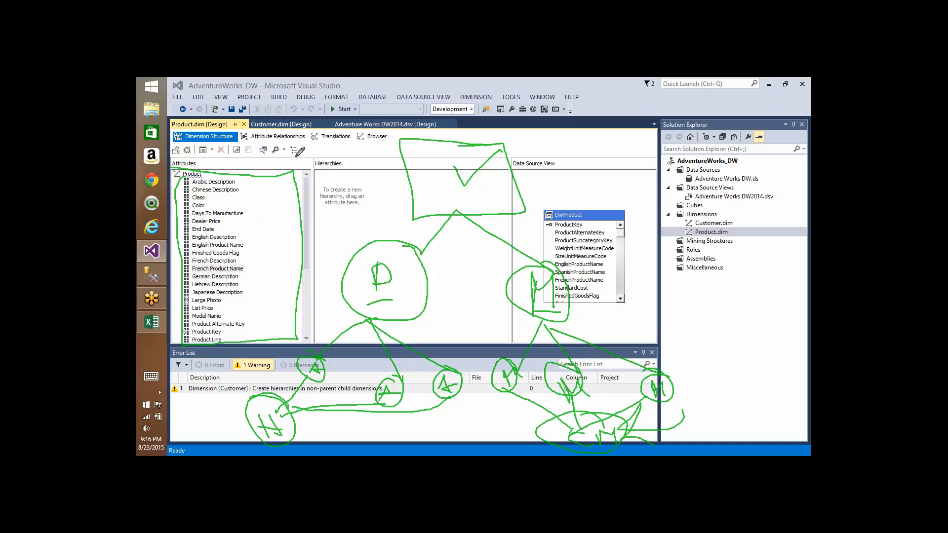
left_click(342, 89)
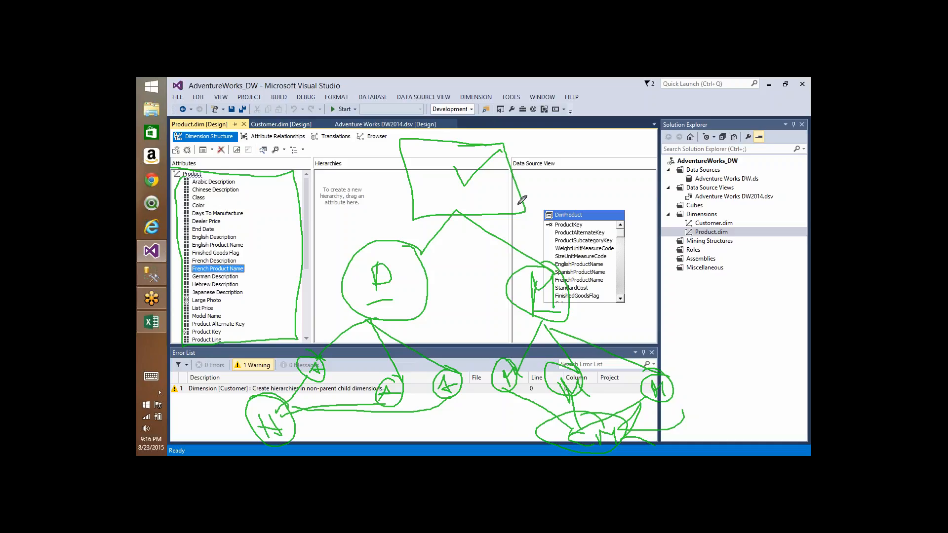
left_click(712, 404)
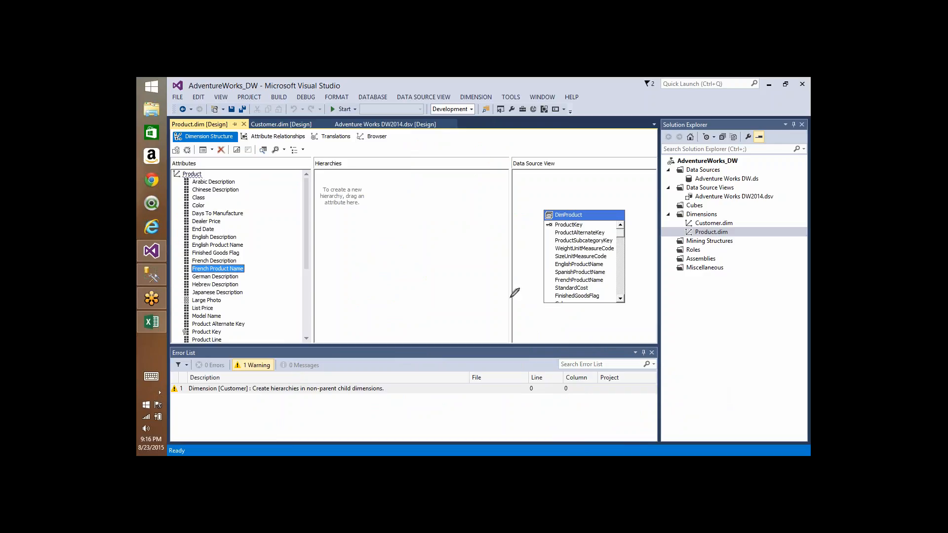
left_click(520, 284)
Step: Check the key and name columns offered for a new dimension based on the existing DimProduct table, and cancel the wizard
right_click(708, 215)
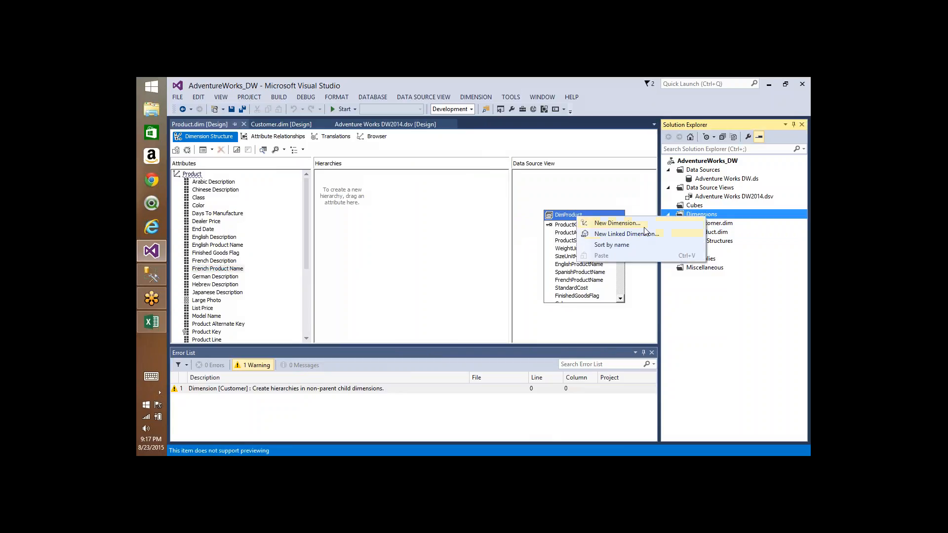
left_click(617, 222)
left_click(506, 364)
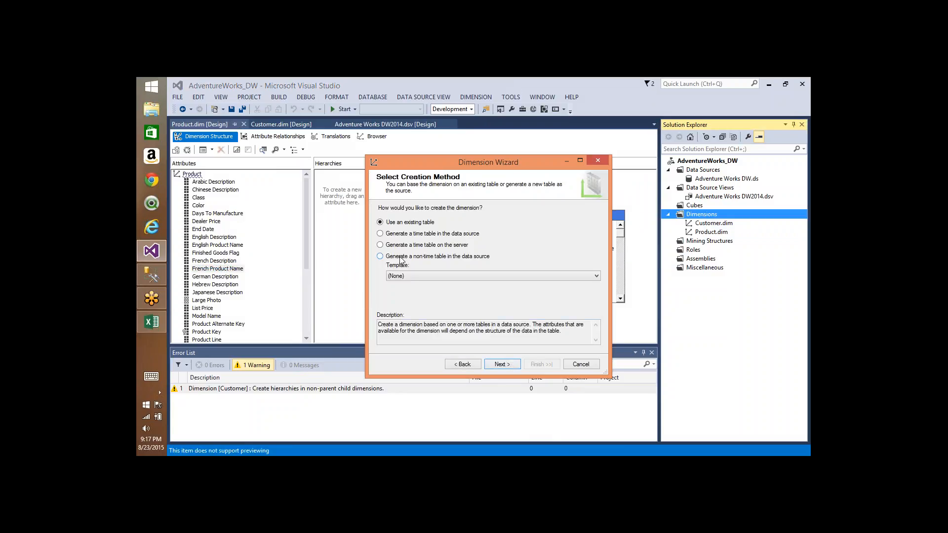
left_click(502, 364)
left_click(409, 240)
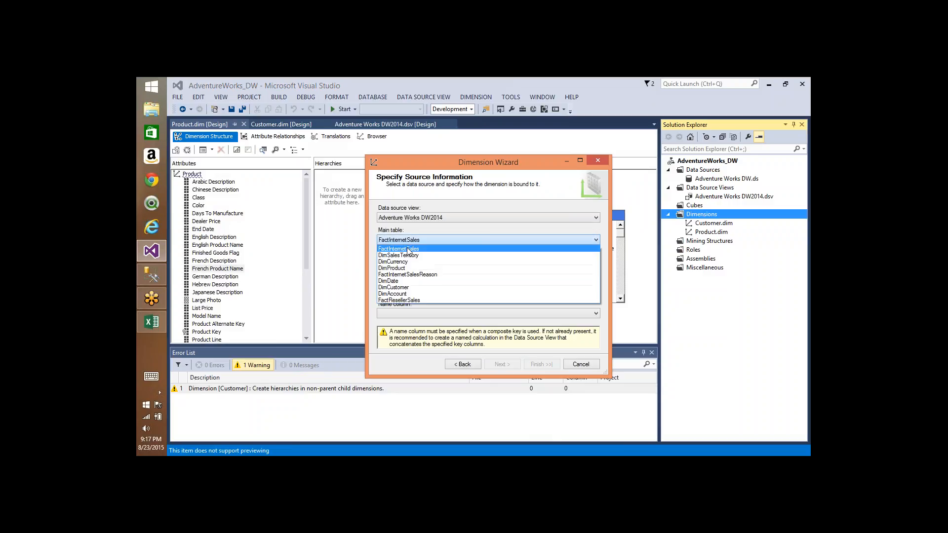
left_click(397, 268)
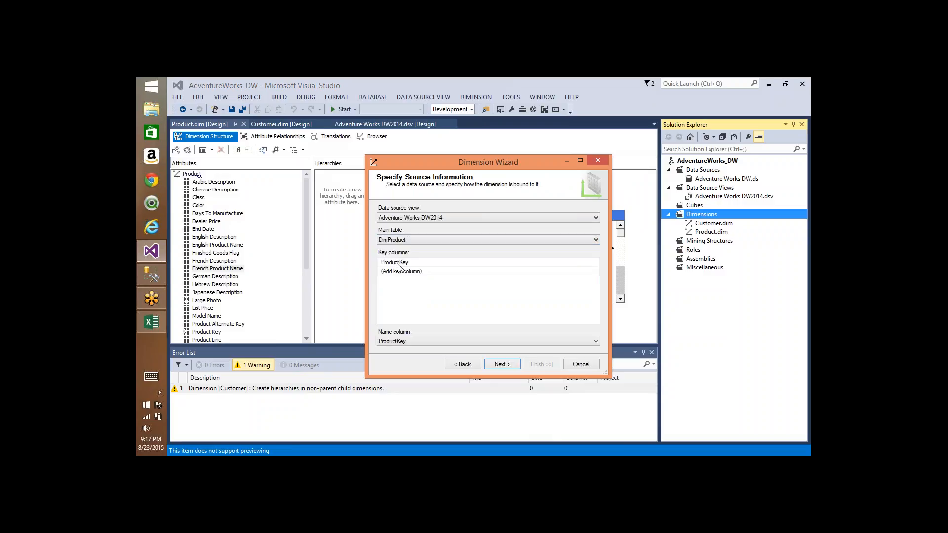
left_click(398, 263)
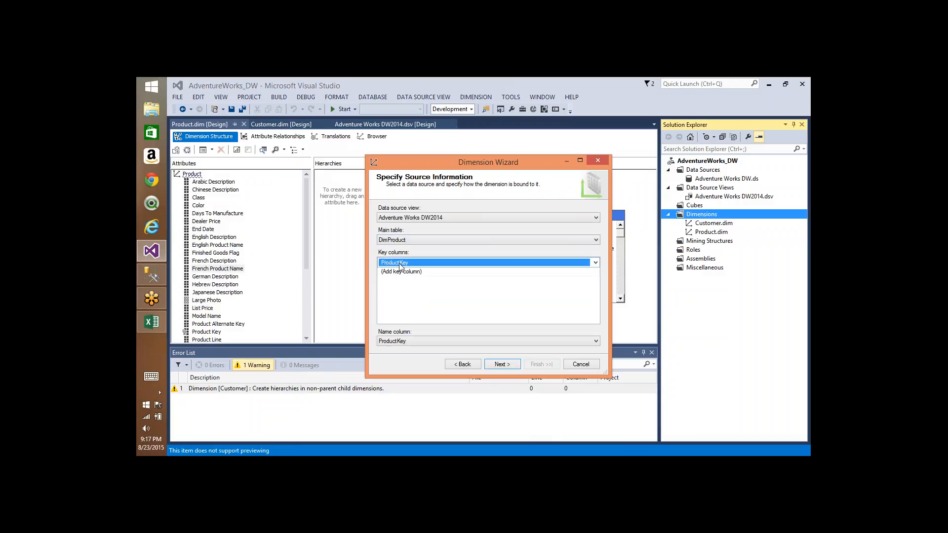
left_click(404, 343)
left_click(405, 342)
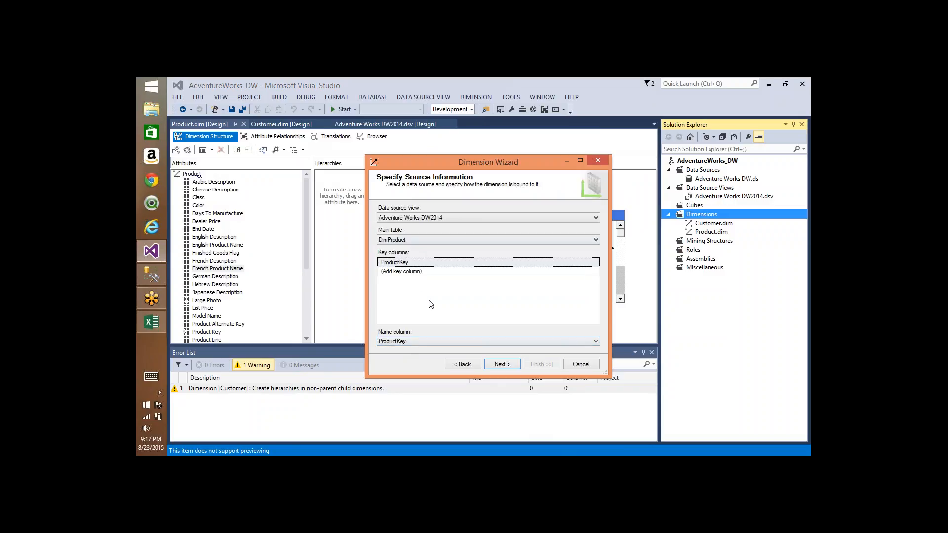
left_click(581, 366)
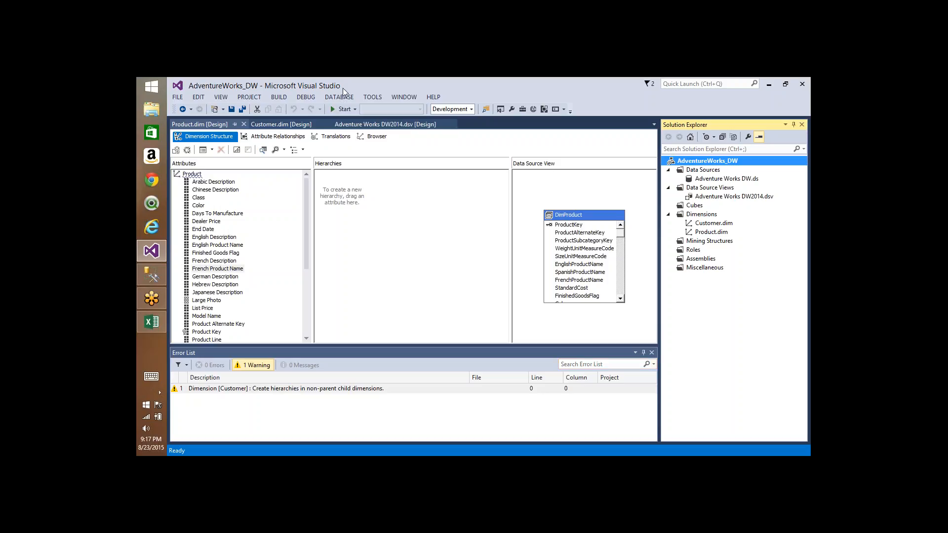
left_click(251, 108)
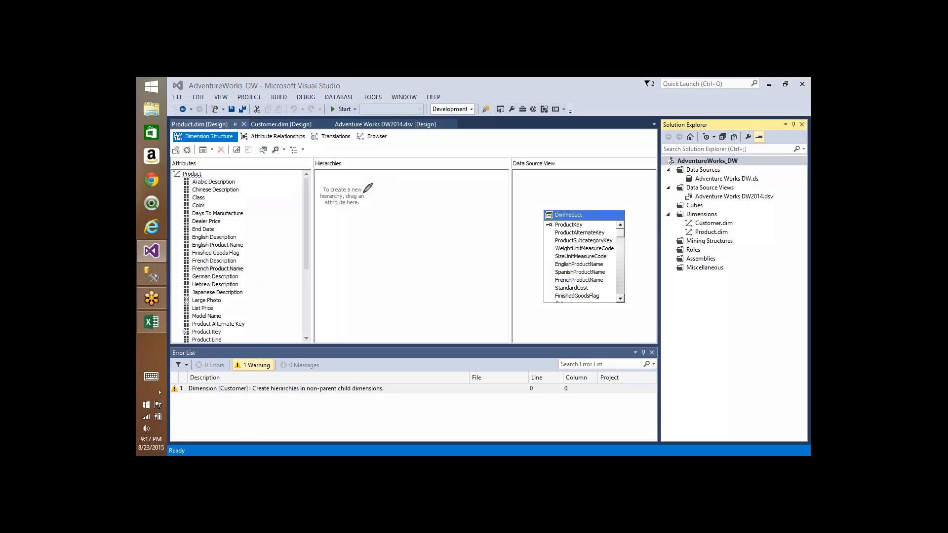
mouse_move(388, 184)
left_mouse_down()
mouse_move(407, 205)
mouse_move(523, 180)
mouse_move(389, 186)
left_mouse_up()
left_click_drag(517, 178, 502, 185)
mouse_move(310, 200)
left_mouse_down()
mouse_move(310, 213)
mouse_move(325, 210)
mouse_move(349, 188)
mouse_move(371, 226)
left_mouse_up()
left_click_drag(344, 196, 363, 194)
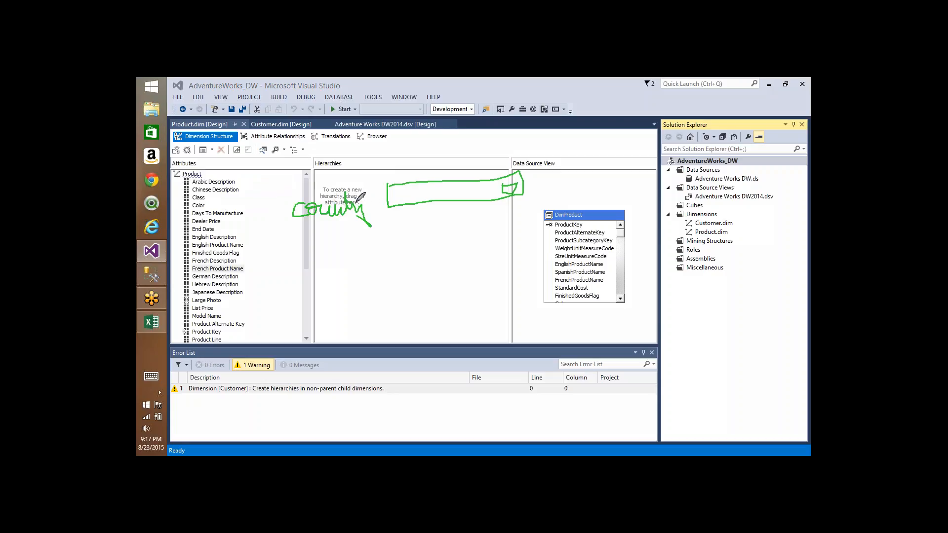
mouse_move(515, 172)
left_mouse_down()
mouse_move(536, 305)
mouse_move(435, 307)
mouse_move(397, 203)
mouse_move(436, 212)
mouse_move(455, 263)
left_mouse_up()
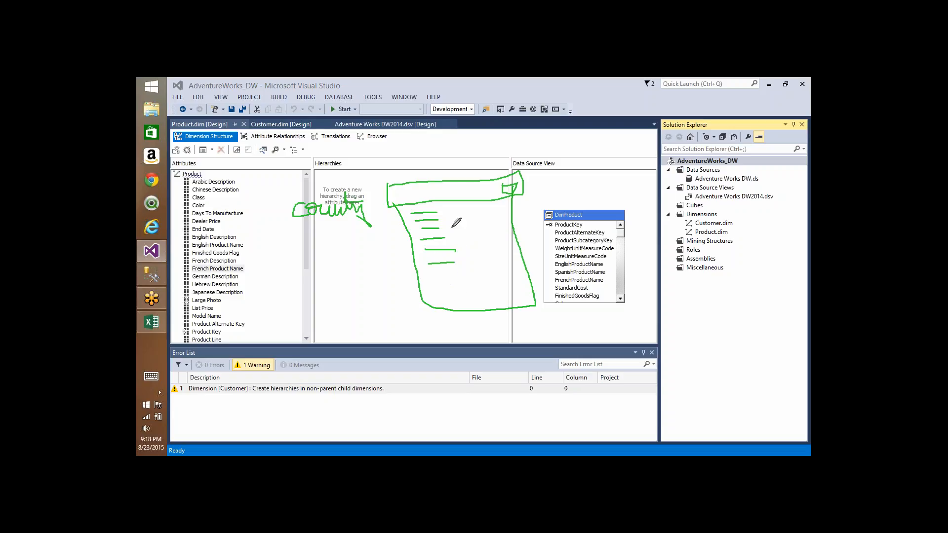
left_click_drag(444, 225, 466, 216)
mouse_move(572, 159)
left_mouse_down()
mouse_move(579, 183)
mouse_move(711, 153)
mouse_move(571, 160)
left_mouse_up()
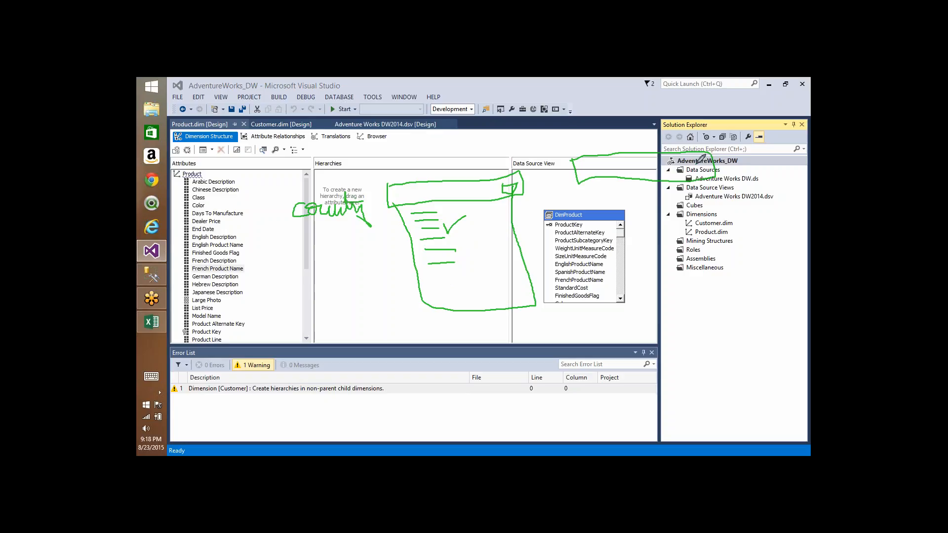
mouse_move(695, 164)
left_mouse_down()
mouse_move(707, 178)
mouse_move(696, 166)
left_mouse_up()
mouse_move(447, 294)
left_mouse_down()
mouse_move(448, 271)
mouse_move(458, 285)
left_mouse_up()
mouse_move(425, 225)
left_mouse_down()
mouse_move(390, 247)
mouse_move(407, 252)
mouse_move(365, 269)
mouse_move(297, 250)
mouse_move(420, 99)
mouse_move(414, 85)
mouse_move(424, 108)
left_mouse_up()
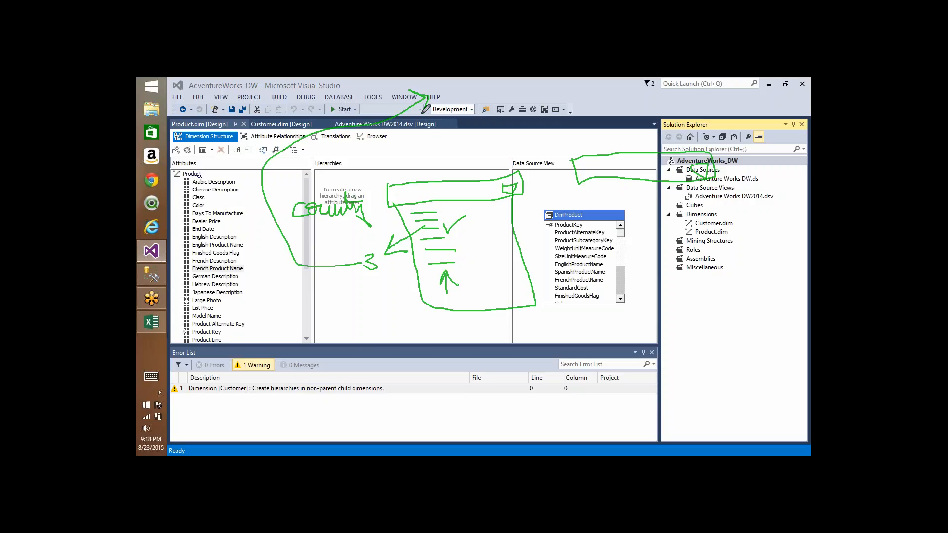
mouse_move(436, 94)
left_mouse_down()
mouse_move(482, 102)
mouse_move(637, 162)
mouse_move(618, 173)
left_mouse_up()
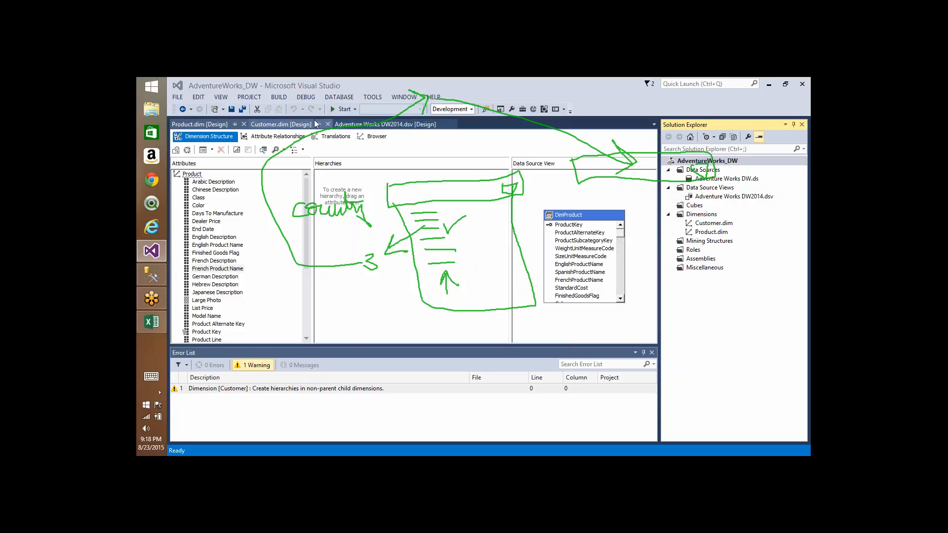
key("Escape")
left_click(198, 197)
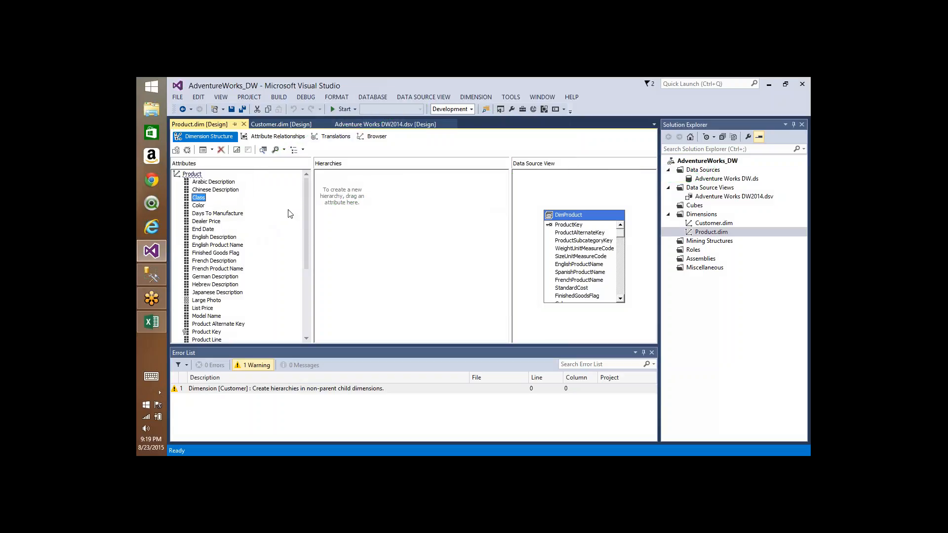
Step: Examine the KeyColumns, NameColumn and ValueColumn properties of the Product Key attribute
left_click_drag(305, 203, 306, 249)
left_click(218, 238)
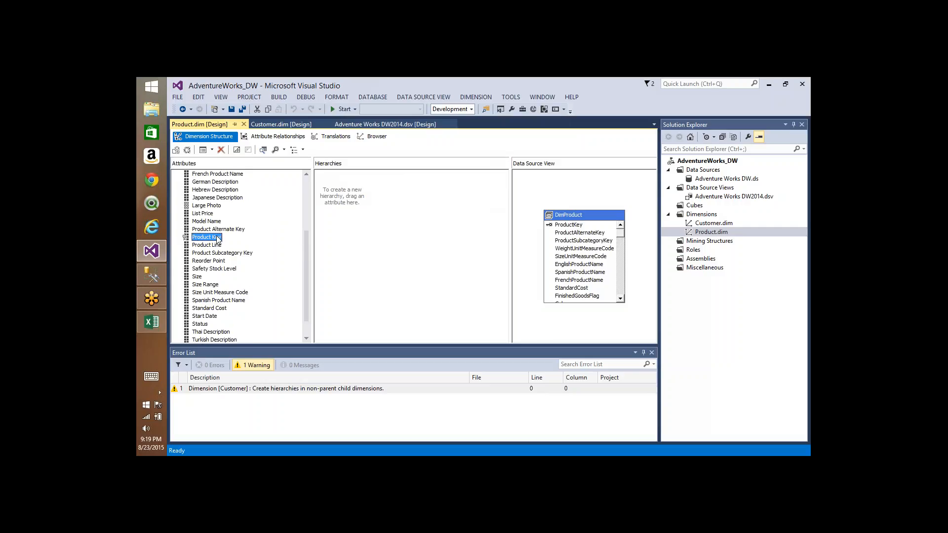
key("F4")
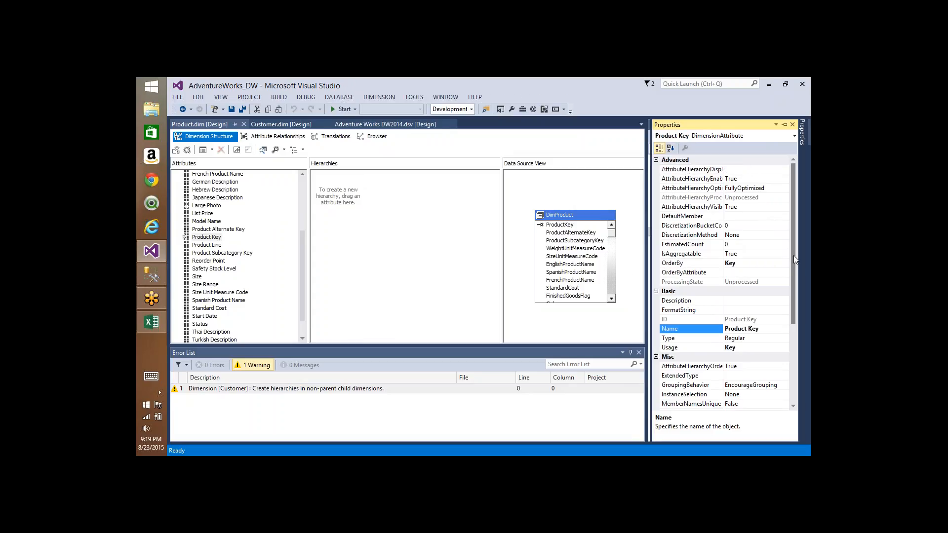
left_click_drag(793, 259, 793, 375)
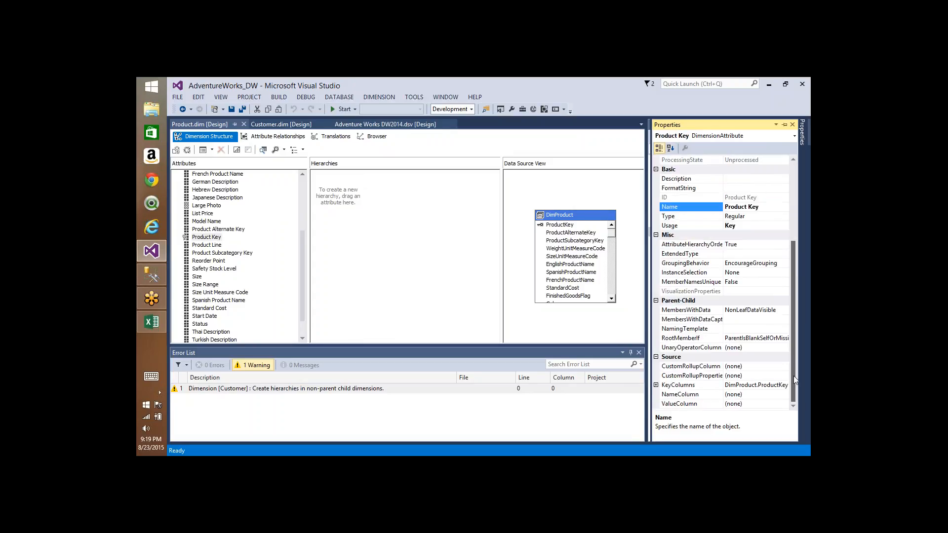
left_click(688, 385)
left_click(693, 395)
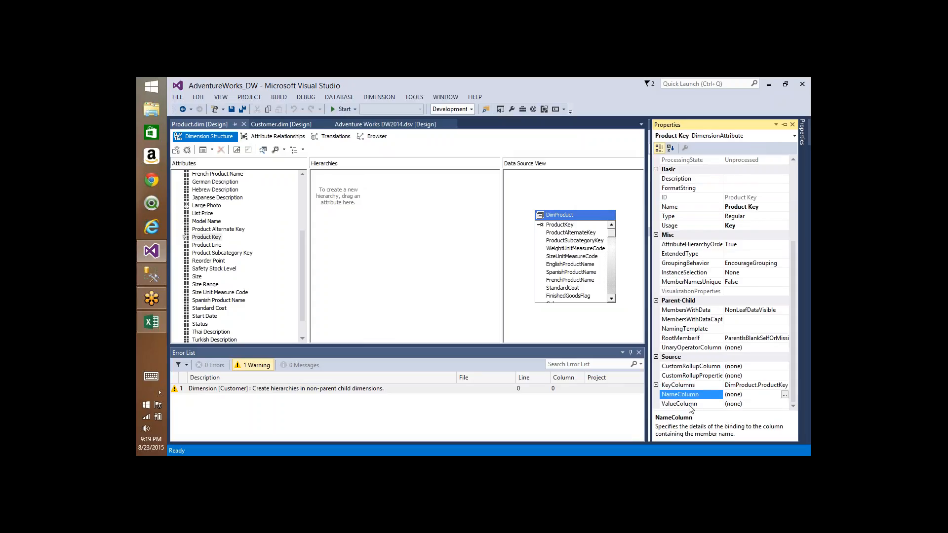
left_click(690, 405)
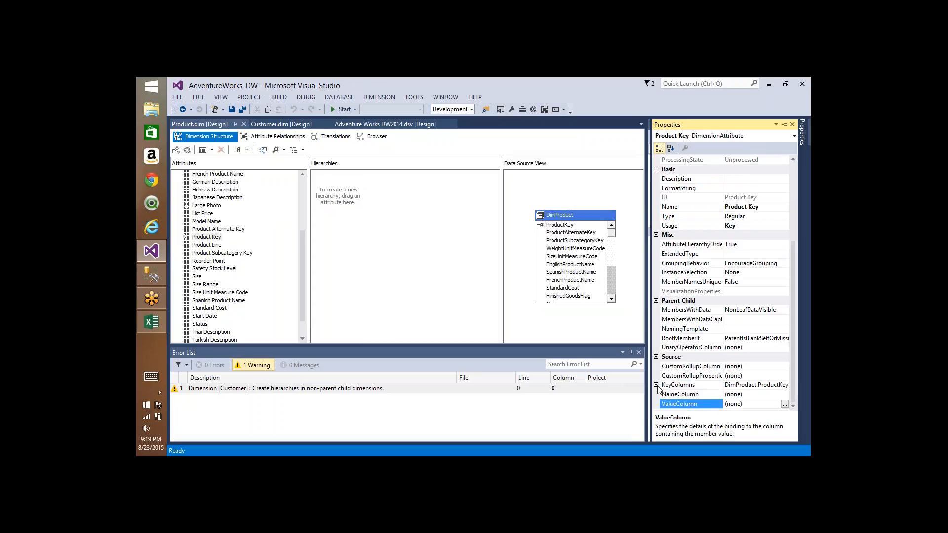
left_click(767, 396)
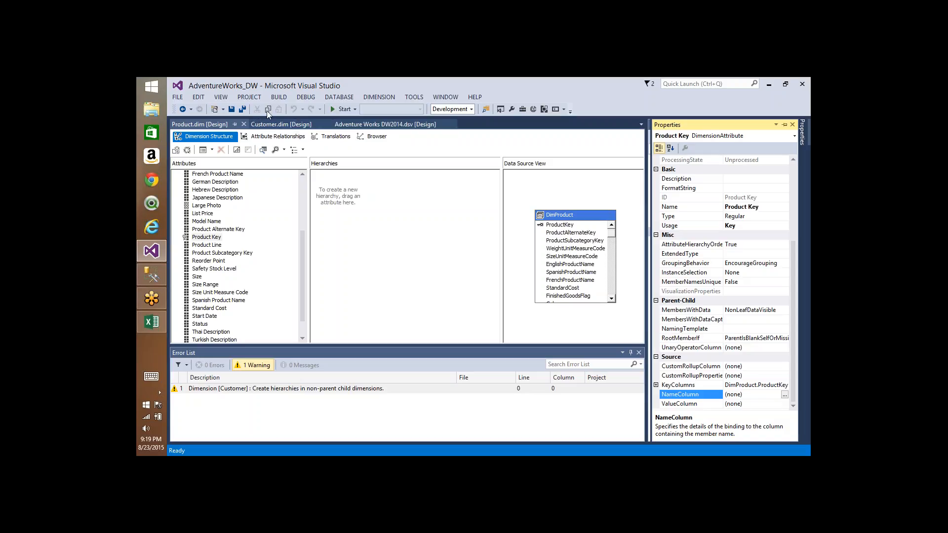
Step: Mark the KeyColumns and NameColumn properties and the Product Key attribute with freehand green pen annotations
left_click(251, 108)
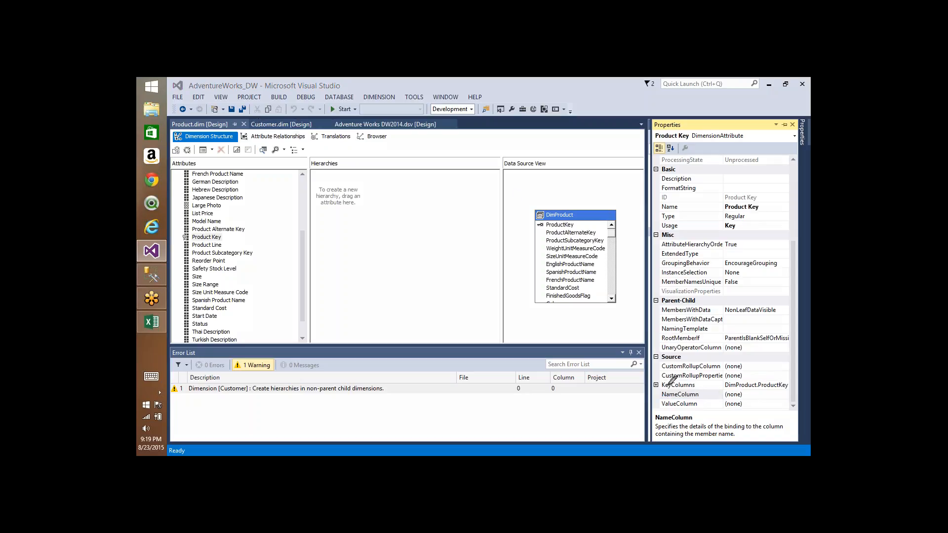
mouse_move(667, 384)
left_mouse_down()
mouse_move(642, 390)
mouse_move(672, 387)
mouse_move(670, 395)
left_mouse_up()
left_click_drag(743, 389, 785, 388)
left_click_drag(743, 394, 783, 393)
mouse_move(722, 381)
left_mouse_down()
mouse_move(789, 387)
mouse_move(725, 380)
left_mouse_up()
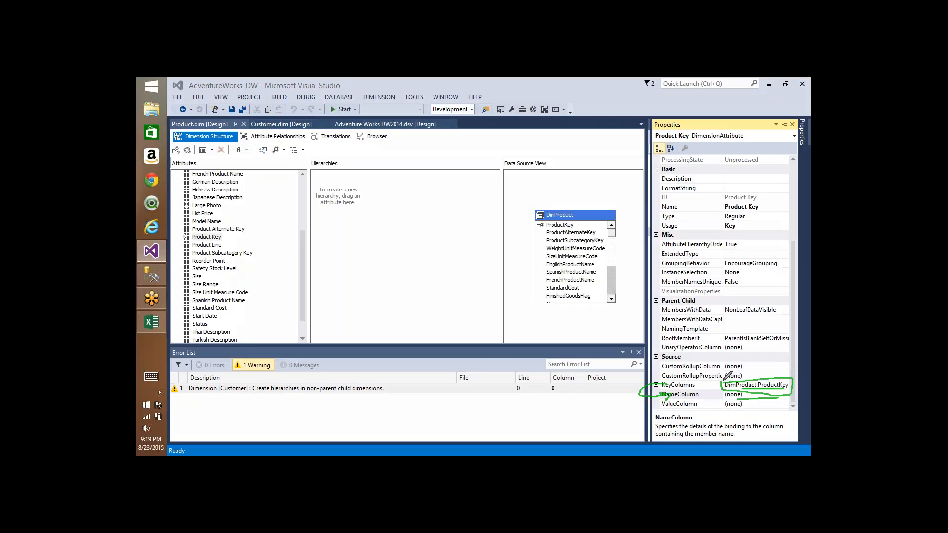
mouse_move(192, 243)
left_mouse_down()
mouse_move(210, 223)
mouse_move(191, 238)
left_mouse_up()
Step: Deploy the project over the existing AdventureWorks_DW database and run a full process of the Product dimension
left_click(188, 151)
left_click(541, 286)
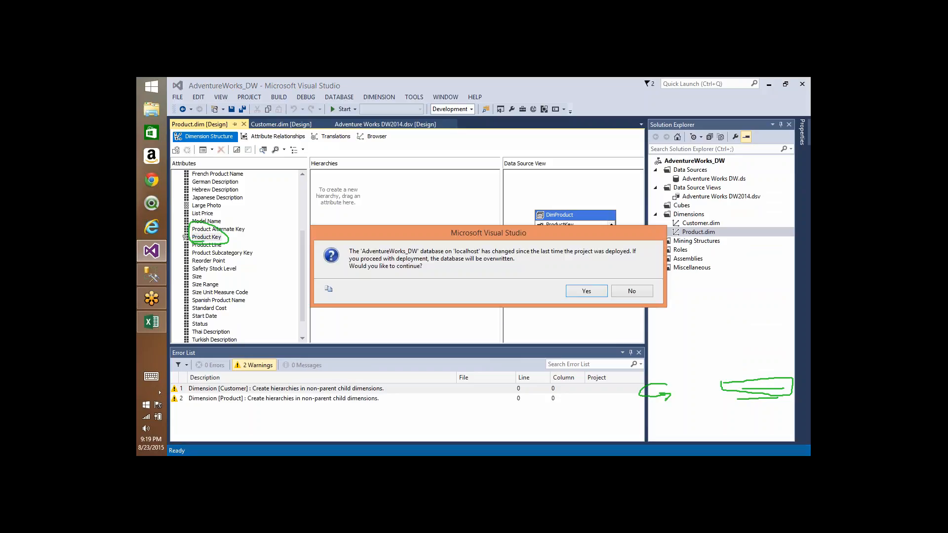
key("Return")
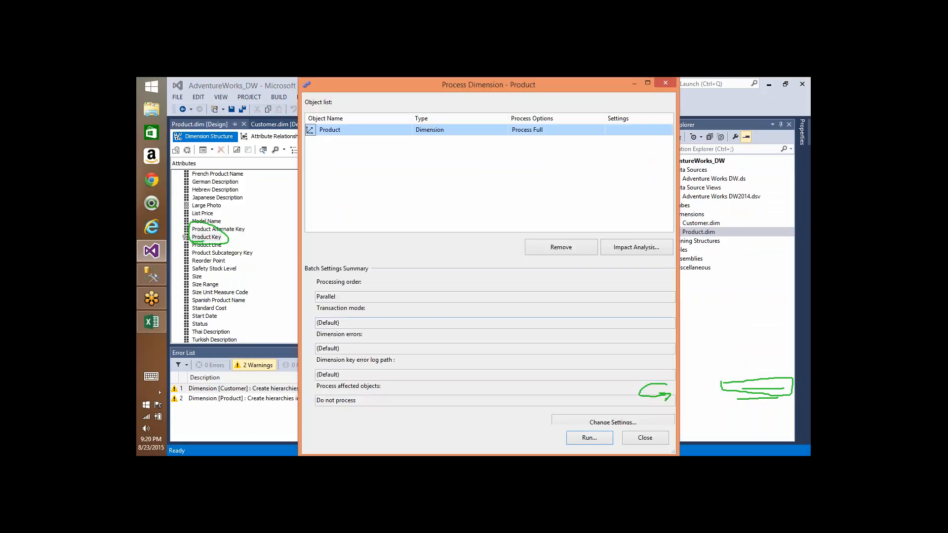
left_click(595, 440)
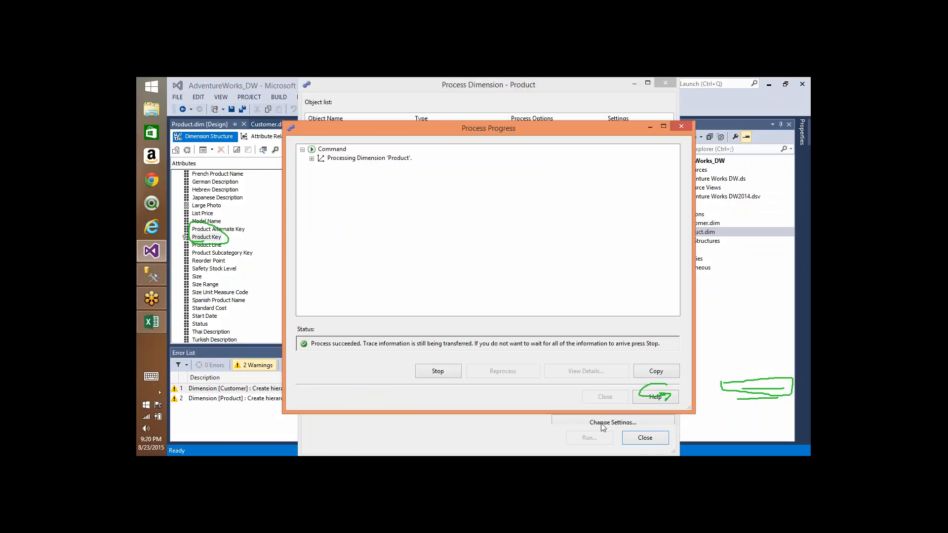
left_click(609, 399)
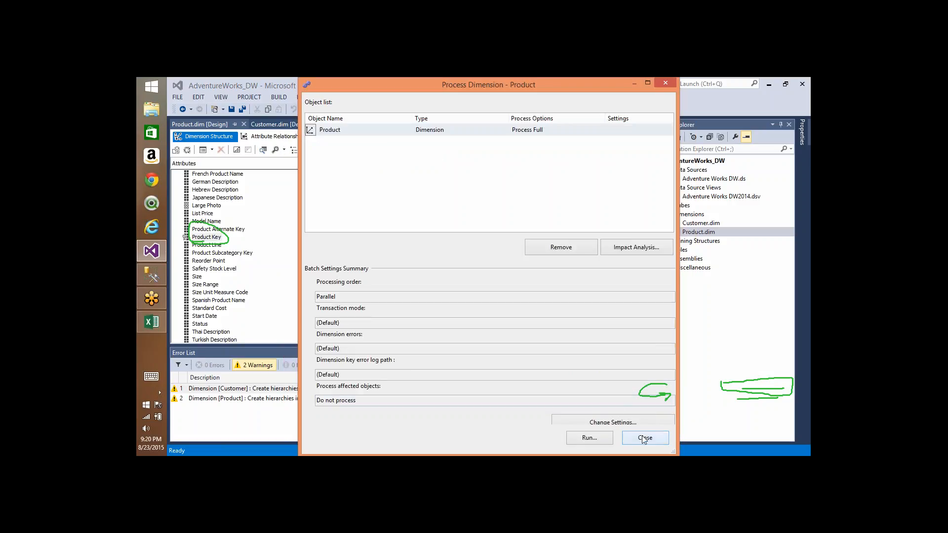
left_click(643, 437)
Step: Browse the Product dimension by the Product Key hierarchy and expand the All level to inspect its members
left_click(377, 138)
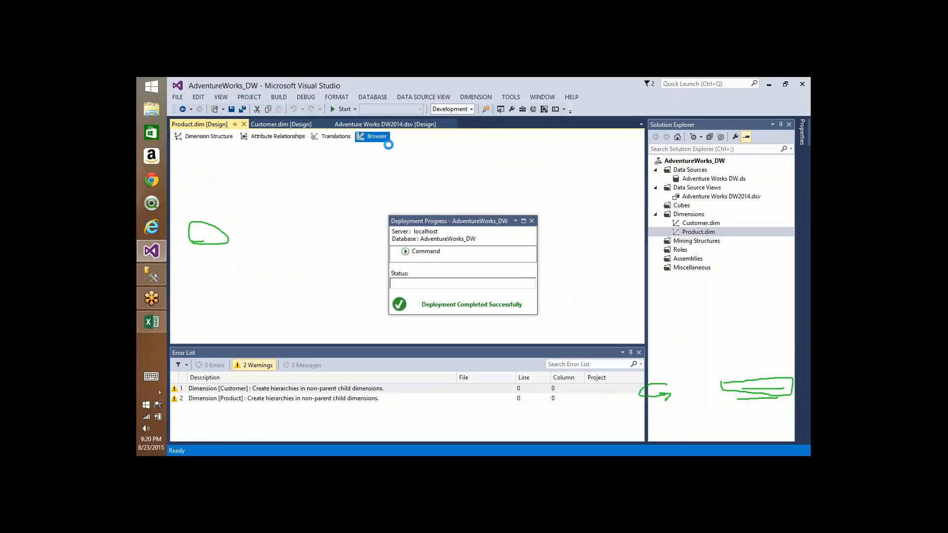
left_click(532, 221)
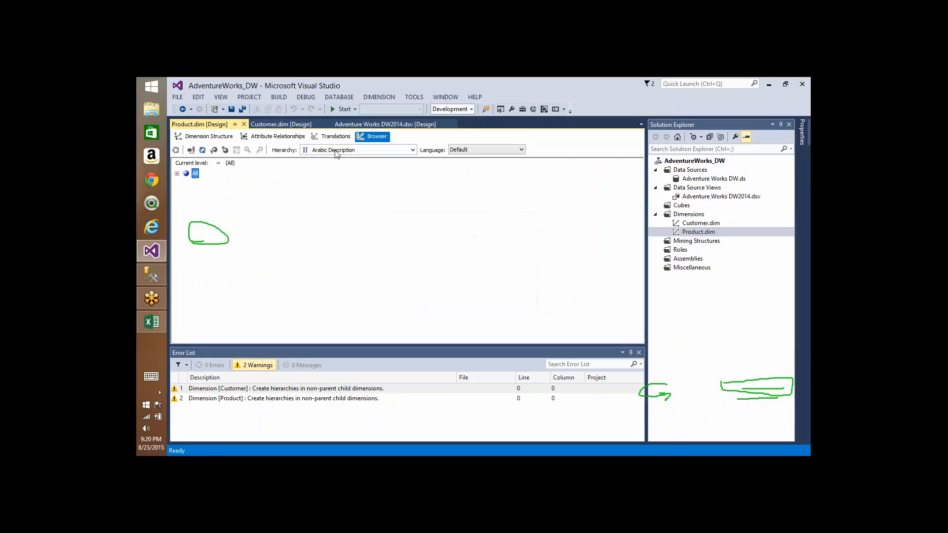
left_click(338, 151)
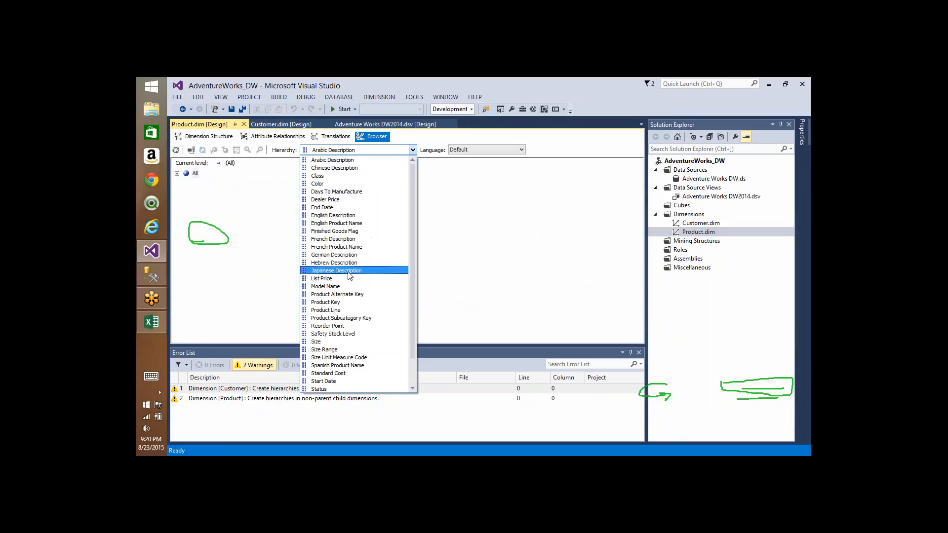
left_click(339, 302)
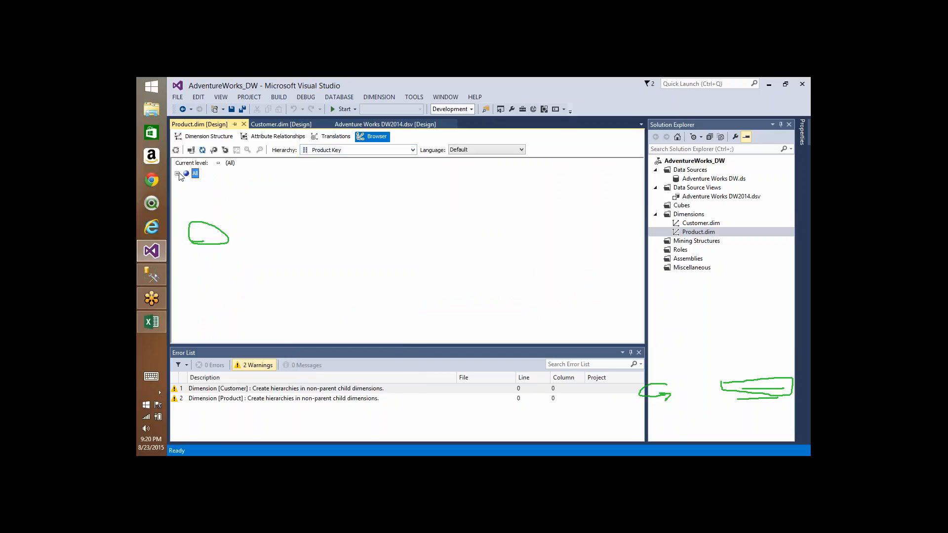
left_click(177, 173)
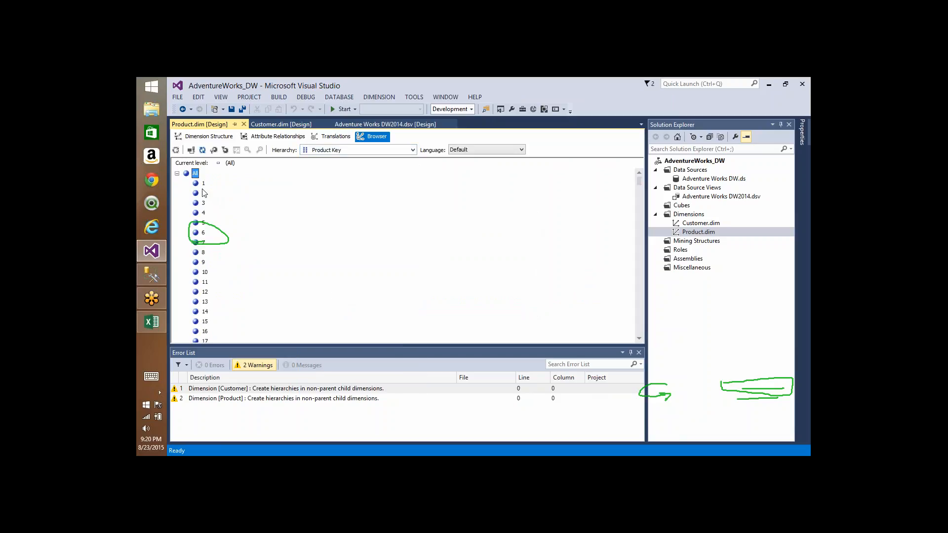
left_click(202, 202)
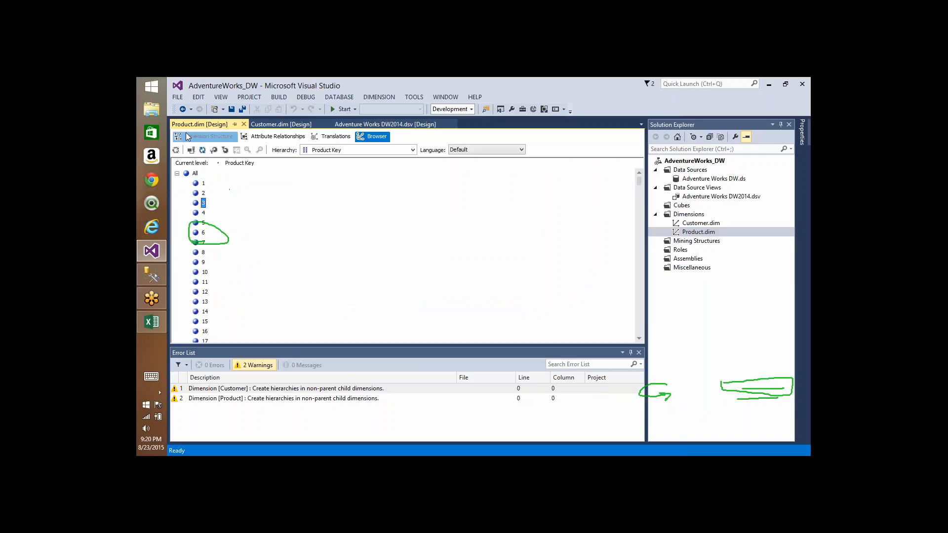
Step: Bind the Product Key attribute's NameColumn to the EnglishProductName column of DimProduct
left_click(207, 137)
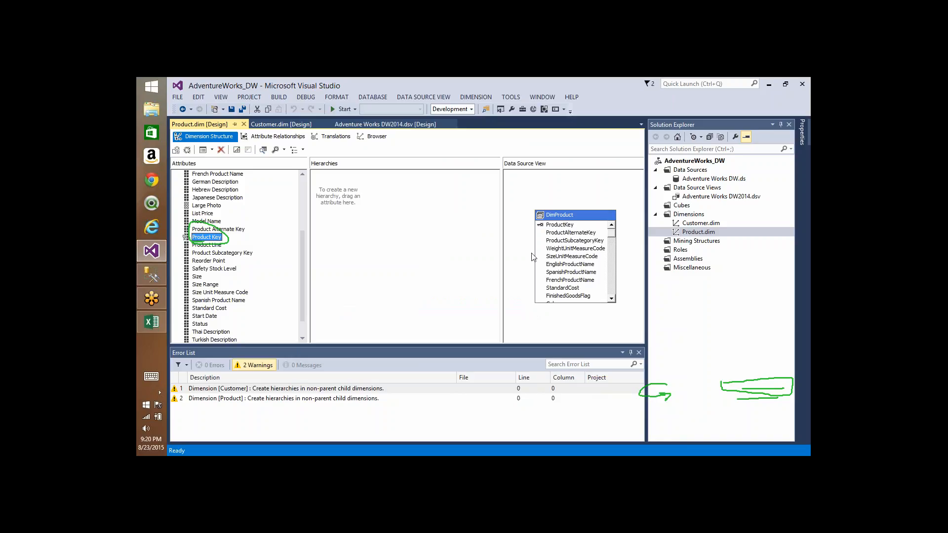
key("F4")
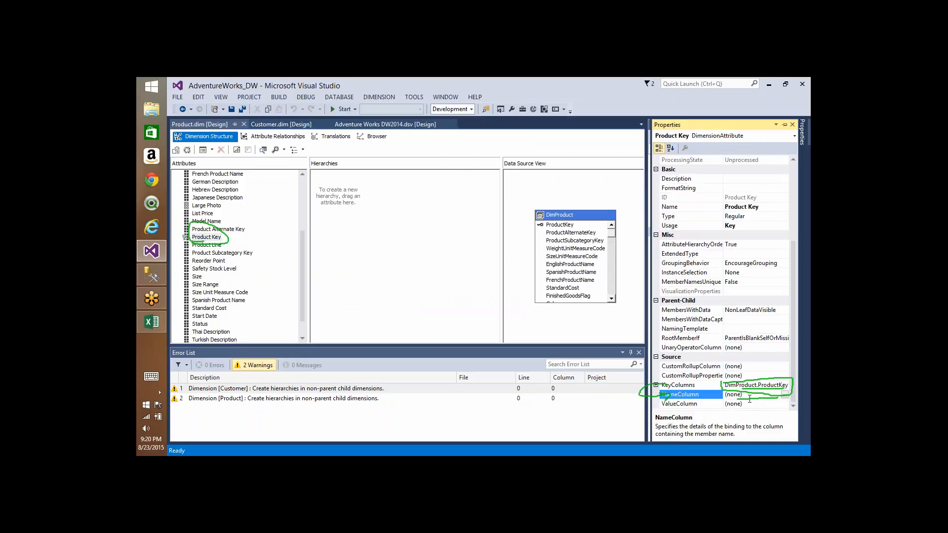
left_click(768, 393)
left_click(785, 394)
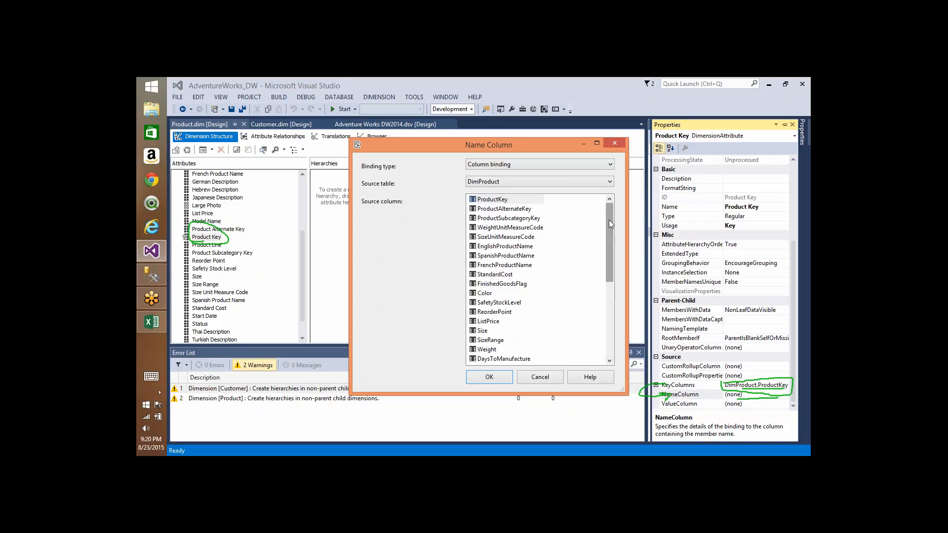
mouse_move(609, 220)
left_mouse_down()
mouse_move(609, 318)
mouse_move(592, 310)
mouse_move(611, 289)
mouse_move(611, 210)
left_mouse_up()
double_click(511, 247)
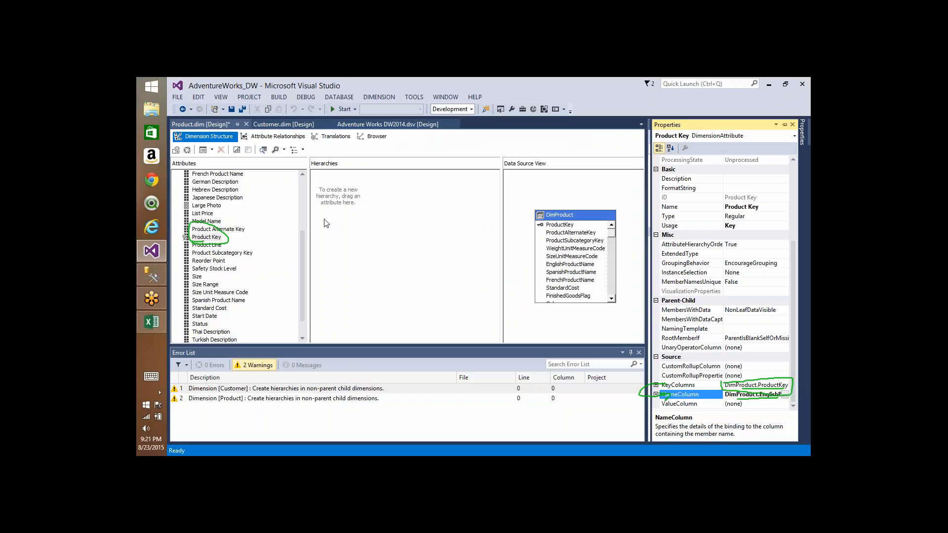
Step: Redeploy the project and process the Product dimension with the Process Update option
left_click(187, 150)
left_click(540, 286)
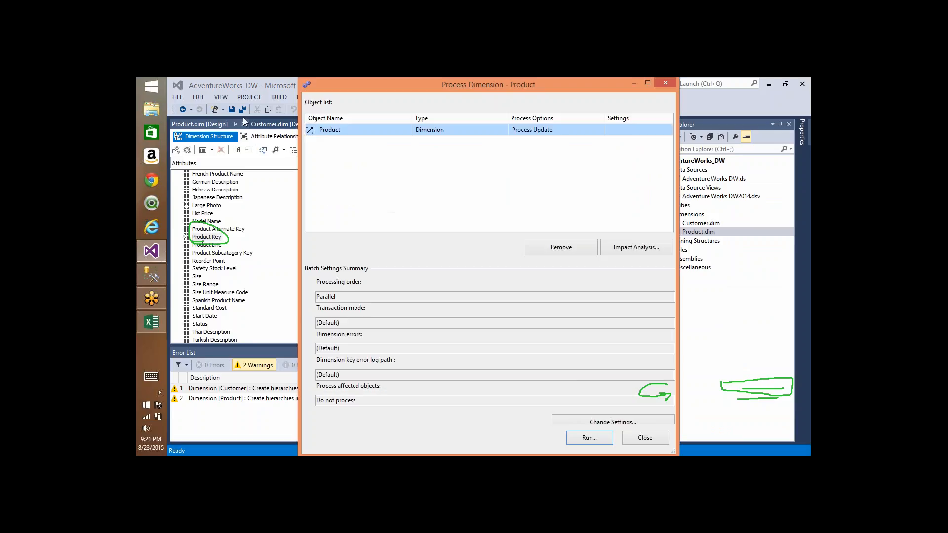
left_click(593, 441)
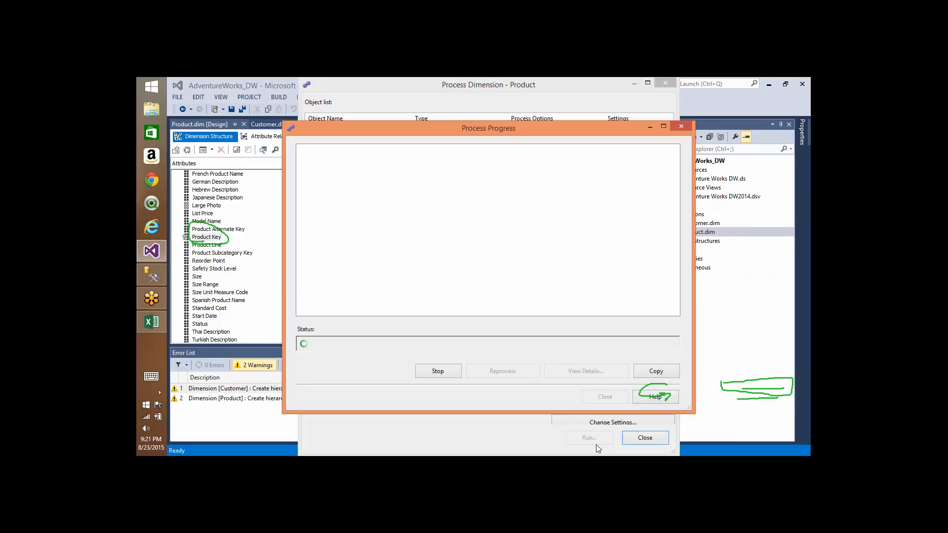
left_click(611, 396)
left_click(635, 437)
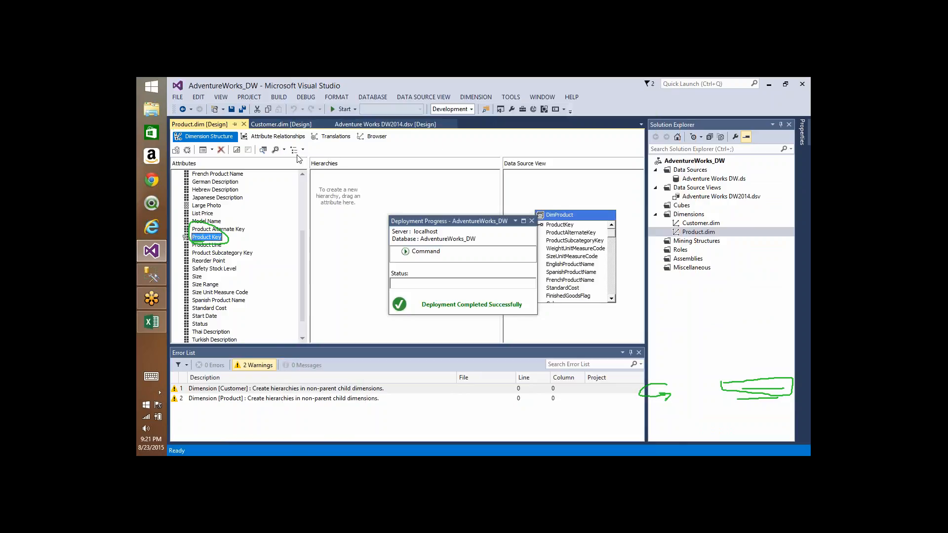
Step: Reconnect the dimension browser to review the Product Key members, and clear the green pen annotations
left_click(373, 137)
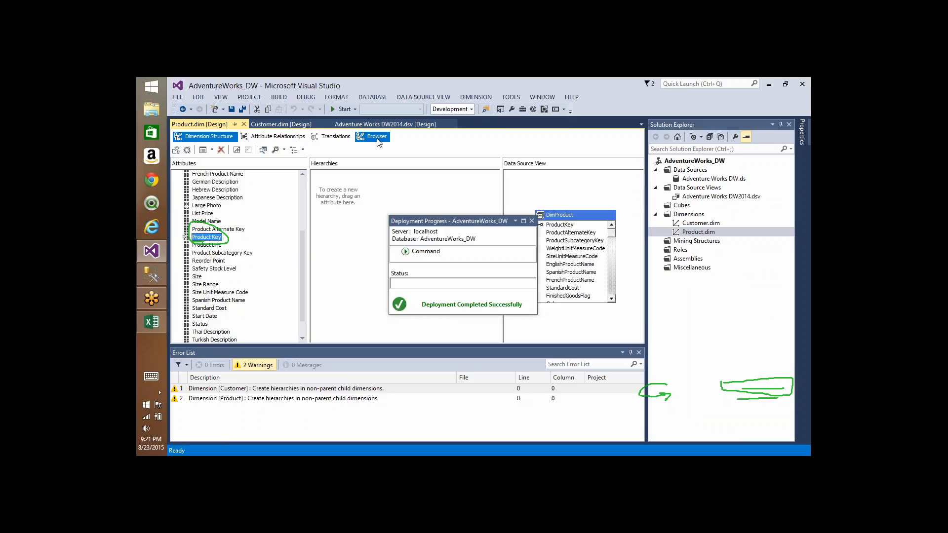
left_click(531, 221)
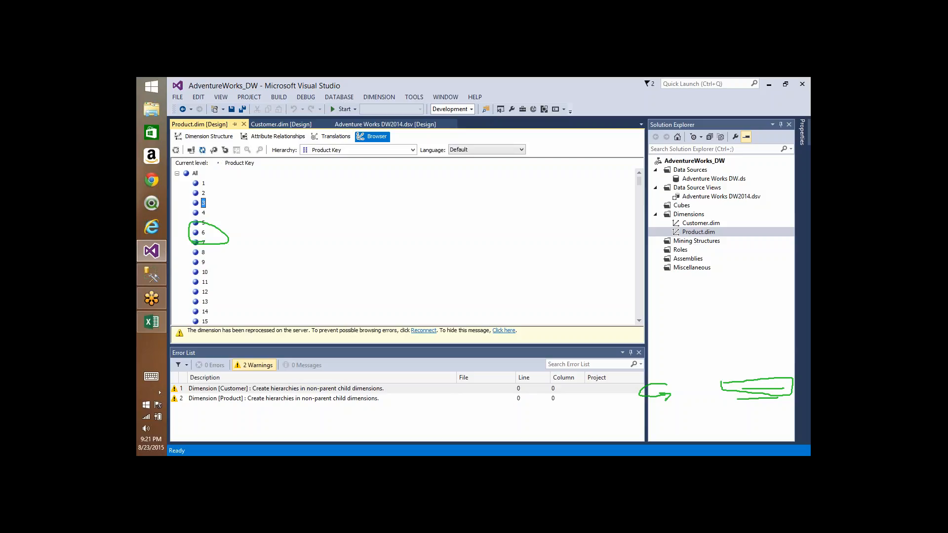
left_click(202, 150)
left_click(331, 150)
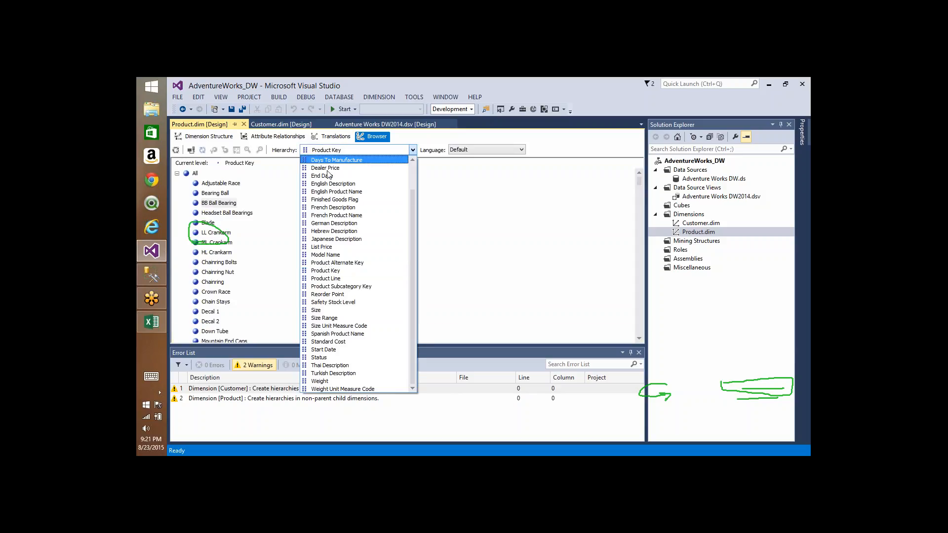
left_click(335, 272)
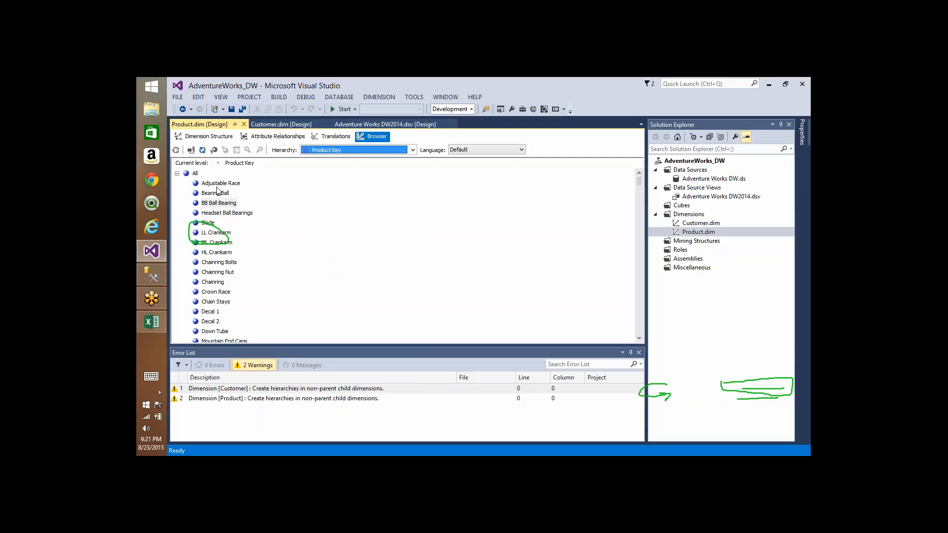
right_click(321, 108)
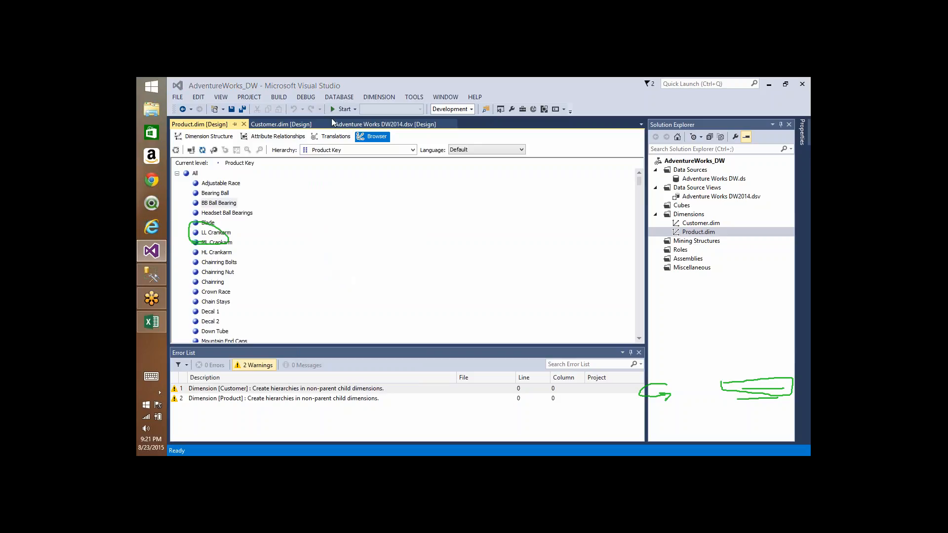
left_click(330, 117)
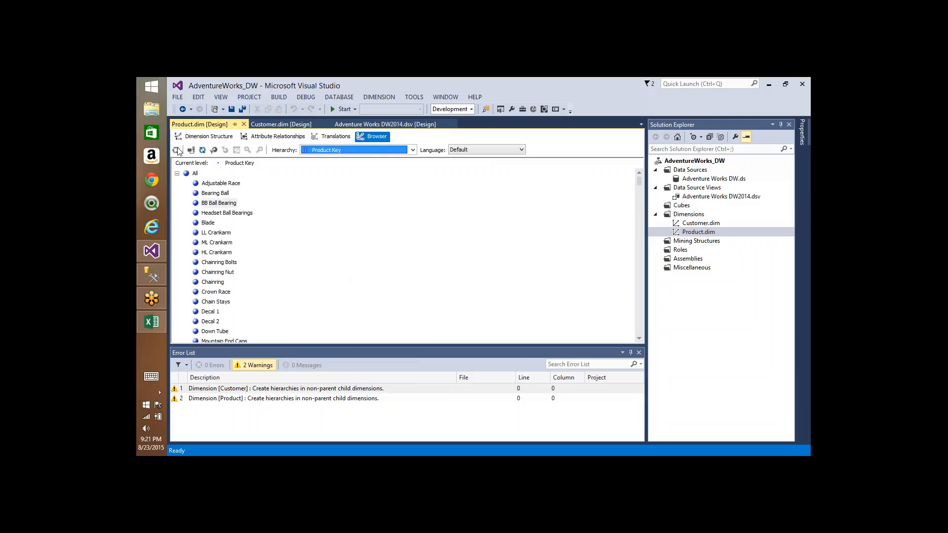
Step: Change the Product Key attribute's NameColumn binding to the Color column of DimProduct
left_click(188, 137)
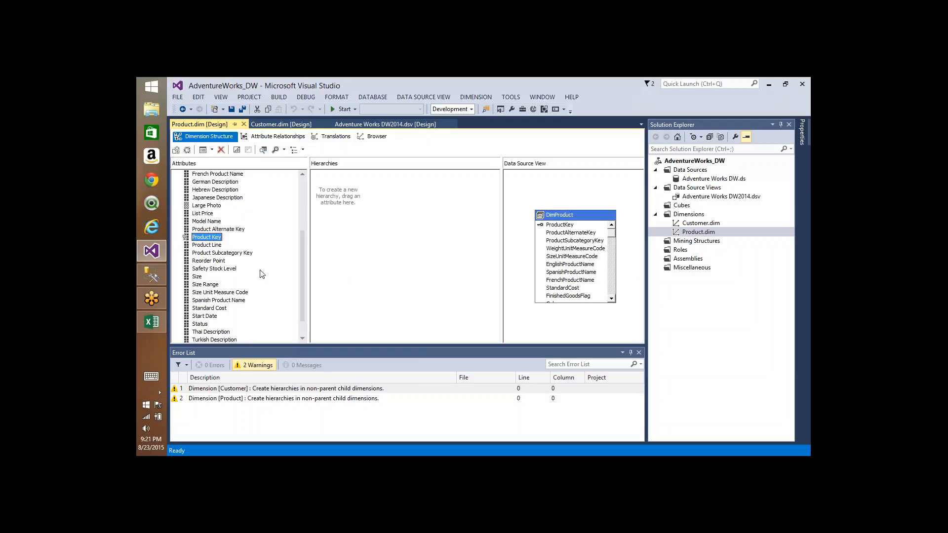
key("F4")
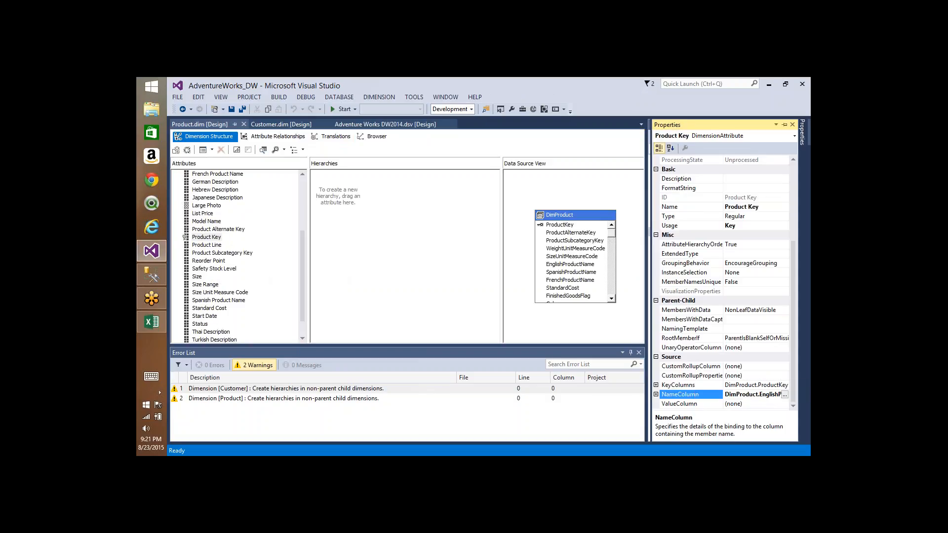
left_click(785, 395)
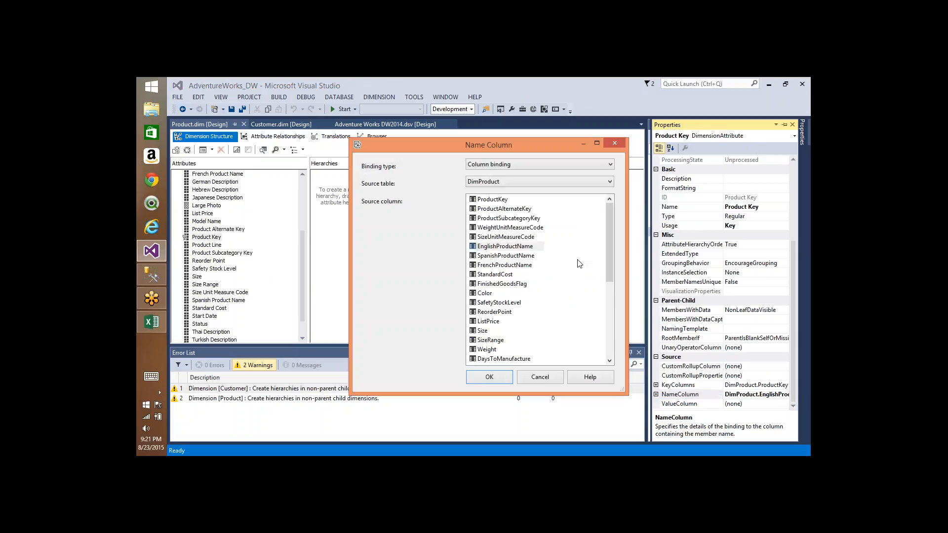
left_click(478, 296)
left_click(489, 376)
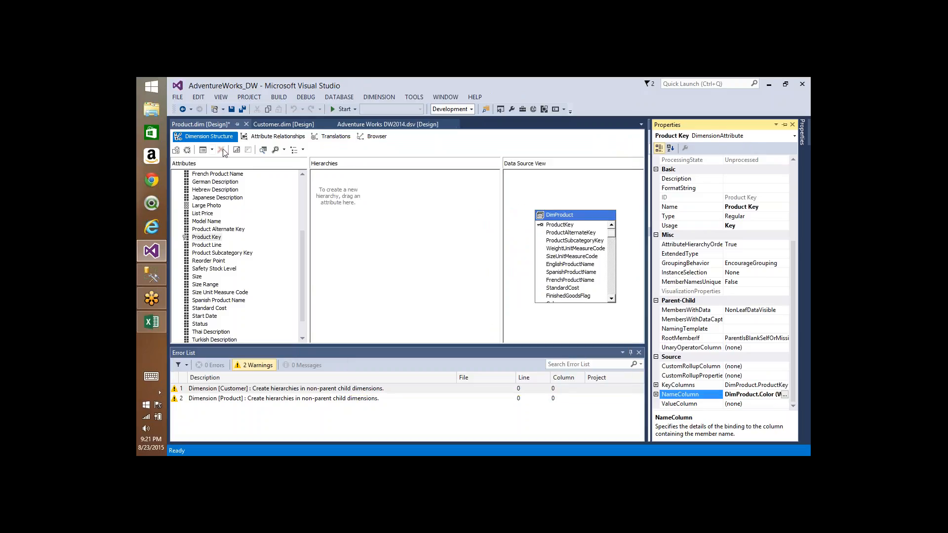
Step: Redeploy the project and process the Product dimension
left_click(186, 150)
key("Return")
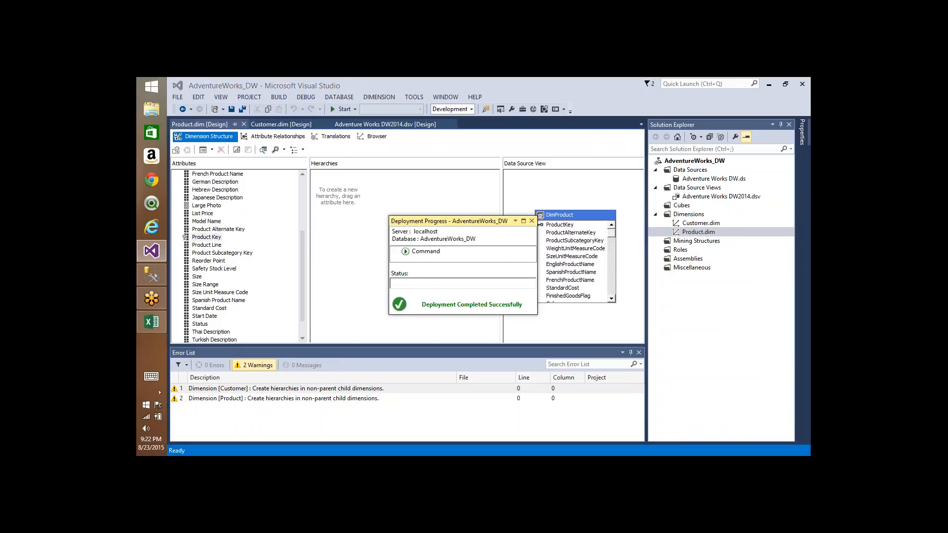
key("Return")
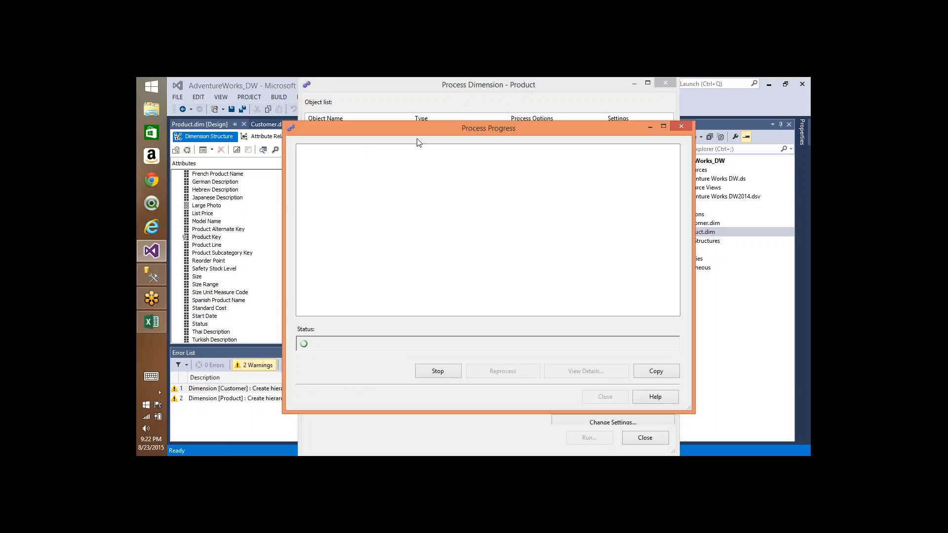
left_click(605, 396)
left_click(641, 439)
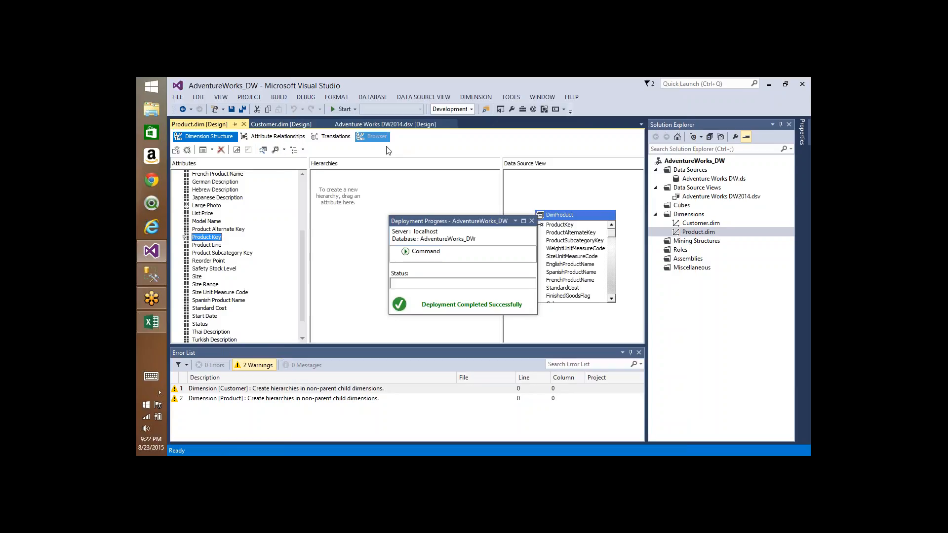
Step: Reconnect the dimension browser and review the Product Key members under the Color name binding
left_click(377, 136)
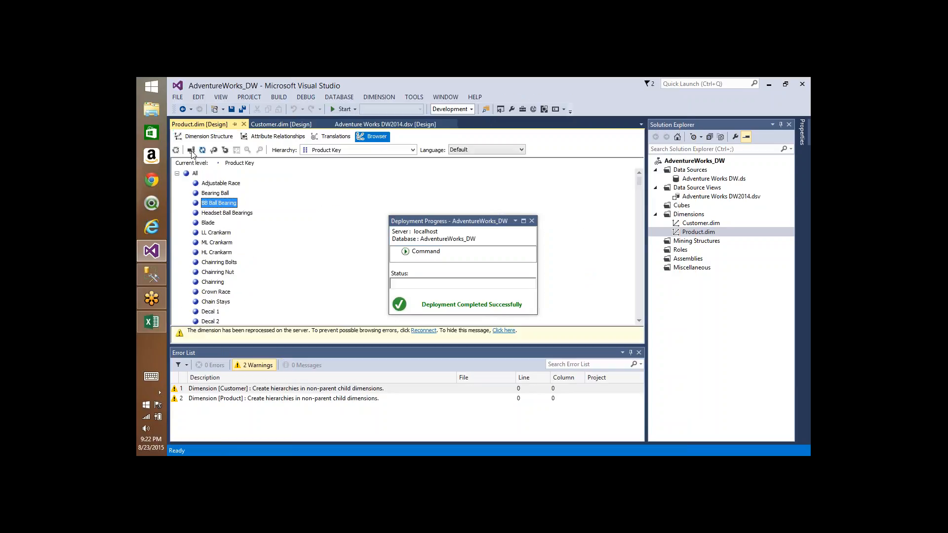
left_click(191, 150)
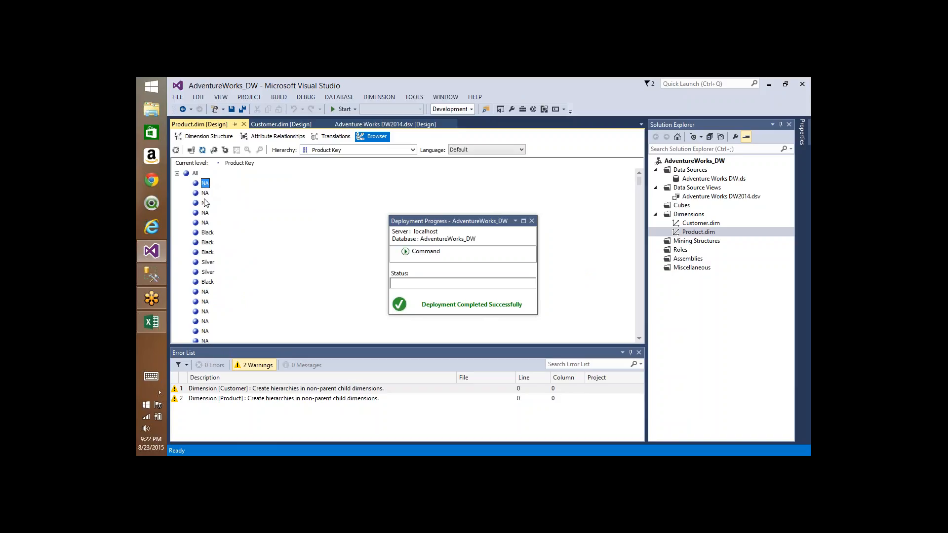
left_click(205, 194)
left_click(206, 204)
left_click(206, 222)
left_click(208, 233)
Step: Return to the dimension structure, close the deployment progress, and review the Product Key attribute's KeyColumns, NameColumn and ValueColumn properties
left_click(207, 136)
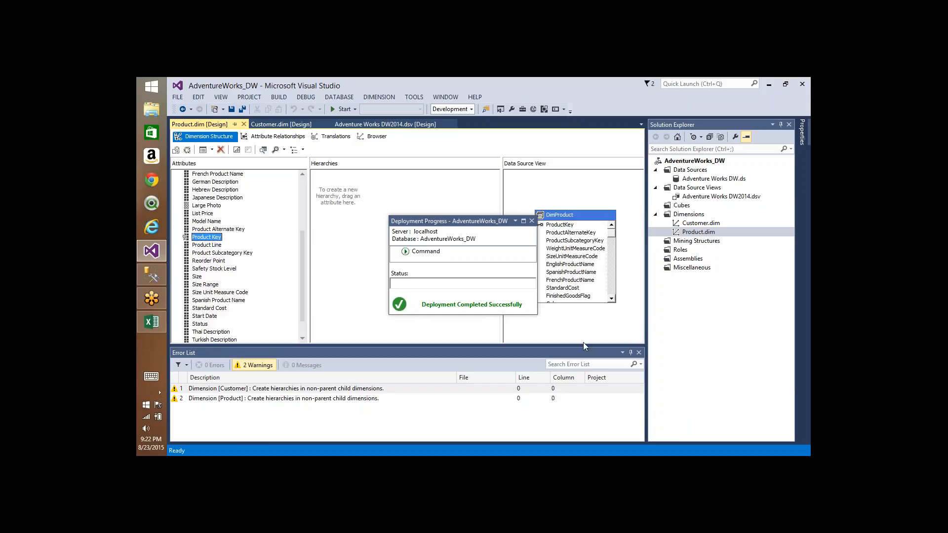
left_click(531, 221)
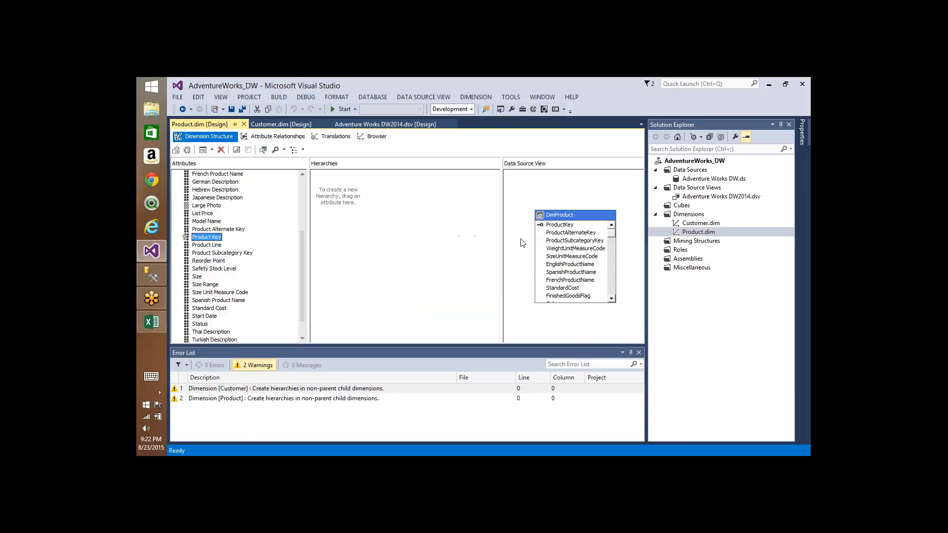
key("F4")
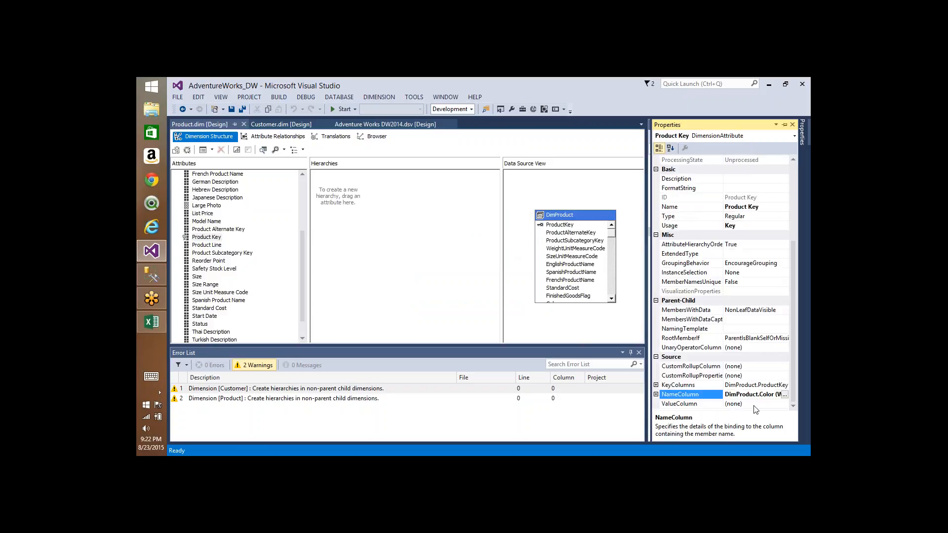
left_click(756, 404)
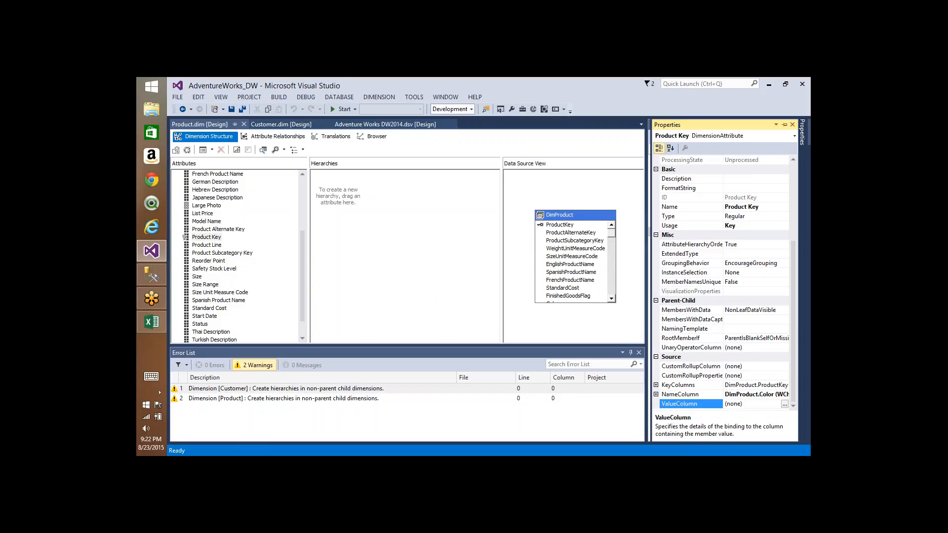
left_click(703, 405)
left_click(760, 403)
left_click(749, 386)
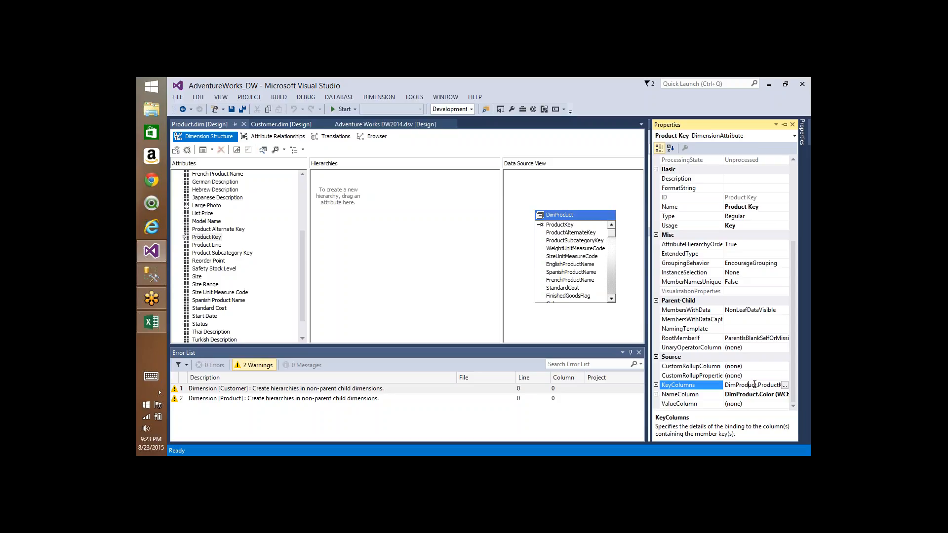
left_click_drag(757, 387, 781, 385)
left_click(745, 396)
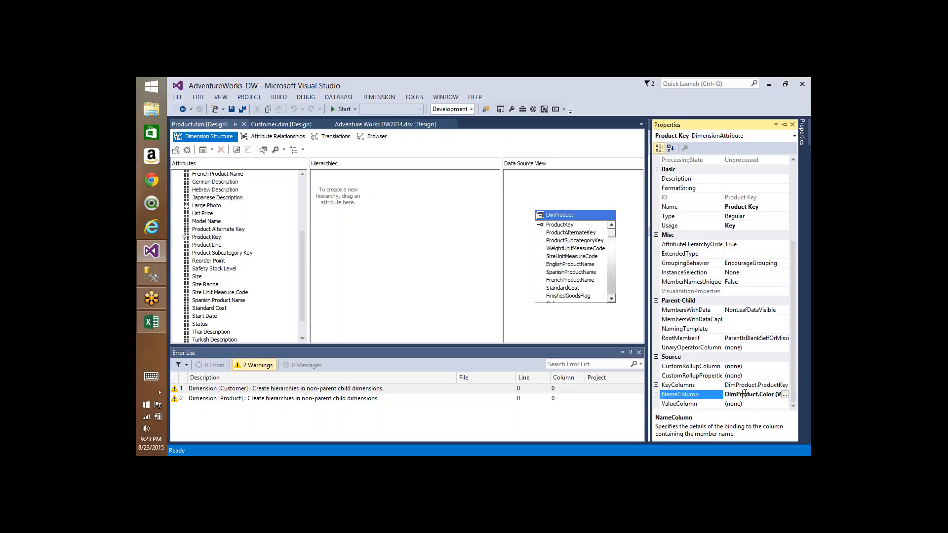
left_click_drag(749, 393, 776, 392)
Step: Bind the Product Key attribute's ValueColumn to the EnglishProductName column of DimProduct
left_click(742, 404)
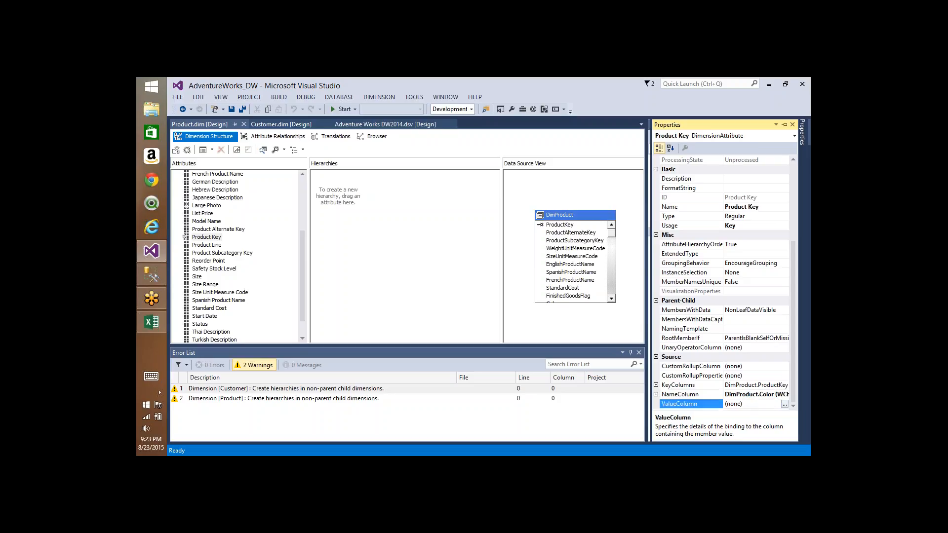
left_click(785, 404)
left_click(506, 248)
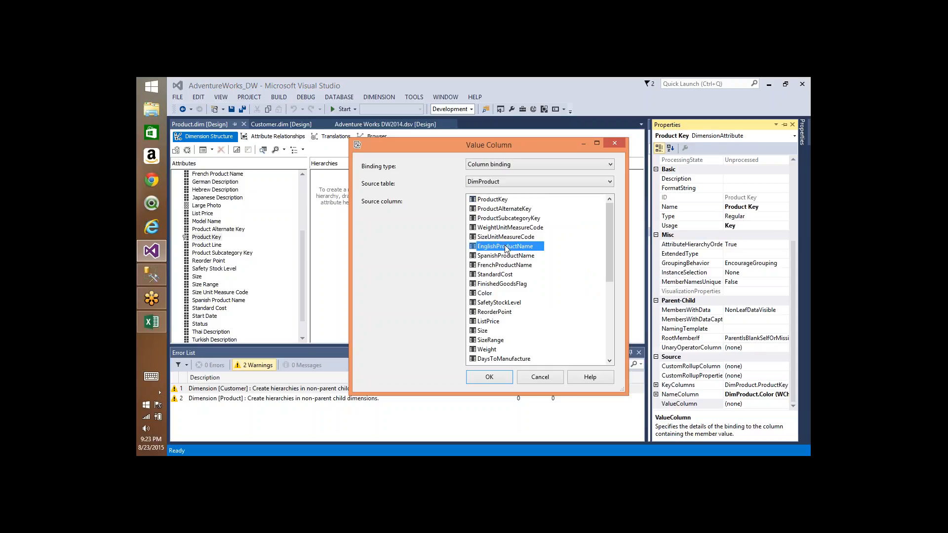
double_click(506, 248)
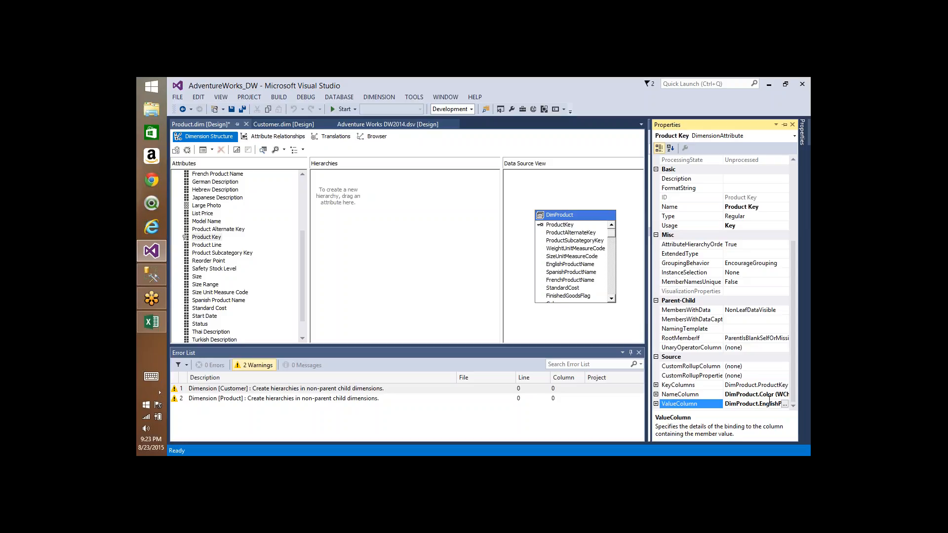
left_click(346, 92)
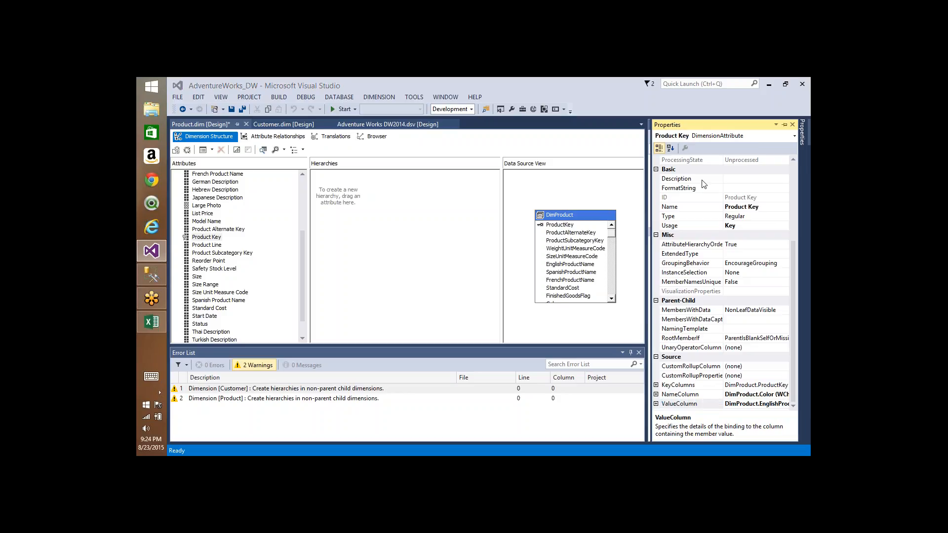
left_click(792, 100)
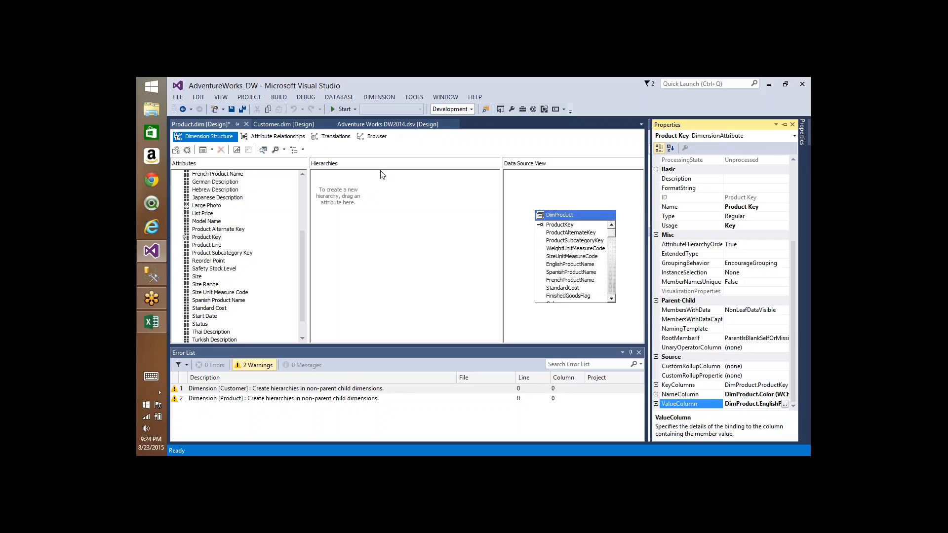
Step: Start a new dimension based on an existing table, with DimDate from Adventure Works DW2014 as the main table
left_click(577, 206)
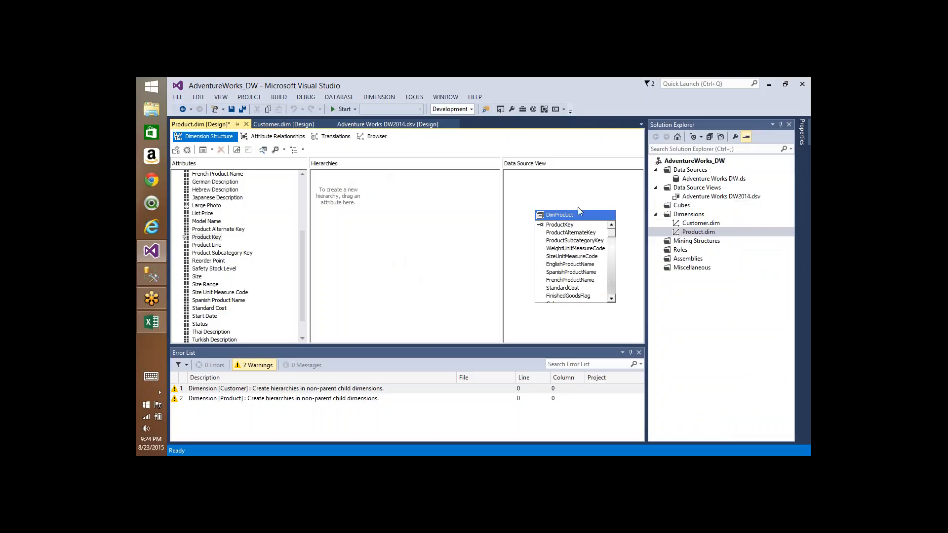
right_click(690, 214)
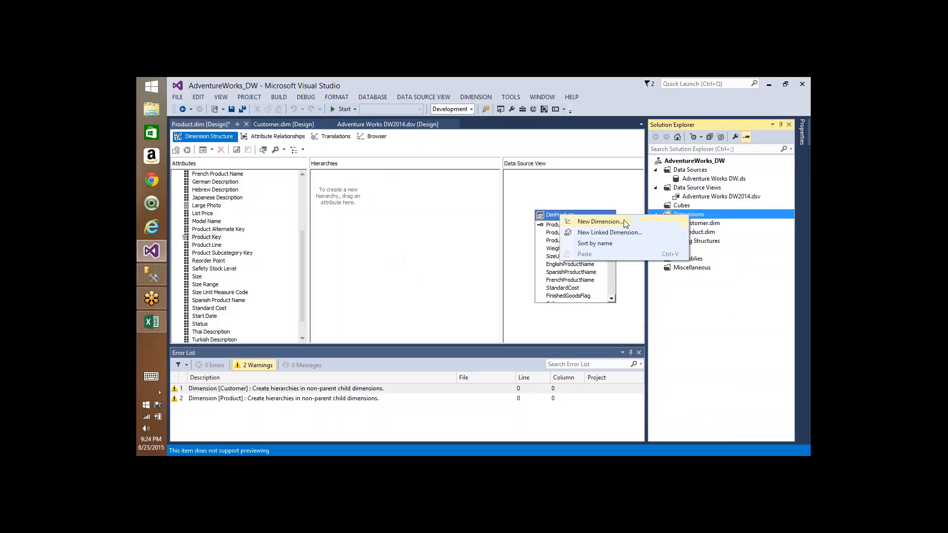
left_click(623, 220)
left_click(500, 364)
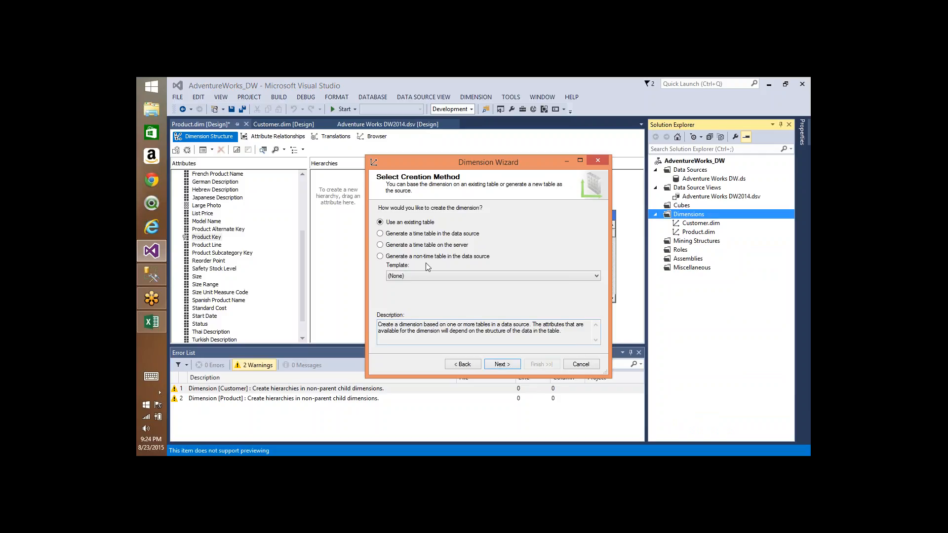
left_click(503, 364)
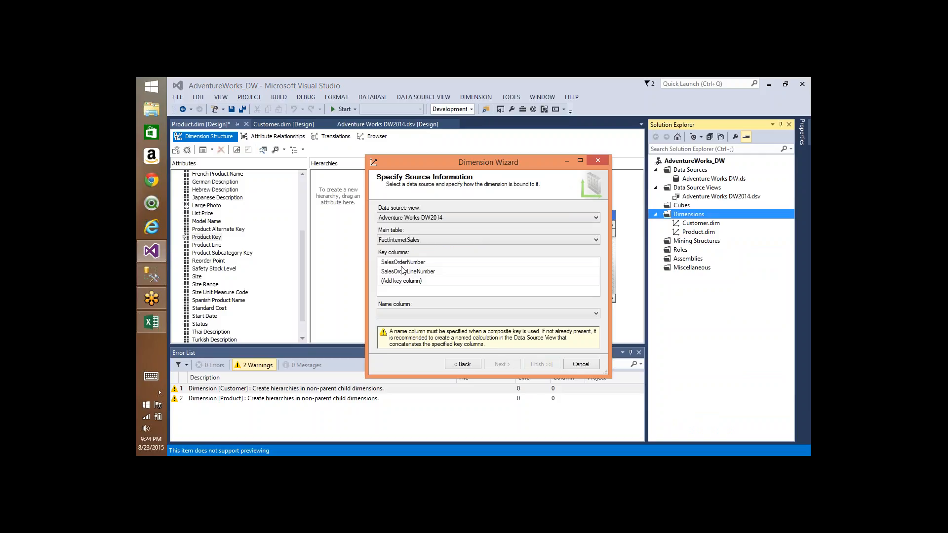
left_click(429, 242)
left_click(402, 281)
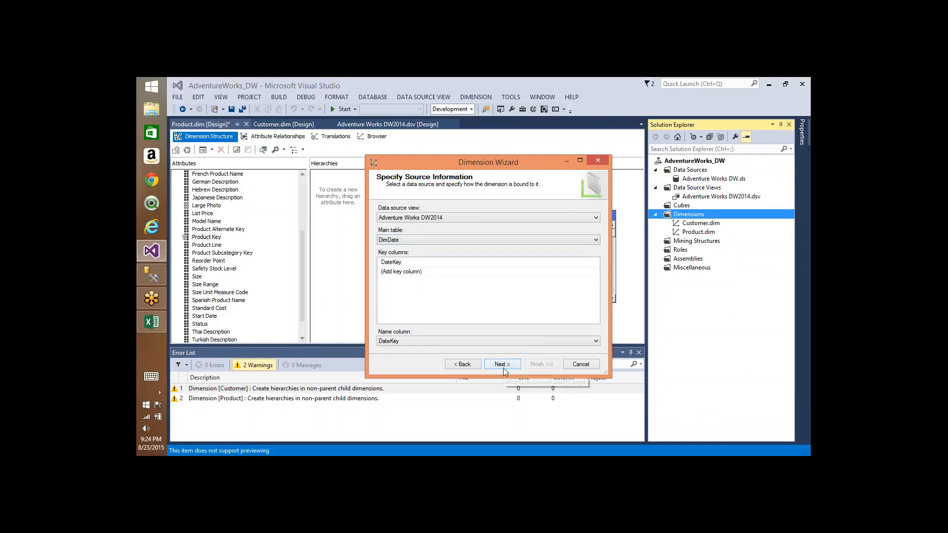
left_click(498, 342)
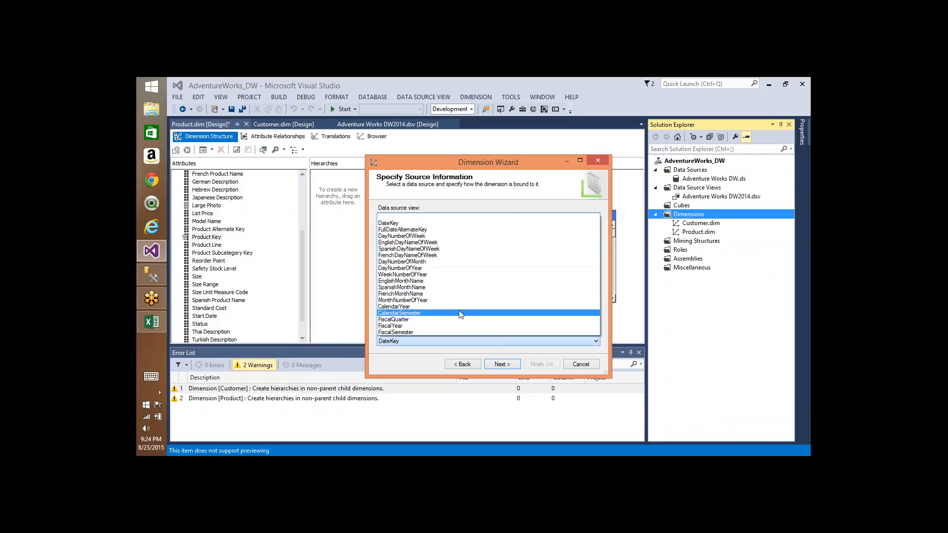
left_click(431, 248)
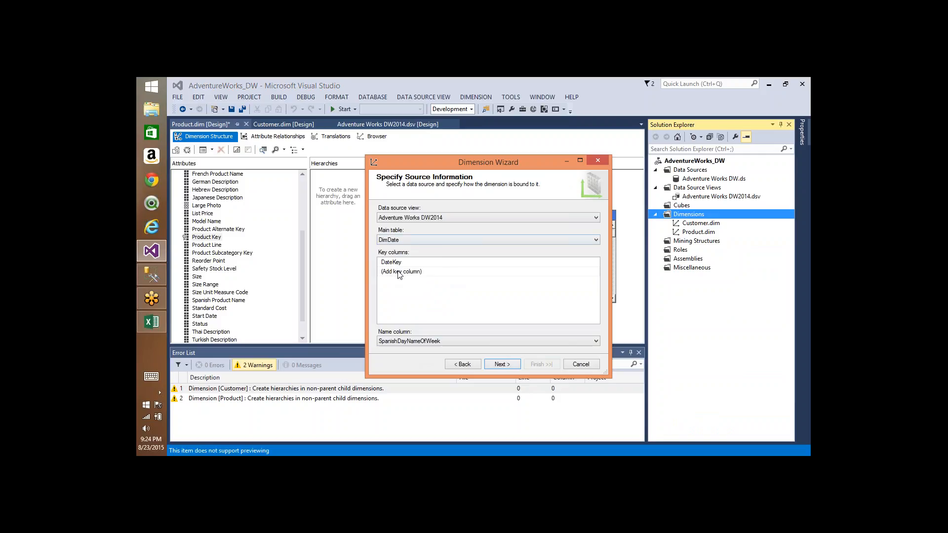
left_click(433, 343)
left_click(401, 221)
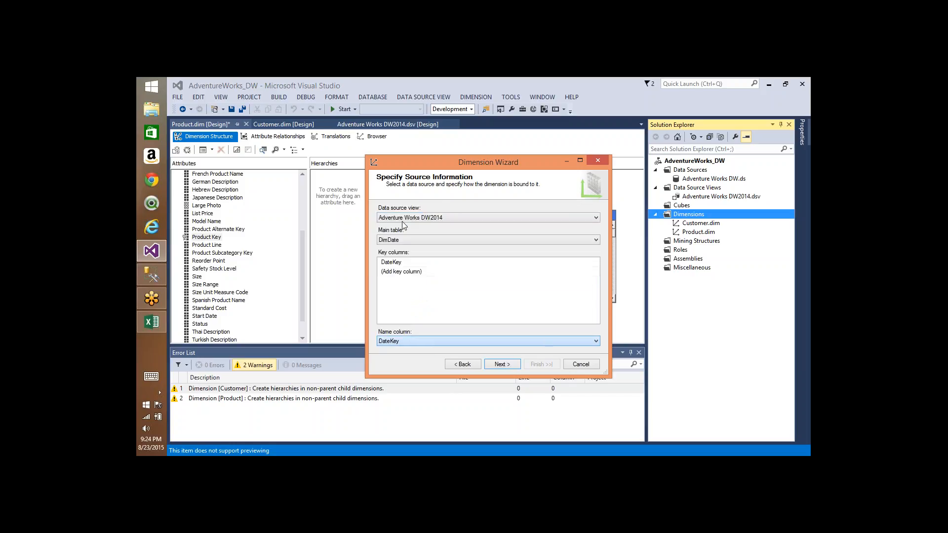
Step: Include all available DimDate attributes in the new dimension, name it Date, and finish the wizard
left_click(501, 365)
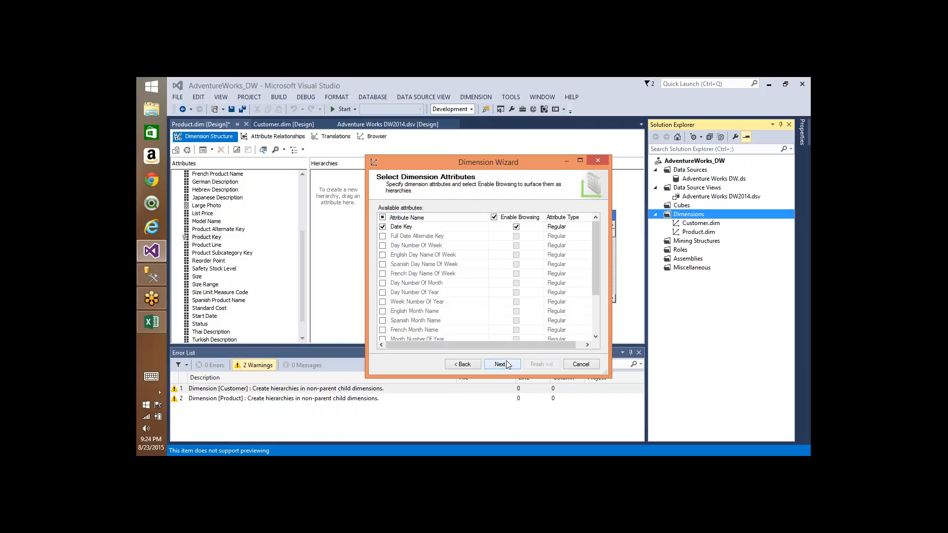
left_click(383, 217)
left_click(503, 364)
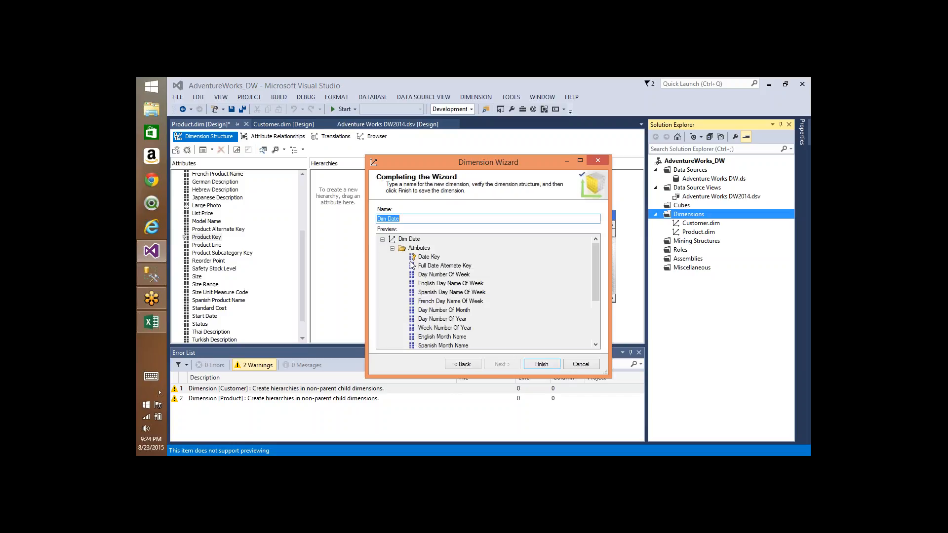
left_click_drag(388, 219, 377, 218)
key("BackSpace")
left_click(537, 370)
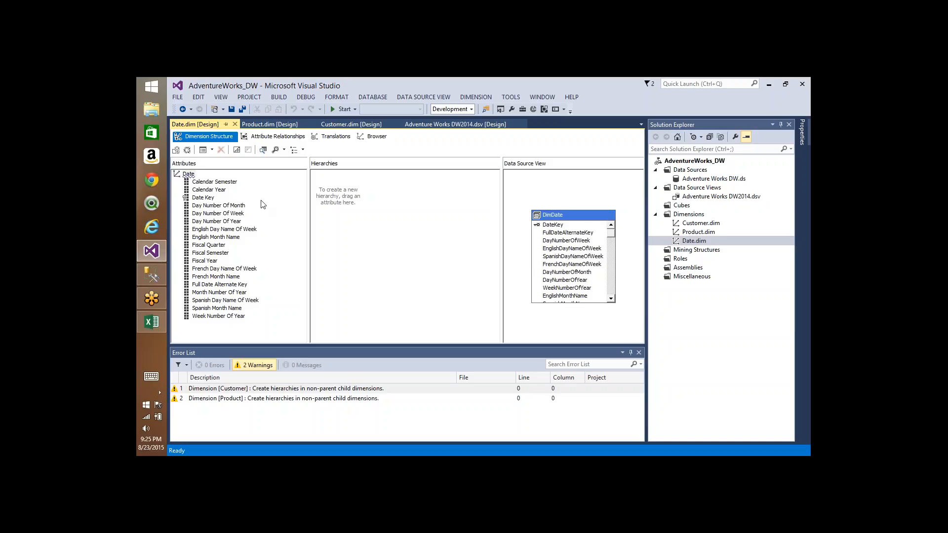
Step: Create a hierarchy named "Calenday Hier" in the Date dimension with Calendar Year as its first level and Calendar Semester below it
left_click_drag(204, 192, 372, 195)
left_click(355, 178)
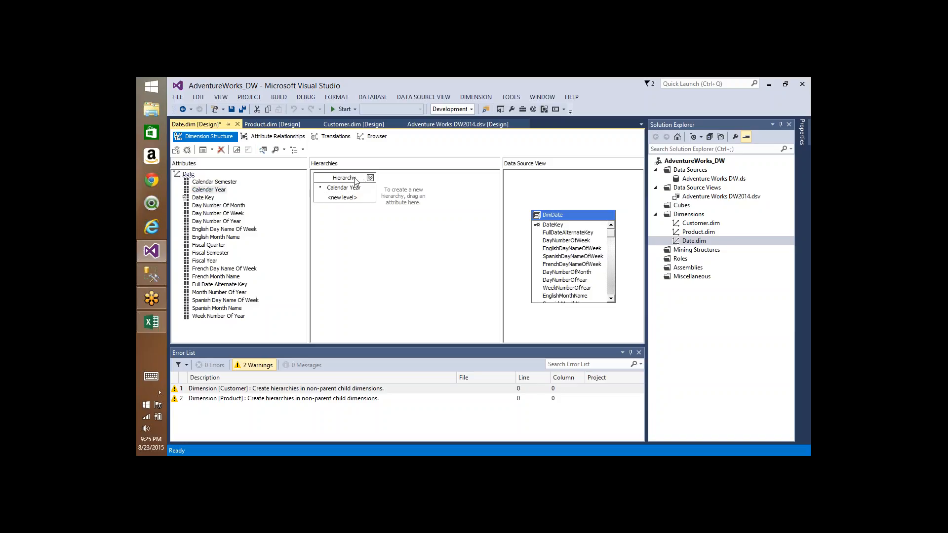
left_click(341, 179)
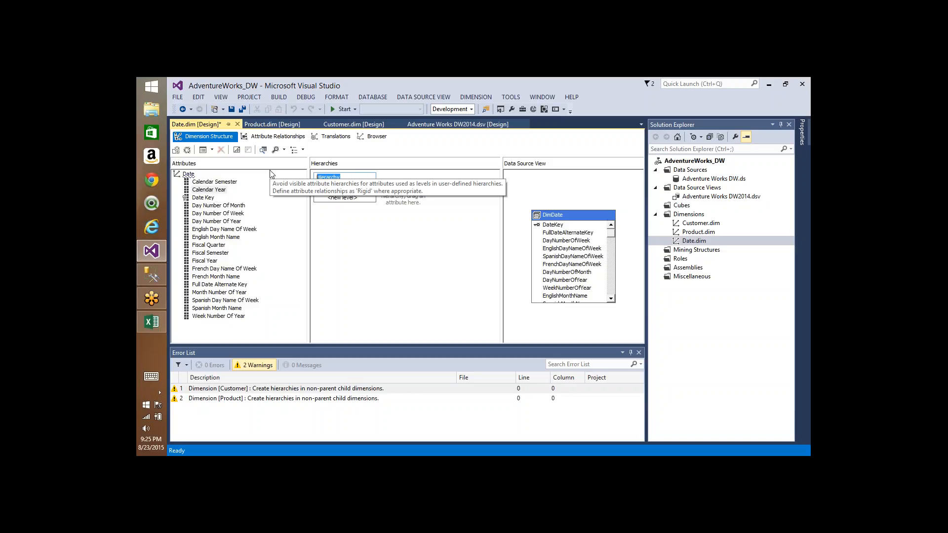
type("Calenday Hier")
key("Return")
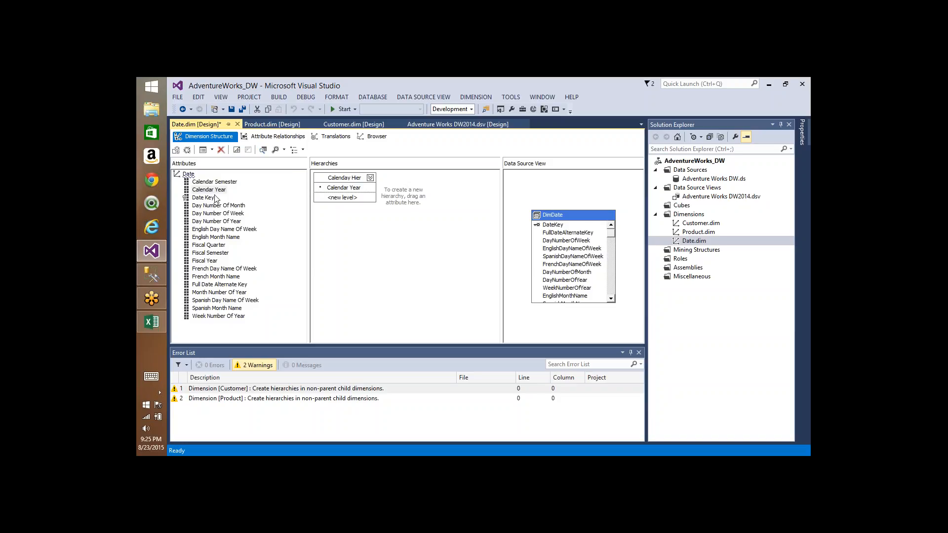
left_click_drag(218, 182, 337, 198)
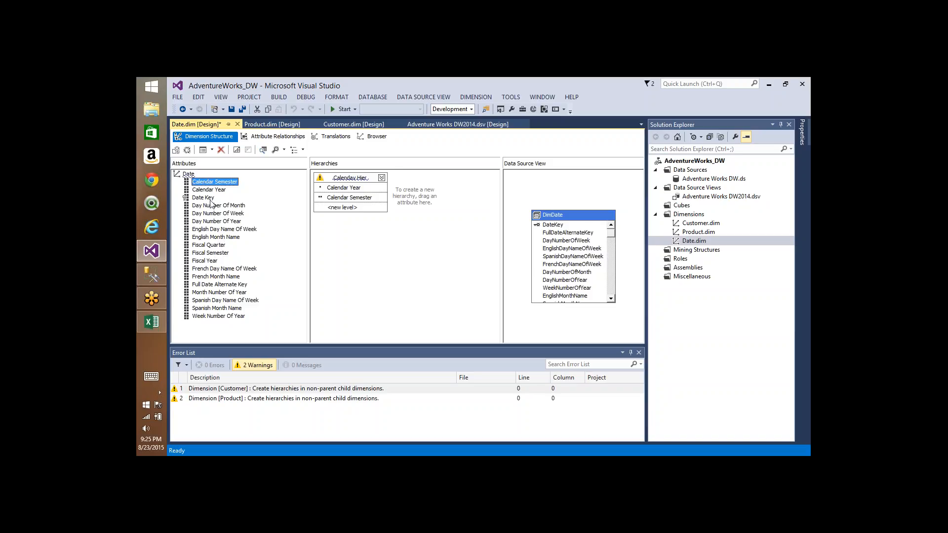
Step: Look through the DimDate table's columns in the data source view for further hierarchy levels
left_click(209, 245)
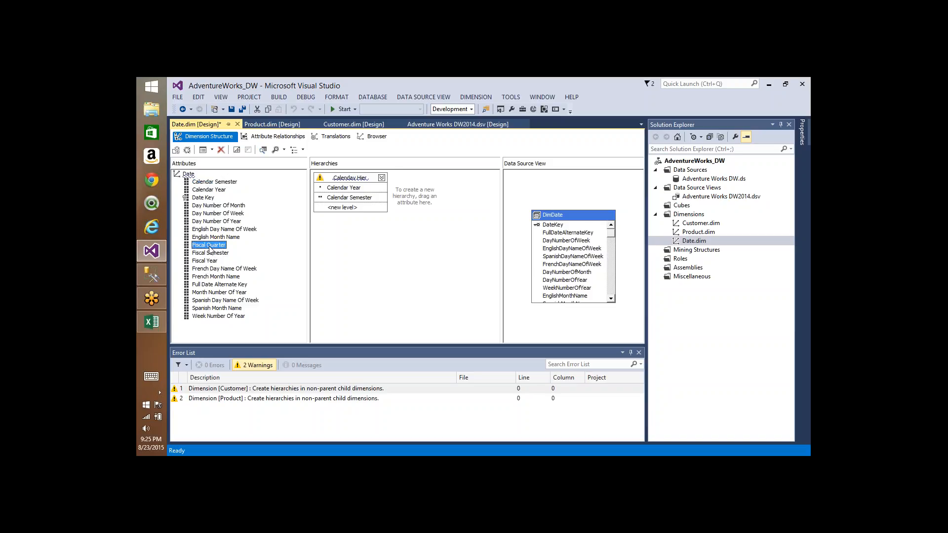
left_click(572, 264)
scroll(579, 266, "down", 2)
scroll(575, 245, "up", 2)
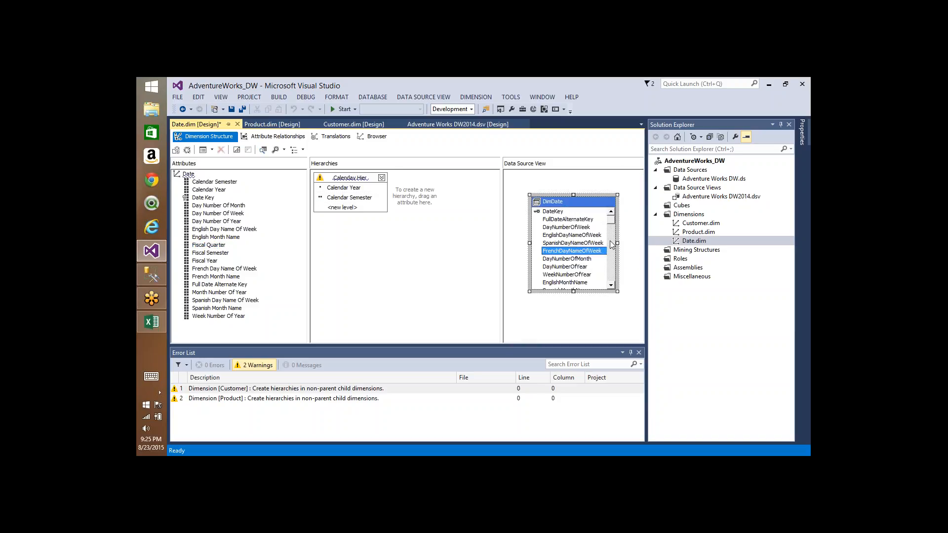
scroll(615, 243, "down", 3)
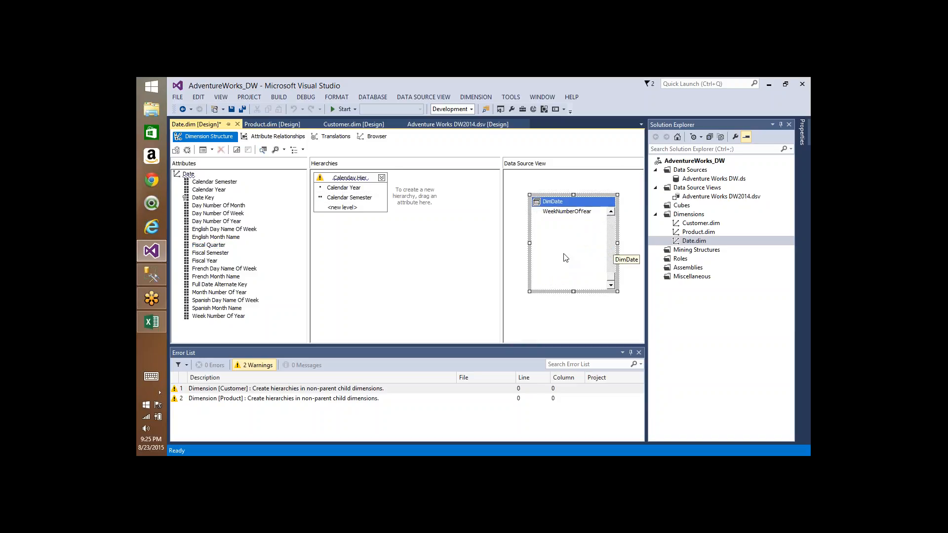
left_click(564, 258)
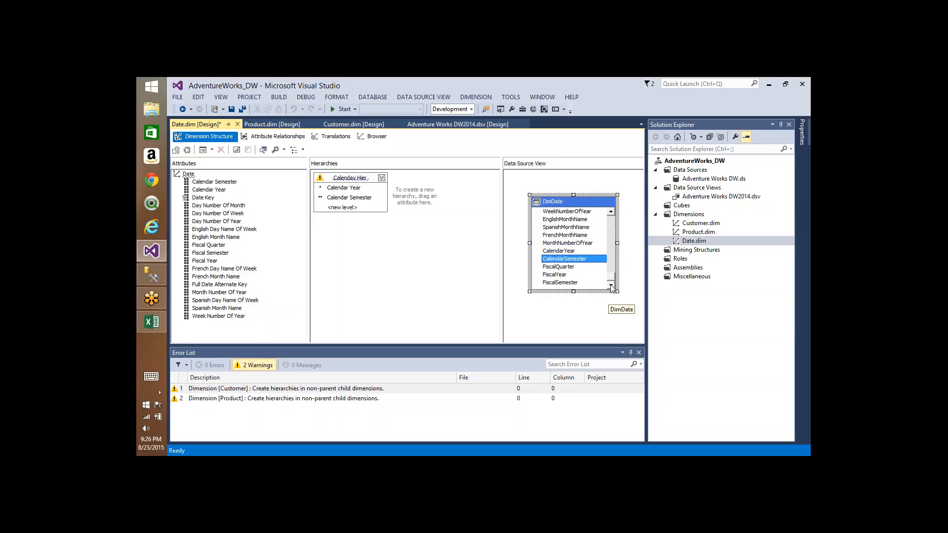
Step: Edit the DimDate named query in the Adventure Works DW2014 data source view to include the CalendarQuarter column
scroll(613, 278, "up", 2)
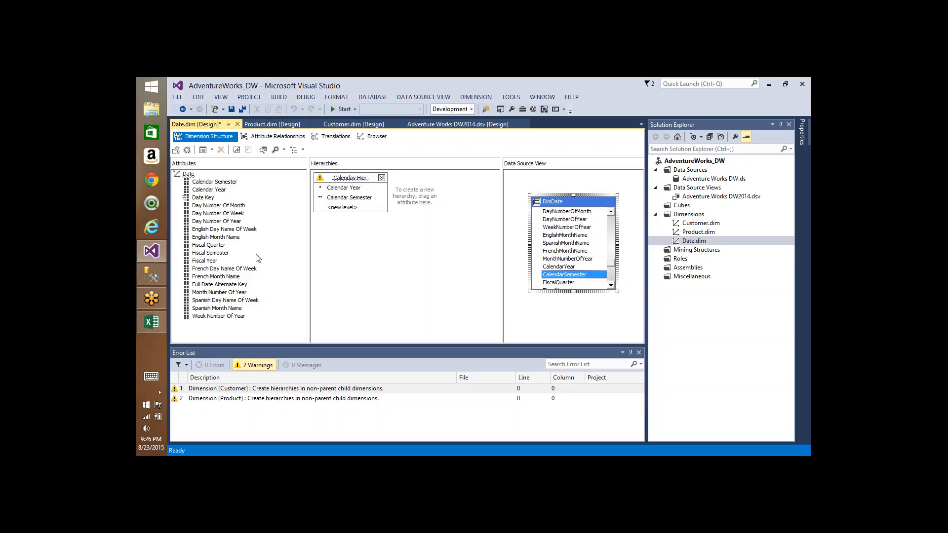
double_click(696, 197)
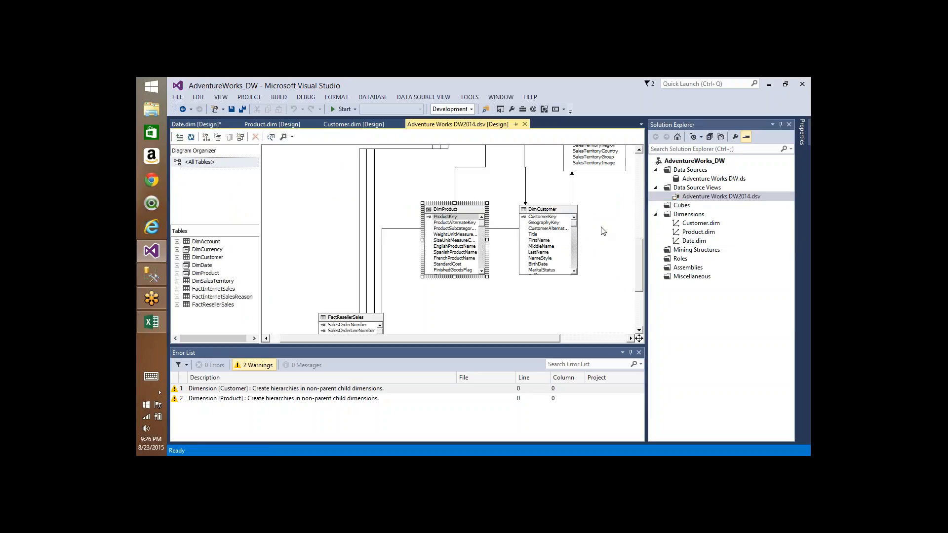
scroll(603, 229, "up", 5)
scroll(555, 254, "up", 3)
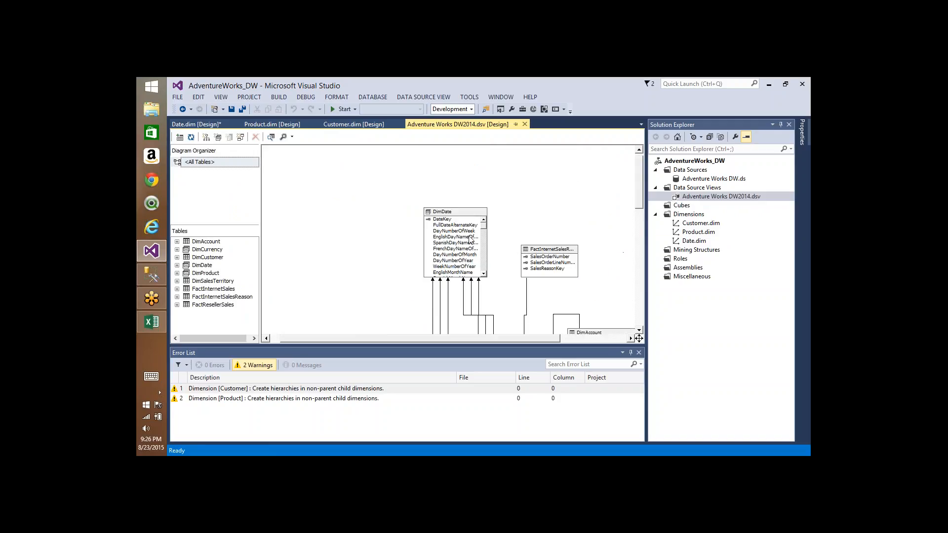
right_click(460, 214)
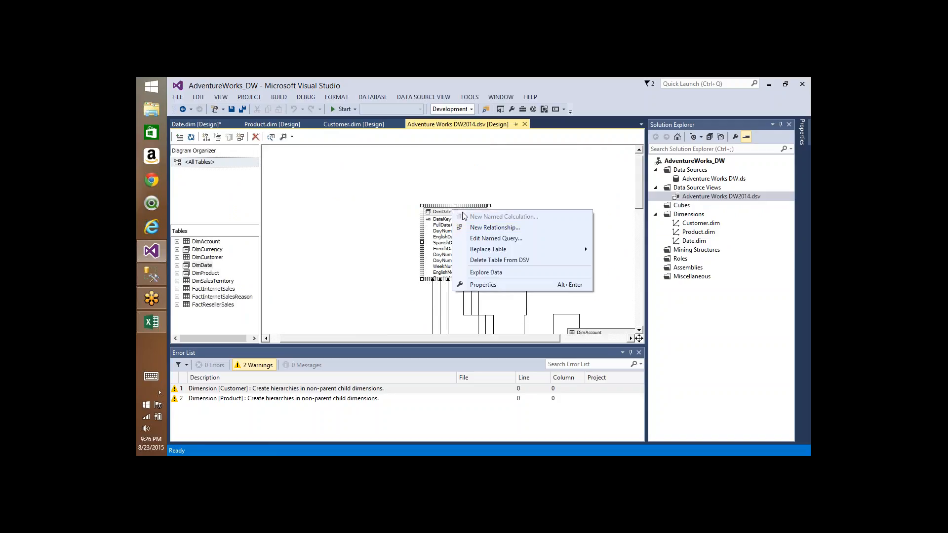
left_click(489, 238)
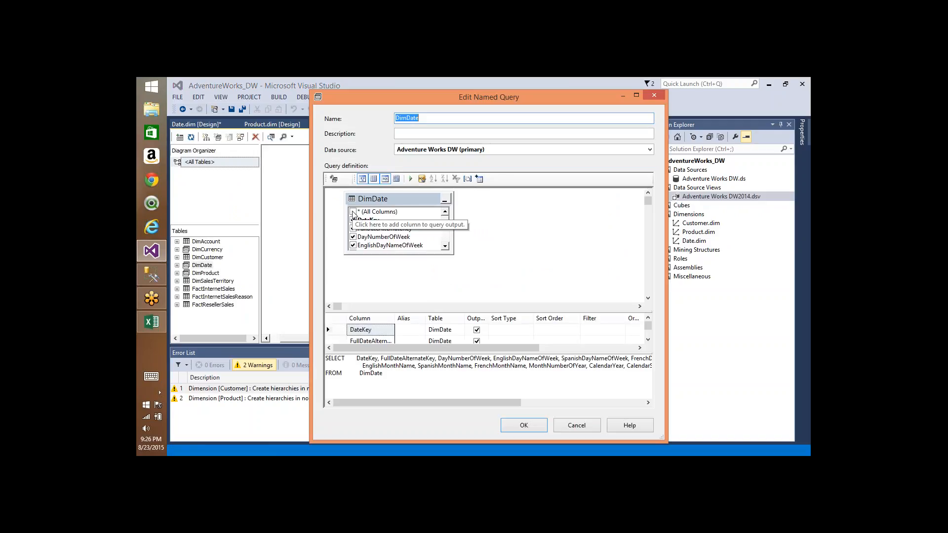
scroll(448, 223, "down", 4)
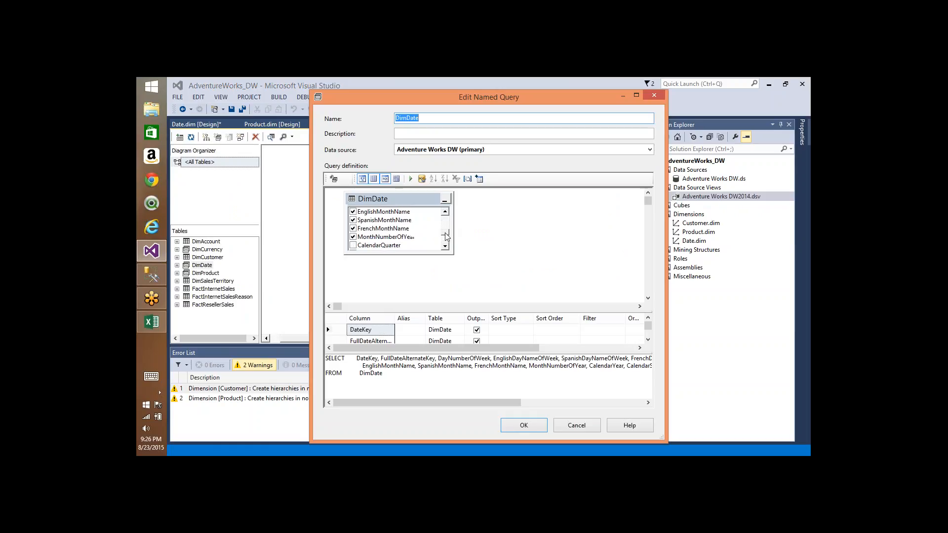
left_click(353, 229)
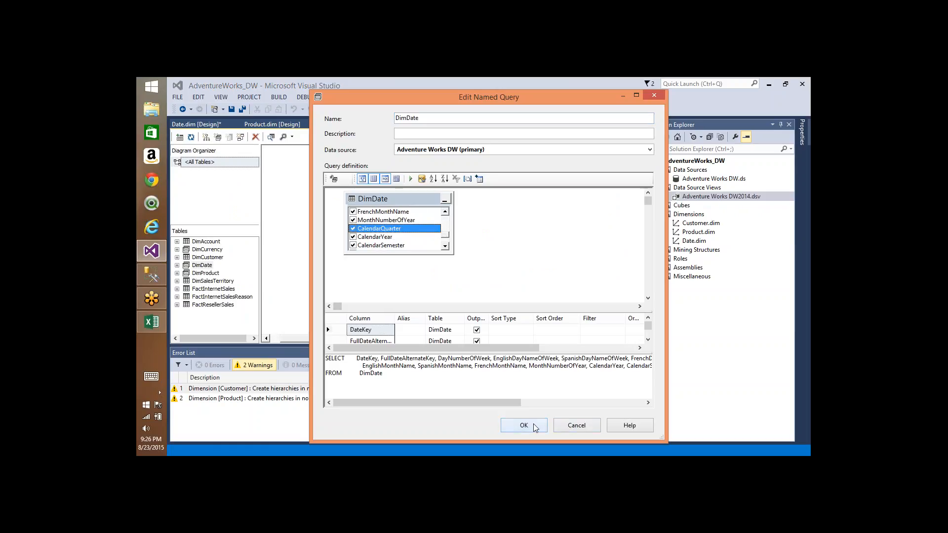
left_click(531, 424)
Step: Add CalendarQuarter as an attribute of the Date dimension and place it below Calendar Semester in the Calenday Hier hierarchy
double_click(694, 241)
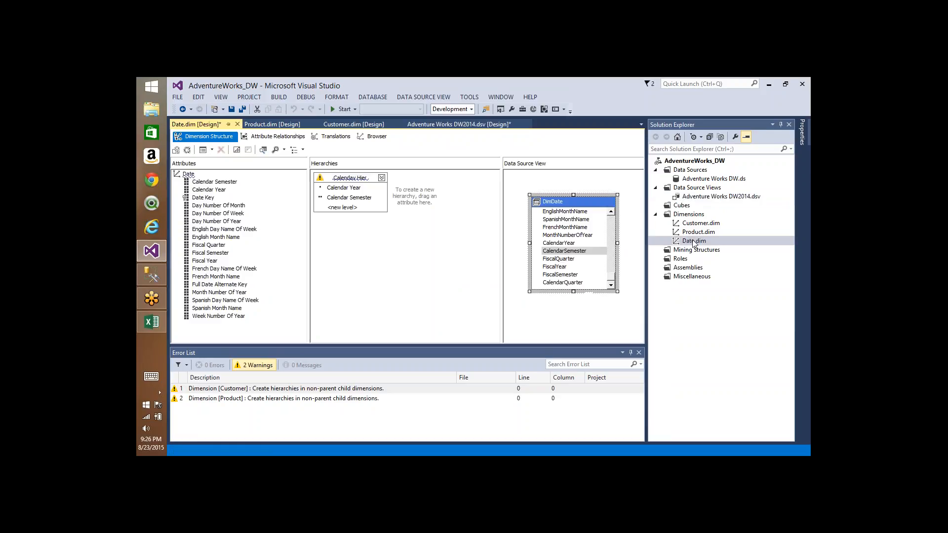
left_click(565, 260)
left_click_drag(564, 282, 234, 197)
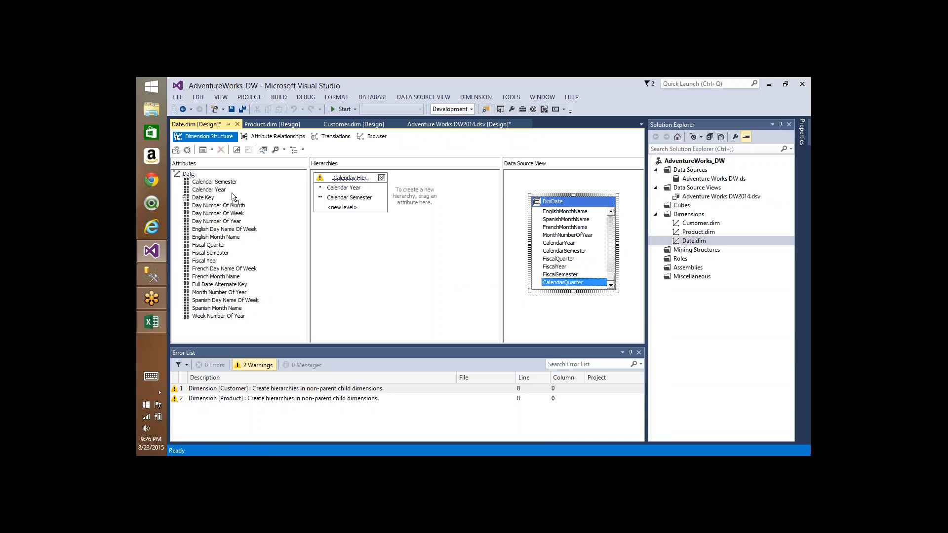
left_click_drag(233, 196, 234, 196)
left_click_drag(234, 197, 344, 211)
left_click(220, 183)
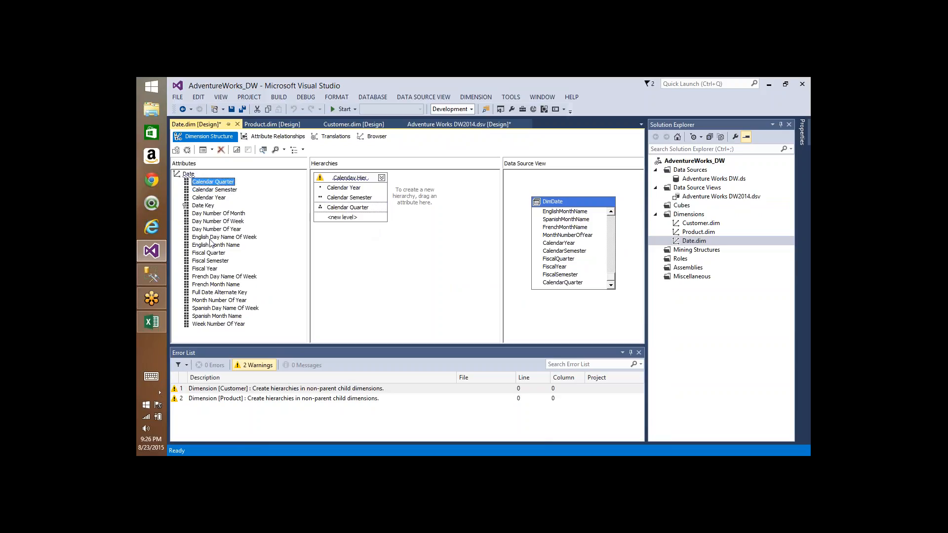
Step: Add English Month Name as the lowest level of the Calenday Hier hierarchy, below Calendar Quarter
left_click_drag(216, 249, 345, 217)
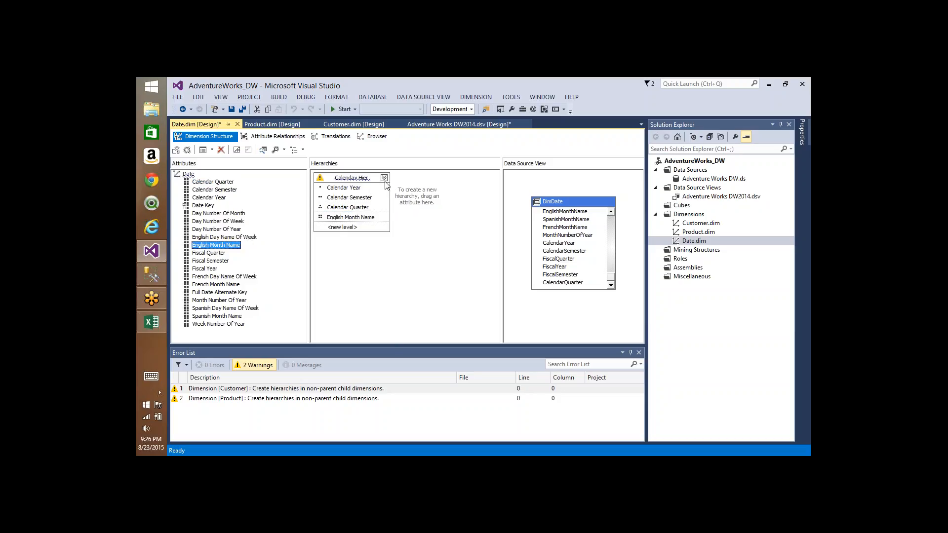
mouse_move(388, 182)
left_click(354, 199)
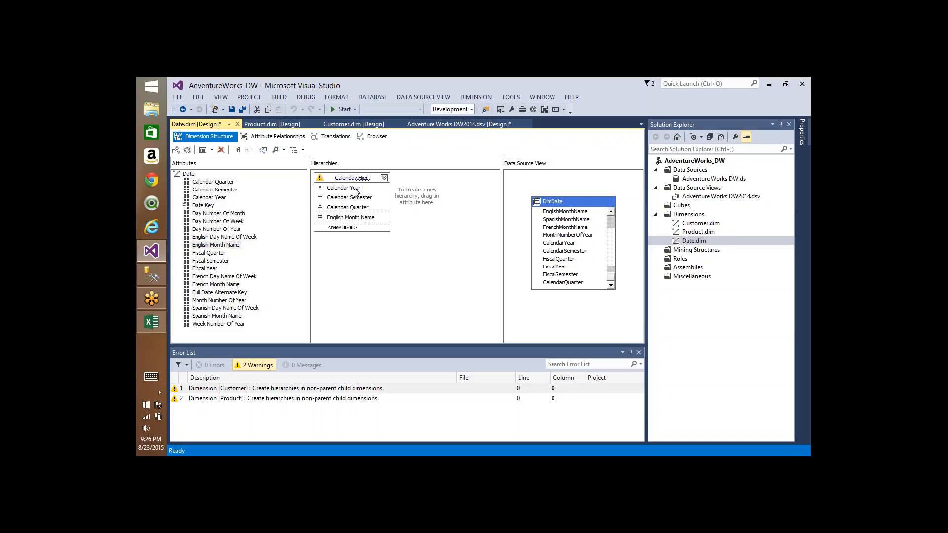
left_click(355, 211)
Step: Deploy the changes and run a full process of the Date dimension, check the Calenday Hier entry in the progress details, and close the dialogs
left_click(188, 150)
key("Return")
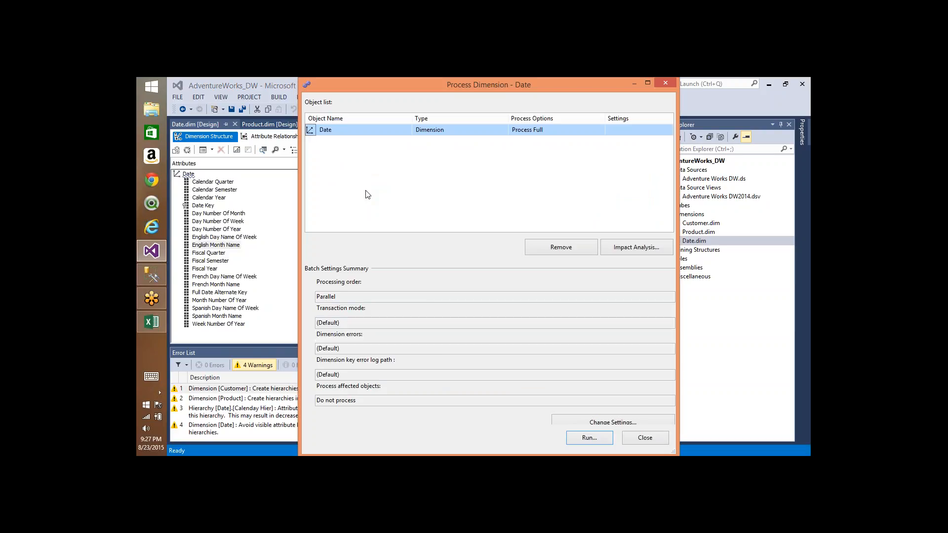
left_click(587, 438)
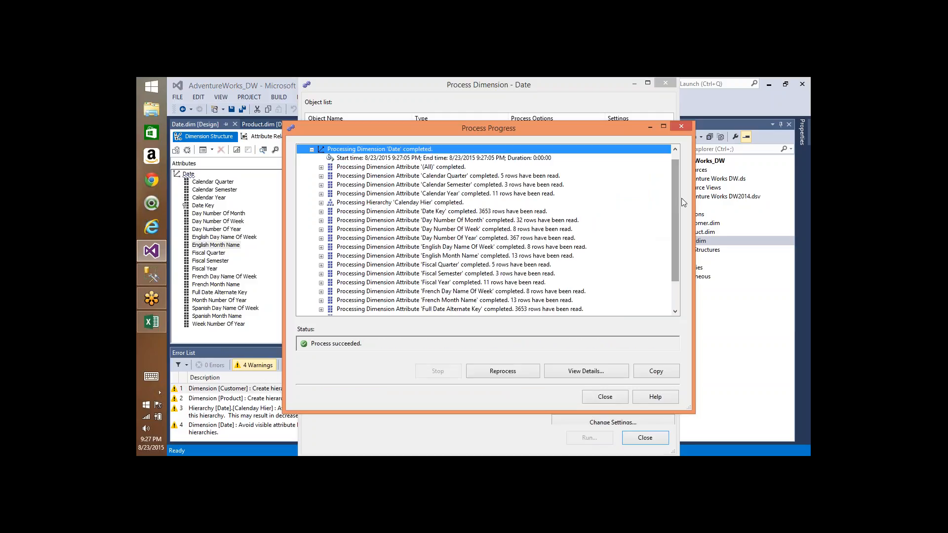
left_click_drag(678, 199, 674, 203)
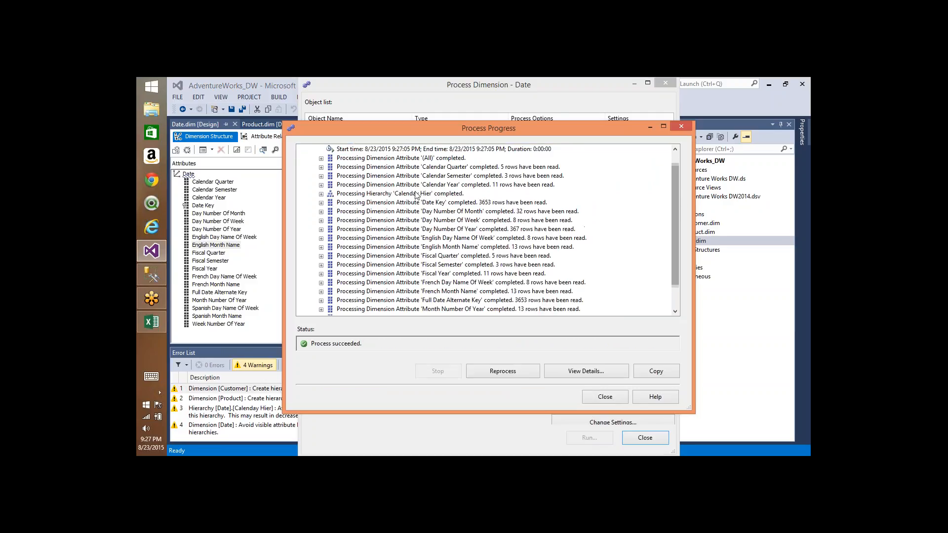
left_click(365, 193)
left_click(322, 193)
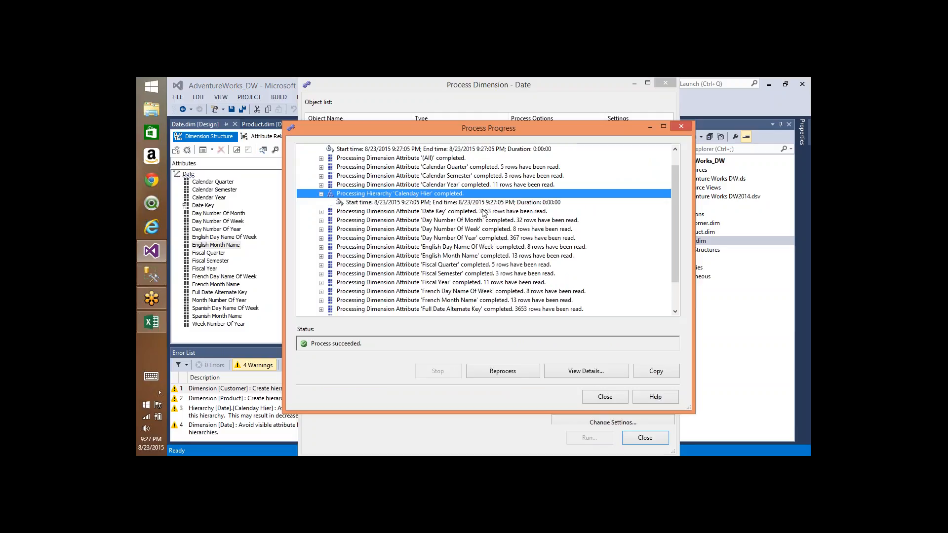
left_click(605, 397)
left_click(644, 438)
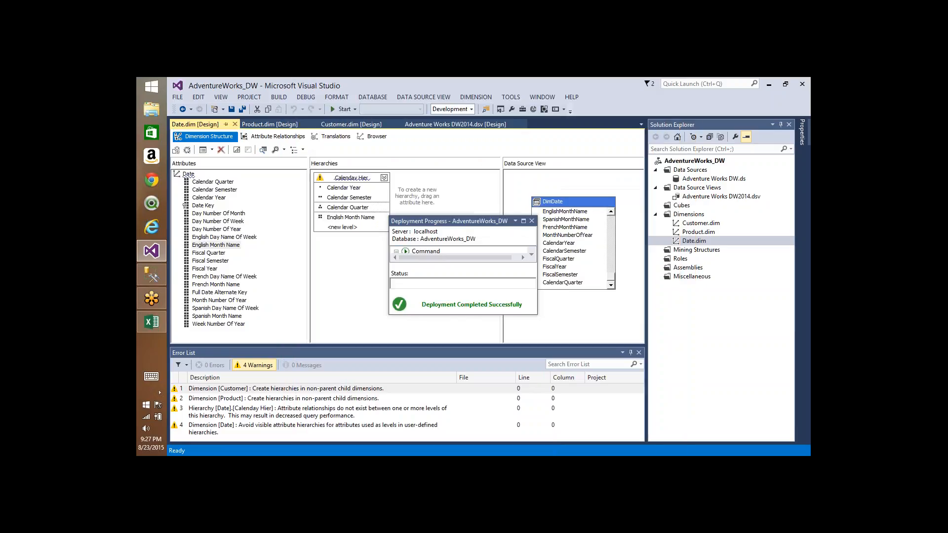
left_click(532, 221)
Step: Browse the processed Date dimension by the Calenday Hier hierarchy
left_click(374, 136)
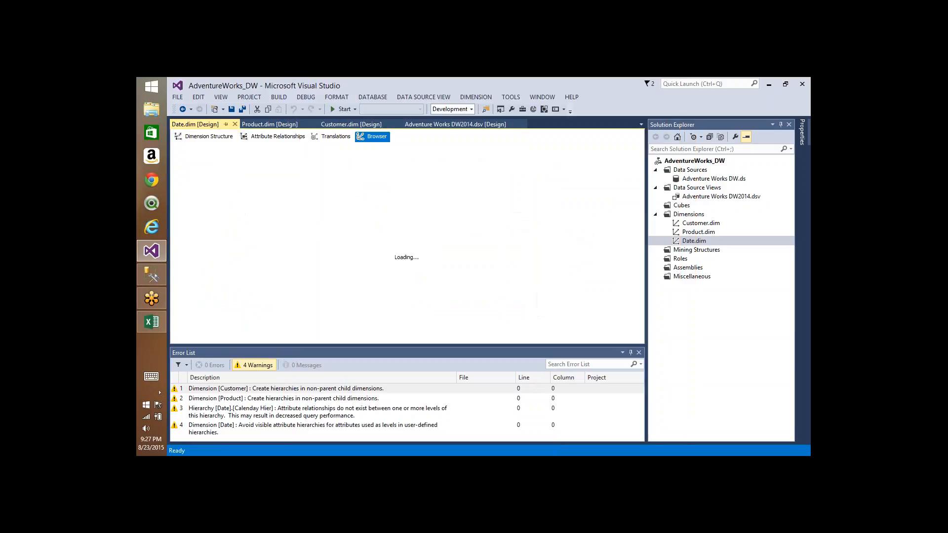
left_click(338, 152)
left_click(338, 151)
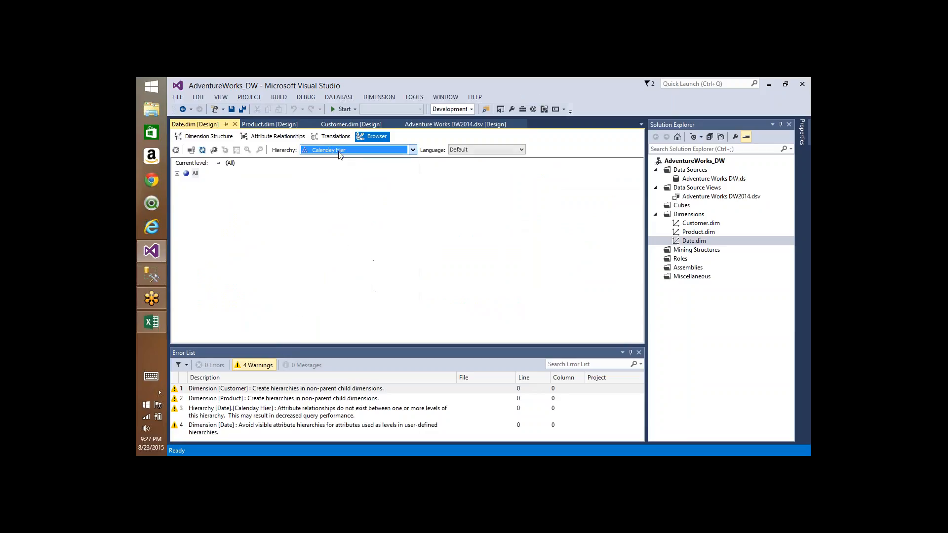
left_click(344, 153)
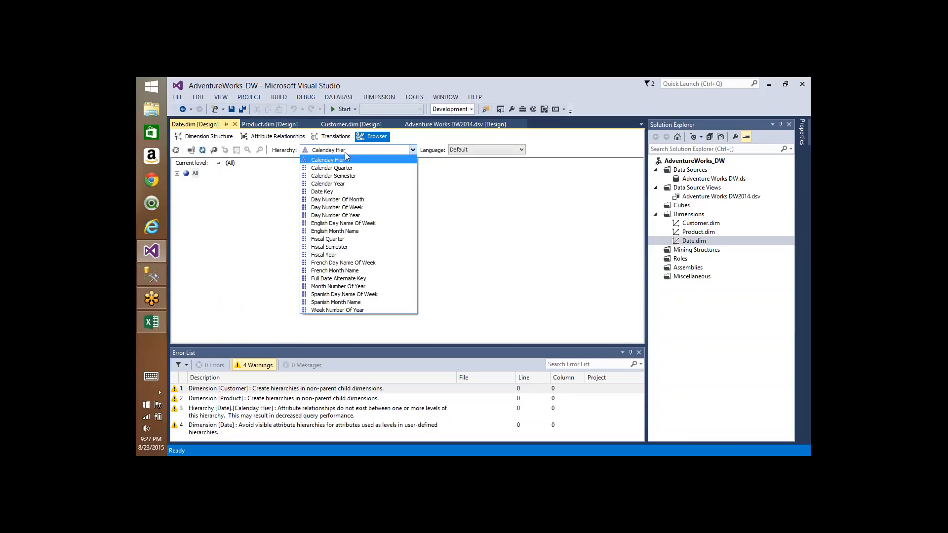
left_click(204, 196)
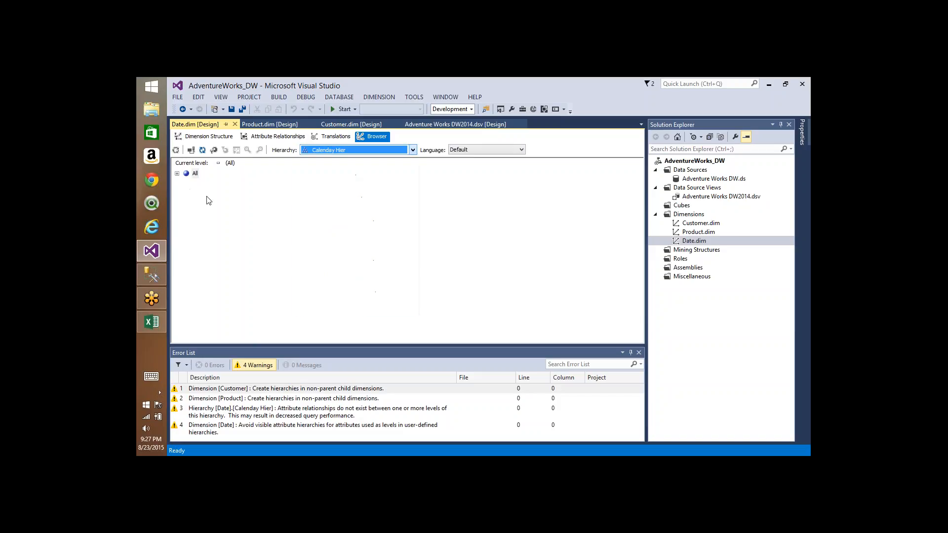
Step: Examine the semesters, quarters and months under 2005 in Calenday Hier through quarter 3, and return to the dimension structure
left_click(178, 173)
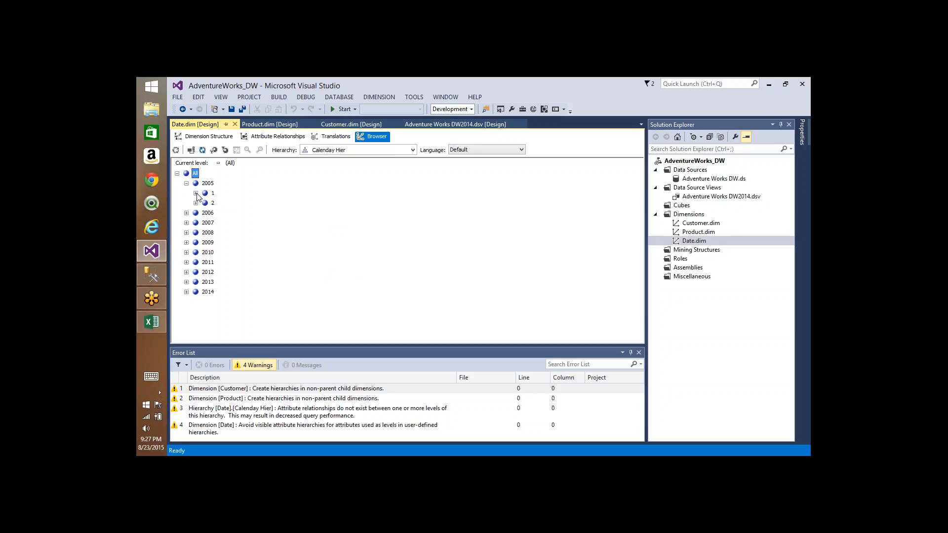
left_click(196, 193)
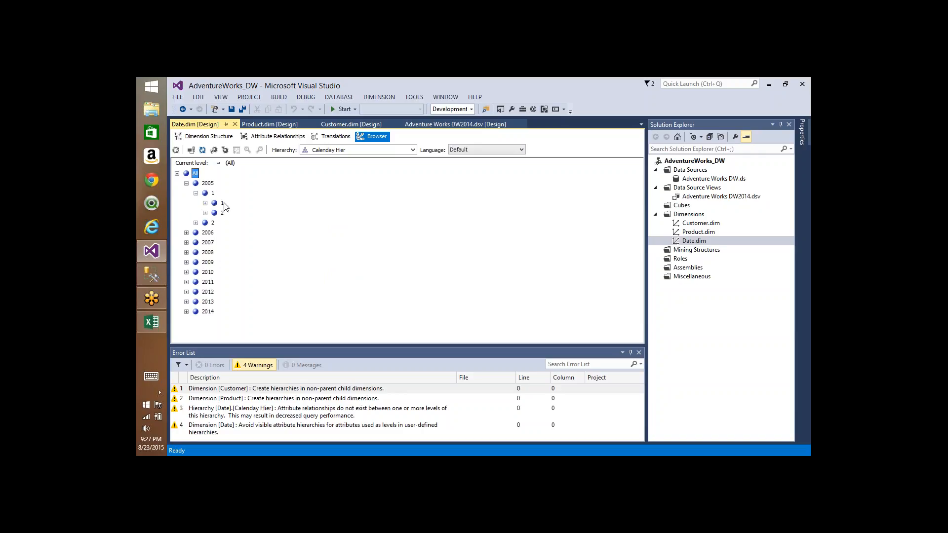
left_click(205, 203)
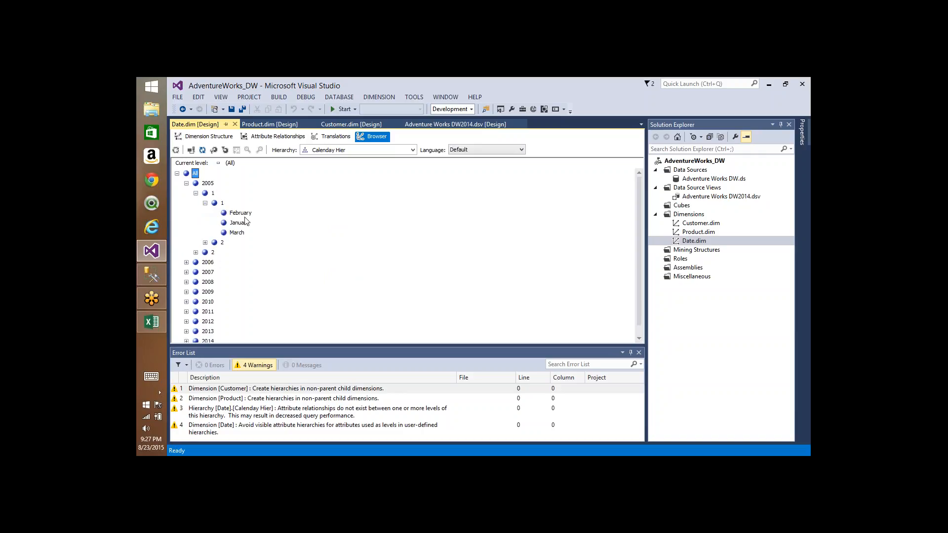
left_click(205, 242)
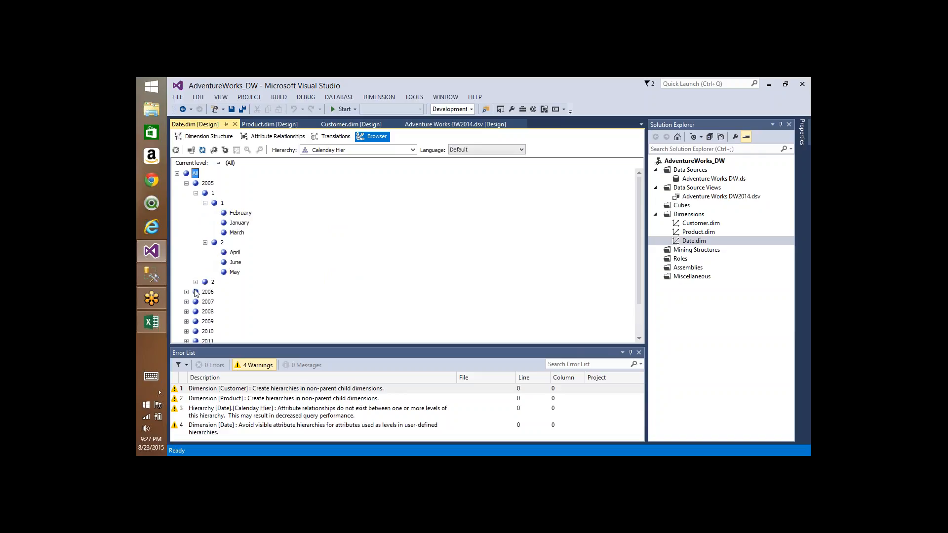
left_click(196, 283)
left_click(213, 282)
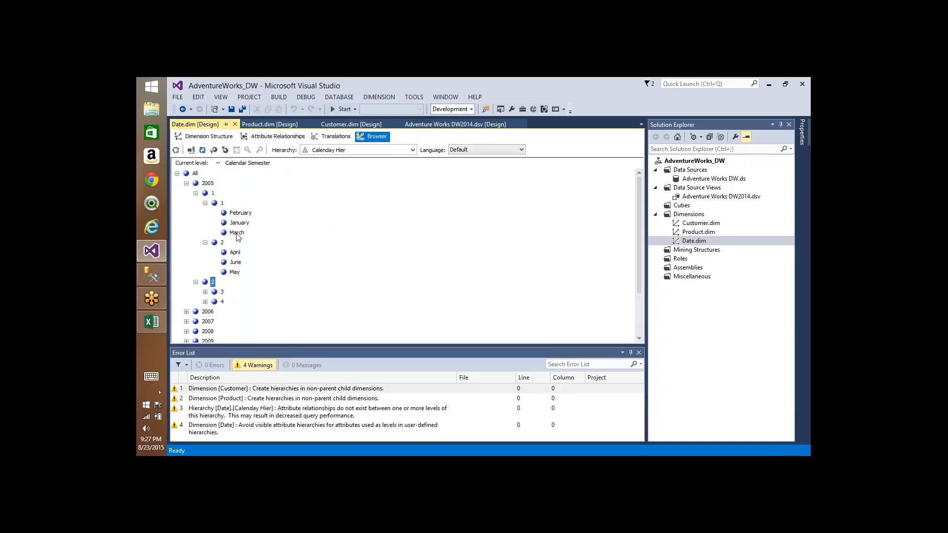
left_click(222, 292)
left_click(205, 292)
left_click(237, 303)
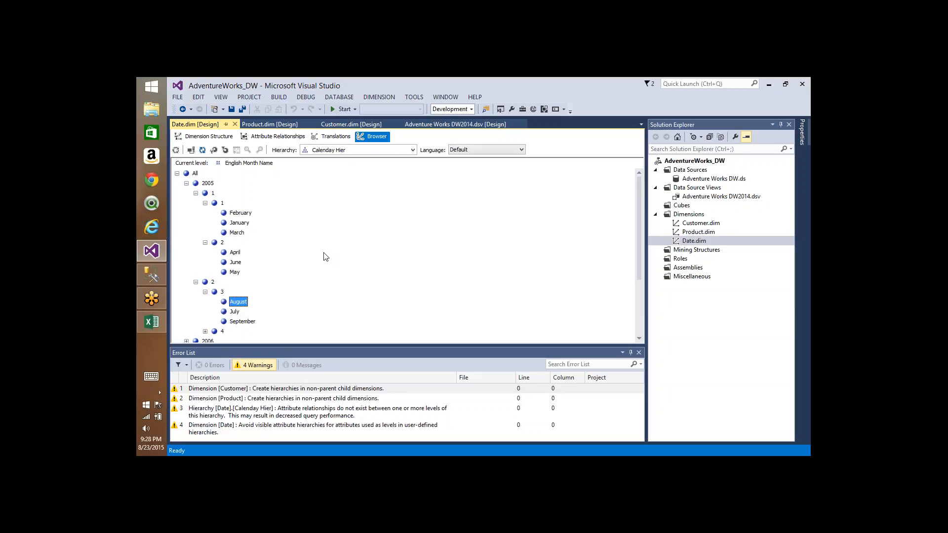
left_click(208, 136)
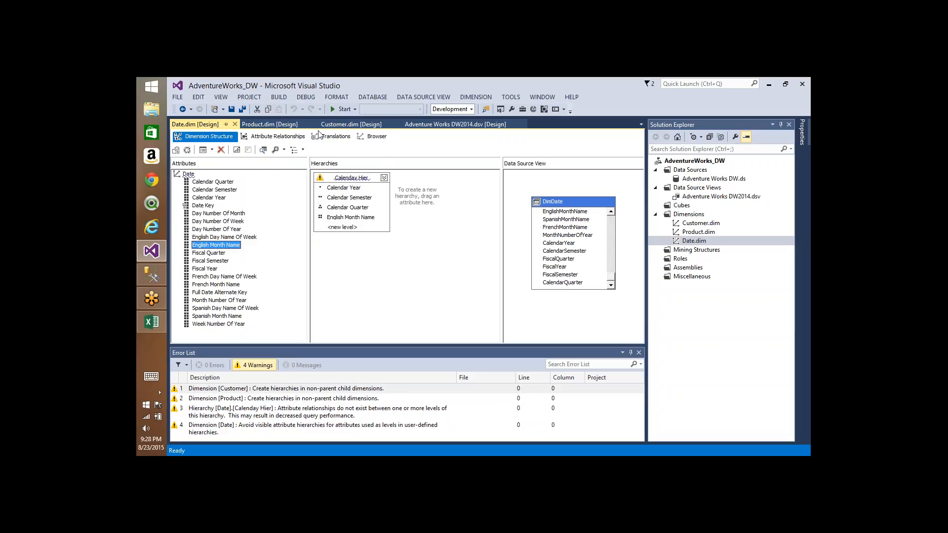
left_click(249, 107)
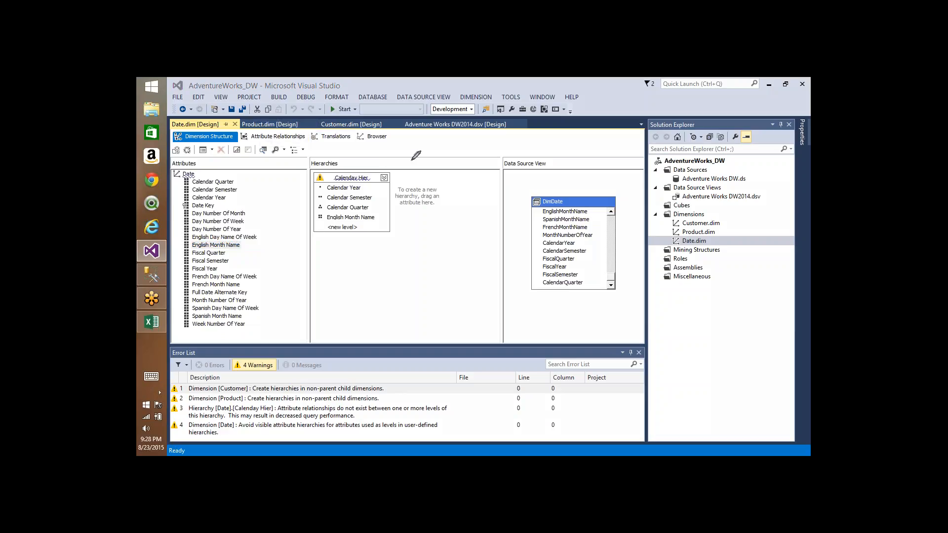
mouse_move(476, 144)
left_mouse_down()
mouse_move(452, 145)
mouse_move(510, 173)
mouse_move(458, 143)
left_mouse_up()
left_click_drag(473, 190, 424, 215)
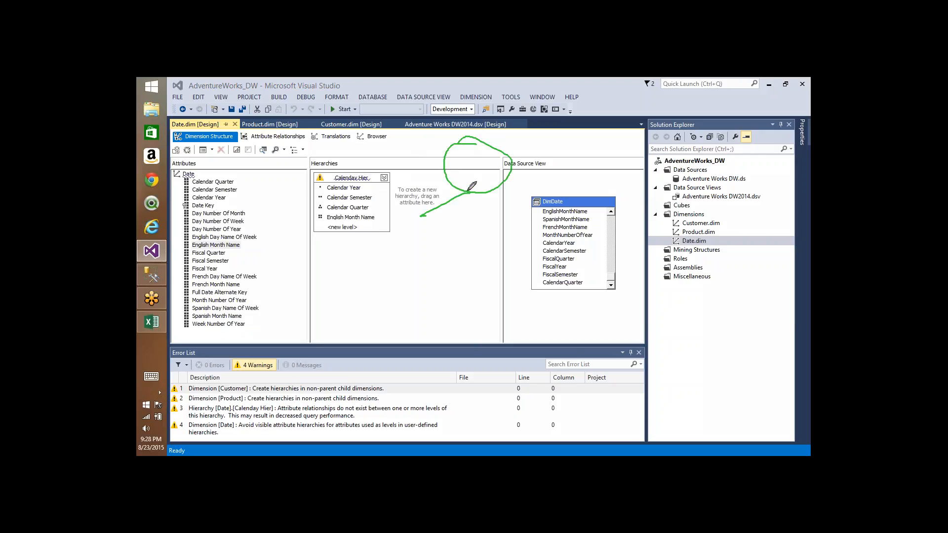
mouse_move(469, 192)
left_mouse_down()
mouse_move(511, 228)
mouse_move(568, 210)
left_mouse_up()
left_click_drag(429, 213, 420, 212)
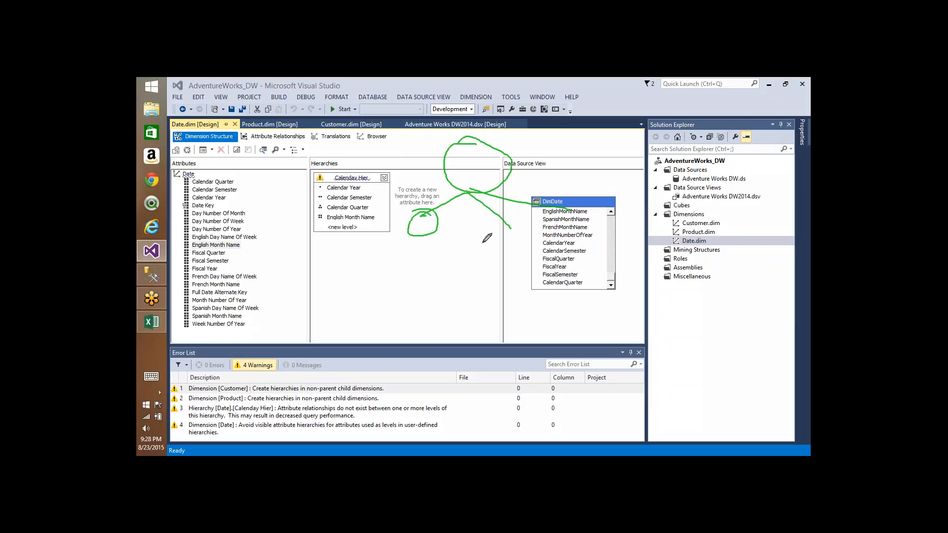
left_click_drag(503, 226, 508, 228)
left_click_drag(574, 209, 560, 217)
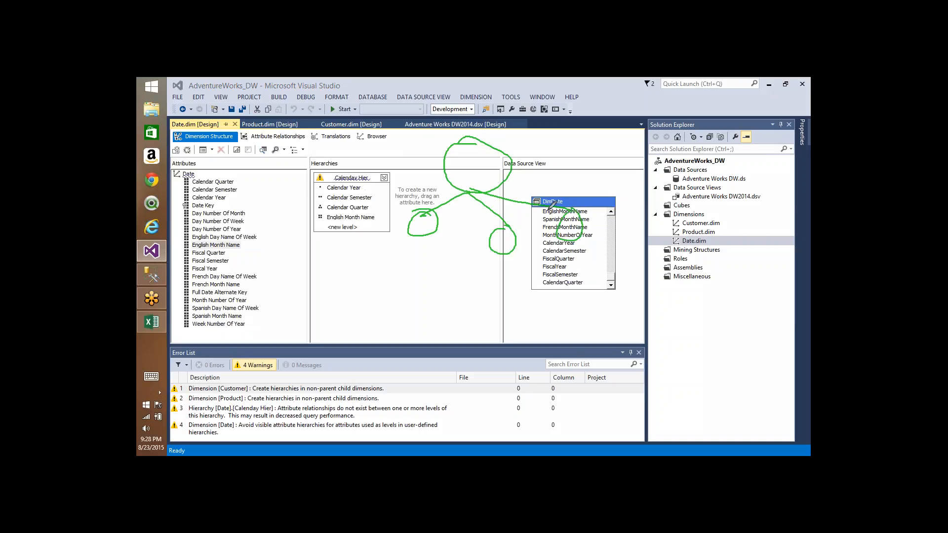
left_click_drag(393, 171, 397, 172)
mouse_move(297, 164)
left_mouse_down()
mouse_move(326, 188)
mouse_move(323, 199)
mouse_move(287, 197)
mouse_move(324, 218)
left_mouse_up()
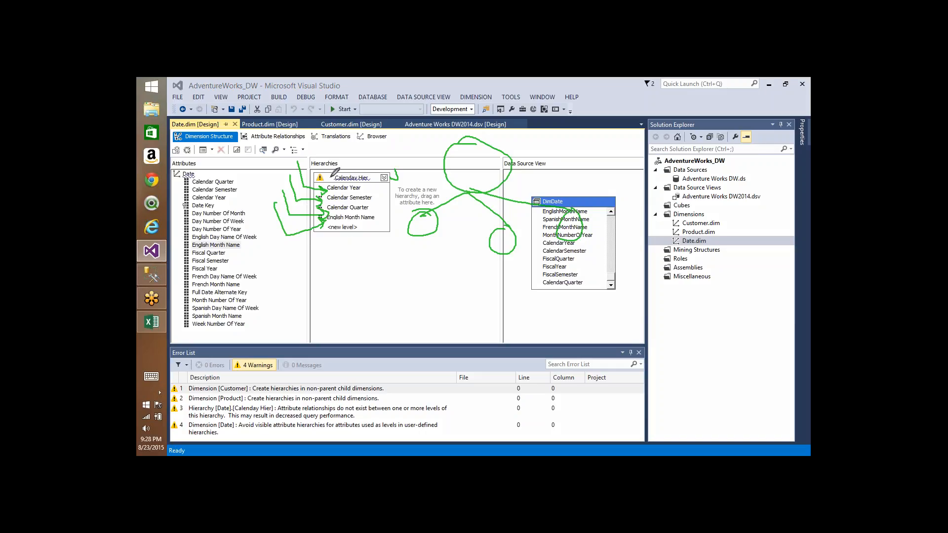
mouse_move(469, 174)
left_mouse_down()
mouse_move(506, 168)
mouse_move(499, 166)
left_mouse_up()
mouse_move(332, 228)
left_mouse_down()
mouse_move(389, 227)
mouse_move(360, 267)
left_mouse_up()
mouse_move(413, 238)
left_mouse_down()
mouse_move(401, 270)
mouse_move(433, 287)
left_mouse_up()
left_click_drag(434, 287, 439, 285)
mouse_move(499, 252)
left_mouse_down()
mouse_move(475, 295)
mouse_move(525, 312)
mouse_move(506, 324)
mouse_move(539, 298)
left_mouse_up()
left_click_drag(570, 234, 573, 295)
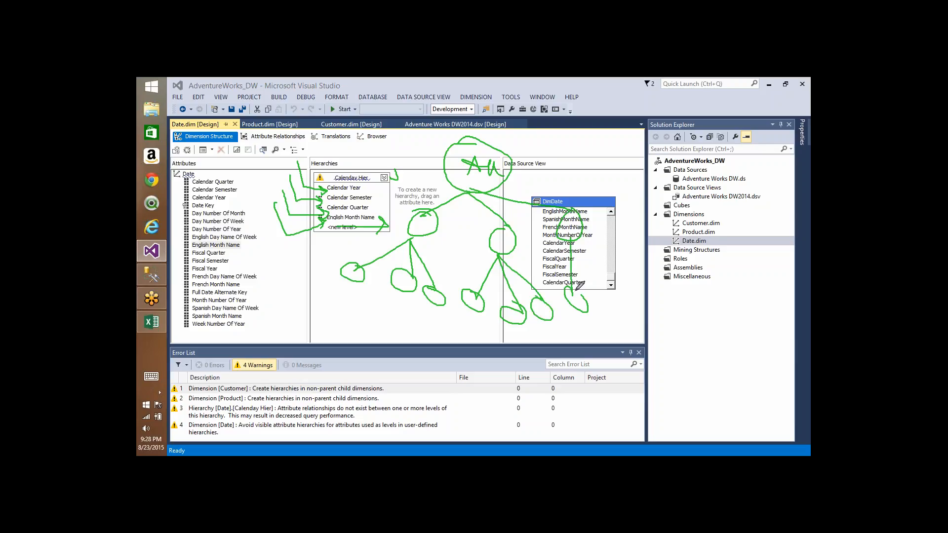
mouse_move(584, 247)
left_mouse_down()
mouse_move(620, 314)
mouse_move(608, 296)
left_mouse_up()
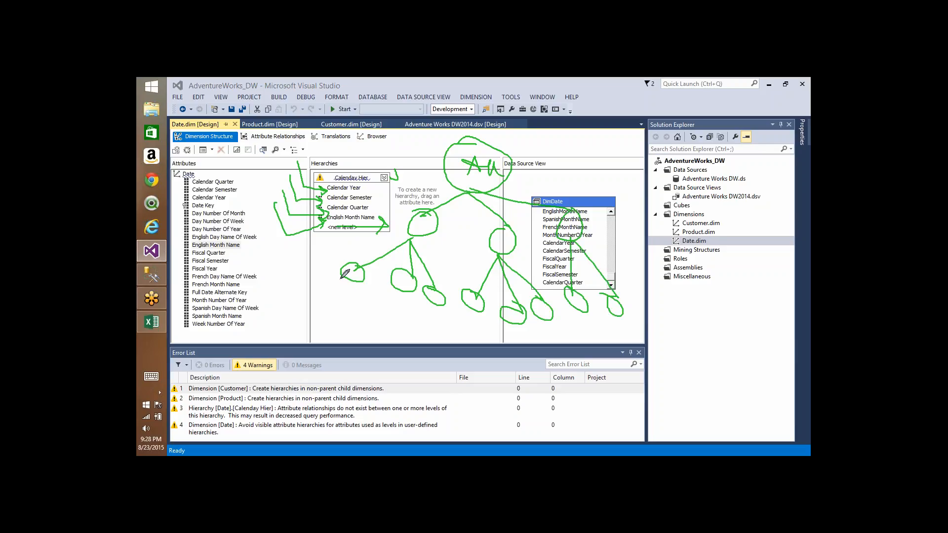
mouse_move(272, 268)
left_mouse_down()
mouse_move(319, 271)
mouse_move(324, 280)
mouse_move(292, 300)
mouse_move(316, 302)
left_mouse_up()
left_click_drag(359, 278, 376, 319)
mouse_move(406, 290)
left_mouse_down()
mouse_move(395, 333)
mouse_move(409, 320)
mouse_move(433, 330)
mouse_move(430, 340)
left_mouse_up()
mouse_move(522, 310)
left_mouse_down()
mouse_move(496, 346)
mouse_move(504, 351)
left_mouse_up()
left_click_drag(516, 319, 534, 355)
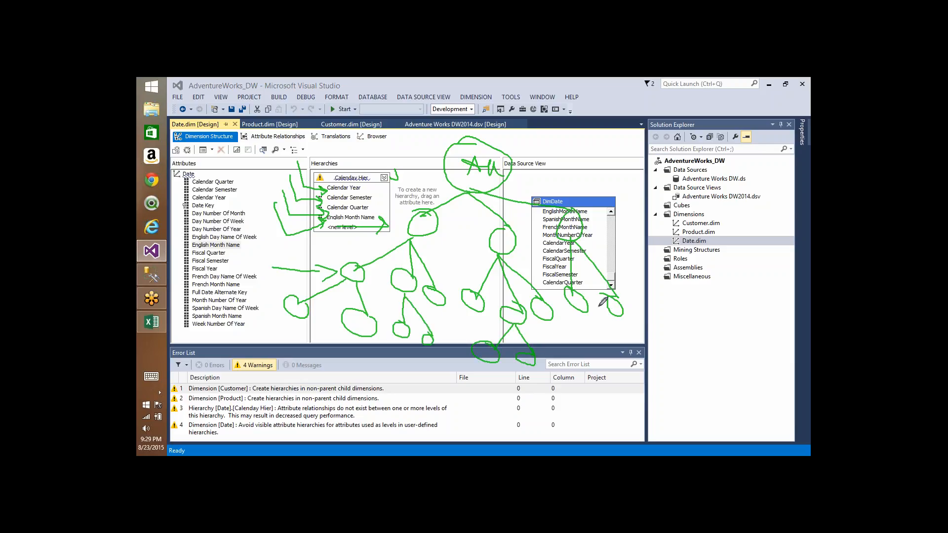
mouse_move(580, 312)
left_mouse_down()
mouse_move(563, 346)
mouse_move(599, 332)
mouse_move(592, 355)
left_mouse_up()
mouse_move(223, 307)
left_mouse_down()
mouse_move(284, 314)
mouse_move(275, 319)
left_mouse_up()
left_click_drag(205, 368, 226, 367)
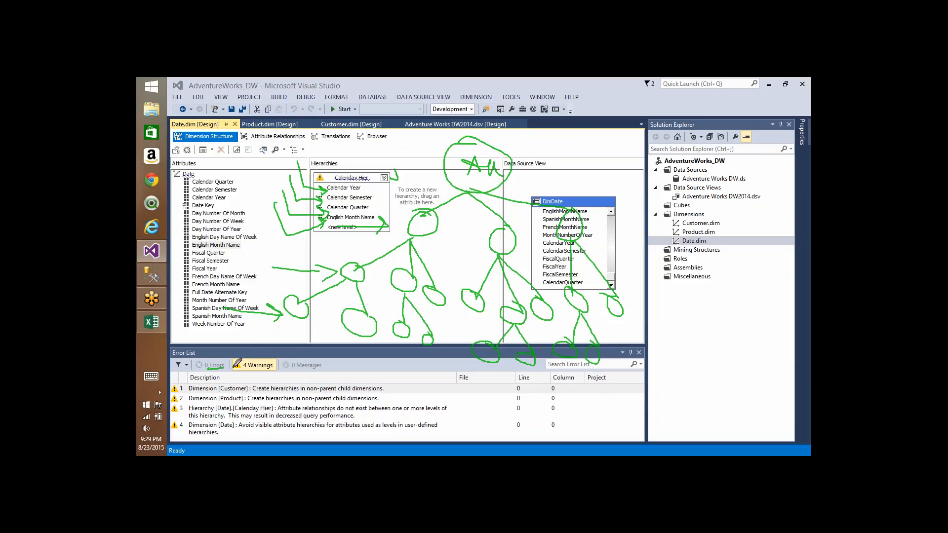
mouse_move(294, 315)
left_mouse_down()
mouse_move(269, 348)
mouse_move(318, 364)
mouse_move(313, 357)
left_mouse_up()
left_click_drag(362, 336, 346, 377)
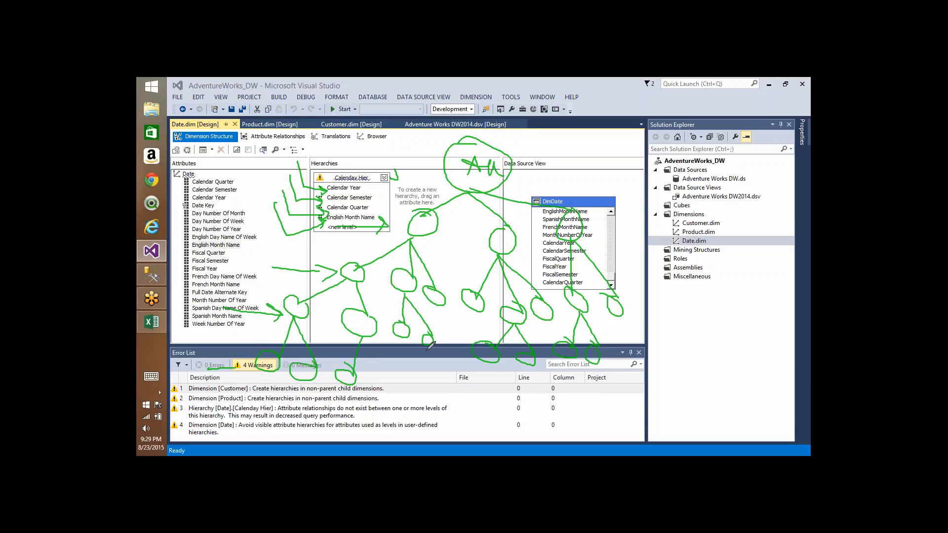
mouse_move(426, 341)
left_mouse_down()
mouse_move(439, 370)
mouse_move(430, 369)
left_mouse_up()
mouse_move(494, 357)
left_mouse_down()
mouse_move(493, 398)
mouse_move(486, 387)
left_mouse_up()
left_click_drag(526, 356, 527, 388)
mouse_move(595, 352)
left_mouse_down()
mouse_move(607, 415)
mouse_move(696, 389)
left_mouse_up()
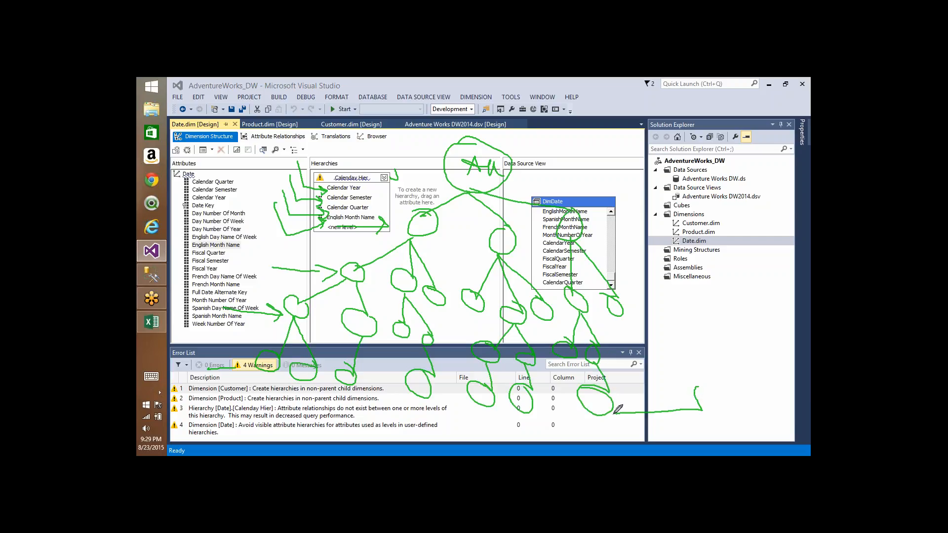
left_click_drag(618, 404, 668, 427)
mouse_move(613, 385)
left_mouse_down()
mouse_move(585, 401)
mouse_move(621, 411)
mouse_move(611, 388)
mouse_move(598, 394)
left_mouse_up()
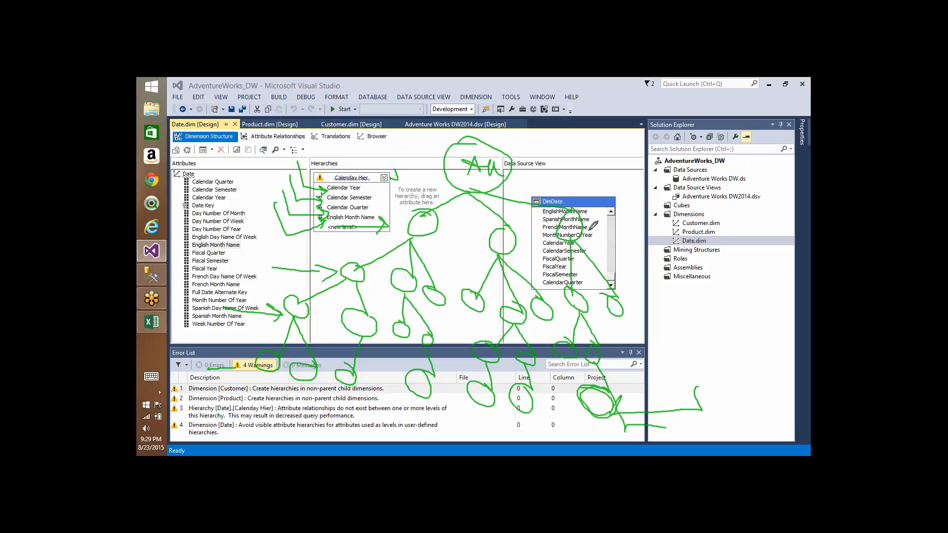
left_click_drag(651, 247, 649, 249)
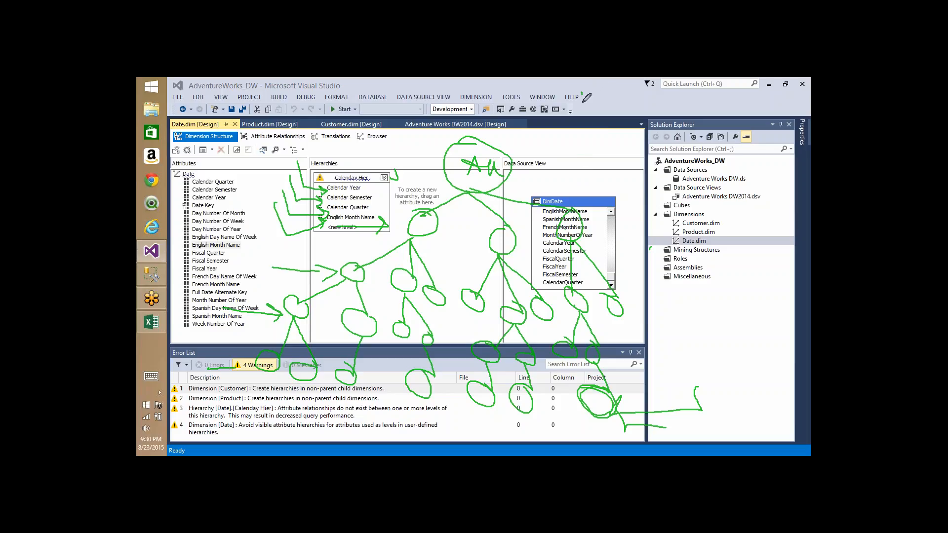
mouse_move(581, 118)
left_mouse_down()
mouse_move(599, 109)
mouse_move(604, 84)
mouse_move(624, 105)
mouse_move(629, 89)
mouse_move(636, 101)
mouse_move(642, 88)
mouse_move(585, 148)
mouse_move(593, 144)
left_mouse_up()
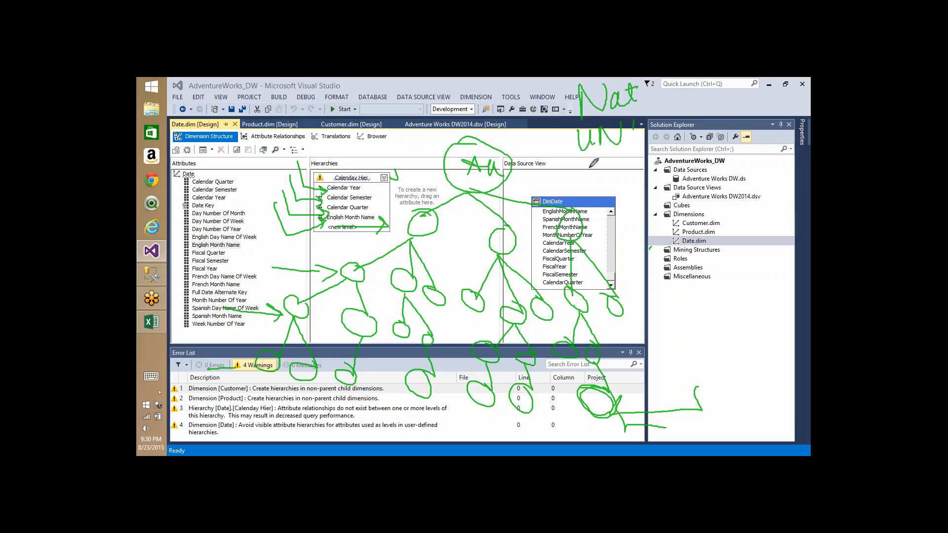
mouse_move(590, 164)
left_mouse_down()
mouse_move(591, 196)
mouse_move(623, 183)
mouse_move(641, 197)
mouse_move(667, 163)
left_mouse_up()
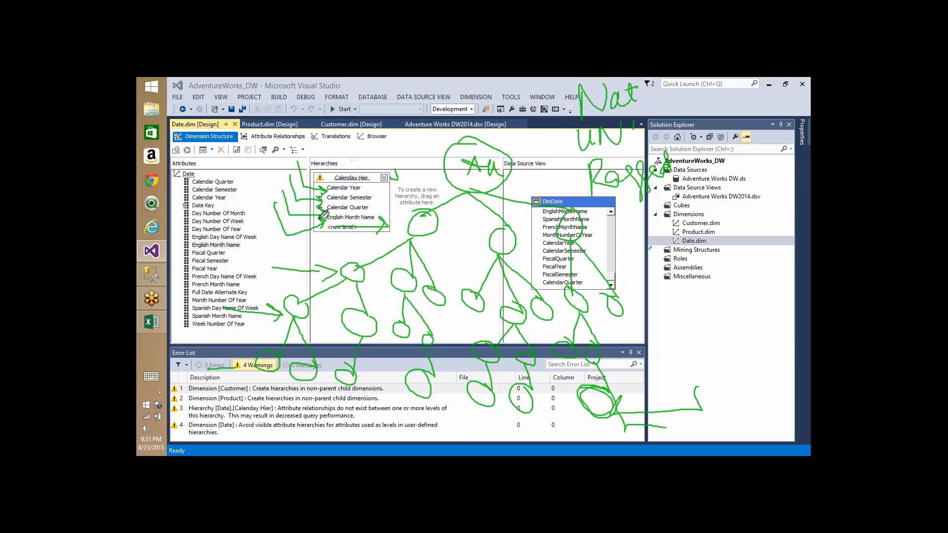
mouse_move(321, 220)
left_mouse_down()
mouse_move(401, 221)
mouse_move(387, 235)
left_mouse_up()
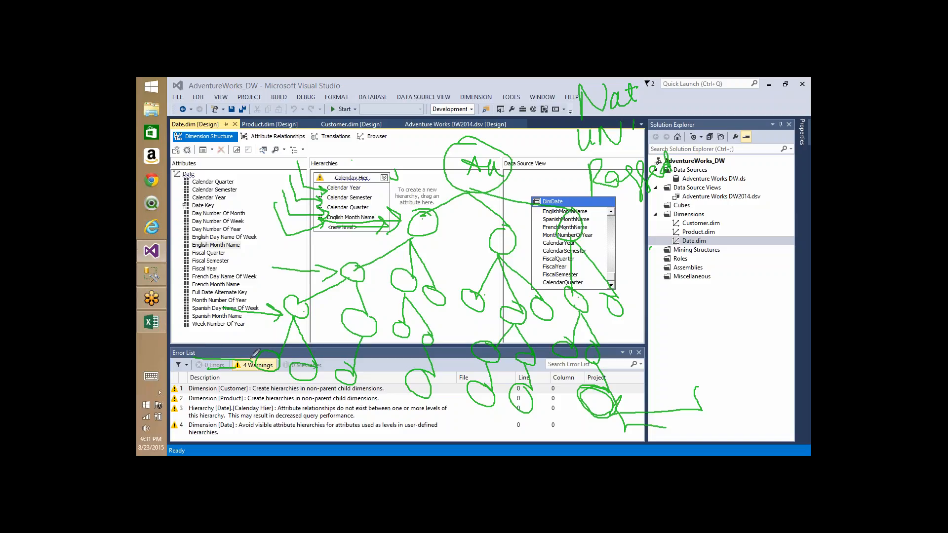
left_click_drag(252, 358, 242, 379)
mouse_move(417, 218)
left_mouse_down()
mouse_move(428, 230)
mouse_move(429, 218)
mouse_move(507, 247)
left_mouse_up()
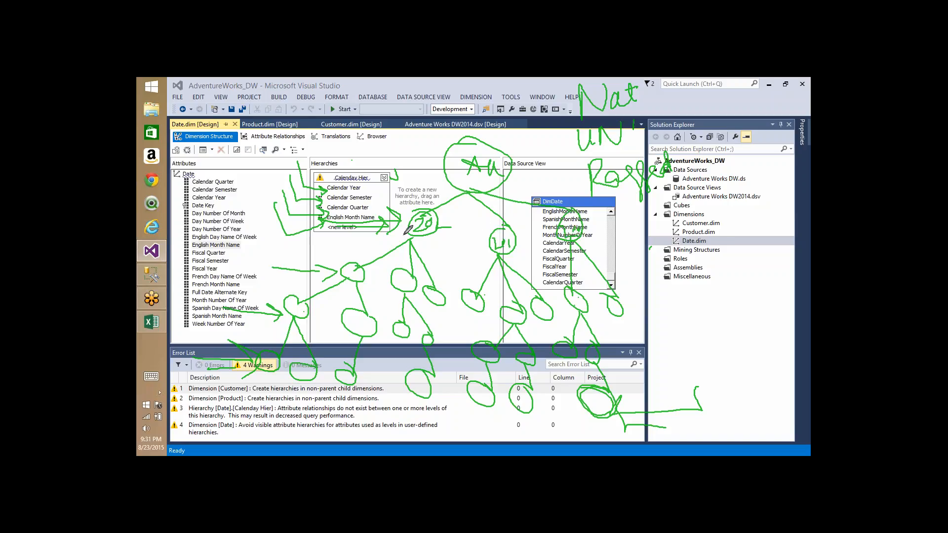
left_click_drag(351, 269, 577, 298)
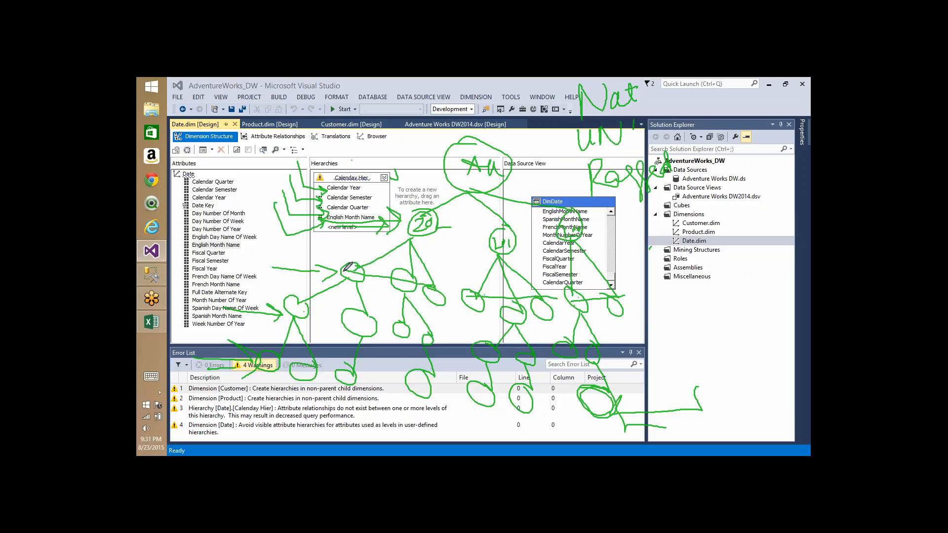
left_click_drag(292, 312, 423, 327)
left_click_drag(566, 352, 598, 350)
left_click_drag(271, 367, 457, 380)
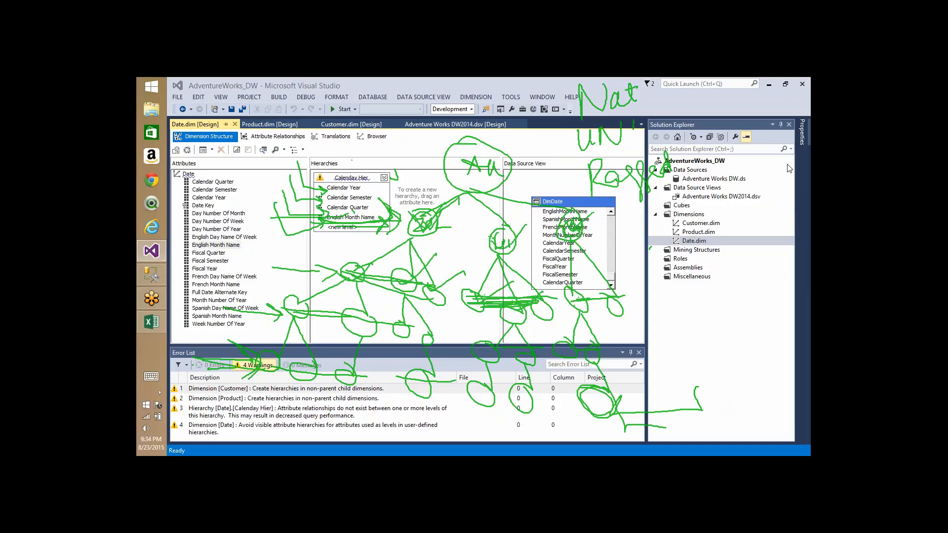
left_click(749, 179)
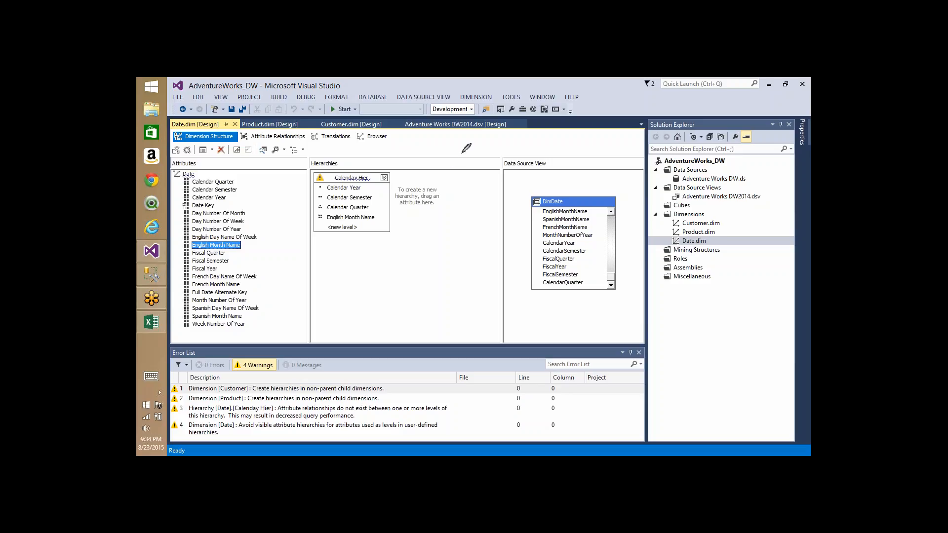
mouse_move(470, 147)
left_mouse_down()
mouse_move(453, 148)
mouse_move(483, 146)
mouse_move(459, 148)
mouse_move(459, 169)
left_mouse_up()
mouse_move(467, 166)
left_mouse_down()
mouse_move(485, 163)
mouse_move(426, 218)
left_mouse_up()
mouse_move(456, 187)
left_mouse_down()
mouse_move(492, 223)
mouse_move(539, 220)
left_mouse_up()
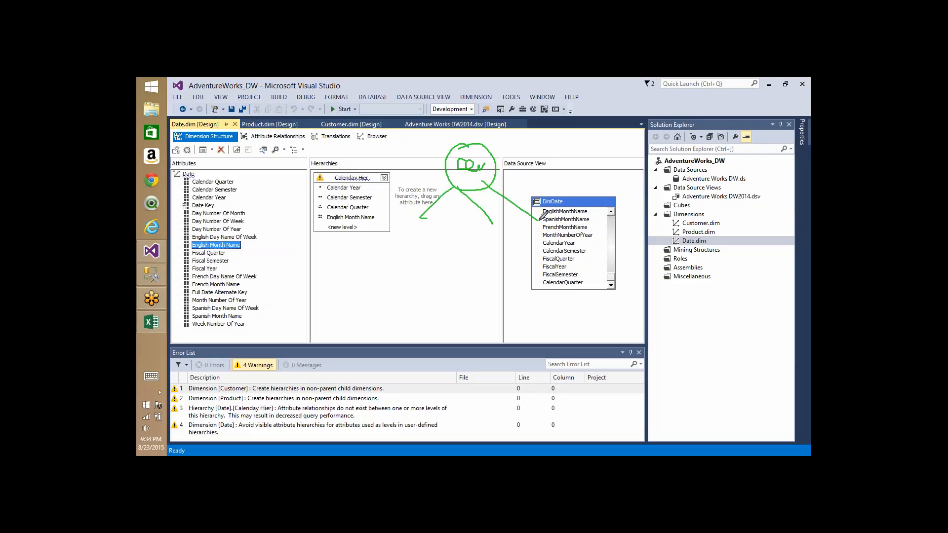
mouse_move(406, 224)
left_mouse_down()
mouse_move(405, 241)
mouse_move(424, 241)
left_mouse_up()
left_click_drag(420, 222, 424, 242)
mouse_move(483, 224)
left_mouse_down()
mouse_move(473, 232)
mouse_move(483, 244)
mouse_move(494, 217)
mouse_move(504, 236)
mouse_move(538, 245)
mouse_move(545, 224)
mouse_move(560, 241)
mouse_move(572, 226)
left_mouse_up()
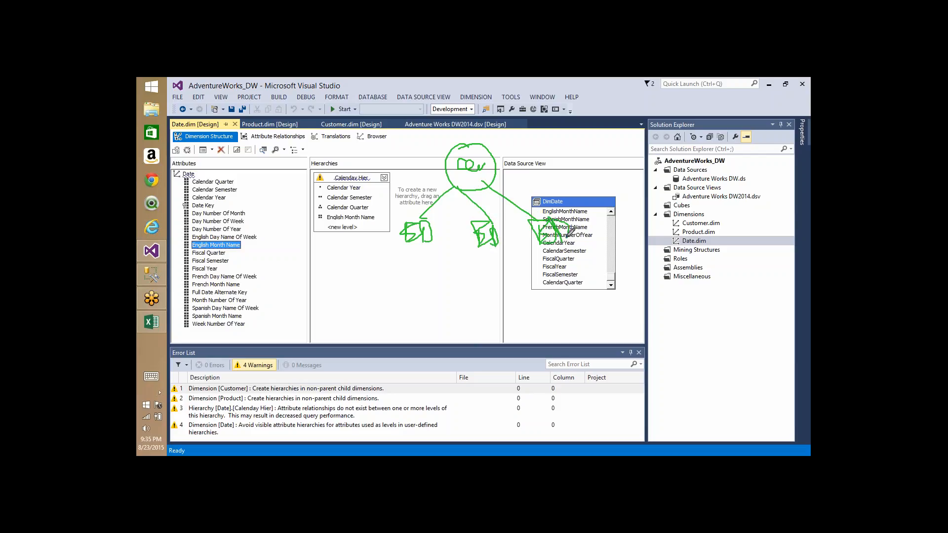
left_click_drag(407, 247, 354, 281)
left_click_drag(405, 247, 429, 290)
mouse_move(339, 275)
left_mouse_down()
mouse_move(351, 275)
mouse_move(352, 294)
mouse_move(361, 274)
mouse_move(369, 297)
mouse_move(441, 296)
mouse_move(445, 309)
left_mouse_up()
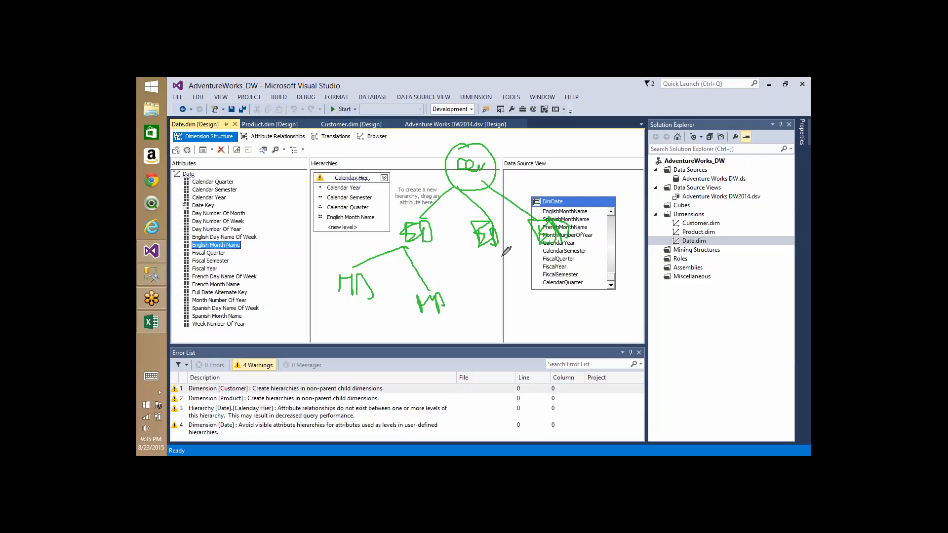
mouse_move(499, 256)
left_mouse_down()
mouse_move(503, 295)
mouse_move(514, 308)
mouse_move(527, 306)
left_mouse_up()
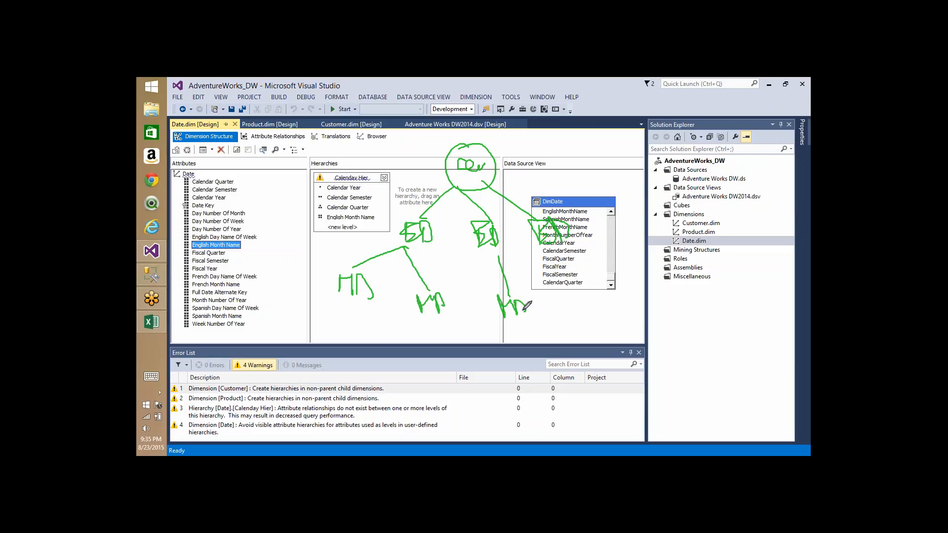
mouse_move(563, 245)
left_mouse_down()
mouse_move(584, 284)
mouse_move(574, 323)
mouse_move(590, 298)
mouse_move(595, 318)
left_mouse_up()
mouse_move(563, 230)
left_mouse_down()
mouse_move(644, 272)
mouse_move(650, 292)
left_mouse_up()
mouse_move(350, 304)
left_mouse_down()
mouse_move(283, 378)
mouse_move(307, 371)
mouse_move(340, 383)
left_mouse_up()
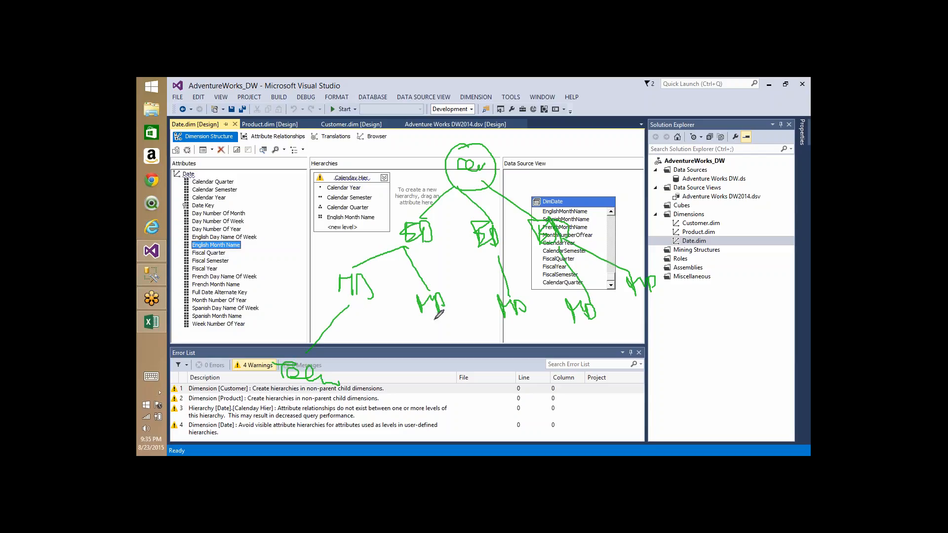
mouse_move(434, 320)
left_mouse_down()
mouse_move(429, 385)
mouse_move(410, 395)
mouse_move(429, 391)
left_mouse_up()
mouse_move(514, 321)
left_mouse_down()
mouse_move(516, 382)
mouse_move(531, 377)
mouse_move(515, 390)
left_mouse_up()
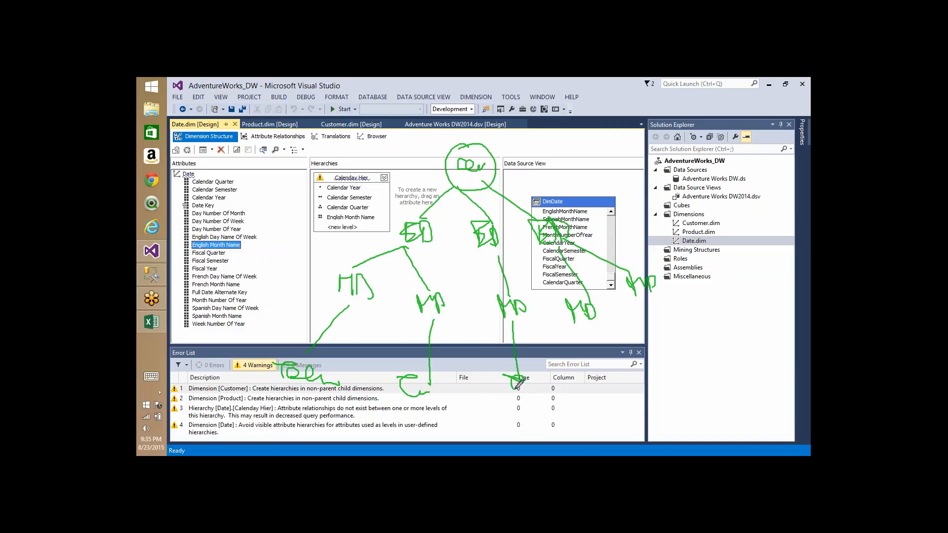
mouse_move(584, 318)
left_mouse_down()
mouse_move(600, 367)
mouse_move(580, 378)
left_mouse_up()
mouse_move(664, 295)
left_mouse_down()
mouse_move(626, 279)
mouse_move(642, 304)
left_mouse_up()
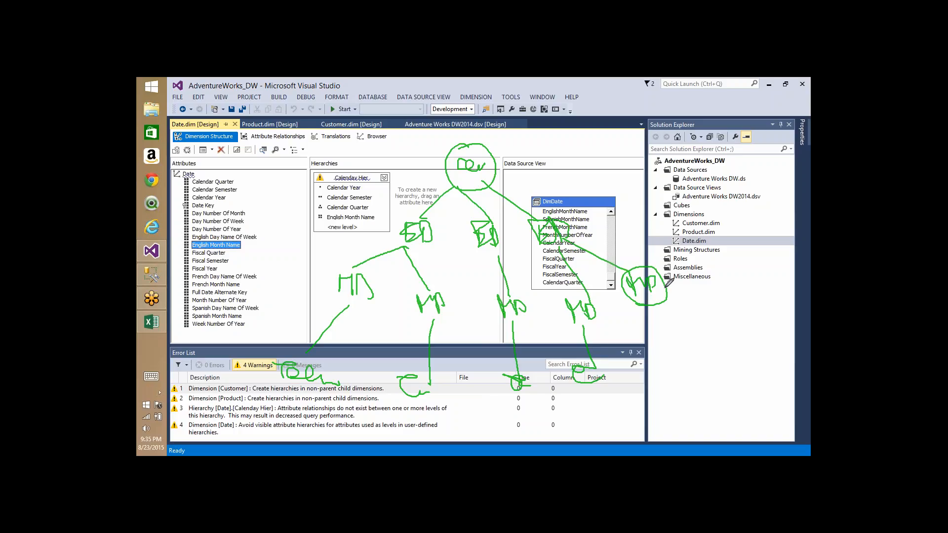
mouse_move(325, 363)
left_mouse_down()
mouse_move(262, 390)
mouse_move(317, 366)
left_mouse_up()
mouse_move(288, 399)
left_mouse_down()
mouse_move(246, 441)
mouse_move(298, 437)
left_mouse_up()
left_click_drag(406, 396, 415, 382)
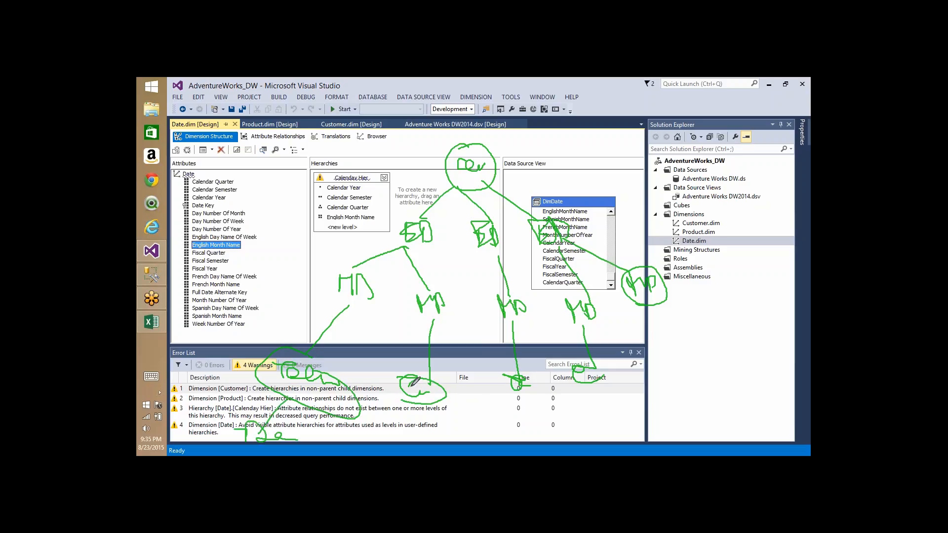
mouse_move(526, 390)
left_mouse_down()
mouse_move(495, 371)
mouse_move(514, 422)
mouse_move(506, 437)
mouse_move(528, 434)
left_mouse_up()
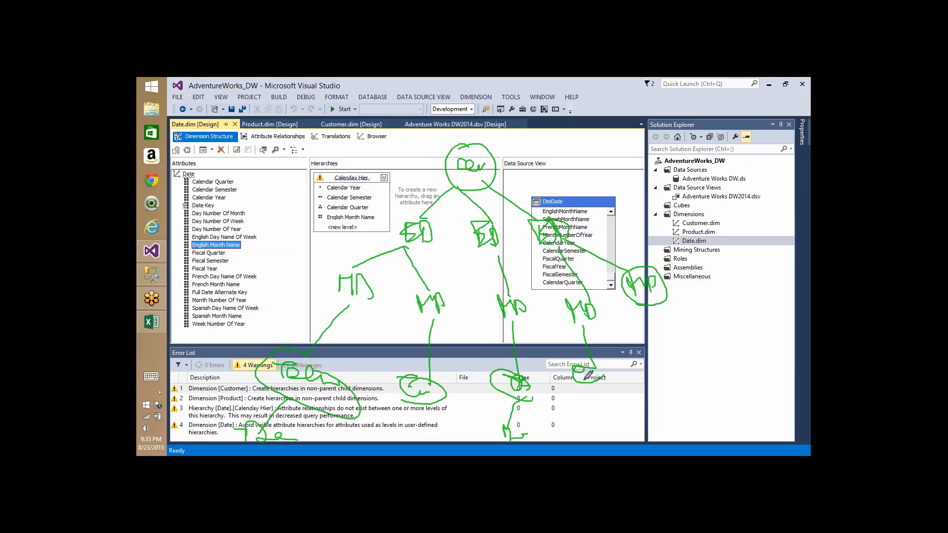
mouse_move(353, 202)
left_mouse_down()
mouse_move(359, 185)
mouse_move(380, 221)
left_mouse_up()
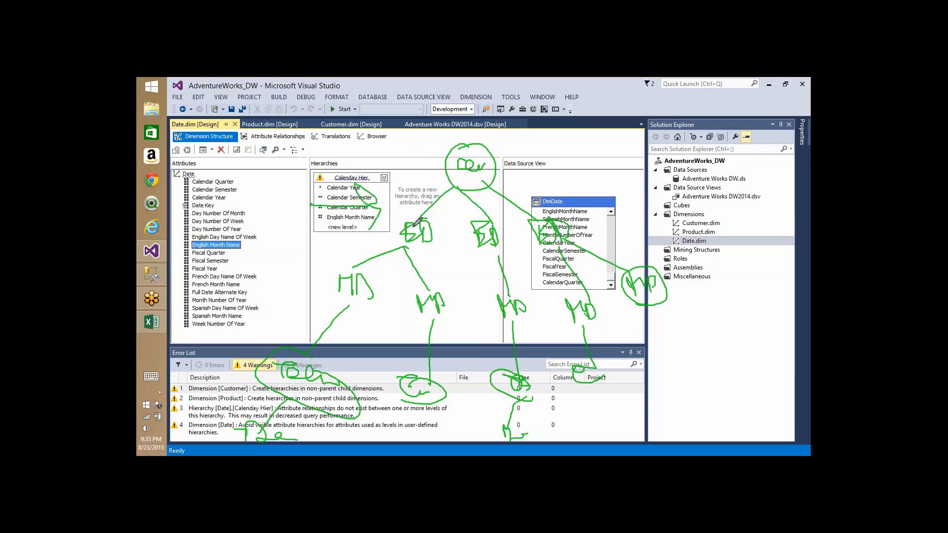
mouse_move(568, 219)
left_mouse_down()
mouse_move(524, 231)
mouse_move(576, 244)
left_mouse_up()
left_click_drag(632, 294, 659, 292)
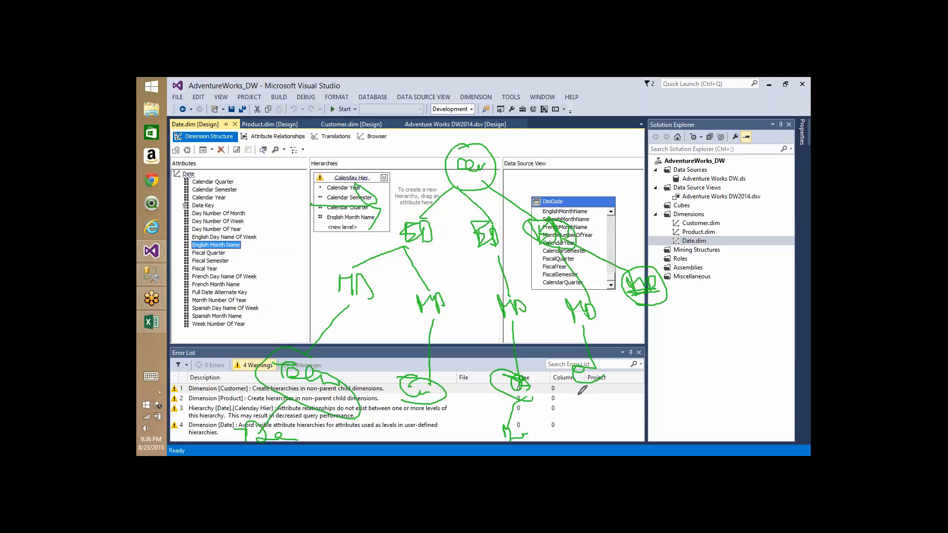
left_click_drag(573, 392, 616, 388)
mouse_move(539, 423)
left_mouse_down()
mouse_move(532, 434)
mouse_move(572, 431)
mouse_move(535, 428)
left_mouse_up()
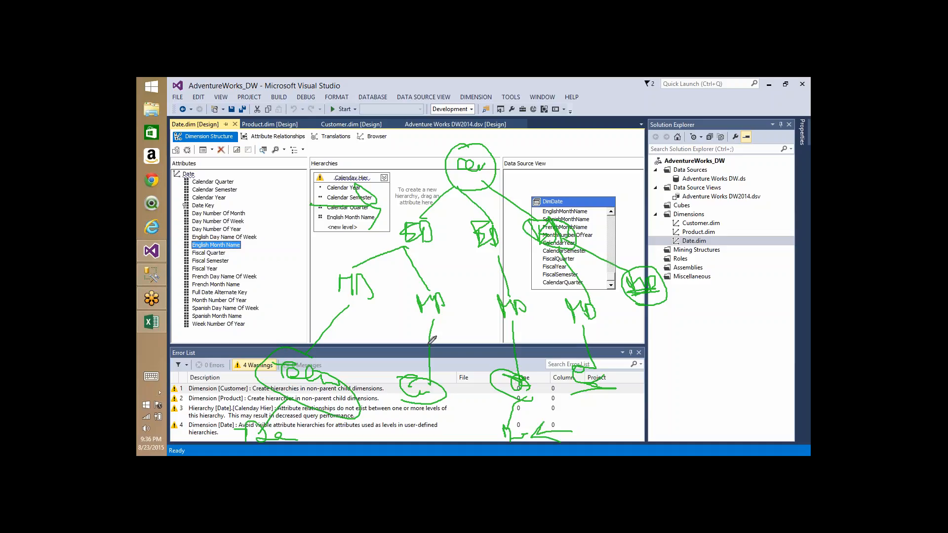
mouse_move(478, 389)
left_mouse_down()
mouse_move(444, 393)
mouse_move(457, 401)
left_mouse_up()
left_click_drag(217, 431, 243, 424)
left_click_drag(228, 421, 223, 431)
mouse_move(523, 440)
left_mouse_down()
mouse_move(509, 452)
mouse_move(526, 444)
left_mouse_up()
mouse_move(452, 184)
left_mouse_down()
mouse_move(307, 334)
mouse_move(247, 420)
mouse_move(284, 424)
left_mouse_up()
left_click_drag(417, 217, 407, 381)
mouse_move(478, 217)
left_mouse_down()
mouse_move(512, 444)
mouse_move(501, 450)
left_mouse_up()
mouse_move(555, 249)
left_mouse_down()
mouse_move(578, 357)
mouse_move(583, 348)
left_mouse_up()
mouse_move(562, 238)
left_mouse_down()
mouse_move(637, 257)
mouse_move(634, 287)
left_mouse_up()
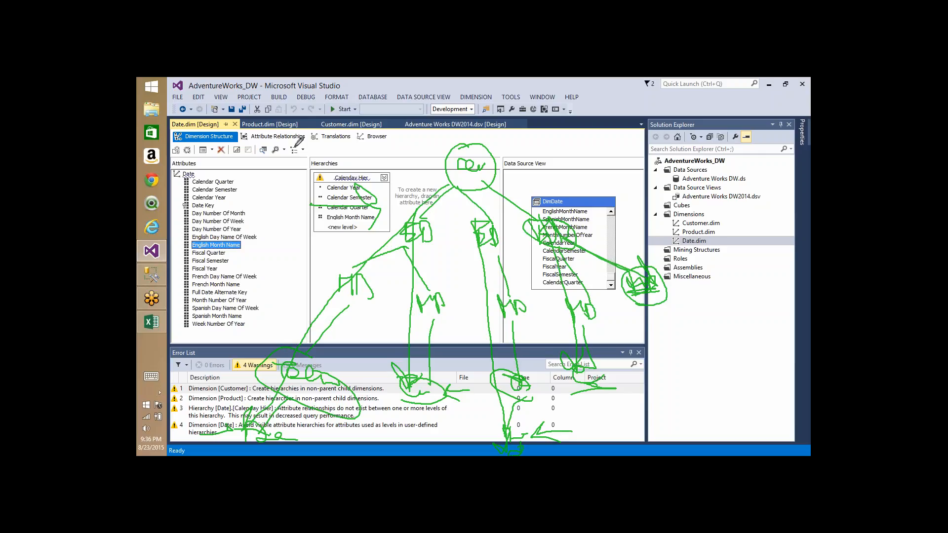
left_click_drag(302, 127, 271, 95)
mouse_move(273, 130)
left_mouse_down()
mouse_move(247, 156)
mouse_move(258, 148)
mouse_move(294, 190)
mouse_move(269, 150)
mouse_move(209, 210)
mouse_move(213, 196)
left_mouse_up()
left_click_drag(240, 180, 253, 216)
mouse_move(295, 189)
left_mouse_down()
mouse_move(281, 219)
mouse_move(310, 219)
left_mouse_up()
mouse_move(308, 215)
left_mouse_down()
mouse_move(316, 227)
mouse_move(309, 218)
left_mouse_up()
left_click_drag(219, 226, 207, 246)
mouse_move(206, 241)
left_mouse_down()
mouse_move(216, 266)
mouse_move(209, 242)
left_mouse_up()
left_click_drag(255, 239, 243, 260)
left_click_drag(237, 250, 256, 264)
left_click(299, 253)
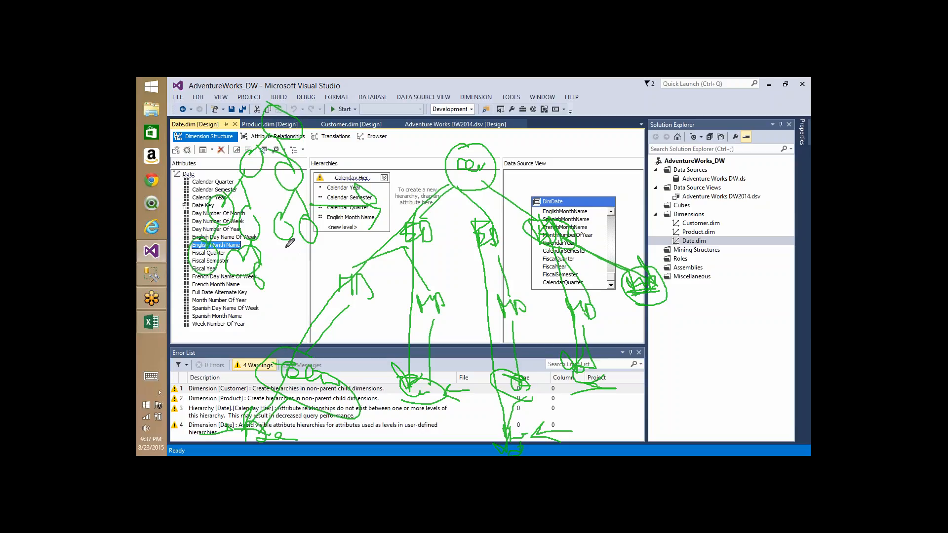
left_click_drag(282, 127, 193, 280)
left_click_drag(255, 144, 238, 293)
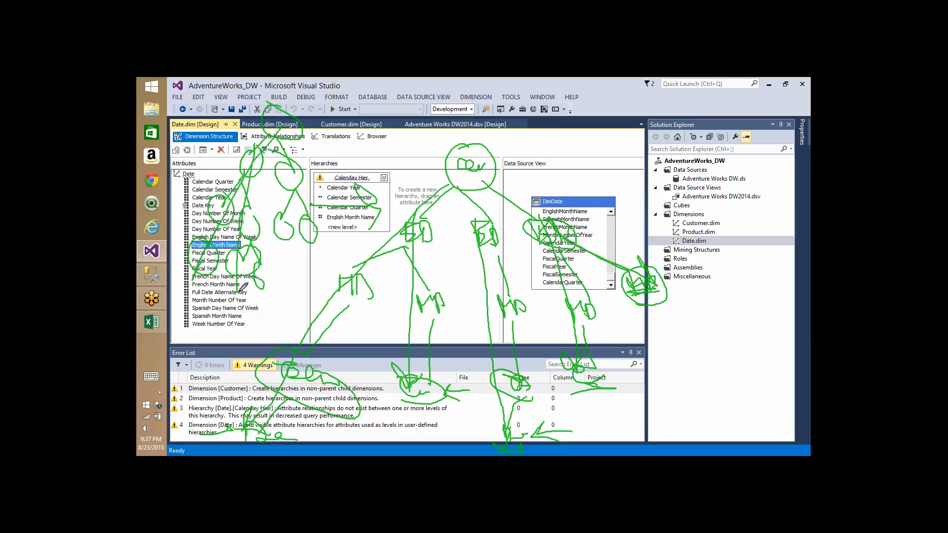
left_click_drag(267, 154, 297, 289)
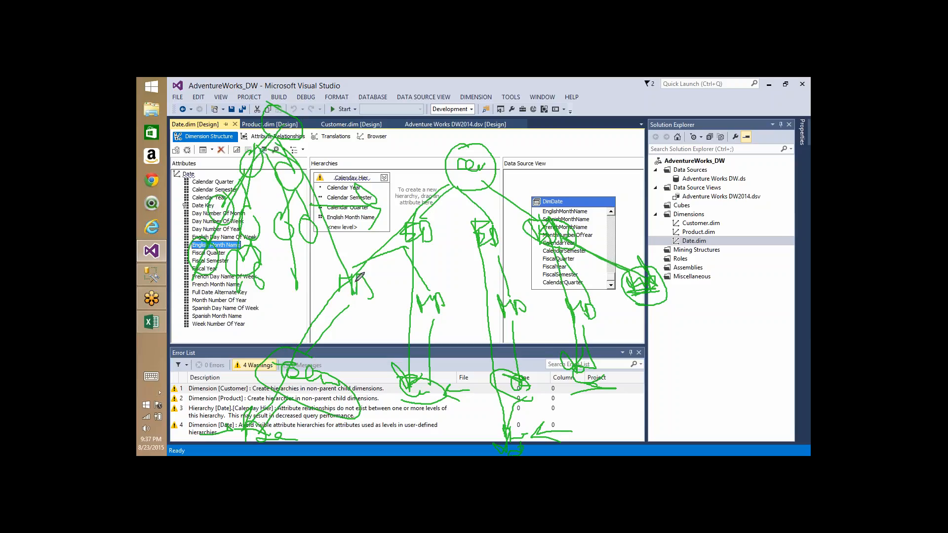
left_click_drag(207, 282, 296, 283)
mouse_move(536, 164)
left_mouse_down()
mouse_move(628, 174)
mouse_move(660, 253)
left_mouse_up()
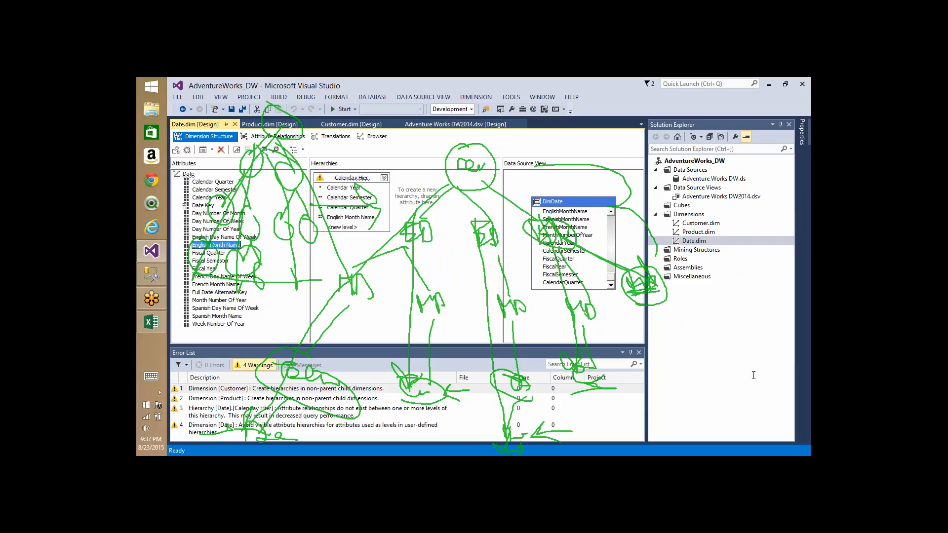
left_click(705, 399)
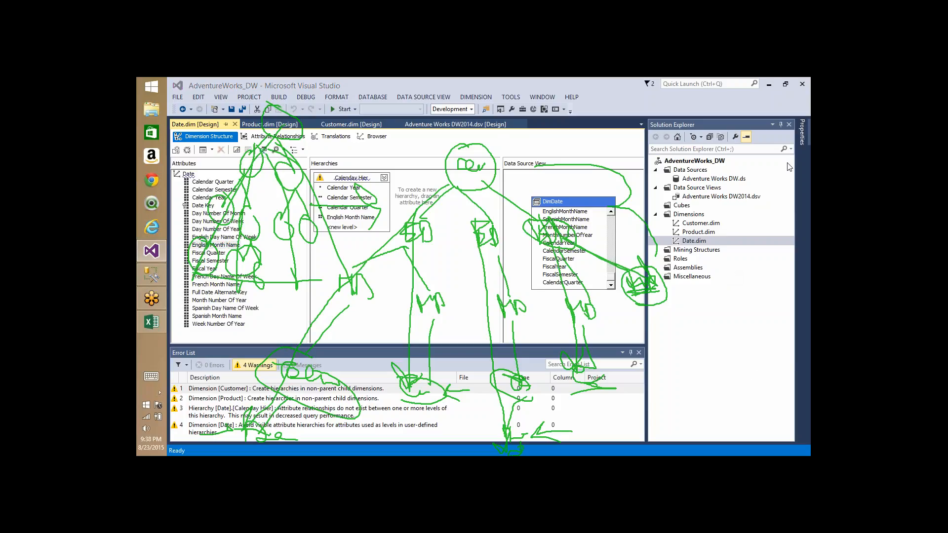
key("Escape")
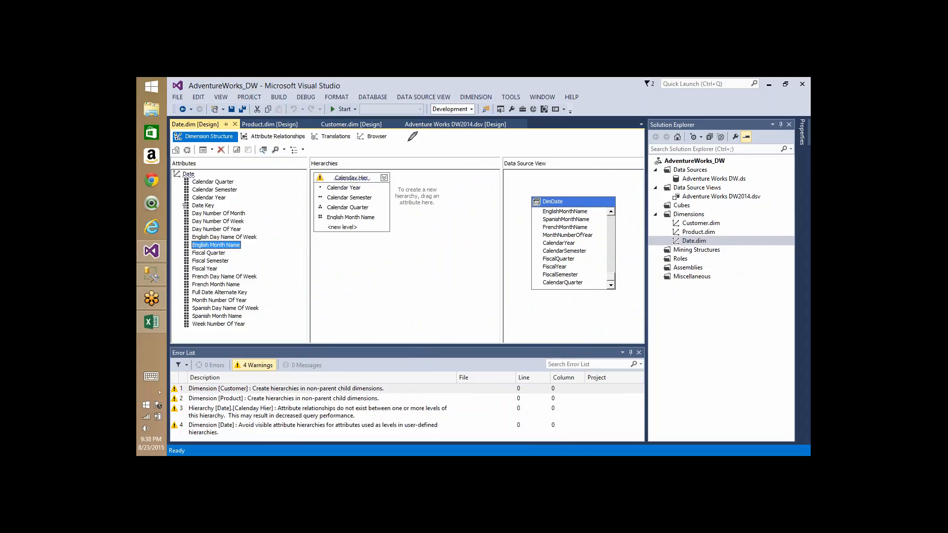
mouse_move(447, 143)
left_mouse_down()
mouse_move(461, 133)
mouse_move(454, 154)
left_mouse_up()
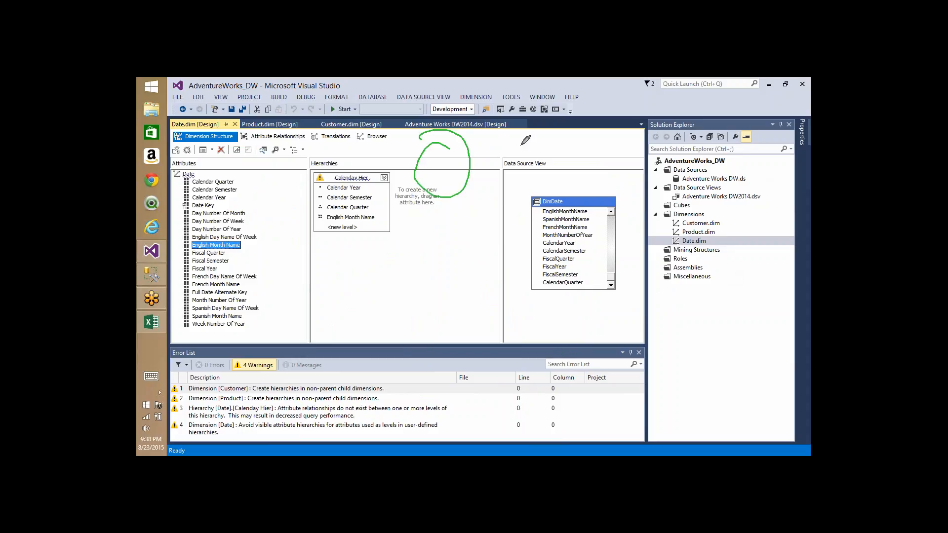
mouse_move(521, 143)
left_mouse_down()
mouse_move(555, 181)
mouse_move(523, 144)
left_mouse_up()
mouse_move(490, 97)
left_mouse_down()
mouse_move(450, 141)
mouse_move(534, 144)
left_mouse_up()
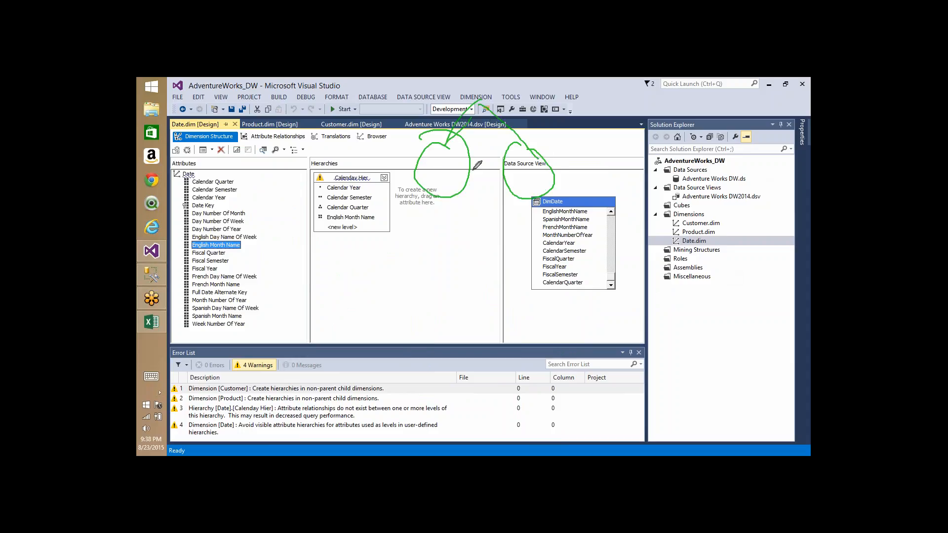
left_click_drag(432, 152, 452, 173)
mouse_move(524, 161)
left_mouse_down()
mouse_move(513, 186)
mouse_move(532, 170)
mouse_move(554, 185)
left_mouse_up()
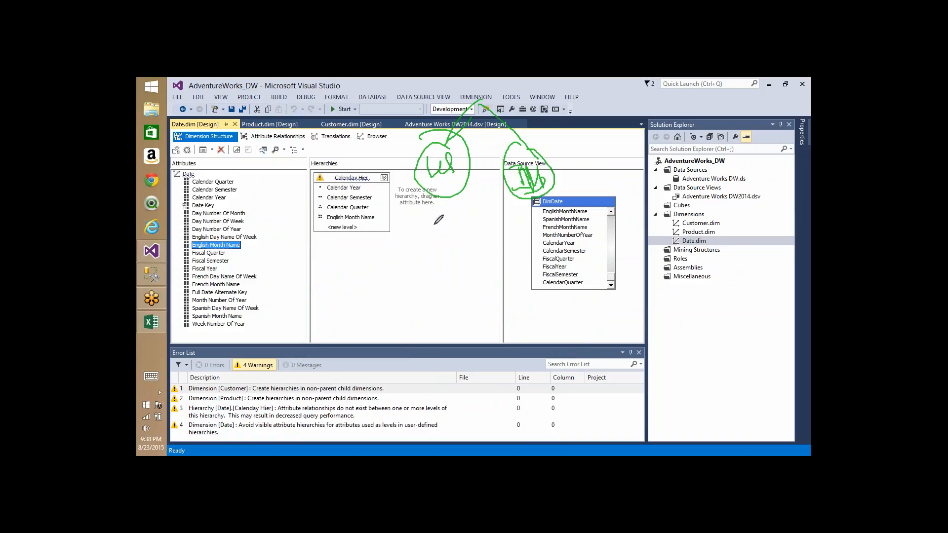
Step: Sketch three child nodes under each of the two circled roots, and add third- and fourth-level nodes below the US root's branches
mouse_move(434, 194)
left_mouse_down()
mouse_move(401, 223)
mouse_move(453, 230)
mouse_move(451, 221)
mouse_move(485, 235)
mouse_move(493, 264)
left_mouse_up()
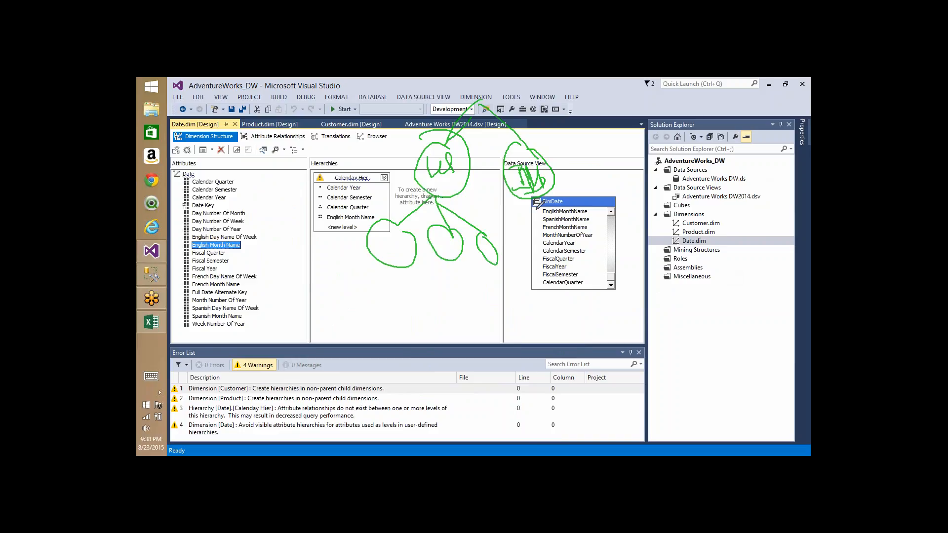
mouse_move(537, 202)
left_mouse_down()
mouse_move(523, 237)
mouse_move(547, 232)
mouse_move(588, 264)
mouse_move(634, 255)
mouse_move(640, 282)
mouse_move(612, 256)
left_mouse_up()
mouse_move(388, 267)
left_mouse_down()
mouse_move(382, 281)
mouse_move(370, 280)
left_mouse_up()
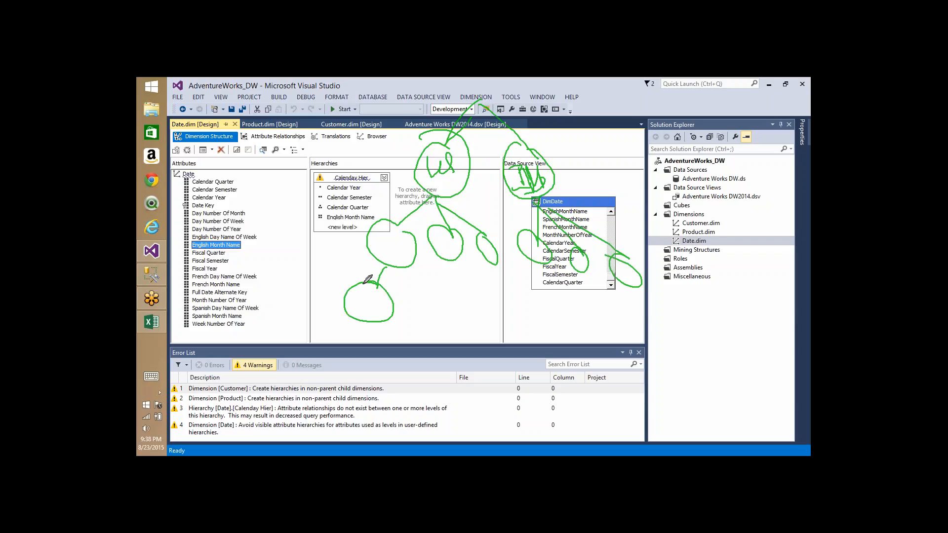
mouse_move(442, 254)
left_mouse_down()
mouse_move(442, 283)
mouse_move(494, 291)
left_mouse_up()
mouse_move(365, 318)
left_mouse_down()
mouse_move(363, 382)
mouse_move(370, 351)
left_mouse_up()
mouse_move(436, 320)
left_mouse_down()
mouse_move(448, 384)
mouse_move(446, 366)
left_mouse_up()
mouse_move(494, 307)
left_mouse_down()
mouse_move(476, 380)
mouse_move(514, 365)
left_mouse_up()
Step: Link the second root's three child nodes straight to fourth-level nodes, skipping the third level
mouse_move(539, 260)
left_mouse_down()
mouse_move(551, 294)
mouse_move(539, 363)
mouse_move(570, 369)
left_mouse_up()
mouse_move(582, 287)
left_mouse_down()
mouse_move(590, 380)
mouse_move(602, 374)
left_mouse_up()
mouse_move(623, 287)
left_mouse_down()
mouse_move(641, 381)
mouse_move(620, 371)
left_mouse_up()
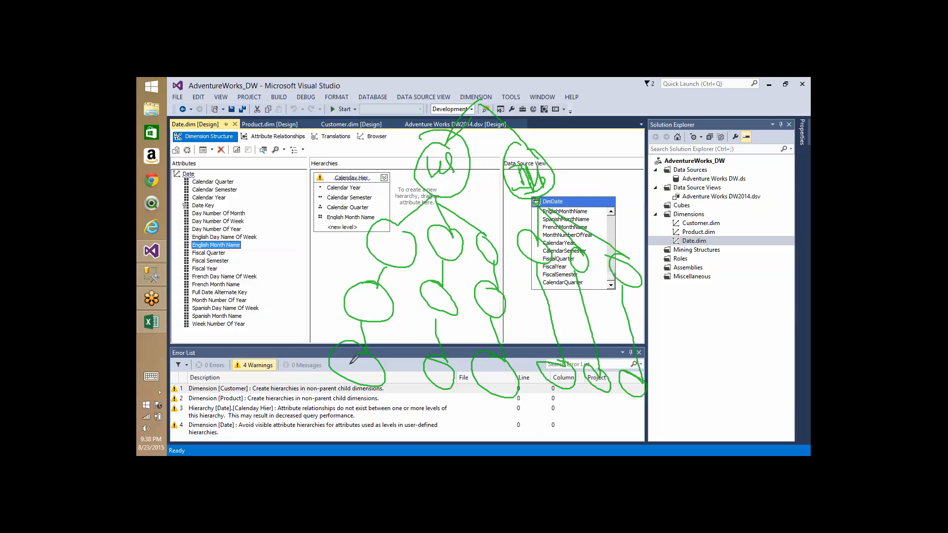
Step: Mark the US tree's third level with an arrow and add fifth-level nodes below all six branches
mouse_move(281, 292)
left_mouse_down()
mouse_move(325, 291)
mouse_move(320, 300)
left_mouse_up()
left_click_drag(358, 381, 345, 408)
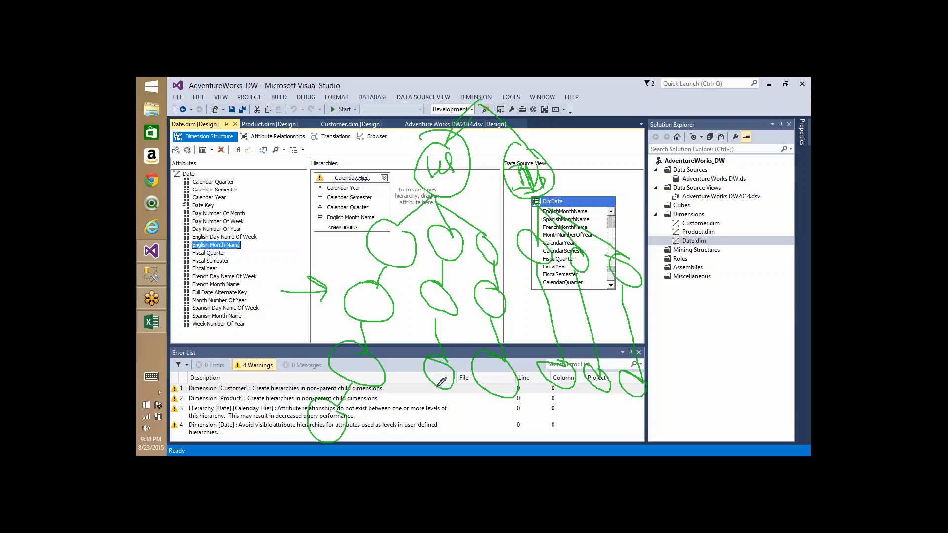
left_click_drag(441, 382, 445, 419)
mouse_move(499, 387)
left_mouse_down()
mouse_move(488, 446)
mouse_move(504, 422)
left_mouse_up()
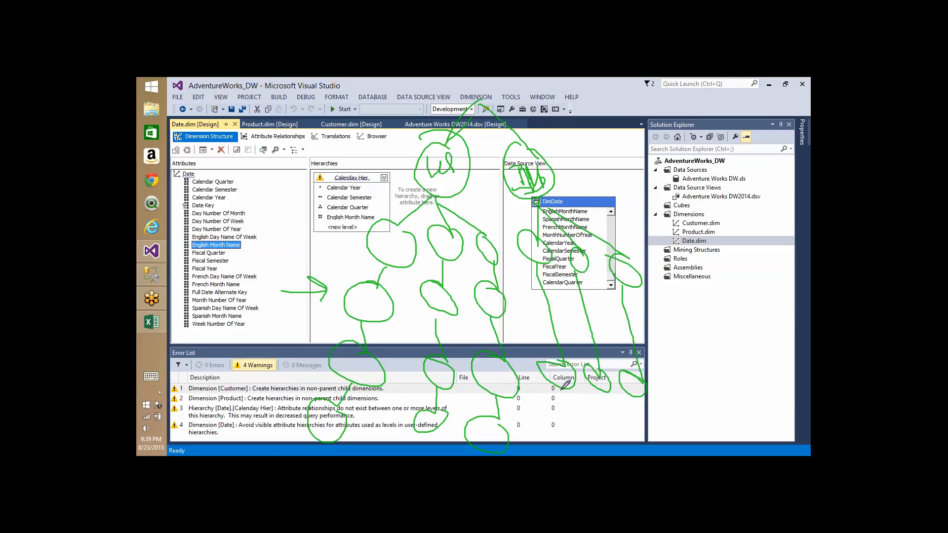
mouse_move(561, 390)
left_mouse_down()
mouse_move(543, 420)
mouse_move(601, 406)
mouse_move(633, 430)
mouse_move(642, 419)
left_mouse_up()
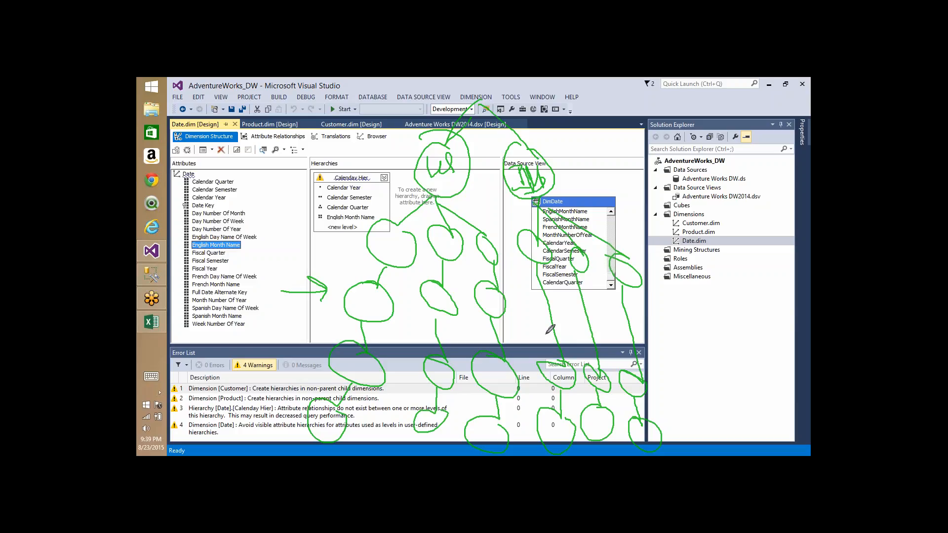
Step: Trace the root-to-leaf paths in both trees, and mark the second tree's missing third level with an arrow and a surrounding loop
mouse_move(522, 304)
left_mouse_down()
mouse_move(630, 305)
mouse_move(609, 322)
left_mouse_up()
left_click_drag(447, 171, 295, 432)
mouse_move(441, 192)
left_mouse_down()
mouse_move(445, 437)
mouse_move(492, 311)
mouse_move(506, 415)
left_mouse_up()
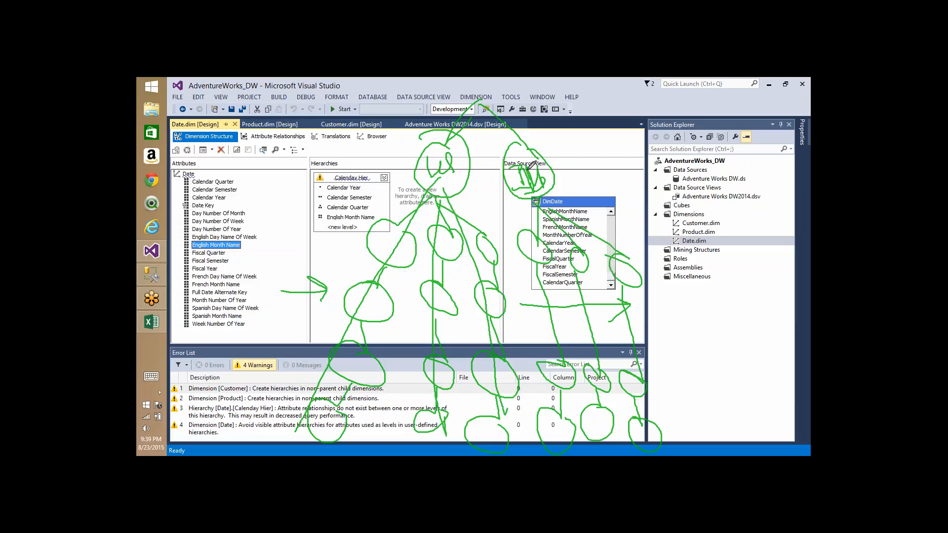
left_click_drag(537, 208, 555, 415)
mouse_move(526, 305)
left_mouse_down()
mouse_move(604, 298)
mouse_move(629, 319)
left_mouse_up()
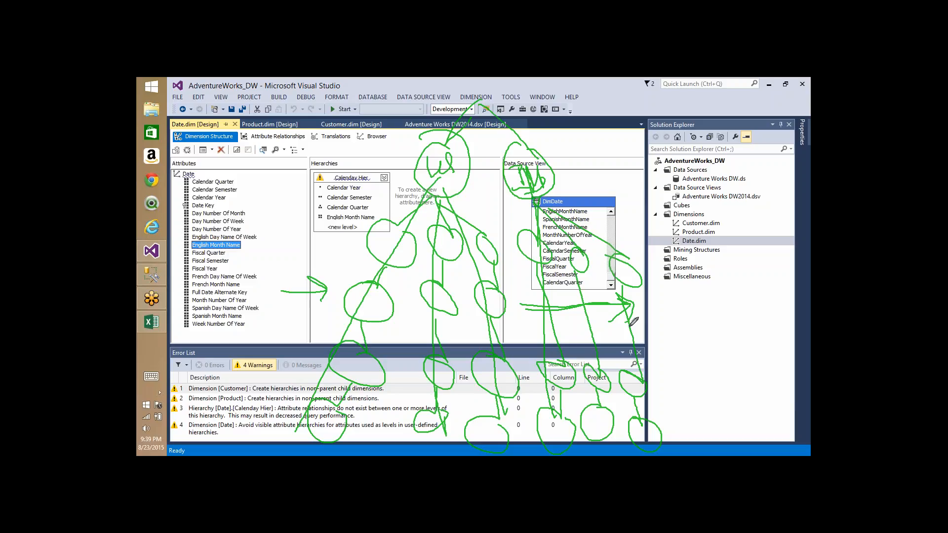
mouse_move(644, 287)
left_mouse_down()
mouse_move(642, 336)
mouse_move(574, 286)
left_mouse_up()
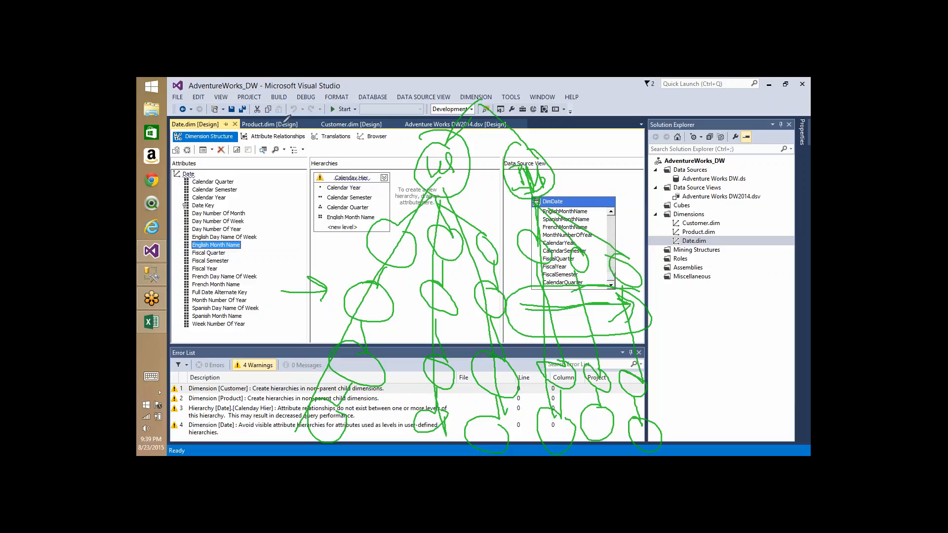
Step: Sketch a third circled root over the Attributes area with three child nodes branching below it
mouse_move(284, 117)
left_mouse_down()
mouse_move(255, 148)
mouse_move(283, 112)
left_mouse_up()
mouse_move(266, 165)
left_mouse_down()
mouse_move(224, 195)
mouse_move(288, 213)
mouse_move(328, 202)
left_mouse_up()
mouse_move(224, 198)
left_mouse_down()
mouse_move(288, 227)
mouse_move(286, 201)
left_mouse_up()
left_click_drag(316, 203, 323, 201)
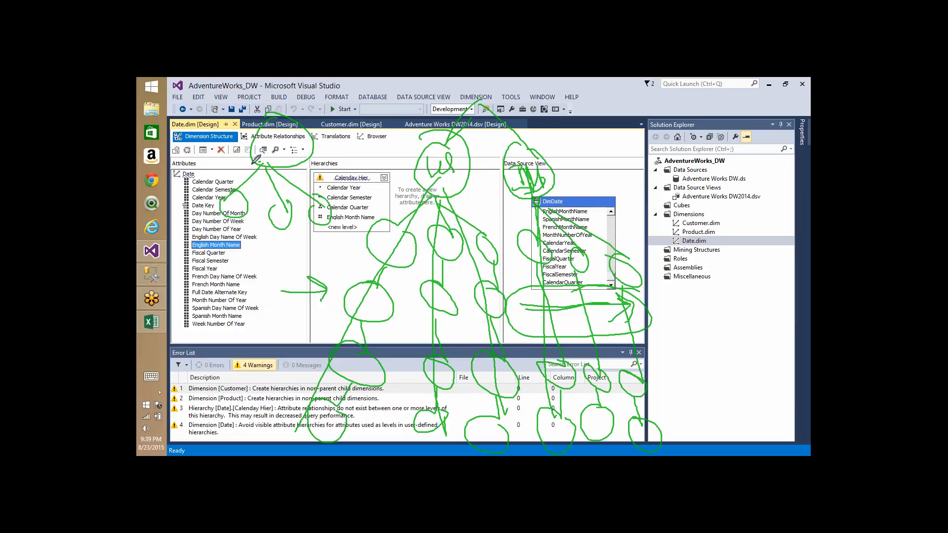
Step: Extend the third tree with long links down to lower-level nodes, including one branch that bypasses the child level
mouse_move(262, 164)
left_mouse_down()
mouse_move(191, 193)
mouse_move(178, 298)
mouse_move(200, 302)
mouse_move(185, 299)
left_mouse_up()
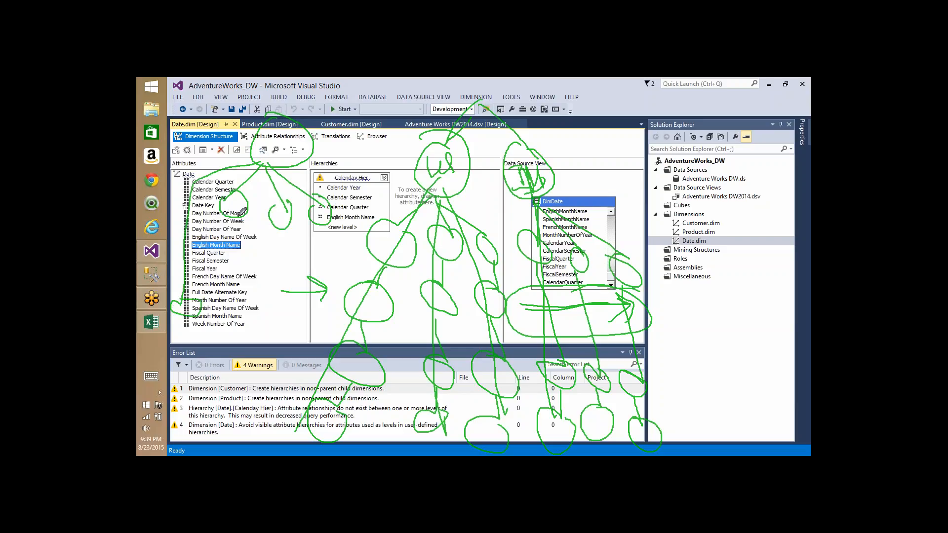
left_click_drag(235, 217, 229, 291)
left_click_drag(271, 239, 286, 294)
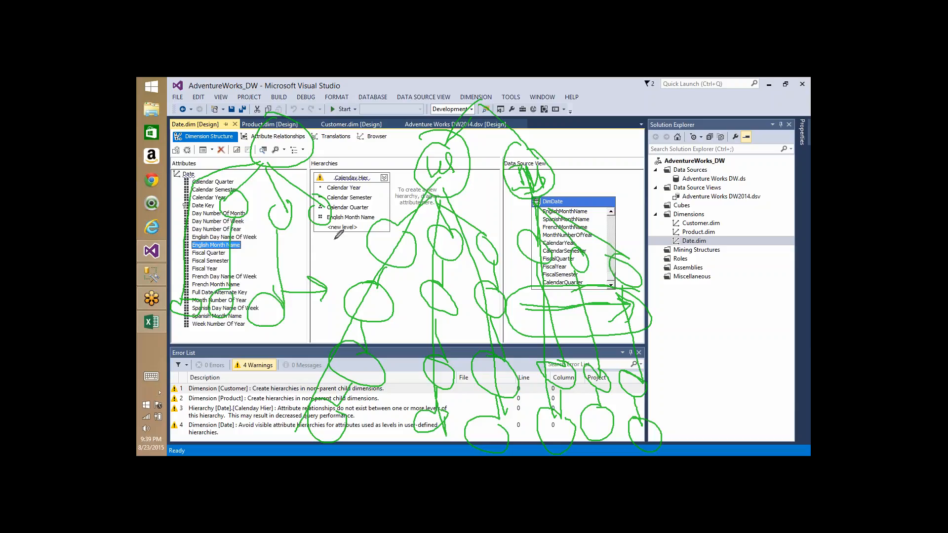
left_click_drag(324, 221, 313, 293)
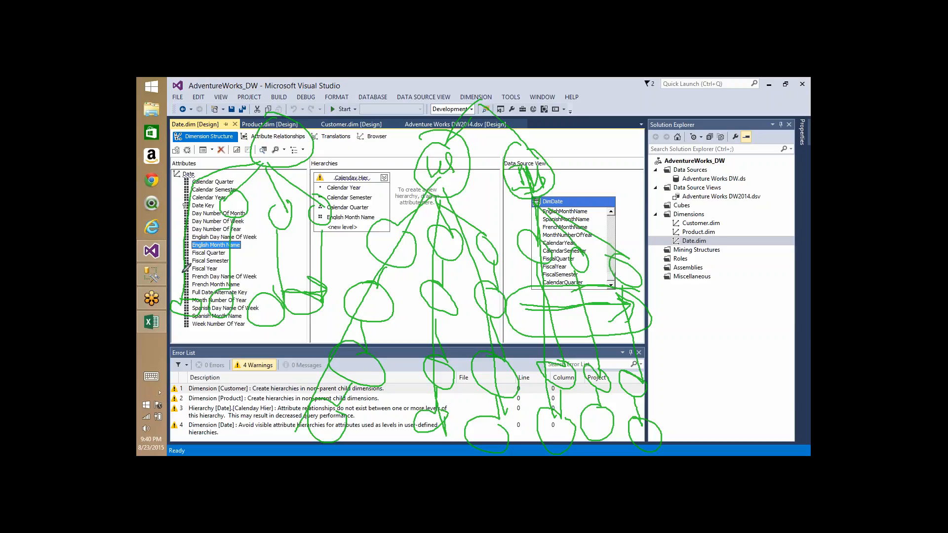
Step: Highlight the third tree's bypassed node and its leaf, and retrace the US tree's paths and the second tree's missing level for comparison
mouse_move(186, 289)
left_mouse_down()
mouse_move(187, 316)
mouse_move(184, 289)
left_mouse_up()
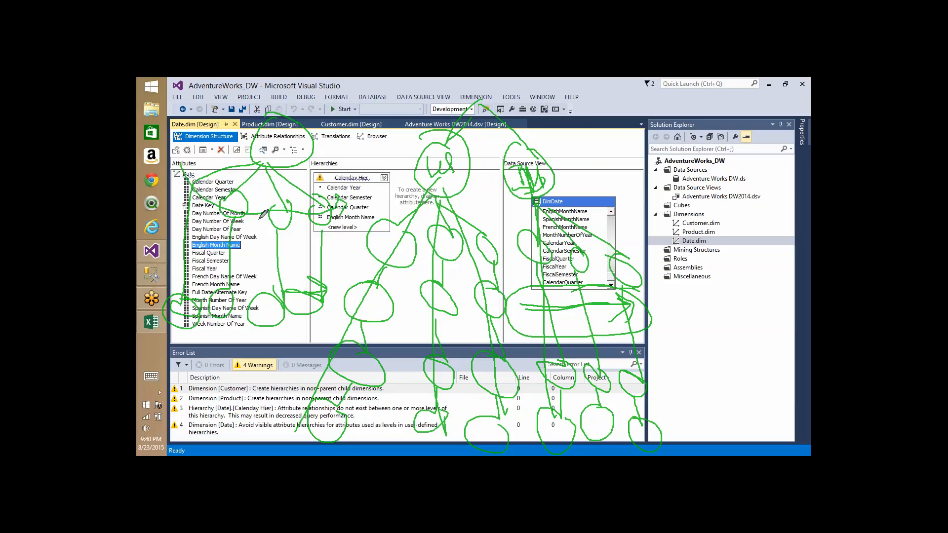
mouse_move(178, 190)
left_mouse_down()
mouse_move(202, 185)
mouse_move(186, 184)
mouse_move(189, 176)
left_mouse_up()
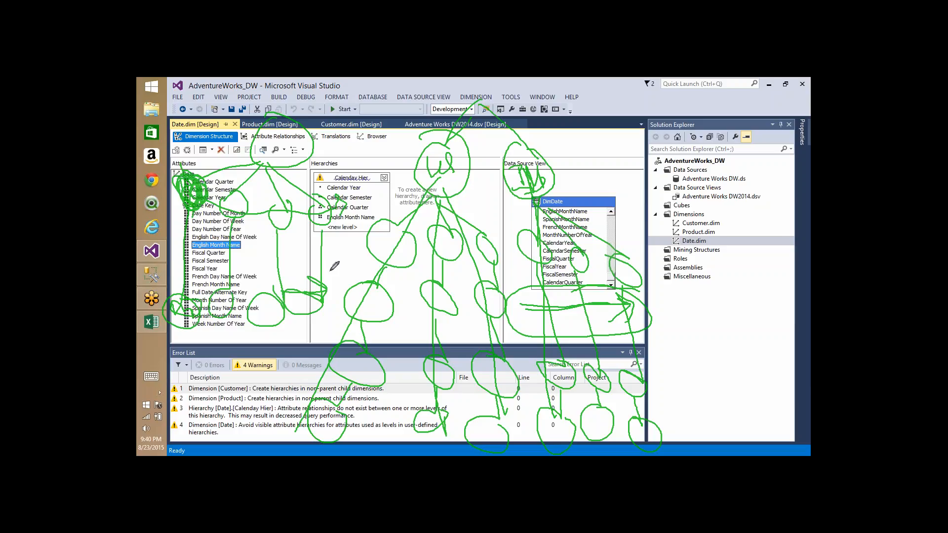
mouse_move(348, 209)
left_mouse_down()
mouse_move(390, 219)
mouse_move(375, 230)
left_mouse_up()
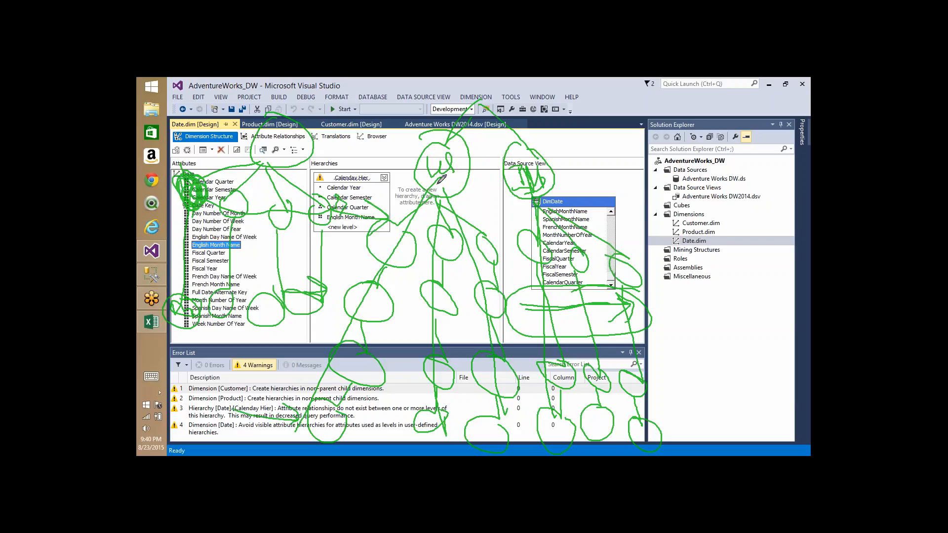
mouse_move(440, 201)
left_mouse_down()
mouse_move(439, 397)
mouse_move(500, 376)
mouse_move(525, 443)
left_mouse_up()
mouse_move(644, 317)
left_mouse_down()
mouse_move(519, 311)
mouse_move(595, 315)
left_mouse_up()
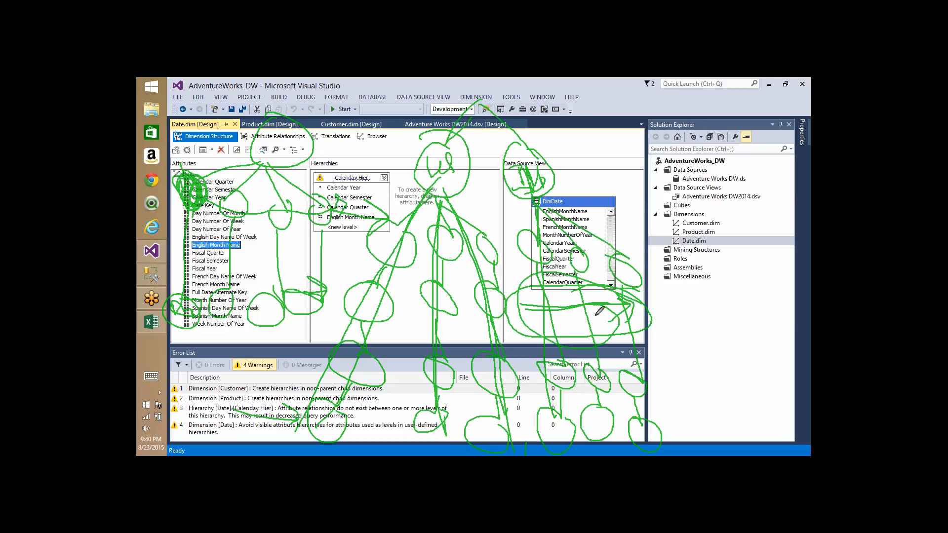